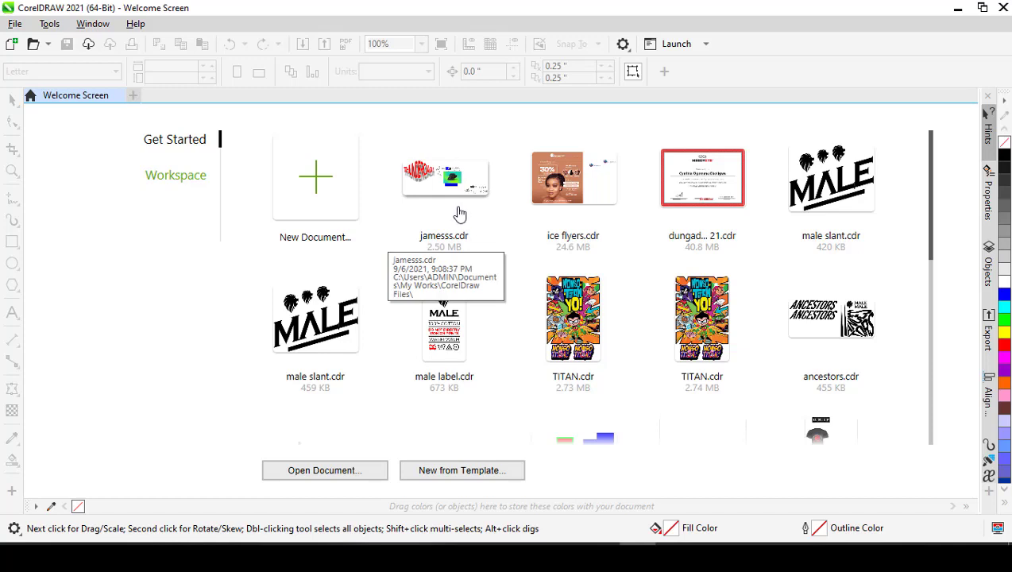
- Create a new single-page document named shark with A5 page size and inches as the unit
click(317, 183)
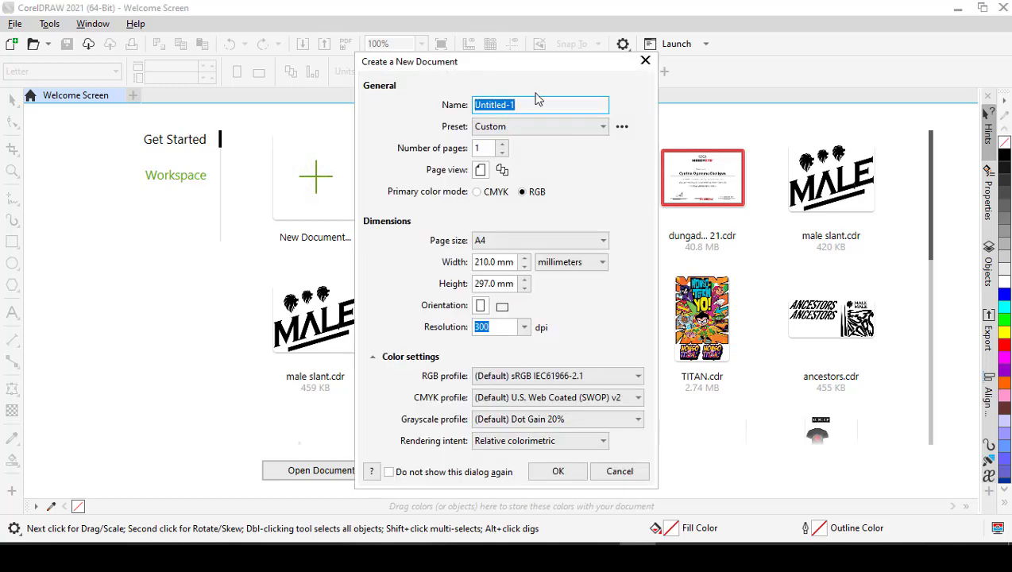
text(shark)
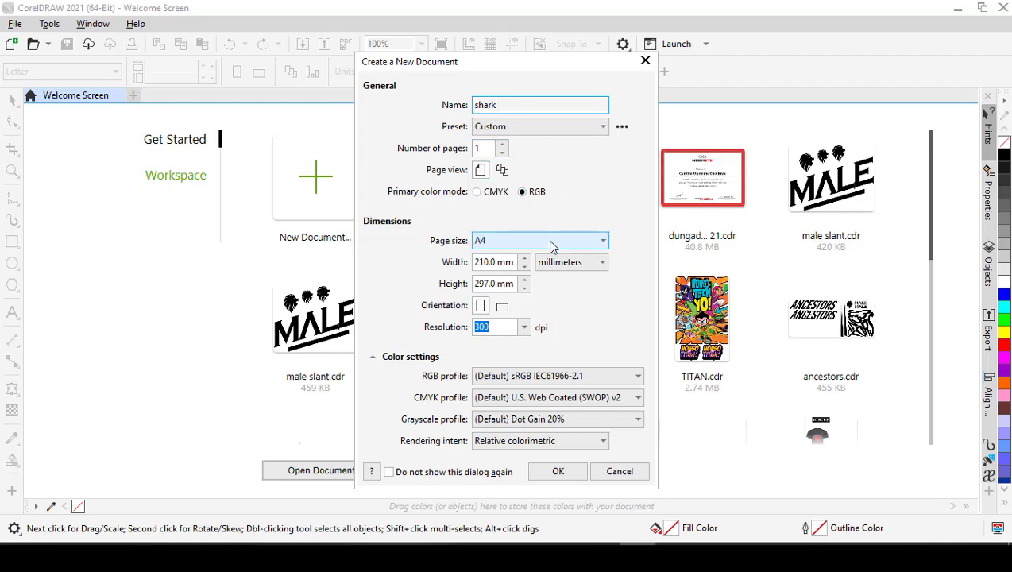
click(508, 240)
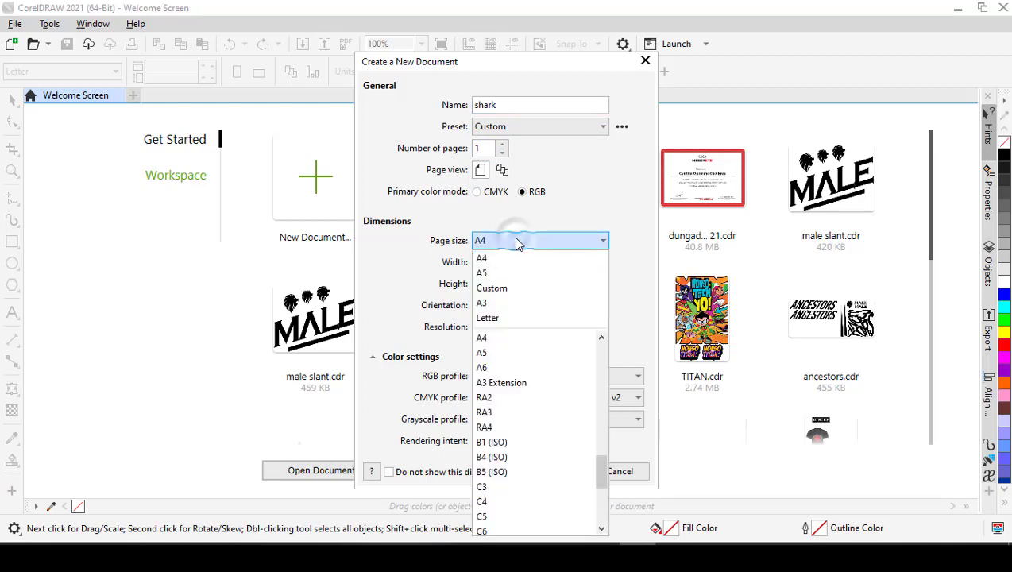
click(511, 276)
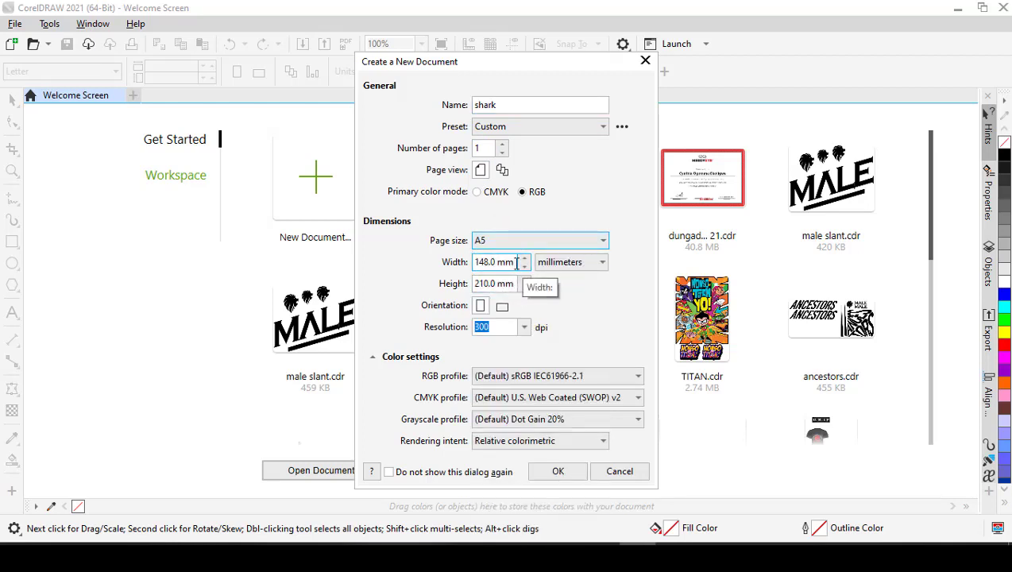
click(577, 272)
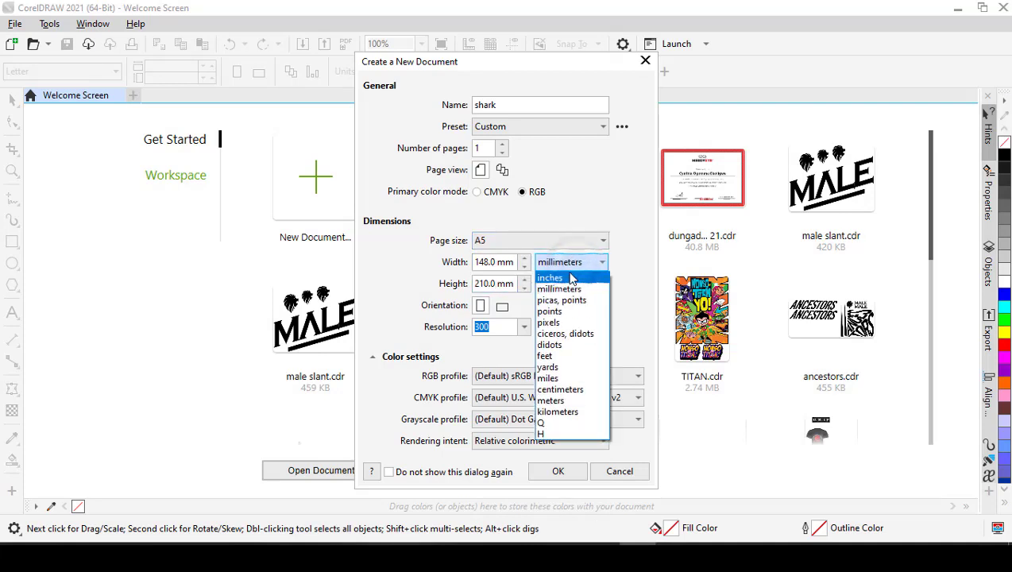
click(569, 284)
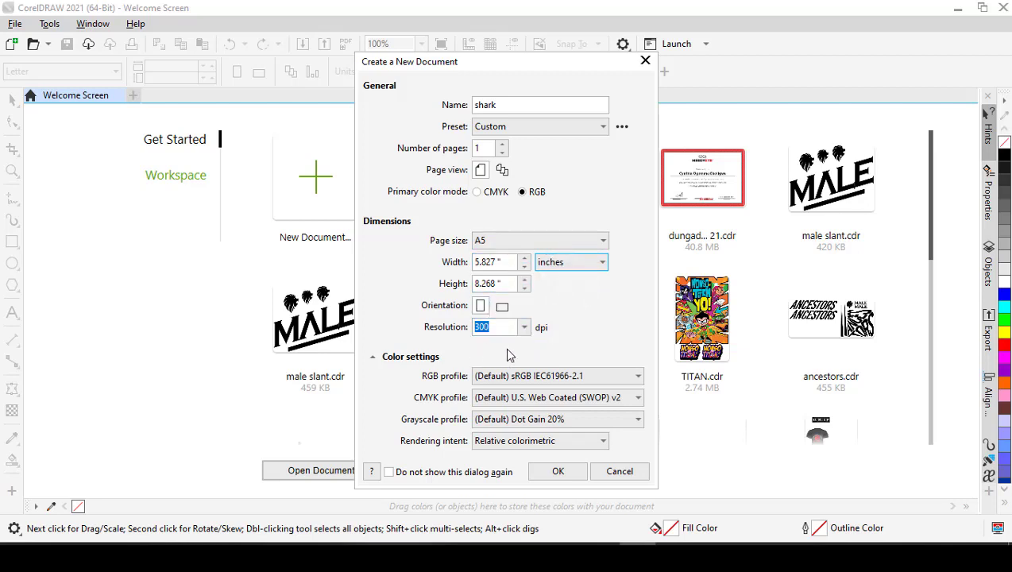
click(558, 472)
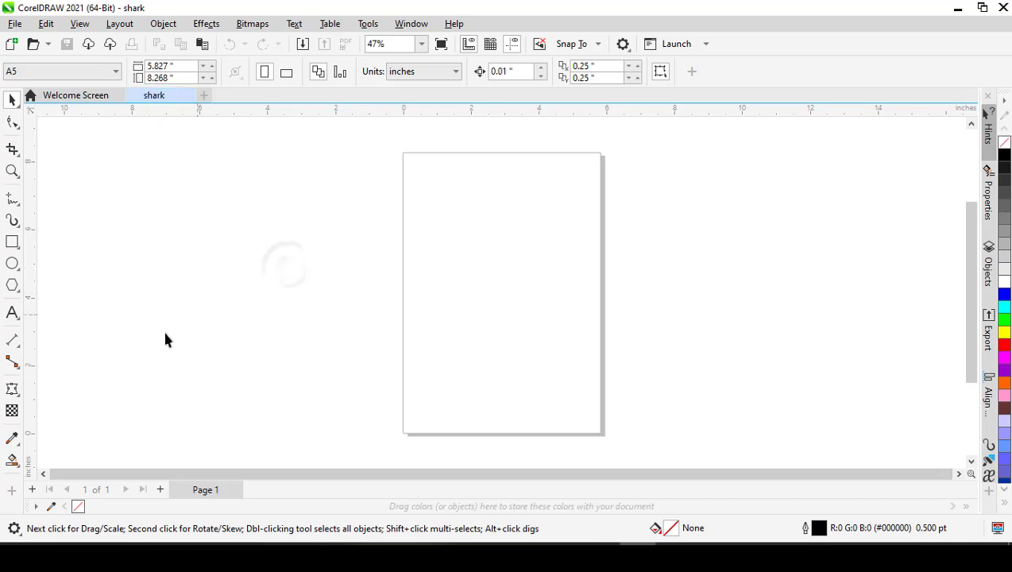
- Add the artistic text SHARK, enlarge it to about 3.25 inches wide and place it near the middle of the page
click(12, 313)
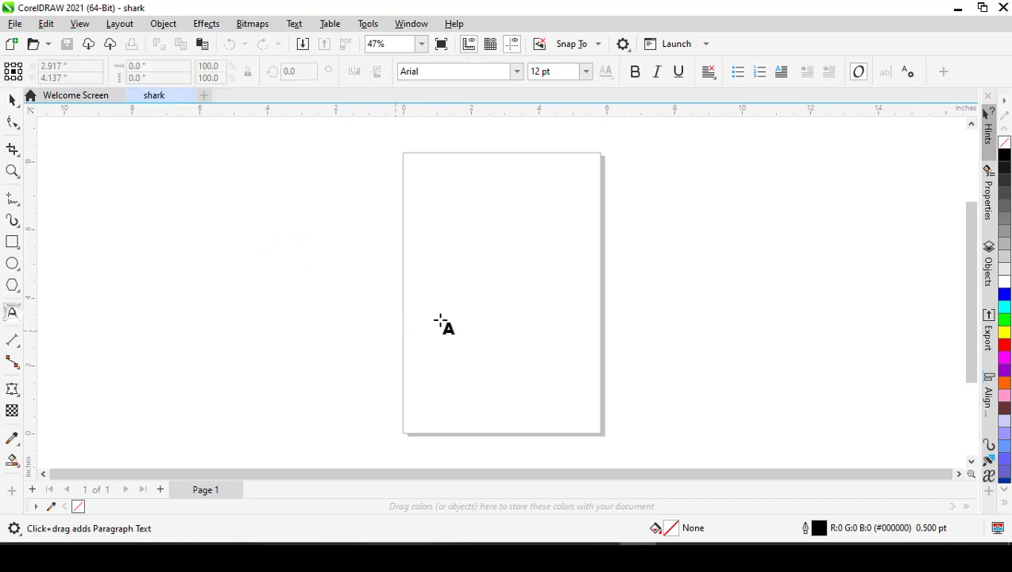
click(452, 252)
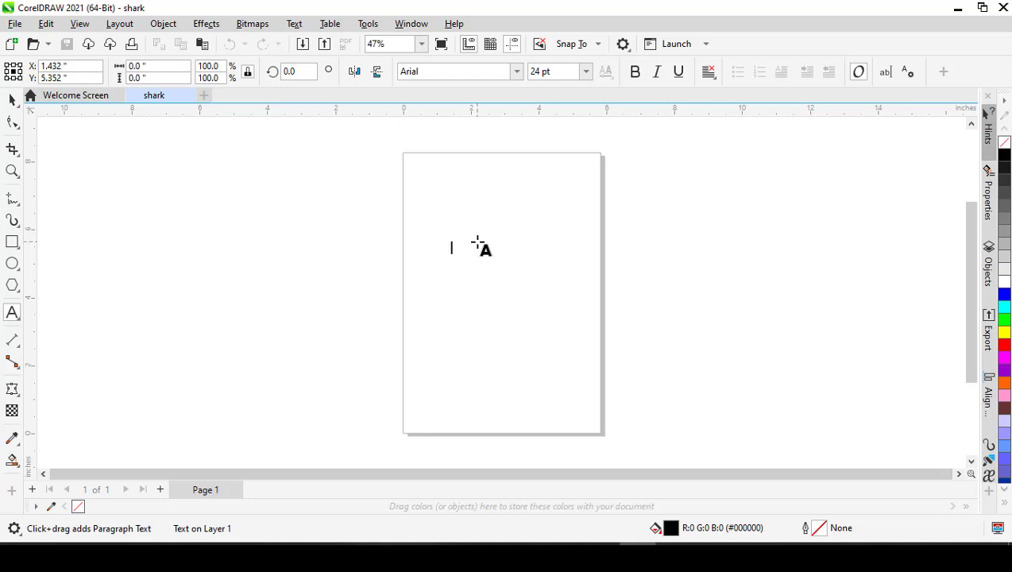
text(SHA)
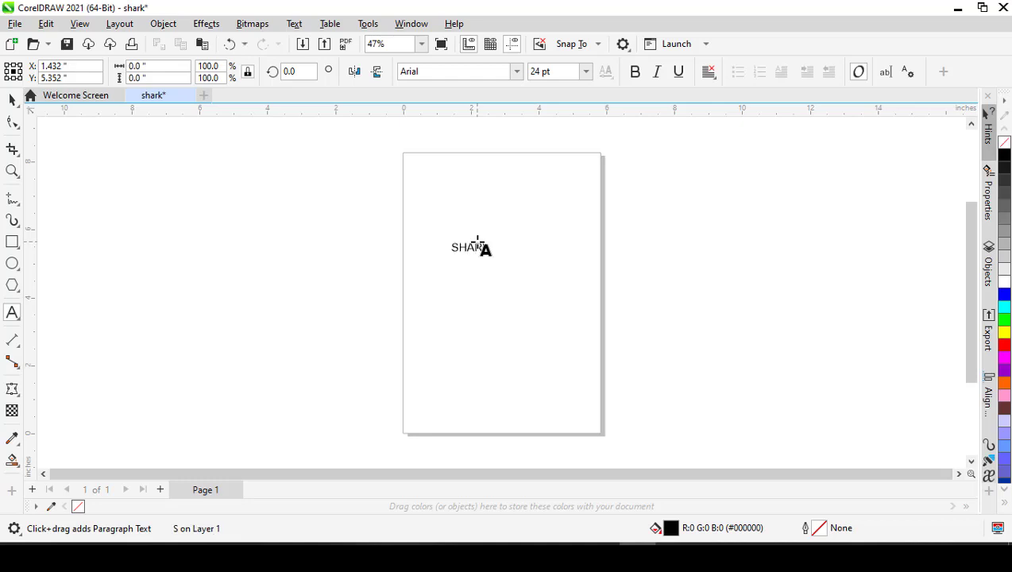
text(RK)
key(ctrl+space)
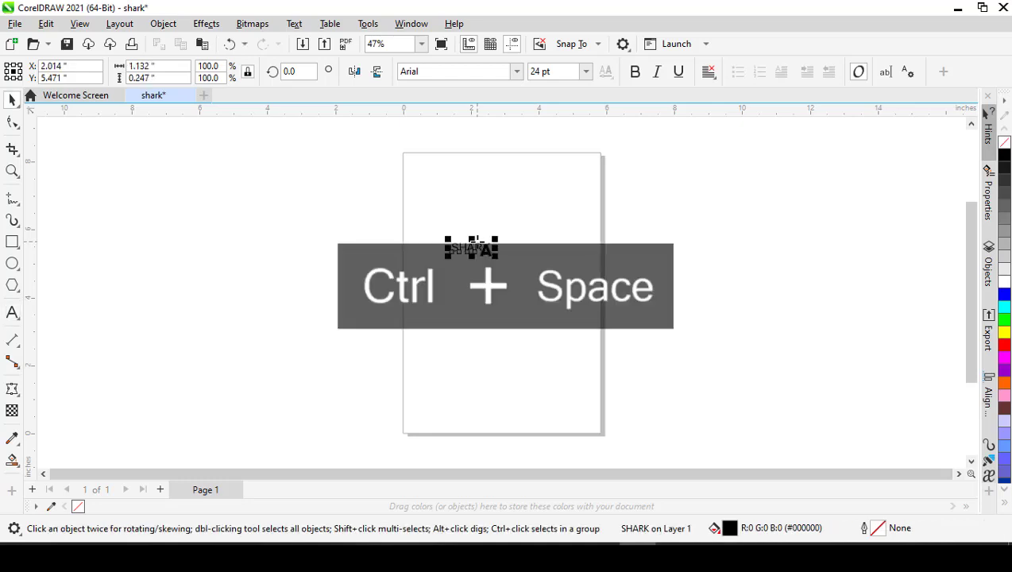
drag(495, 258, 563, 315)
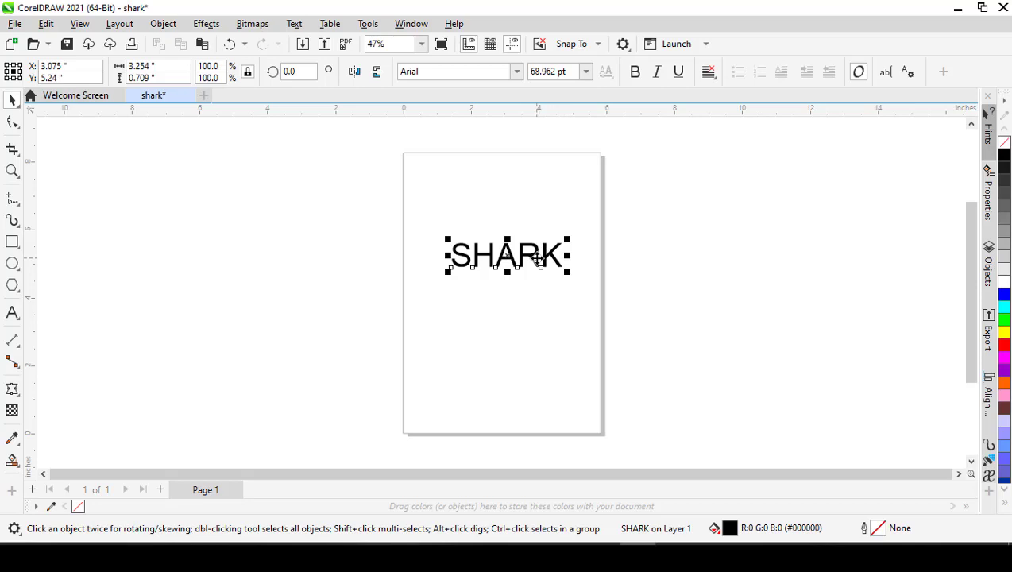
drag(539, 258, 527, 306)
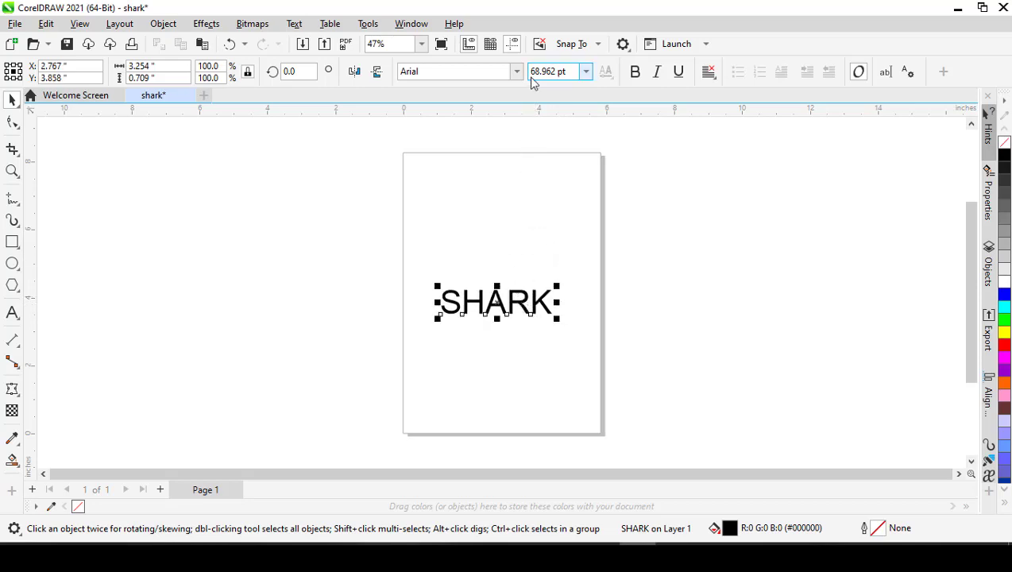
- Bold the SHARK text and change its font to Code Pro Bold
click(637, 72)
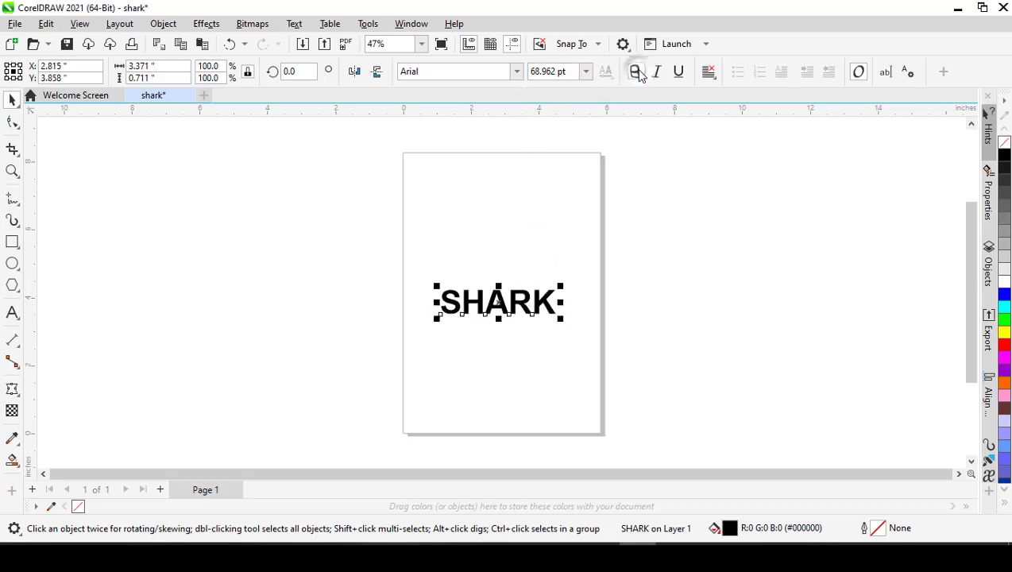
scroll(495, 328, up, 1)
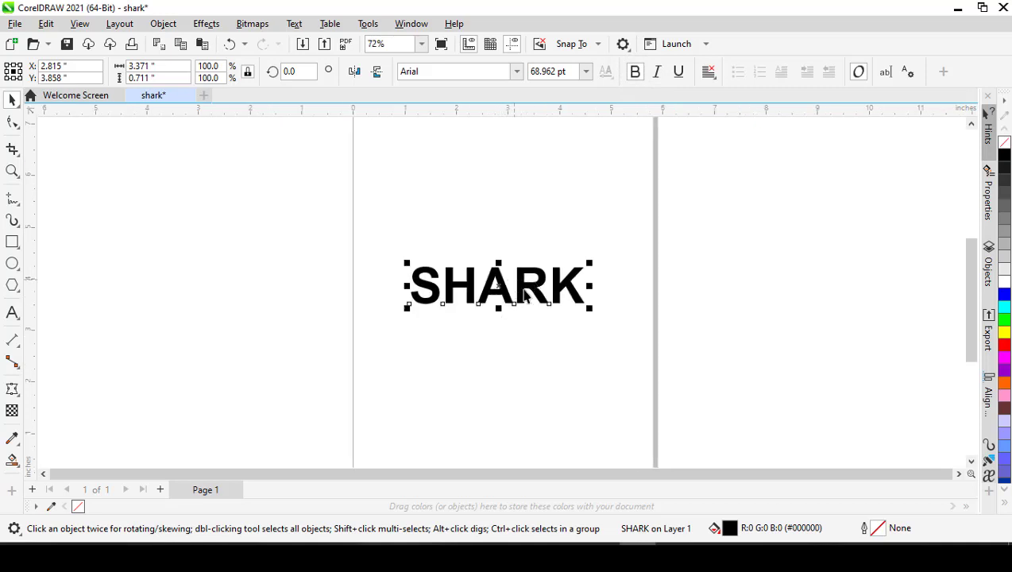
scroll(525, 295, down, 1)
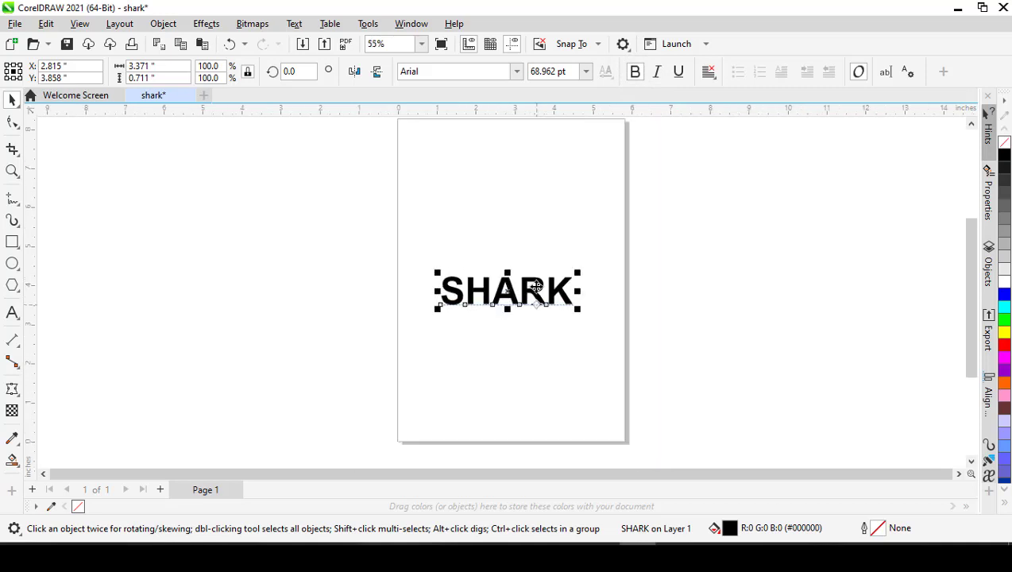
click(517, 73)
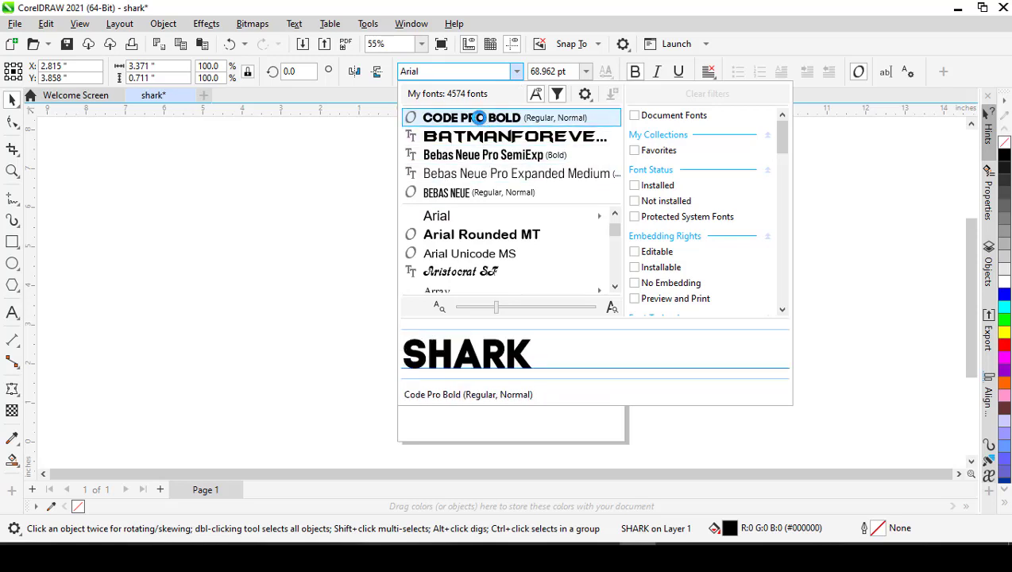
click(479, 117)
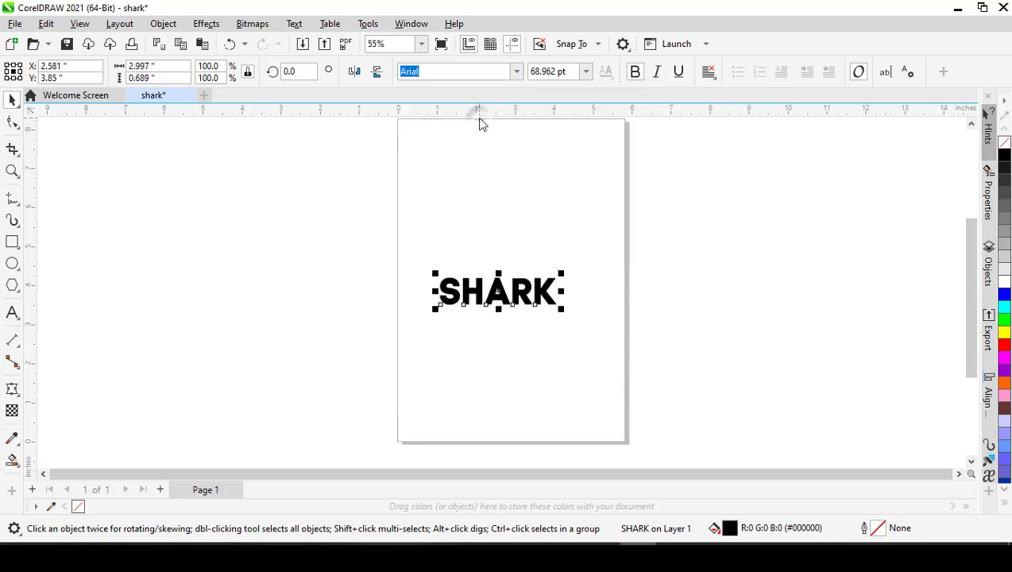
click(480, 340)
- Tighten the letter spacing of the SHARK text with the Shape tool so the characters sit closer together
scroll(551, 306, up, 5)
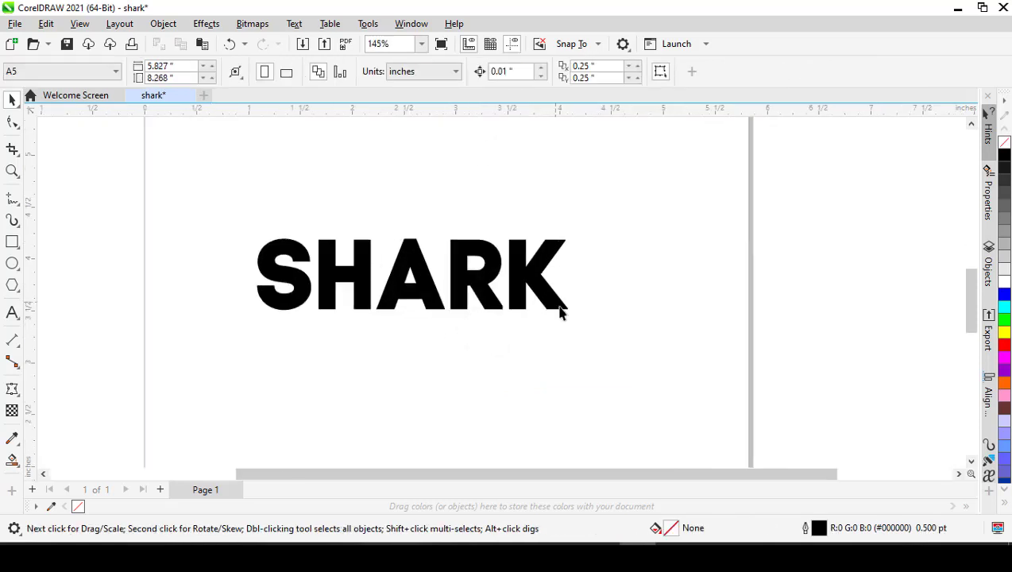
scroll(594, 284, down, 4)
scroll(522, 289, up, 2)
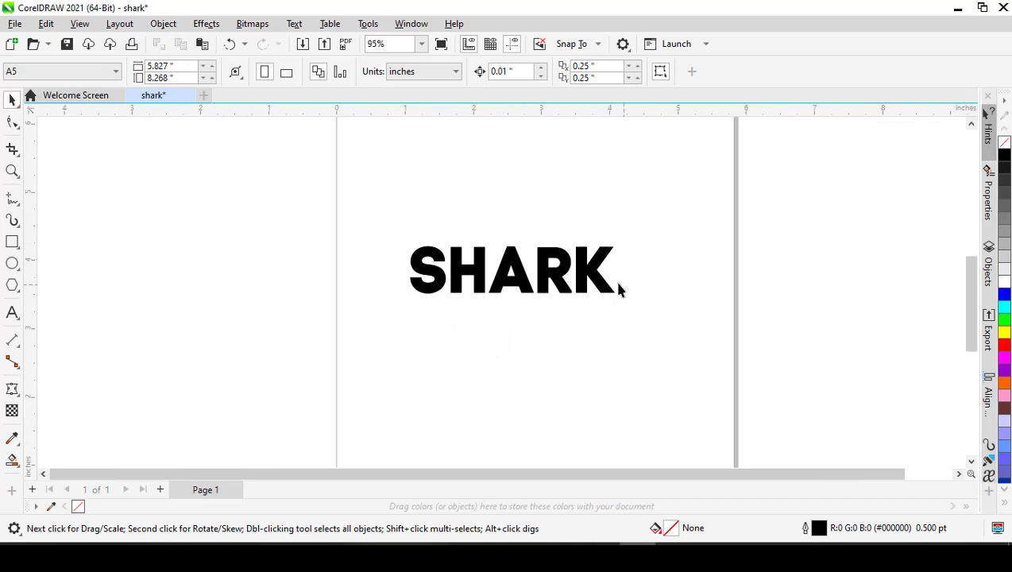
scroll(484, 294, down, 2)
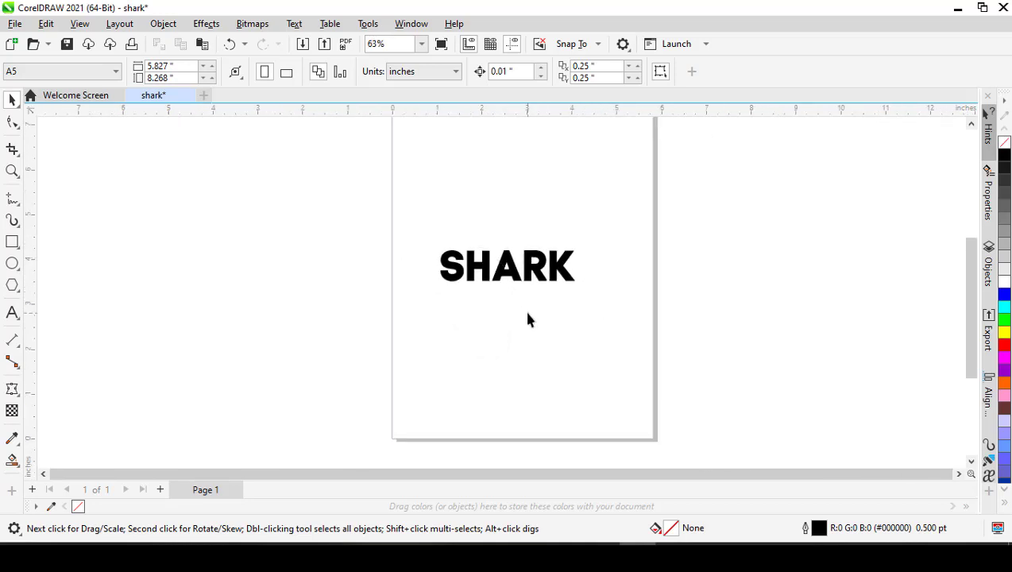
scroll(512, 294, down, 1)
click(509, 278)
scroll(472, 286, up, 1)
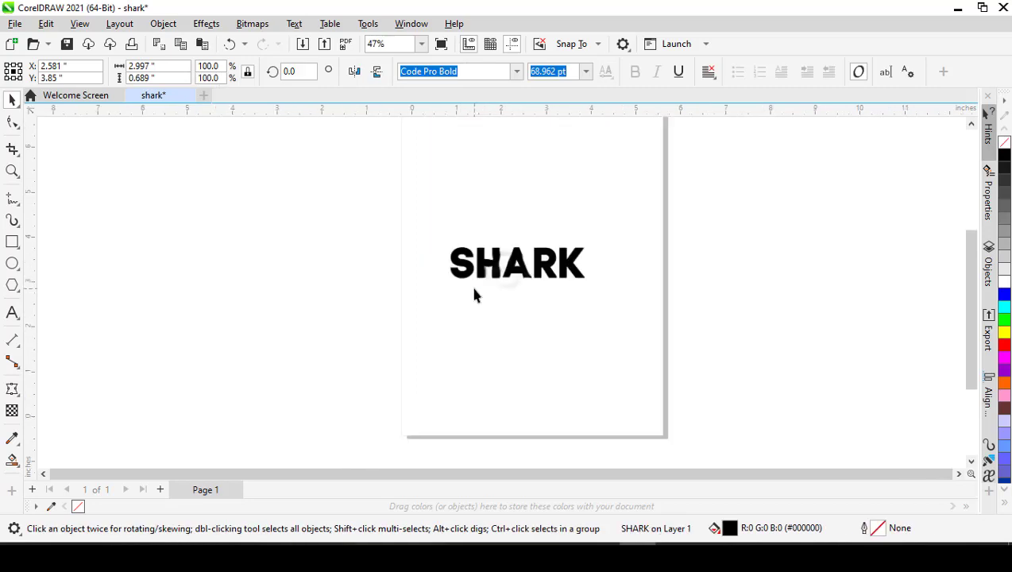
click(12, 124)
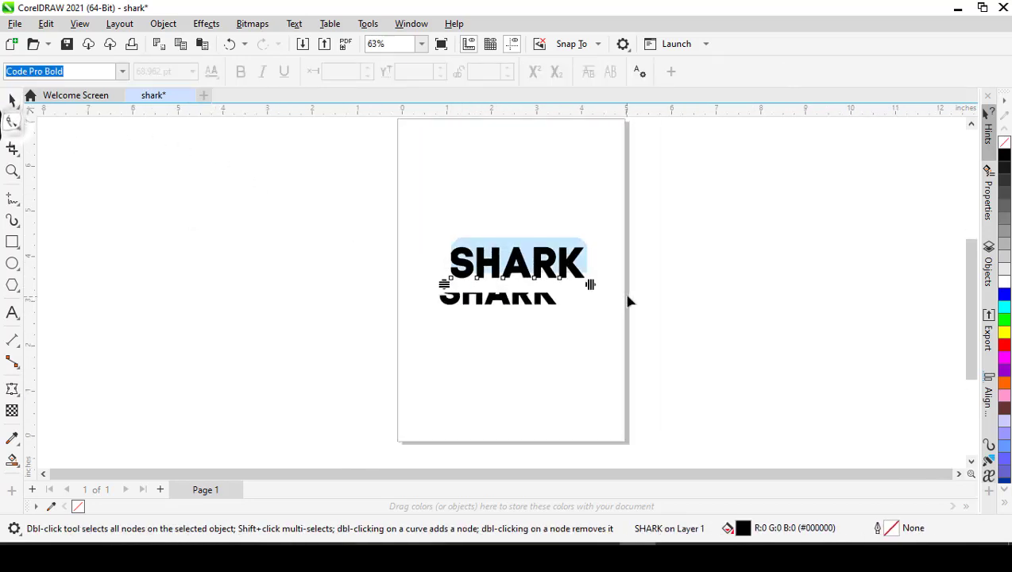
scroll(589, 287, up, 2)
drag(585, 272, 569, 281)
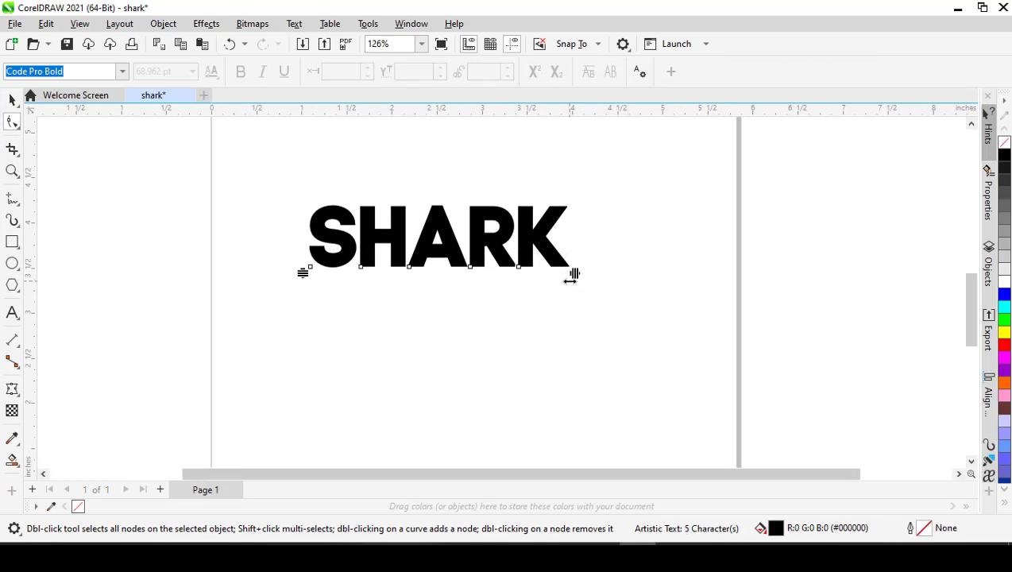
key(space)
scroll(588, 306, down, 1)
click(546, 329)
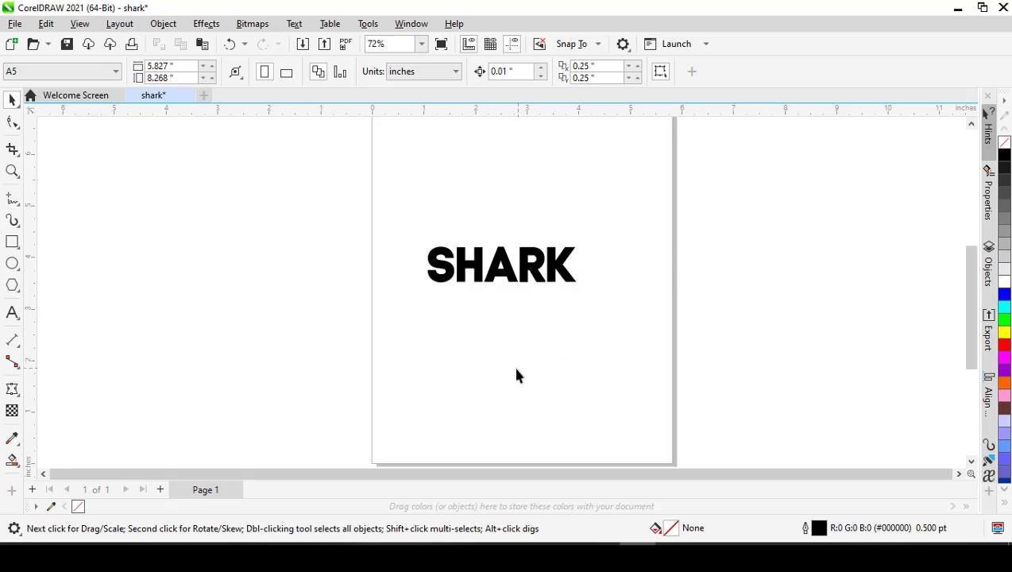
- Bring the shark silhouette image "images (9)" from the BT pictures folder into the document and select it on the page
click(164, 556)
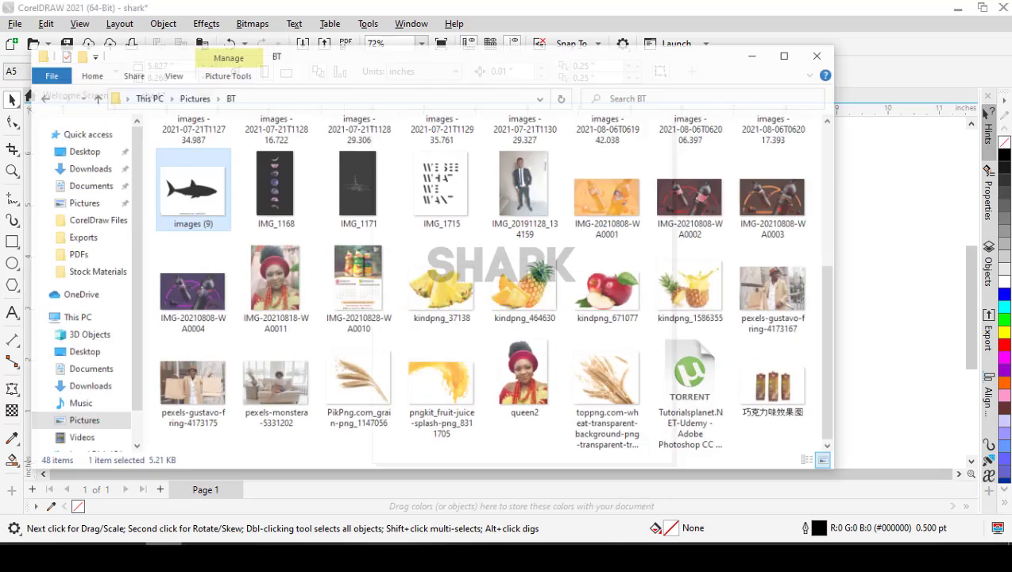
click(197, 297)
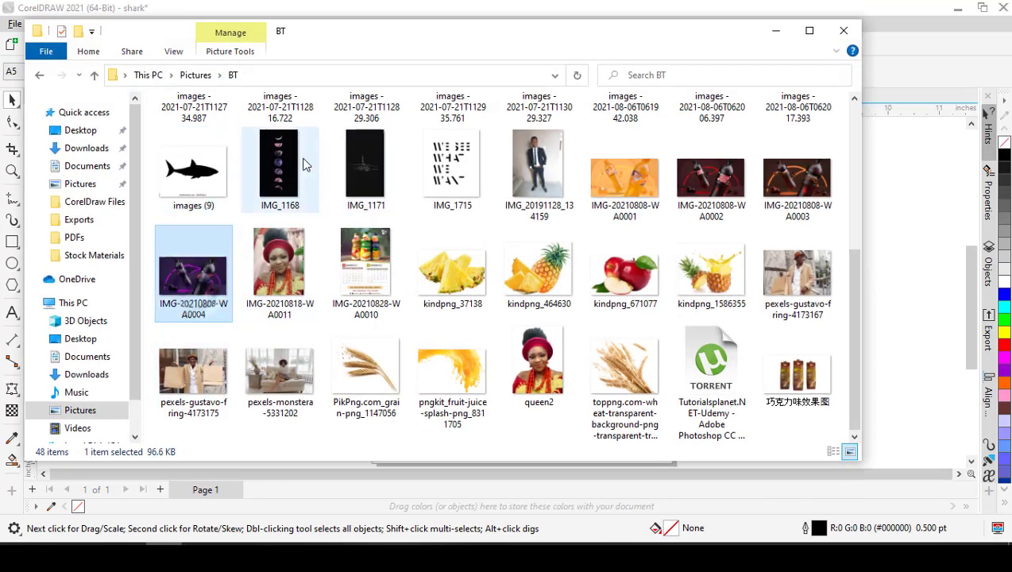
click(280, 167)
click(194, 171)
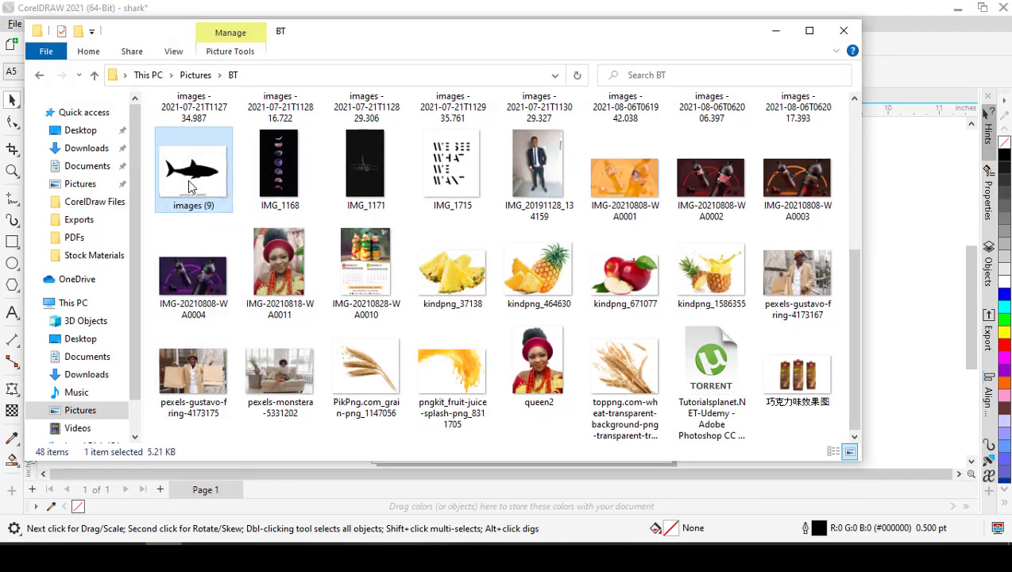
drag(192, 177, 512, 347)
click(902, 398)
click(883, 386)
click(336, 340)
scroll(446, 401, up, 2)
click(512, 366)
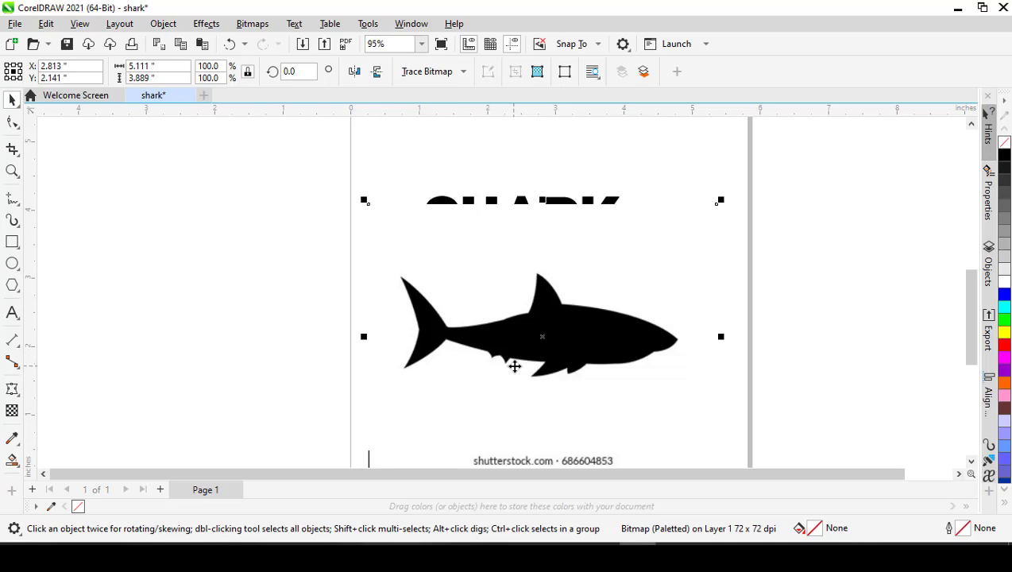
- Move the shark bitmap to about X 3.02, Y 2.34 inches, over the SHARK text
scroll(525, 303, down, 1)
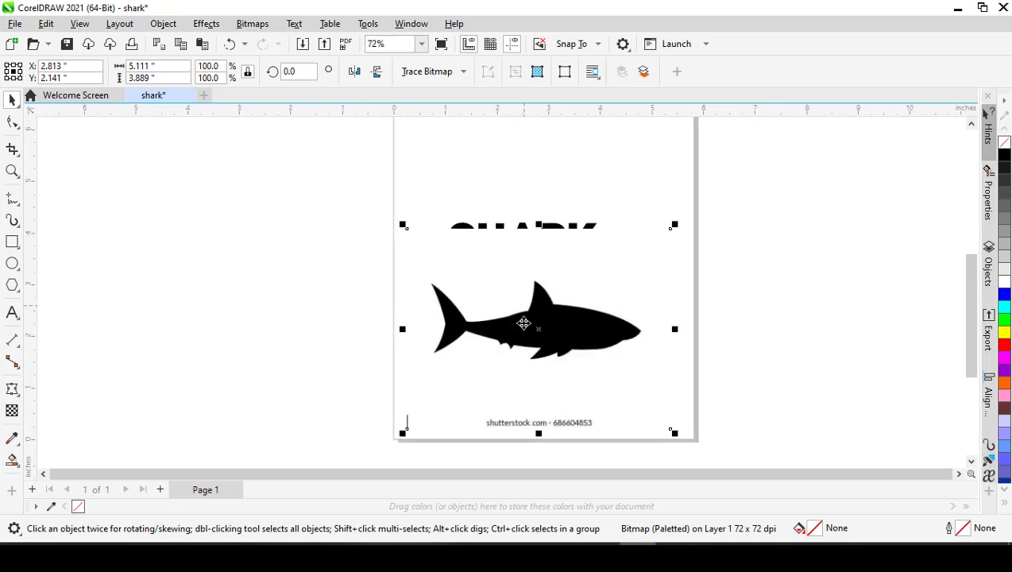
scroll(524, 343, up, 1)
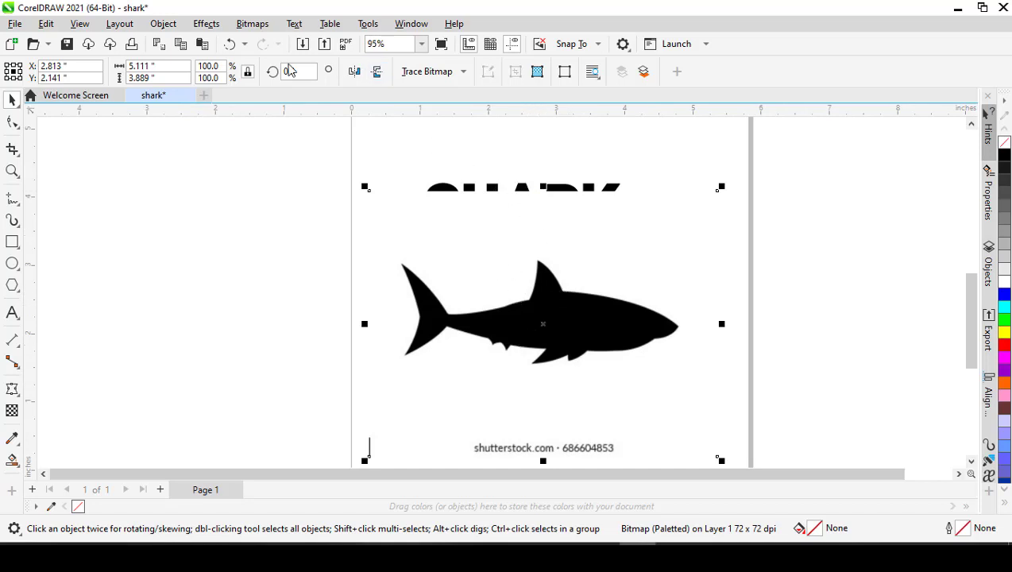
click(440, 72)
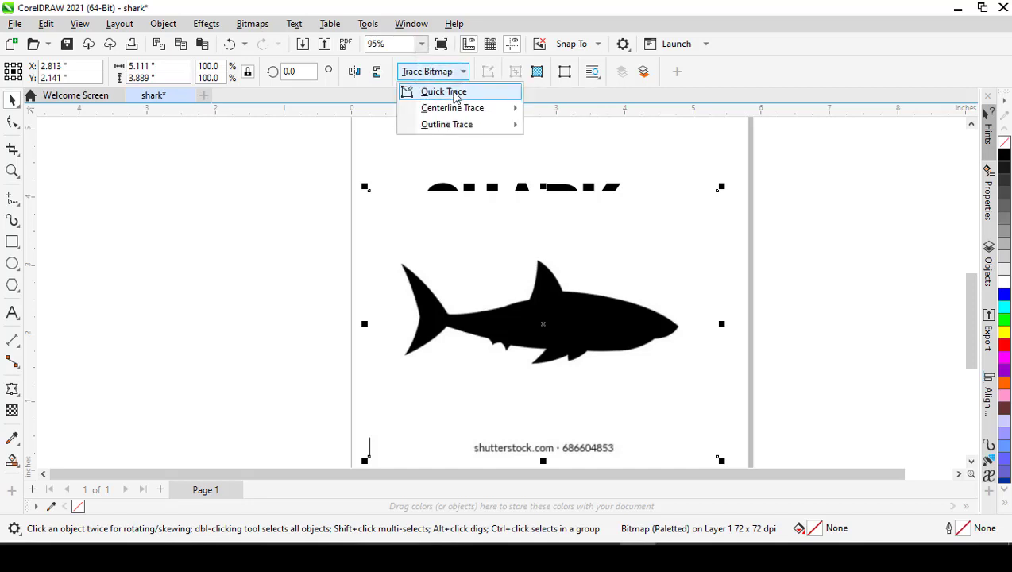
click(340, 271)
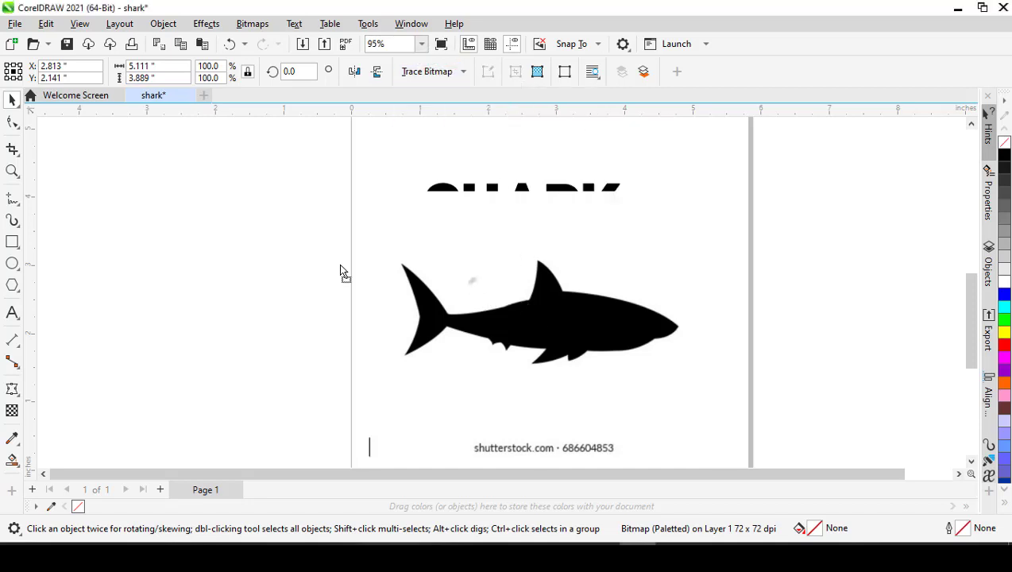
drag(340, 265, 321, 262)
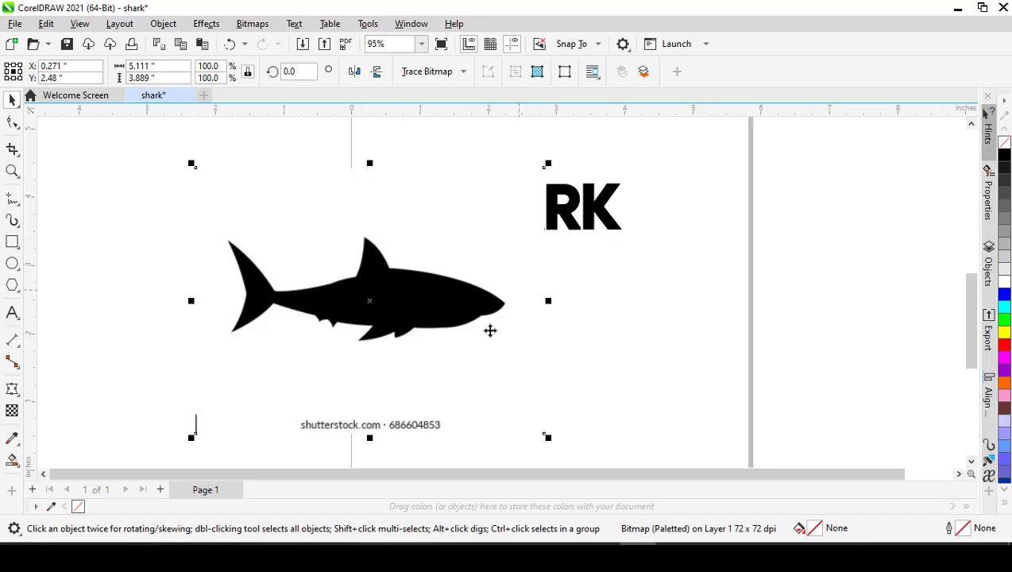
drag(401, 350, 591, 362)
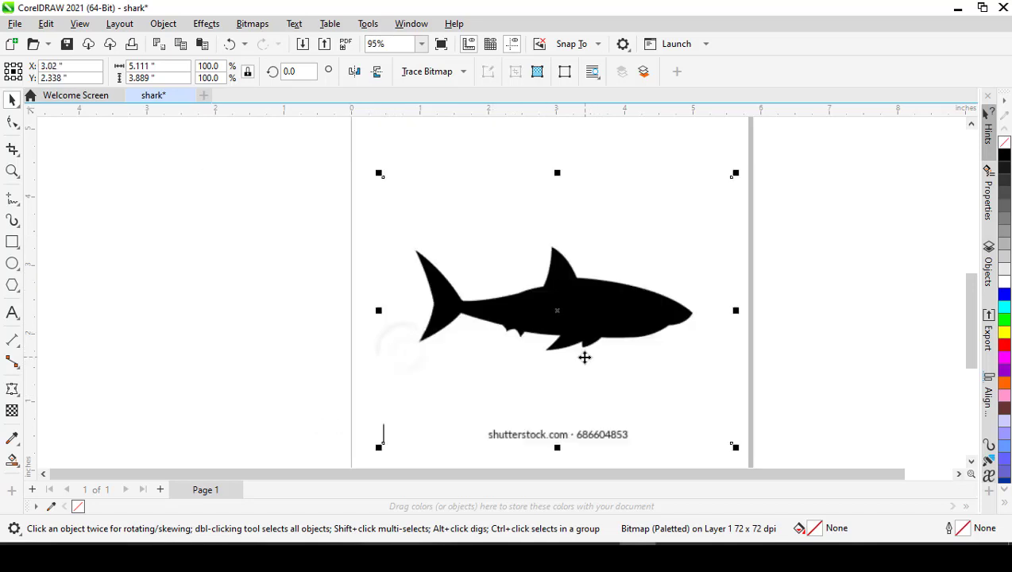
- Trace the shark bitmap into vector shapes, delete the original bitmap, and place the tracing at about X 2.81, Y 2.15 inches
click(459, 74)
click(466, 92)
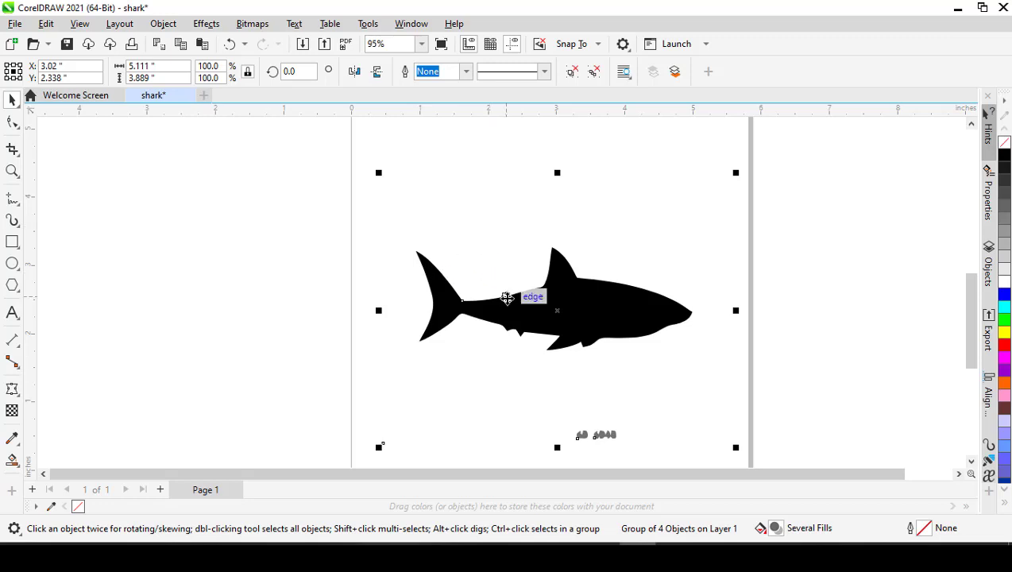
mouse_move(520, 314)
mouse_down()
mouse_move(388, 330)
mouse_move(332, 296)
mouse_move(283, 288)
mouse_up()
mouse_move(597, 326)
mouse_down()
mouse_move(592, 332)
mouse_move(727, 334)
mouse_up()
key(Delete)
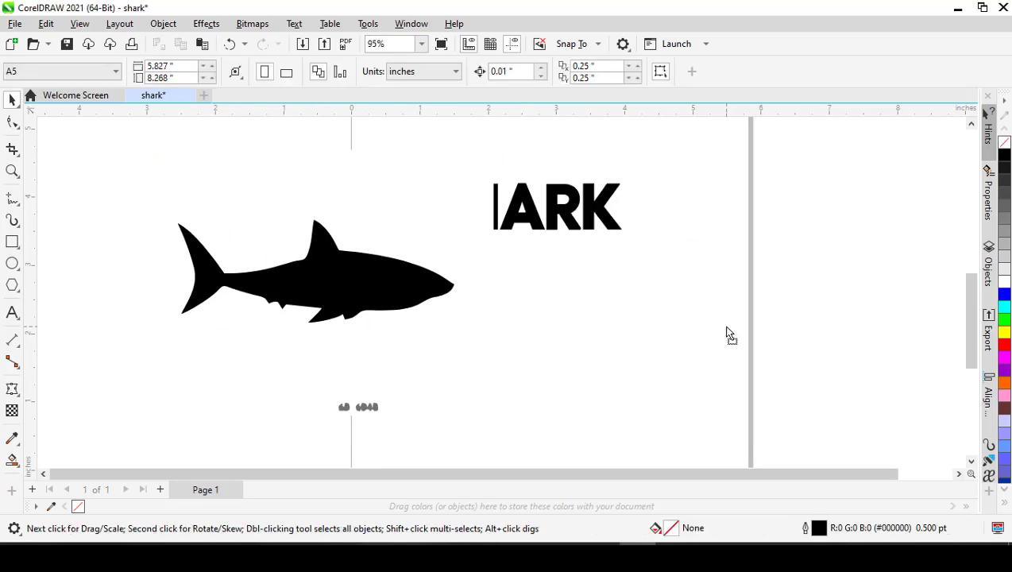
mouse_move(321, 270)
mouse_down()
mouse_move(528, 305)
mouse_move(512, 316)
mouse_move(564, 323)
mouse_move(539, 300)
mouse_move(556, 323)
mouse_move(546, 315)
mouse_up()
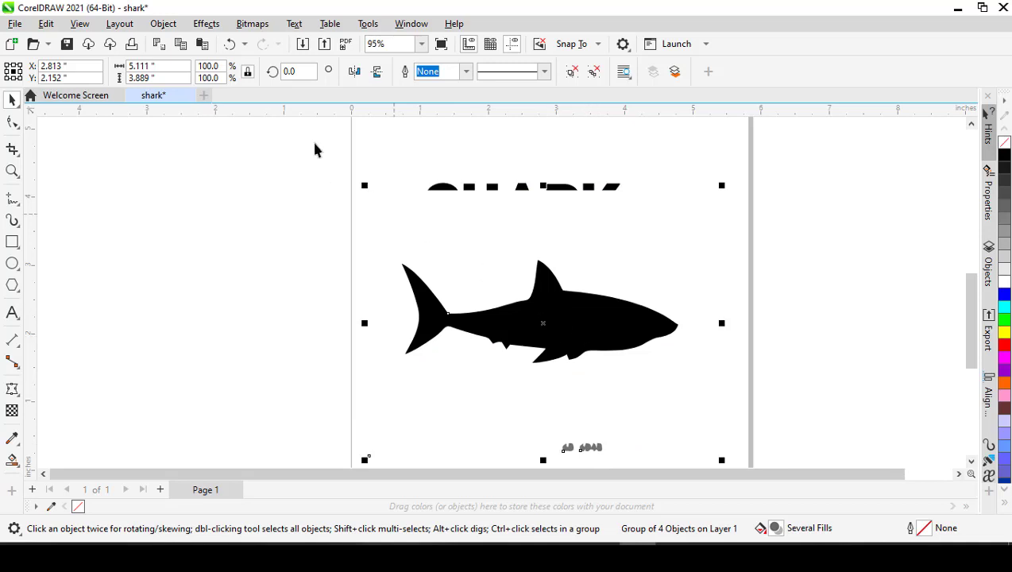
- Ungroup the traced shark completely and delete its white background and the leftover grey watermark shapes
click(594, 73)
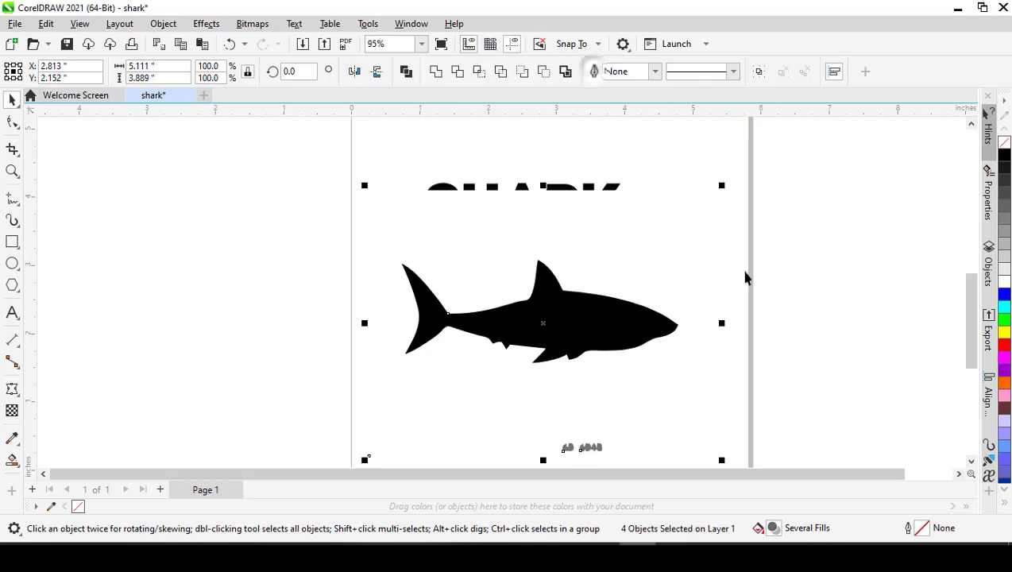
click(767, 313)
click(639, 261)
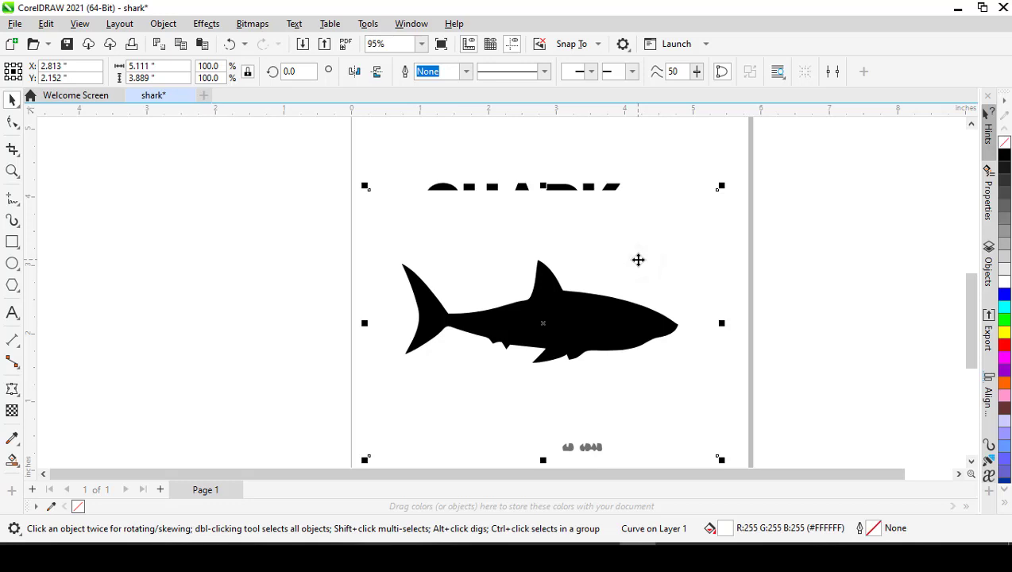
key(Delete)
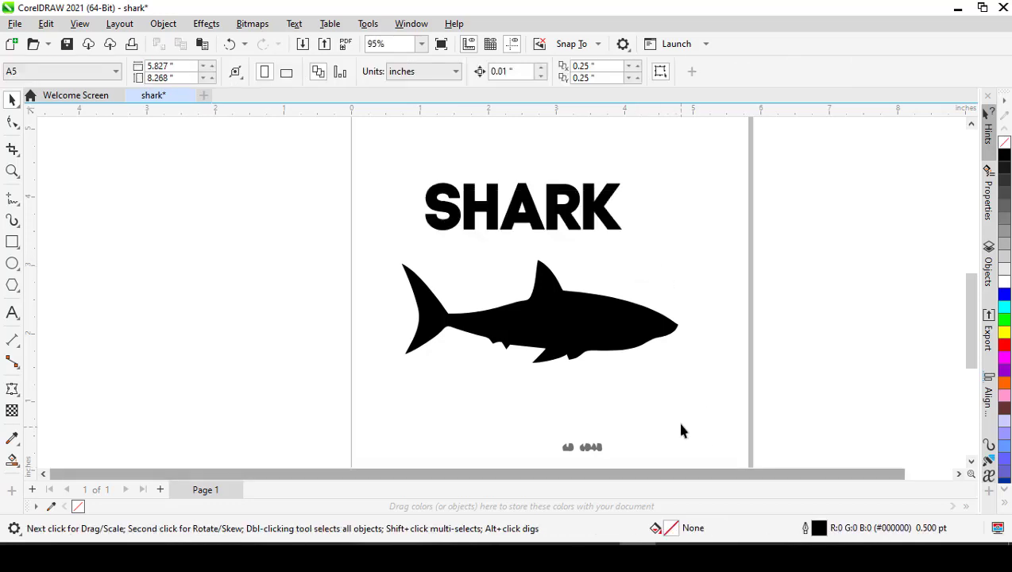
drag(681, 414, 398, 447)
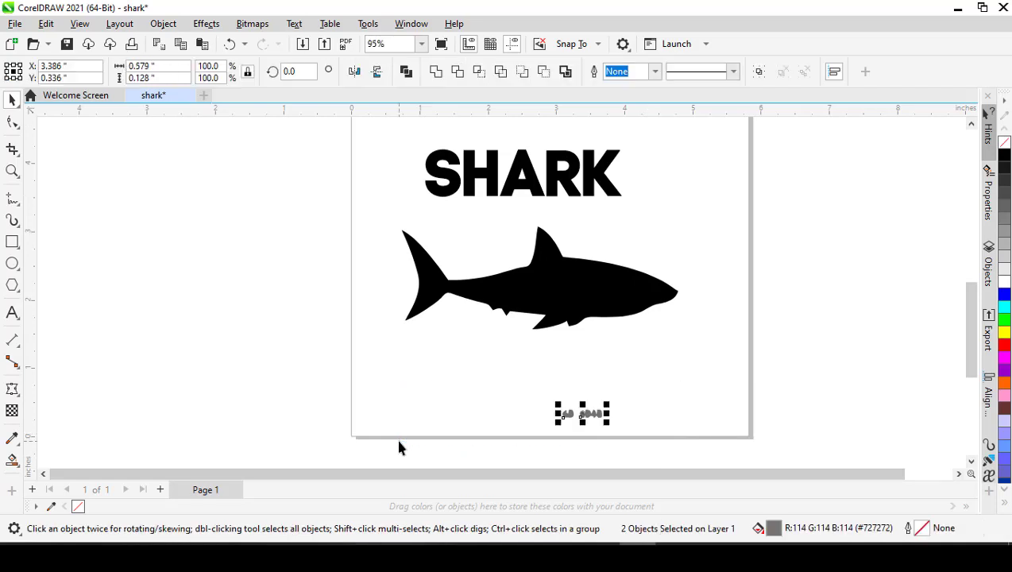
key(Delete)
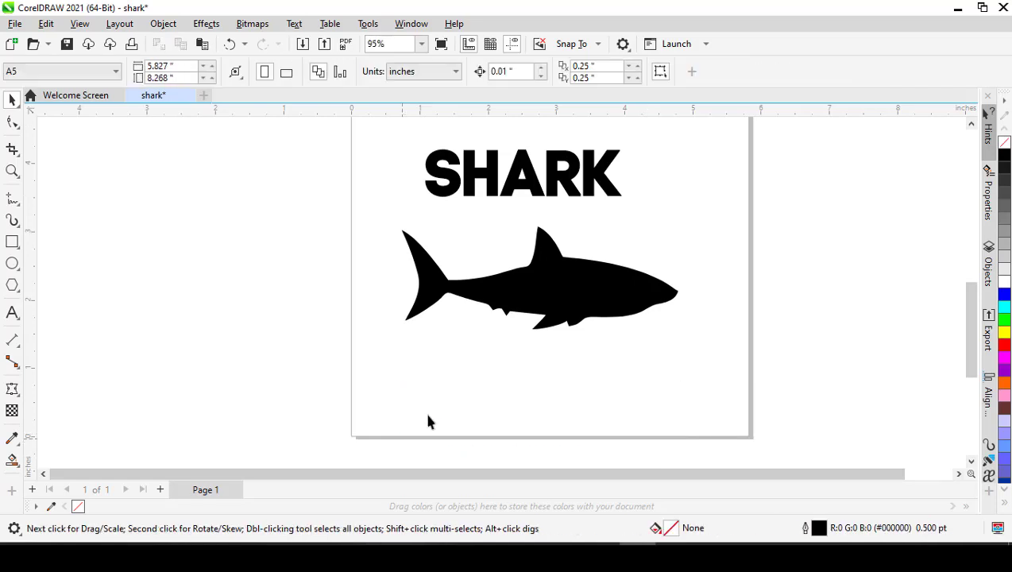
- Scale the shark silhouette down to about 2.79 by 1.04 inches and position it below the SHARK text
scroll(528, 292, up, 2)
click(536, 292)
scroll(544, 294, down, 1)
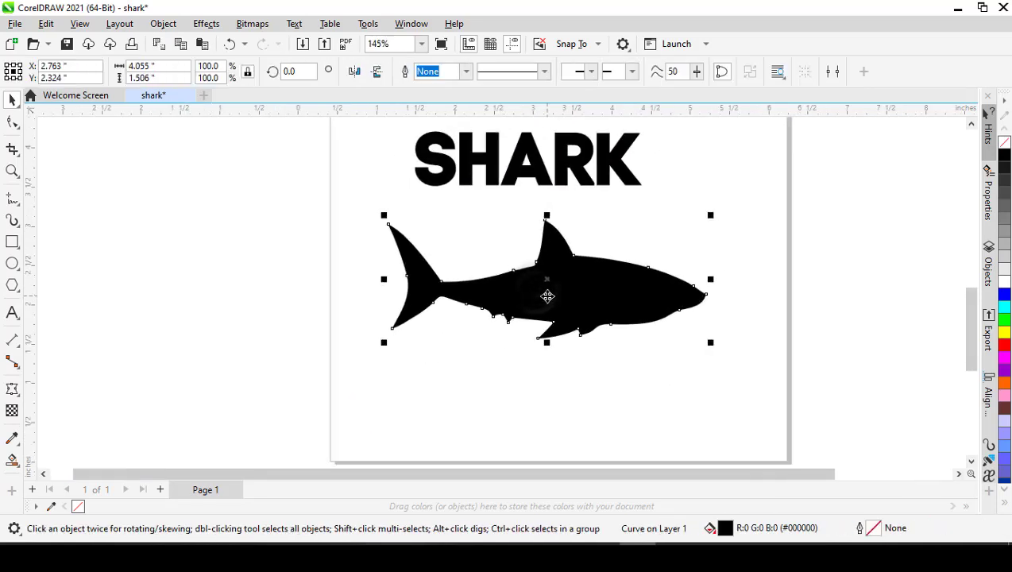
drag(713, 212, 692, 248)
drag(489, 319, 515, 299)
click(381, 314)
scroll(438, 296, up, 1)
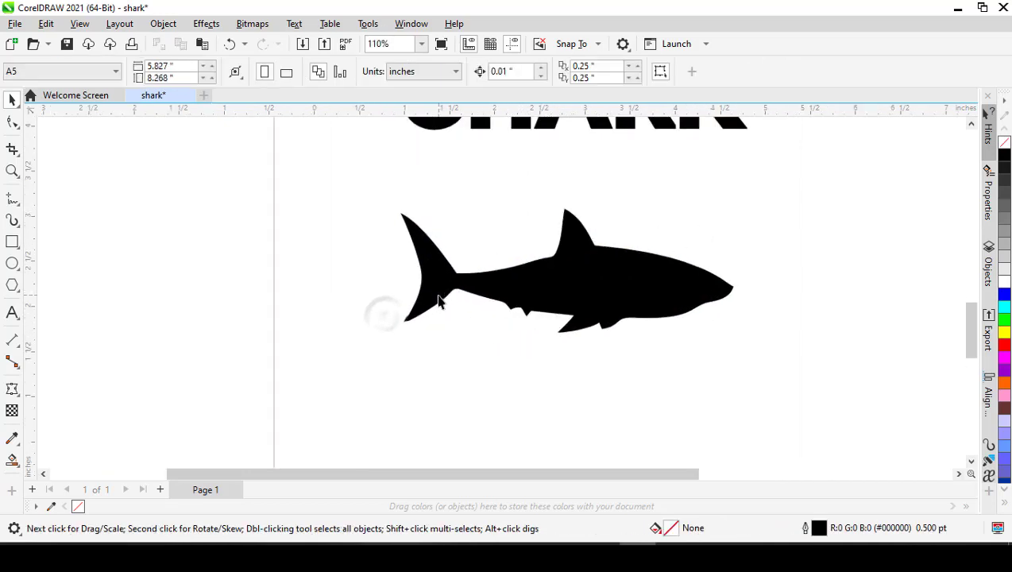
scroll(438, 296, down, 1)
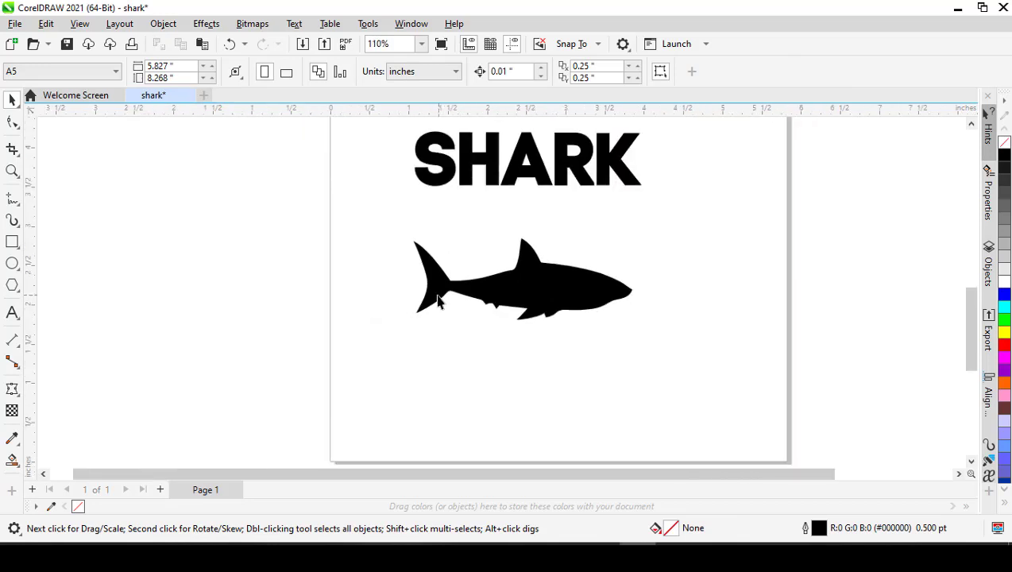
- Flip the shark to face left, resize it to about 2.91 by 1.08 inches, and place it just below the SHARK text
click(561, 295)
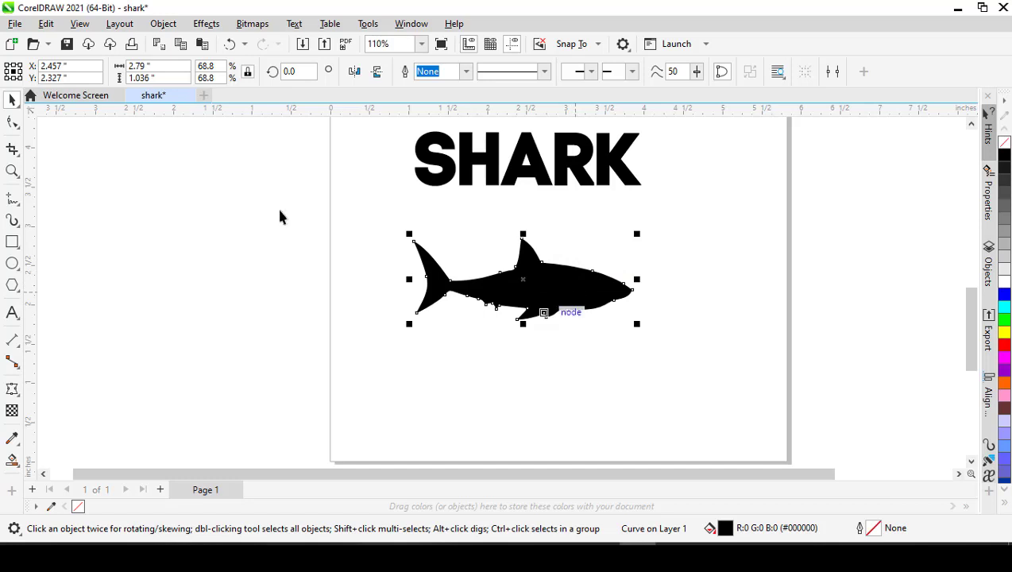
click(350, 75)
key(ctrl+z)
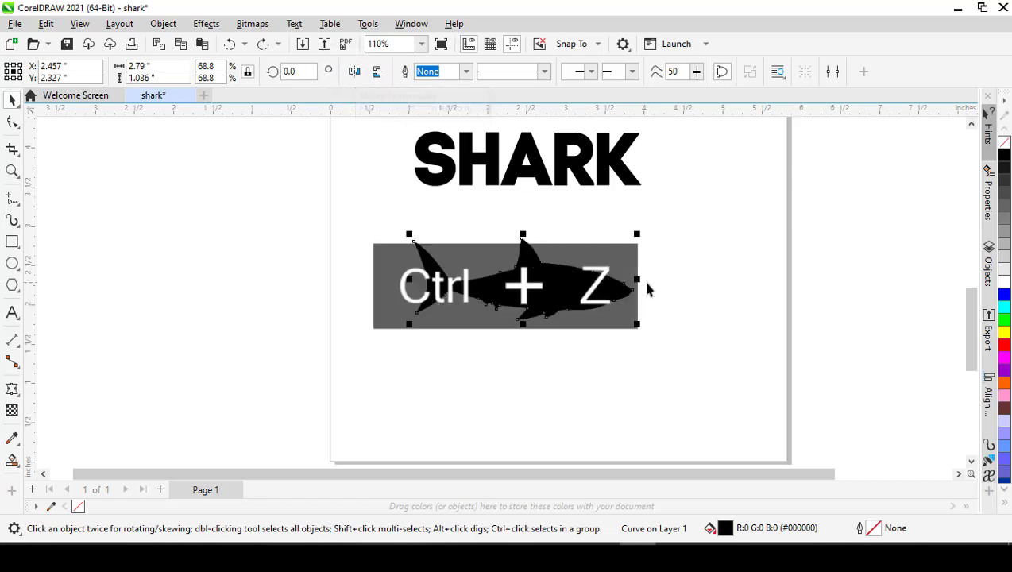
drag(639, 278, 190, 279)
drag(326, 292, 510, 280)
drag(644, 304, 653, 309)
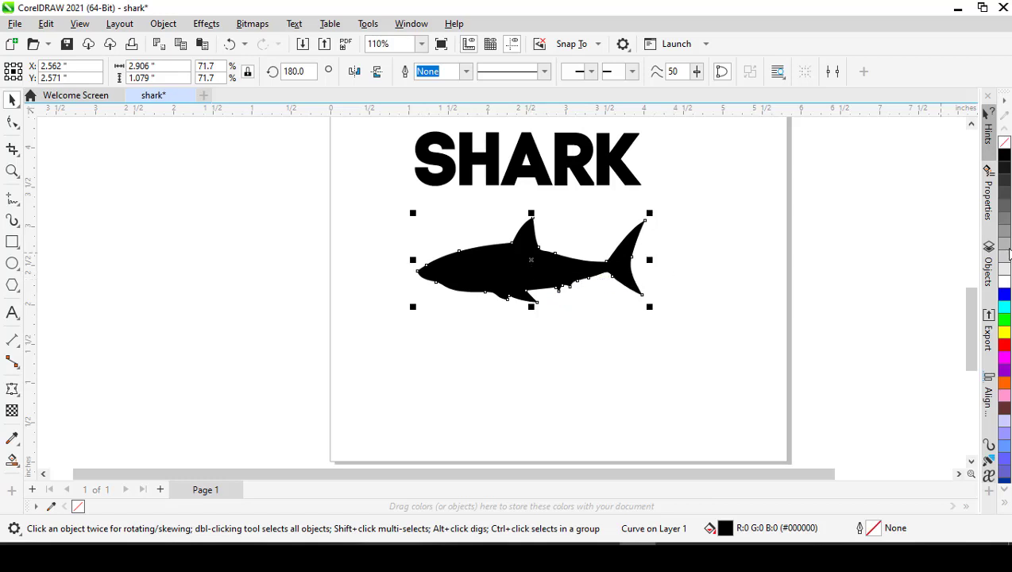
- Give the shark a black 0.5 pt outline and remove its fill
right_click(1005, 151)
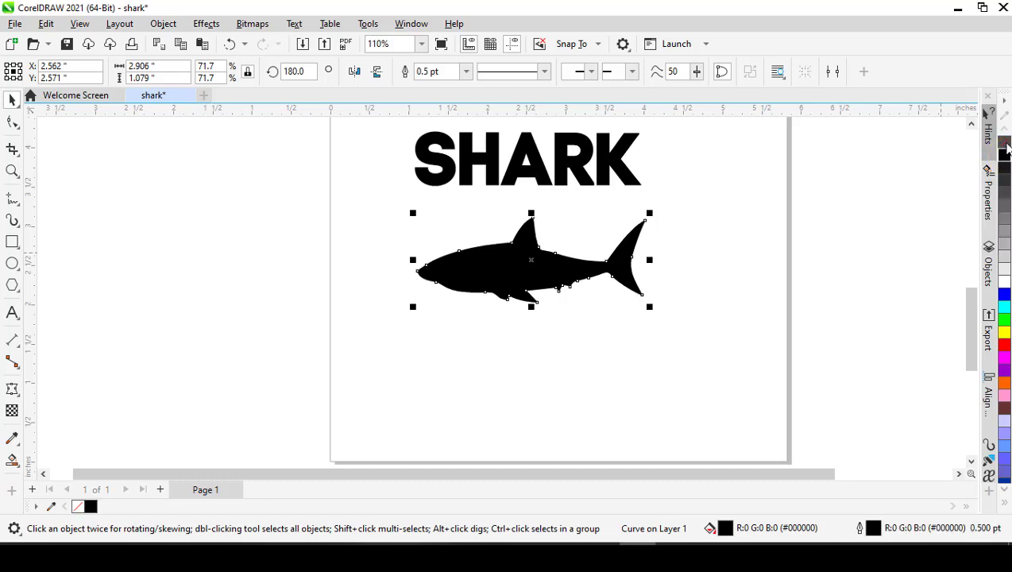
click(1005, 142)
click(467, 346)
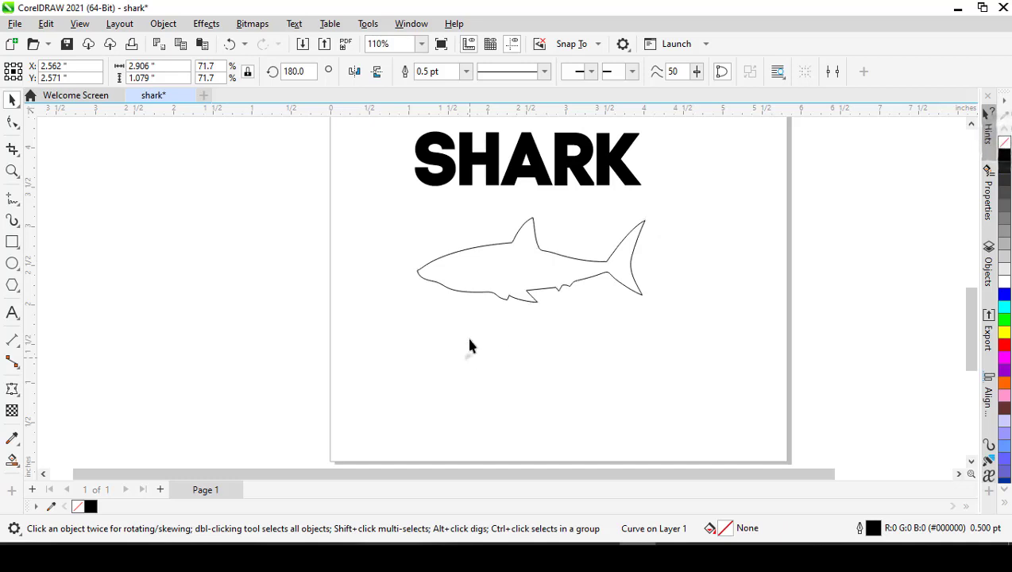
scroll(470, 296, up, 3)
click(463, 287)
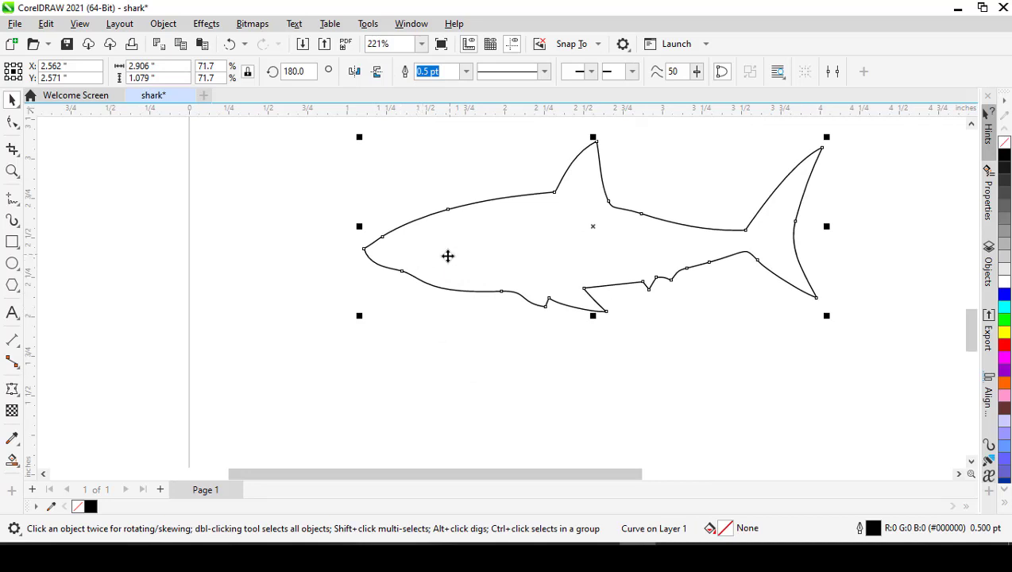
- Draw a closed triangle about 0.43 by 0.22 inches across the shark's lower jaw with the Polyline tool
click(13, 199)
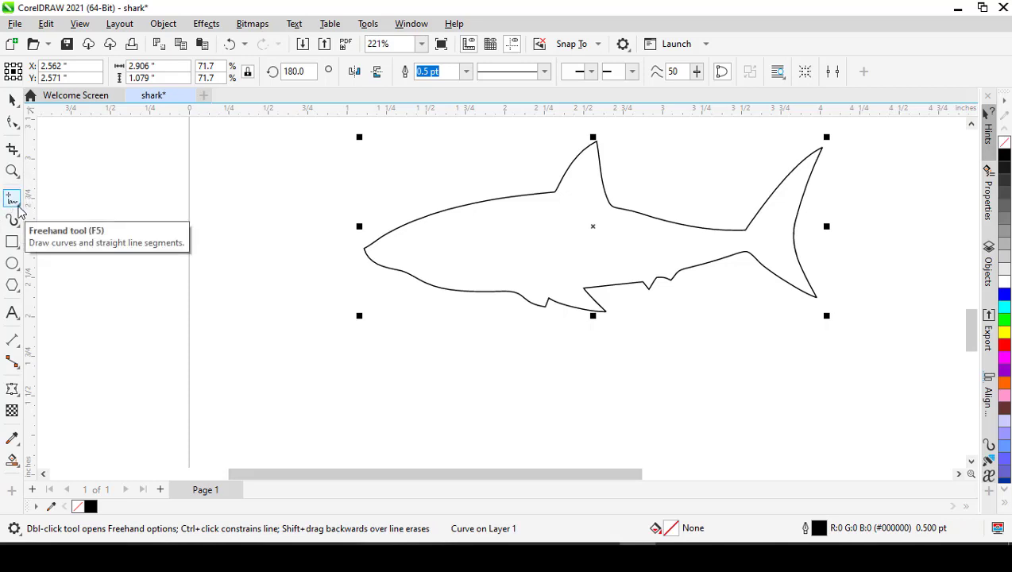
click(19, 205)
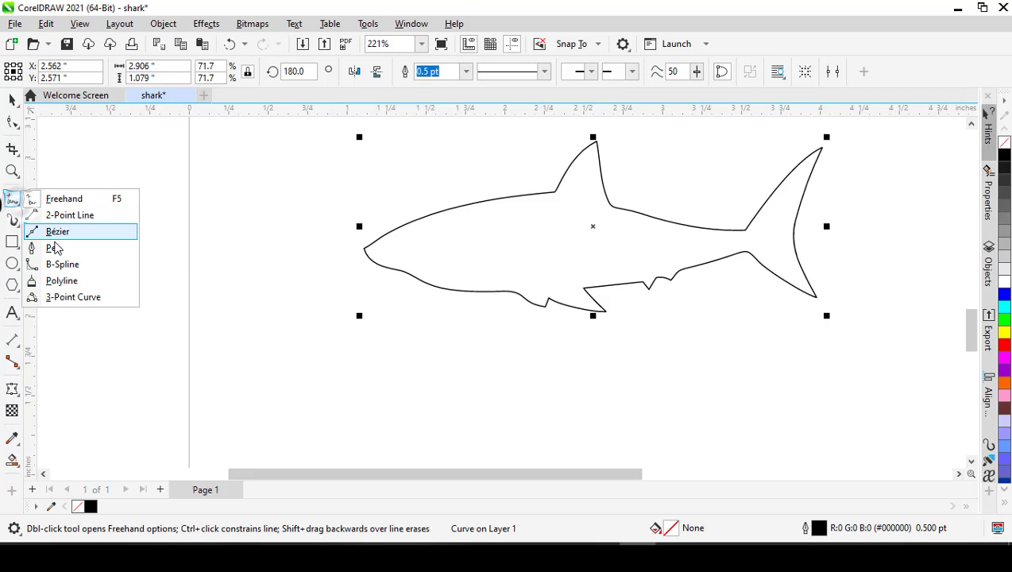
click(61, 285)
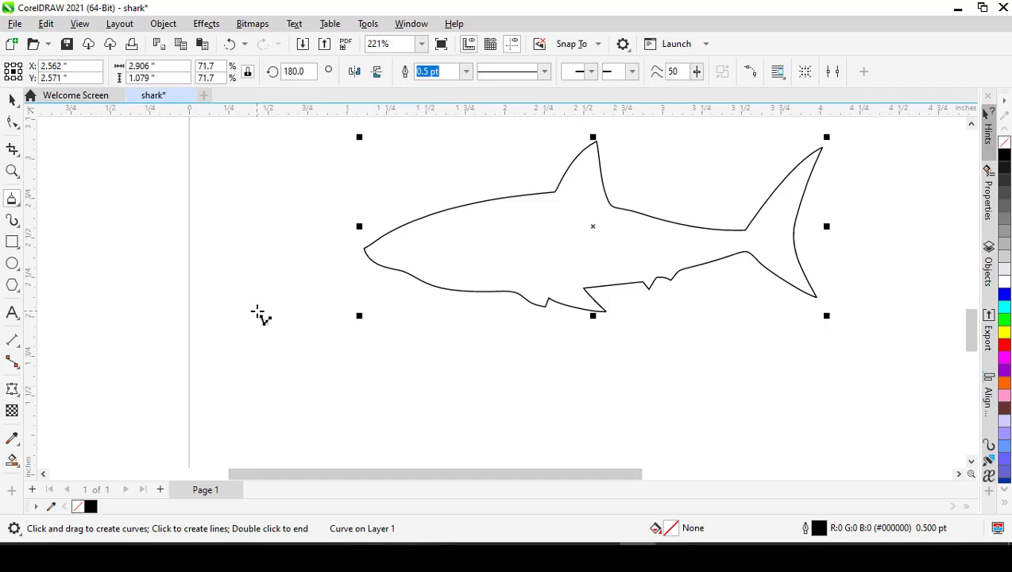
scroll(392, 286, up, 1)
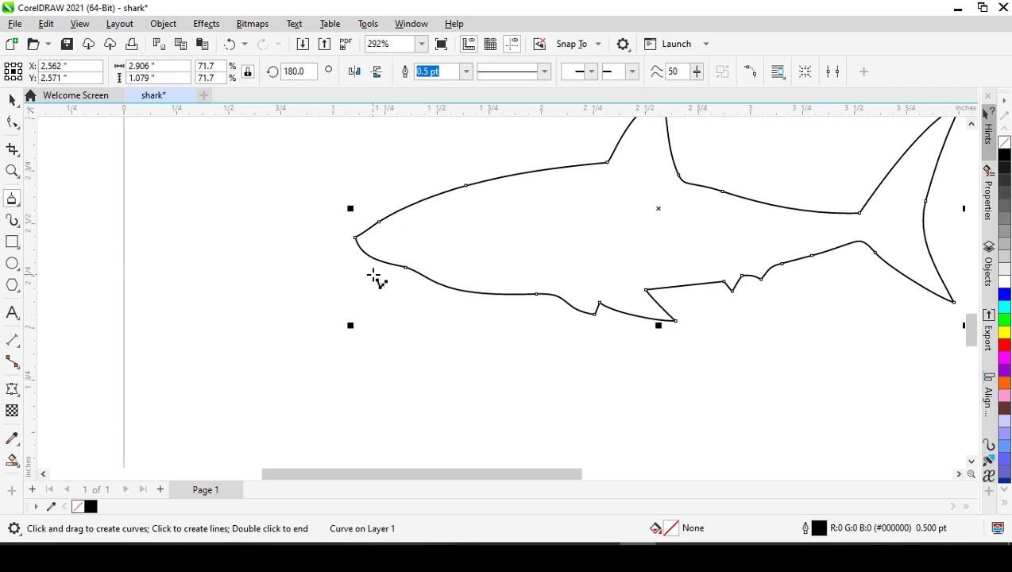
click(374, 274)
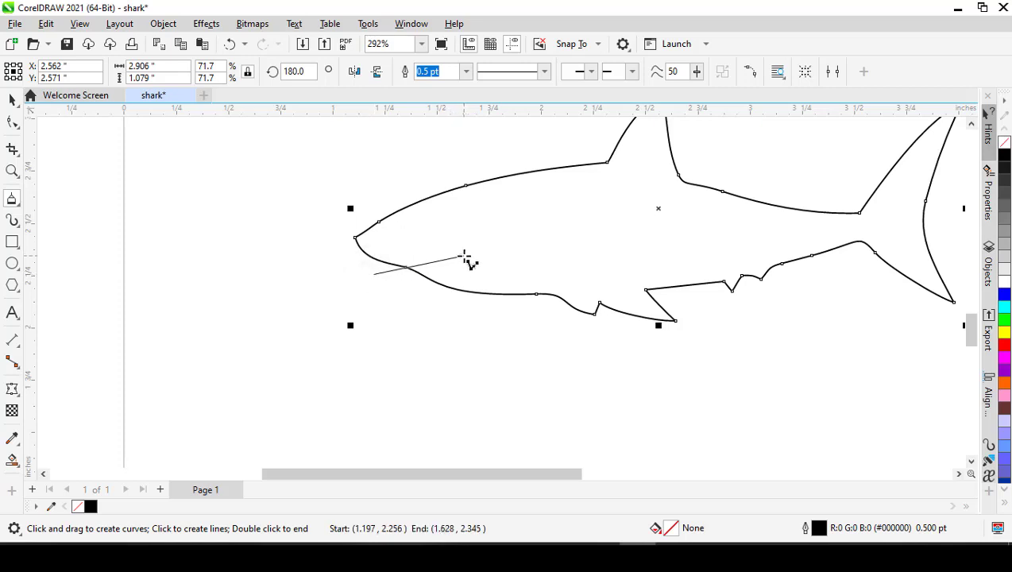
click(464, 257)
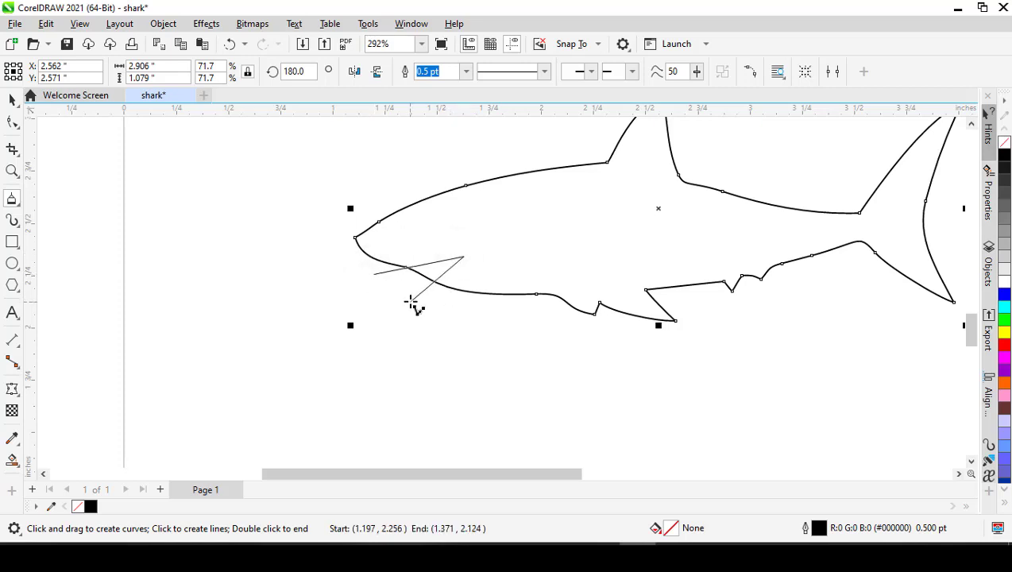
click(410, 301)
click(373, 274)
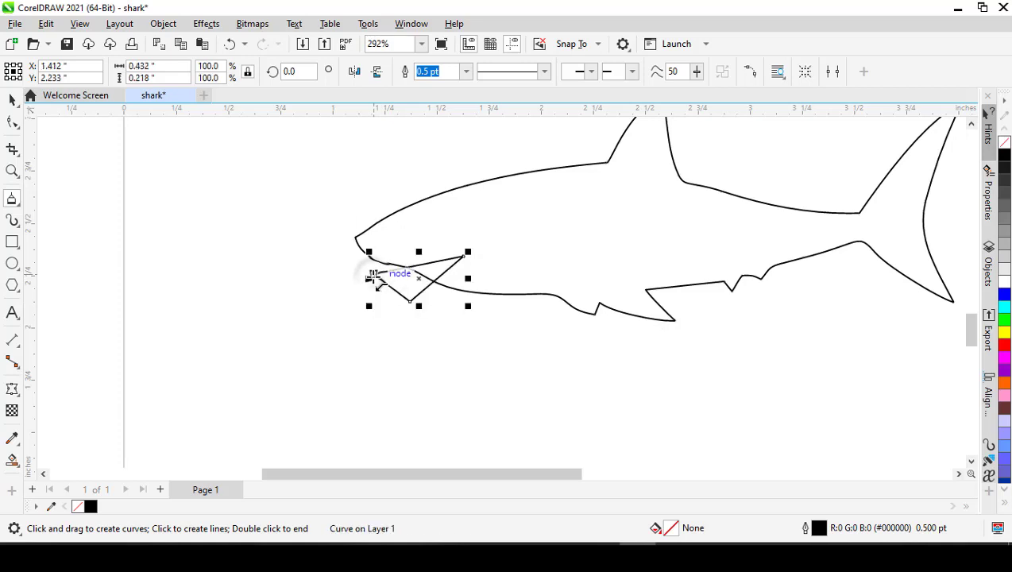
key(space)
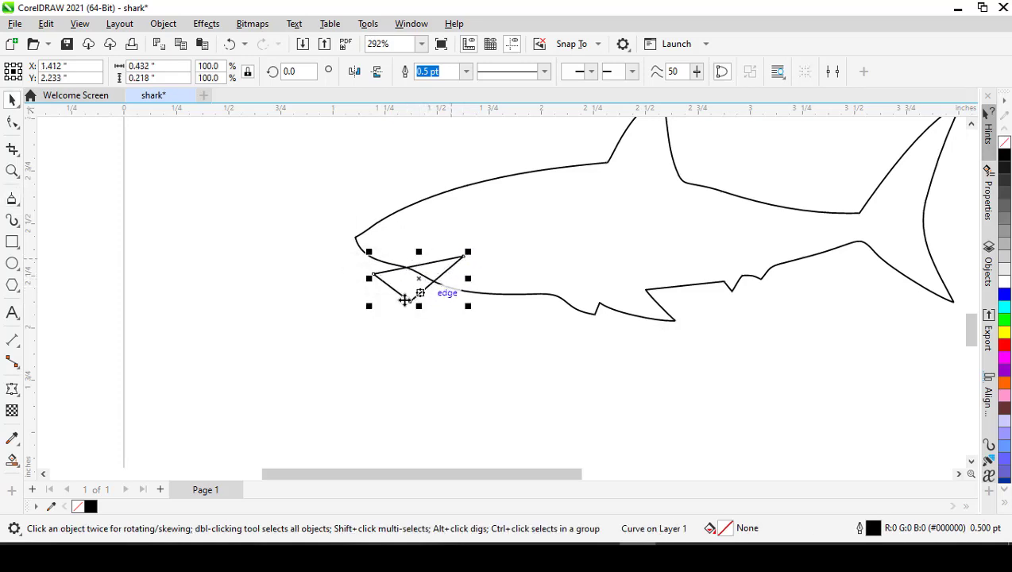
- Test the triangle at the shark's mouth with a green fill and undo the fill
click(345, 280)
click(386, 284)
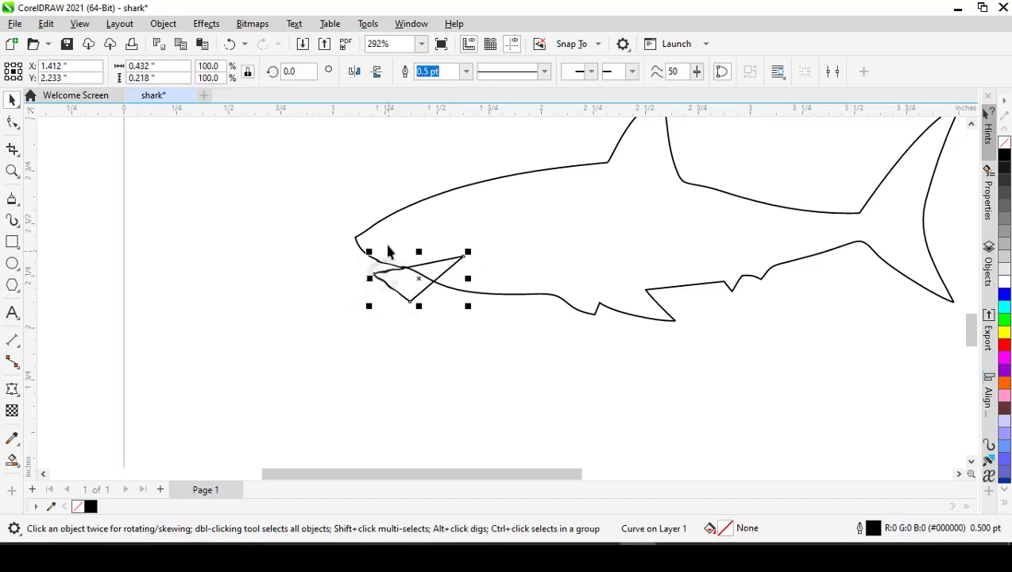
shift+click(373, 237)
click(326, 266)
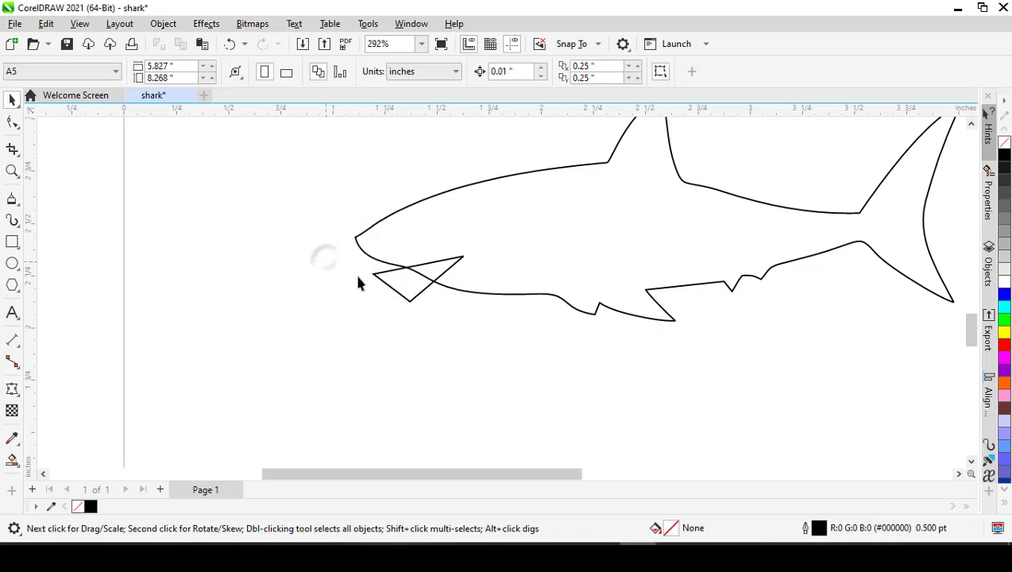
click(397, 292)
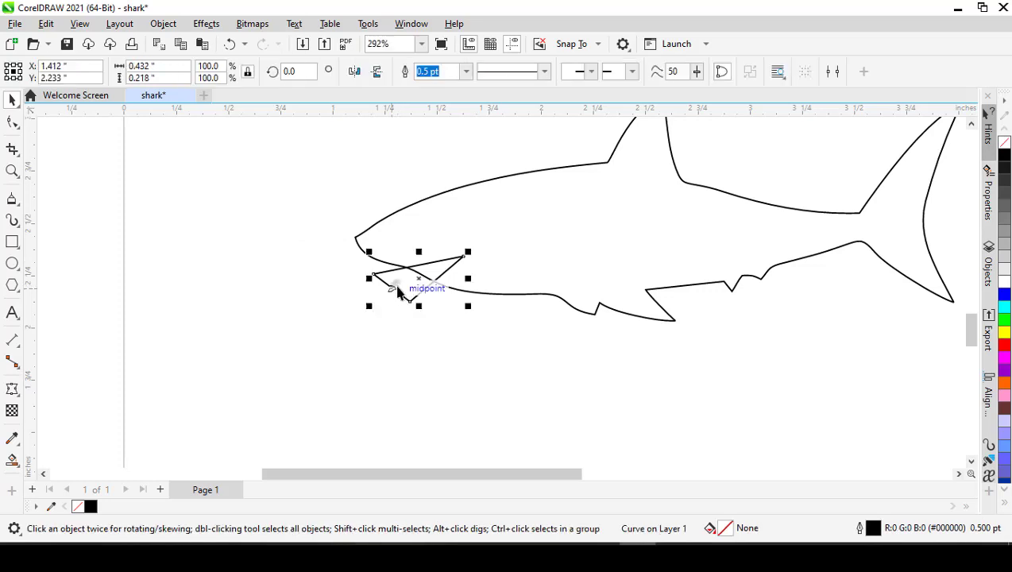
click(374, 311)
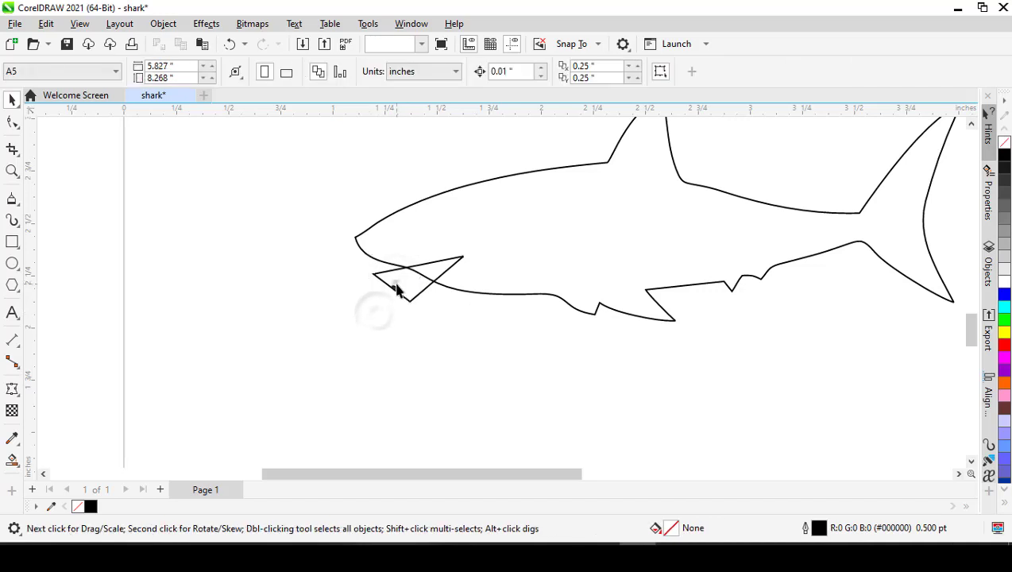
click(394, 289)
click(1005, 321)
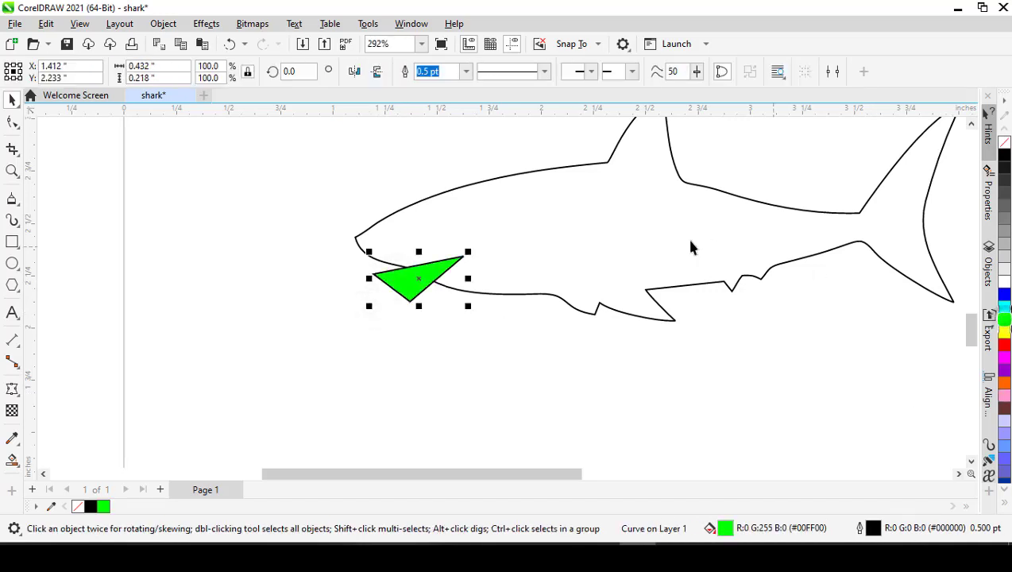
scroll(416, 250, up, 1)
scroll(441, 279, up, 1)
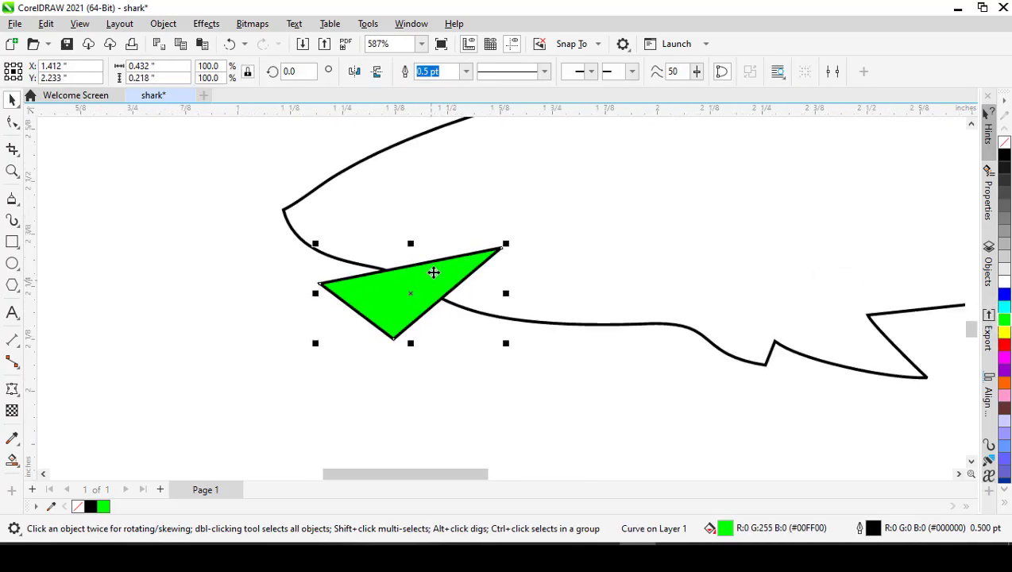
scroll(441, 282, down, 3)
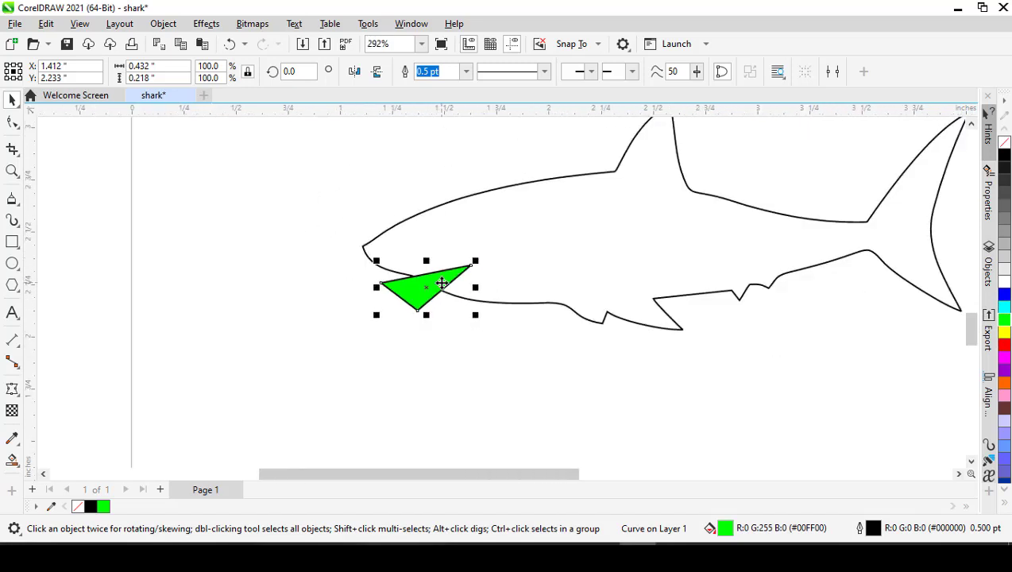
key(ctrl+z)
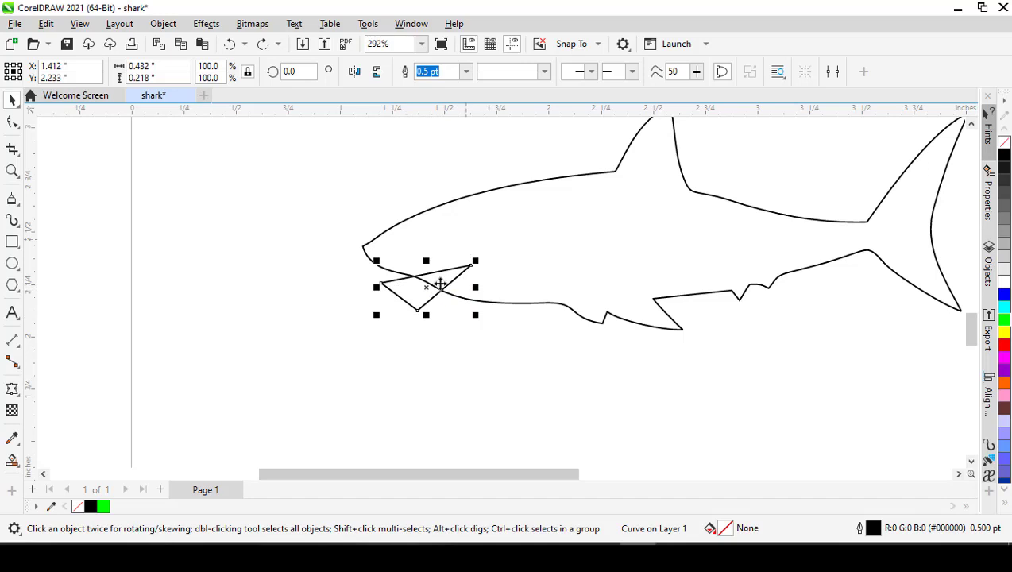
- Fill the triangle at the shark's mouth with green
click(366, 321)
click(413, 294)
key(ctrl+a)
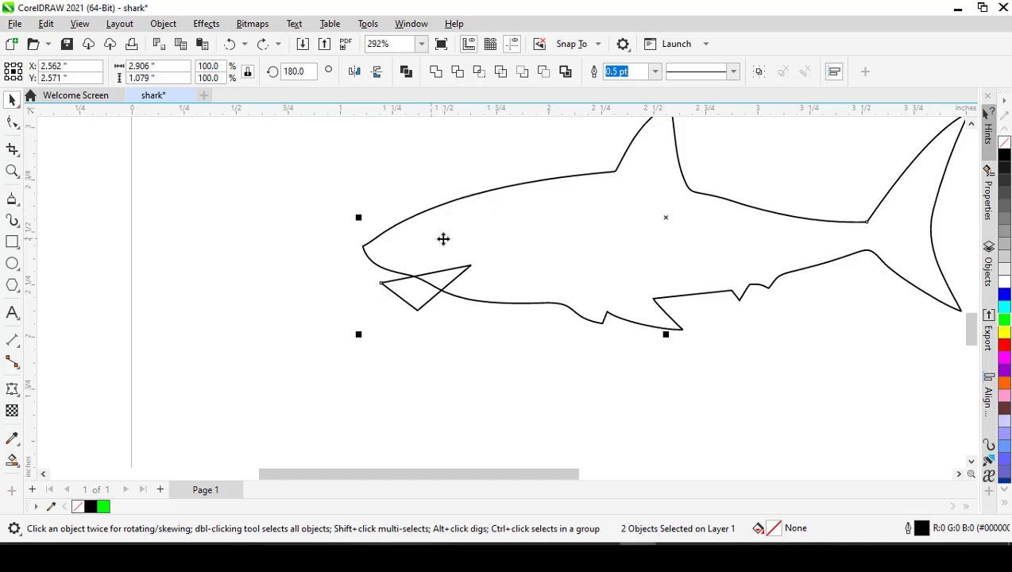
scroll(442, 329, down, 2)
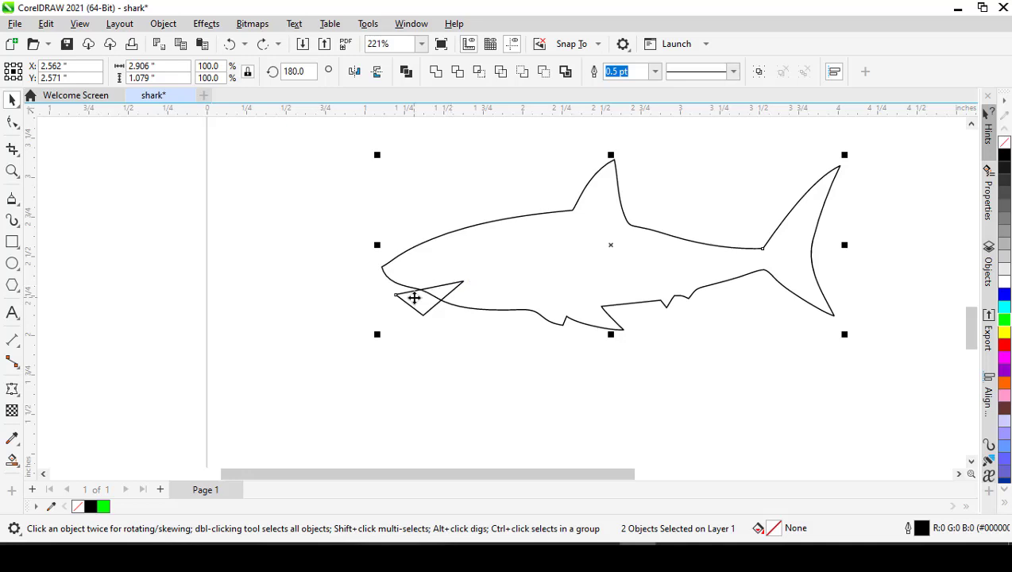
click(412, 328)
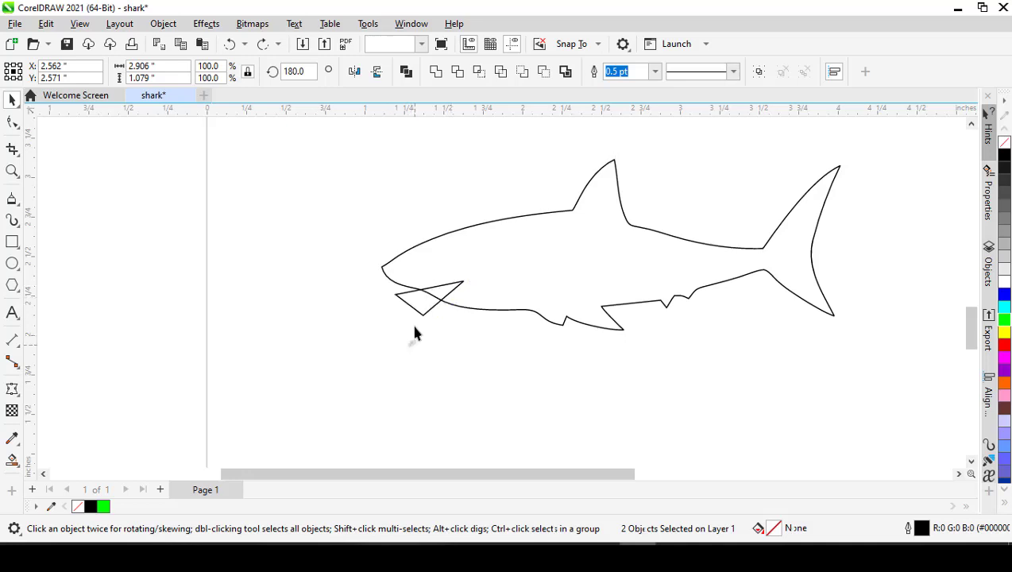
click(419, 310)
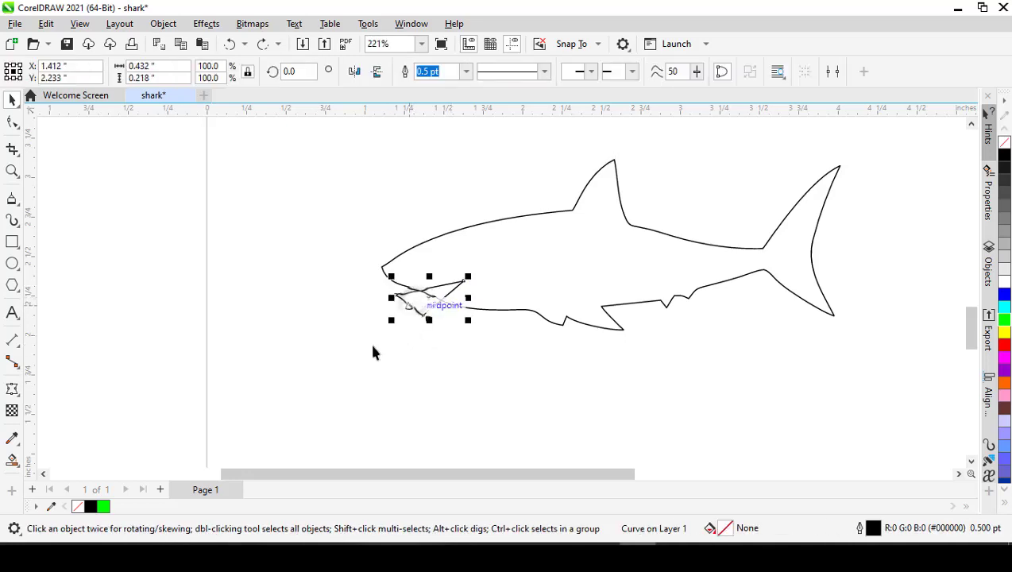
click(103, 506)
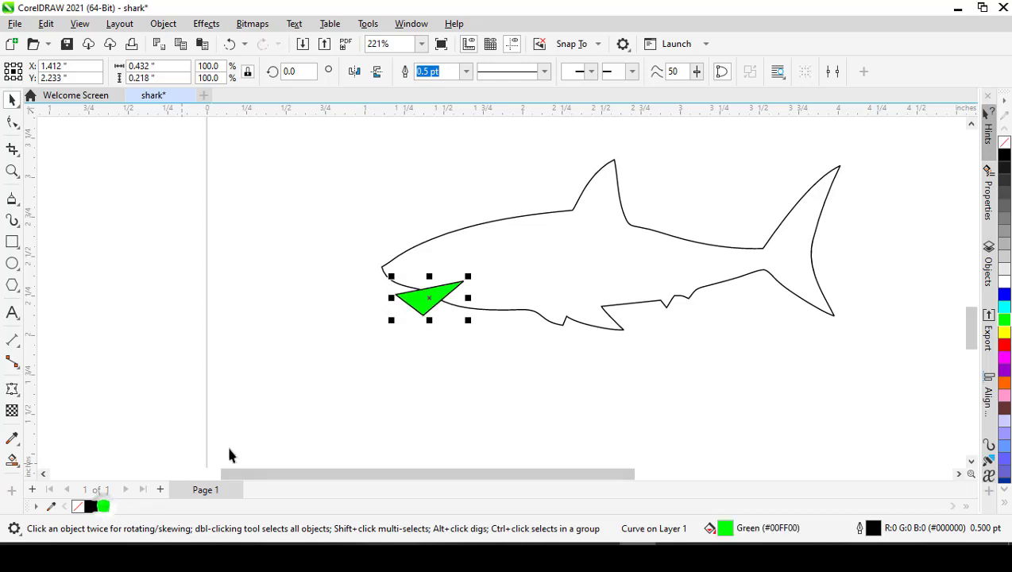
- Cut the green triangle out of the shark outline with Back Minus Front to form an open mouth
click(526, 246)
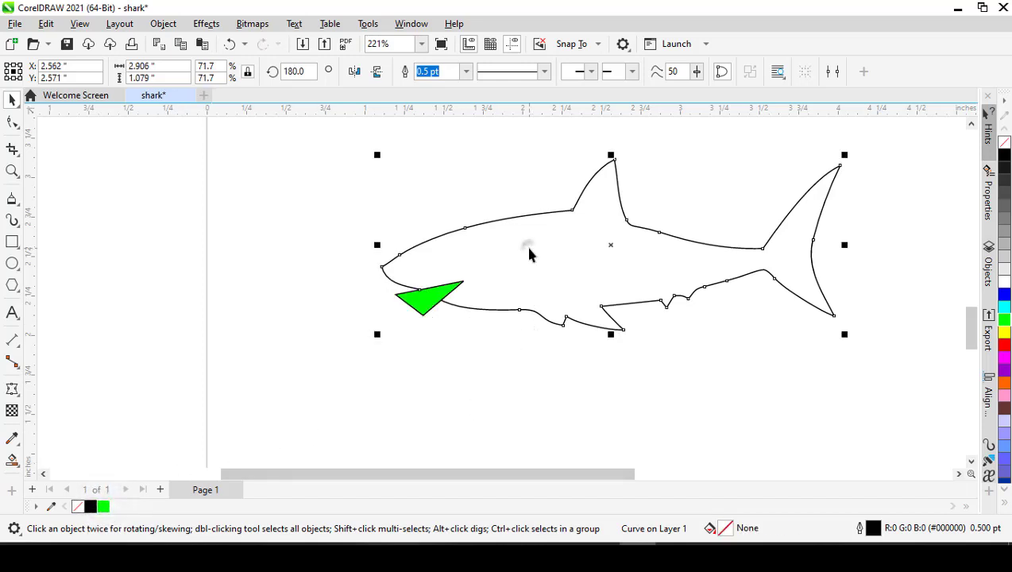
shift+click(423, 310)
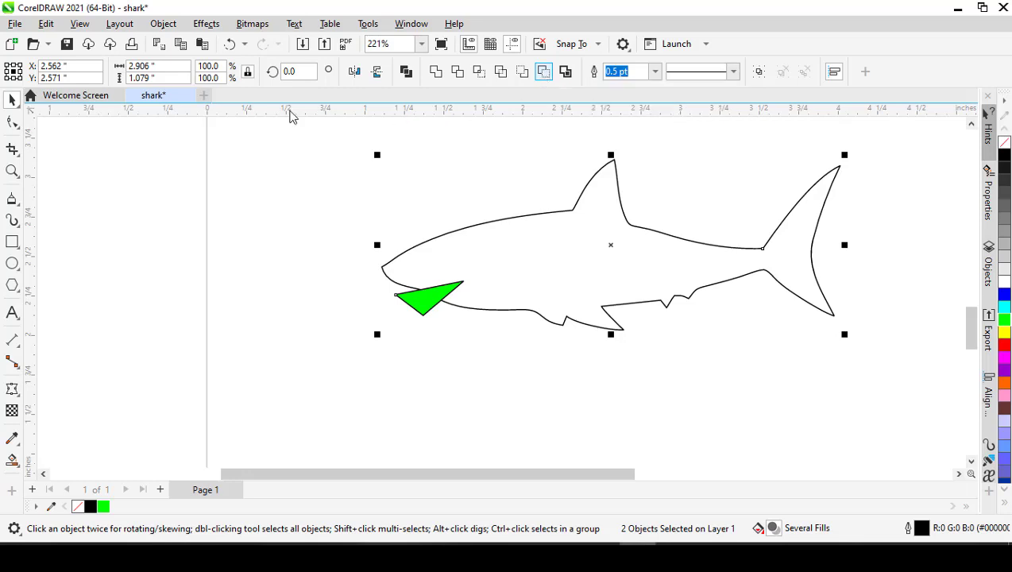
click(163, 23)
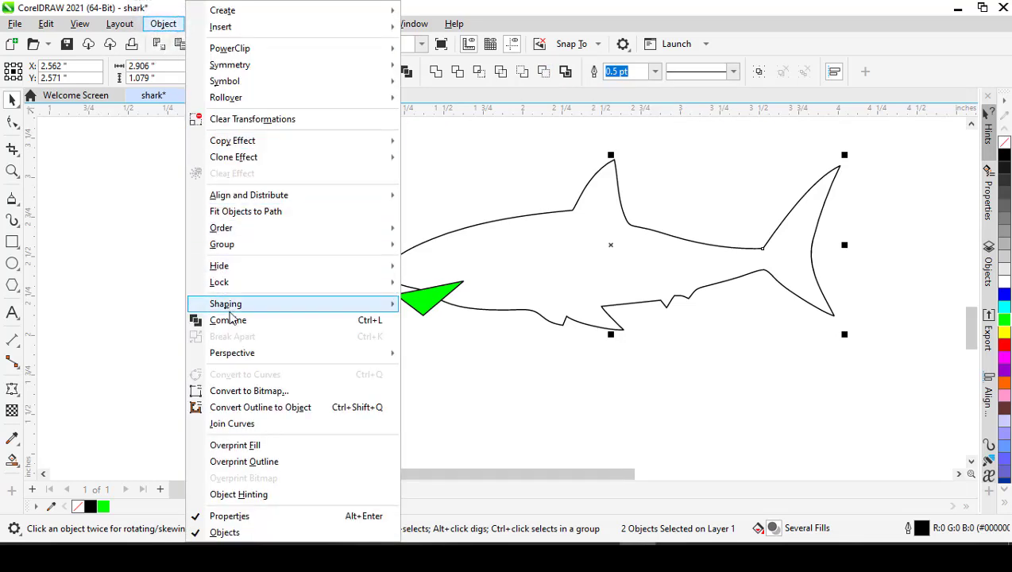
mouse_move(240, 306)
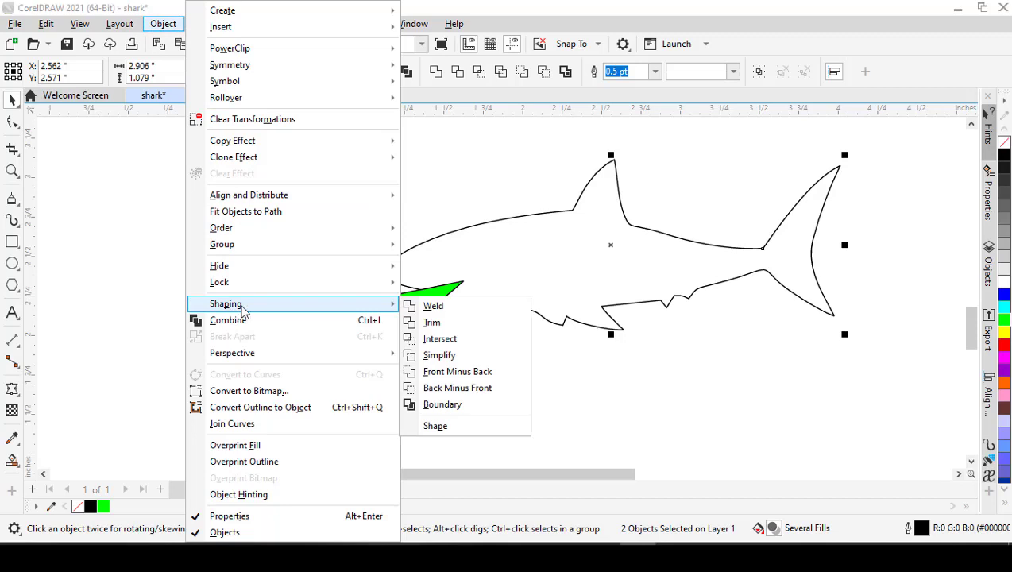
click(464, 389)
click(422, 327)
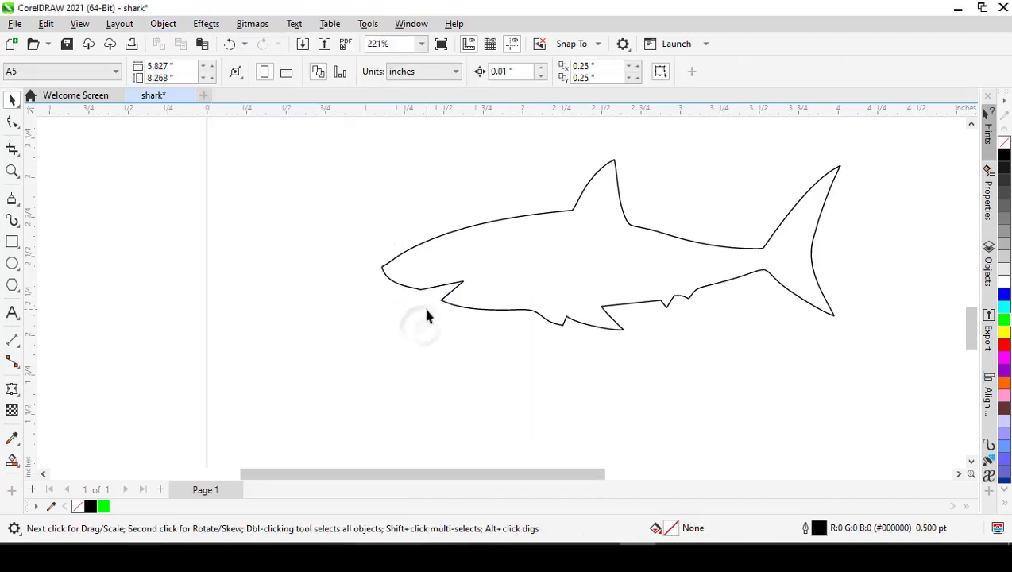
- Move the SHARK text down to about Y 3.62 inches, just above the shark's dorsal fin
scroll(425, 315, up, 2)
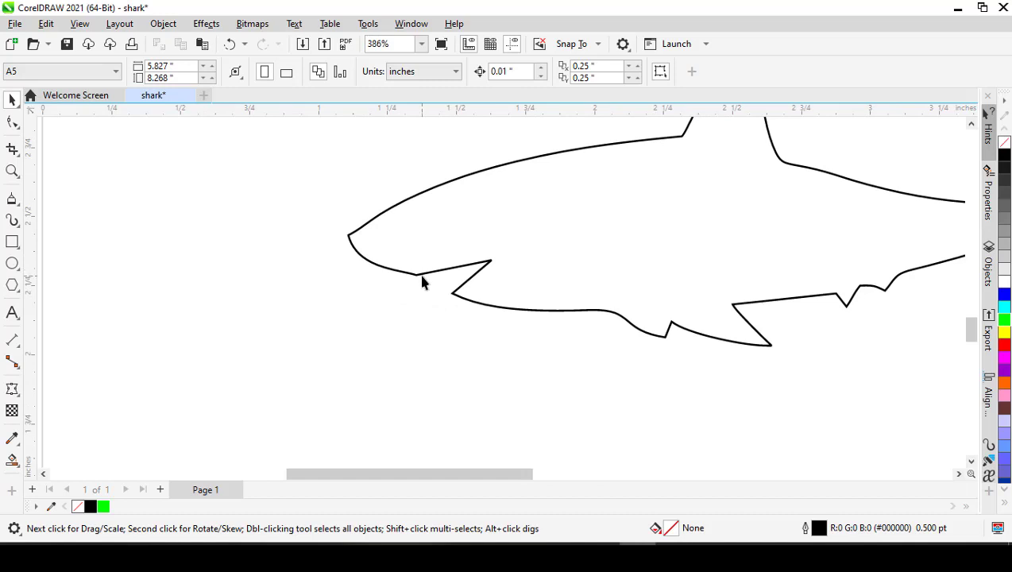
scroll(421, 282, down, 2)
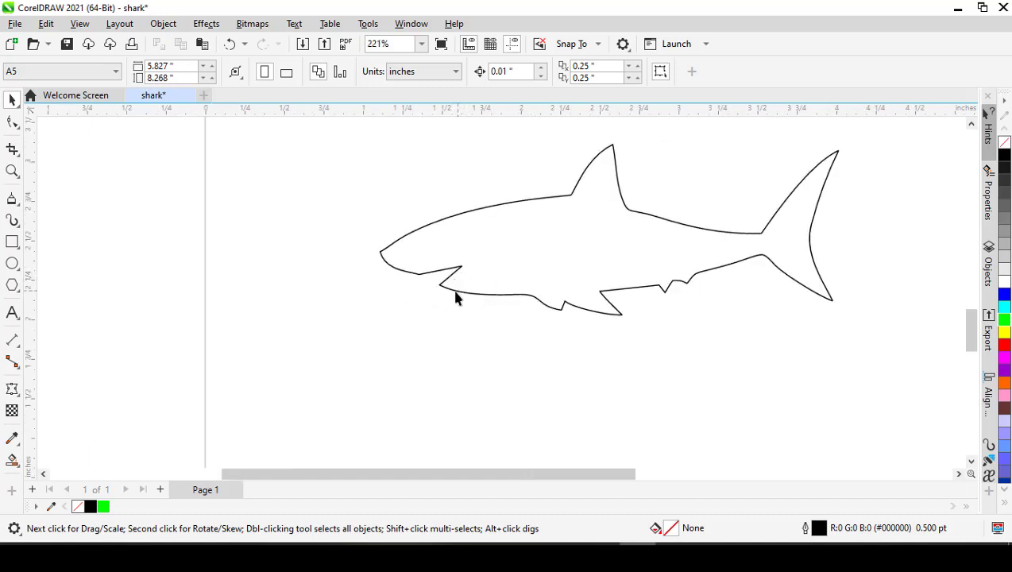
scroll(446, 286, down, 1)
scroll(446, 287, down, 1)
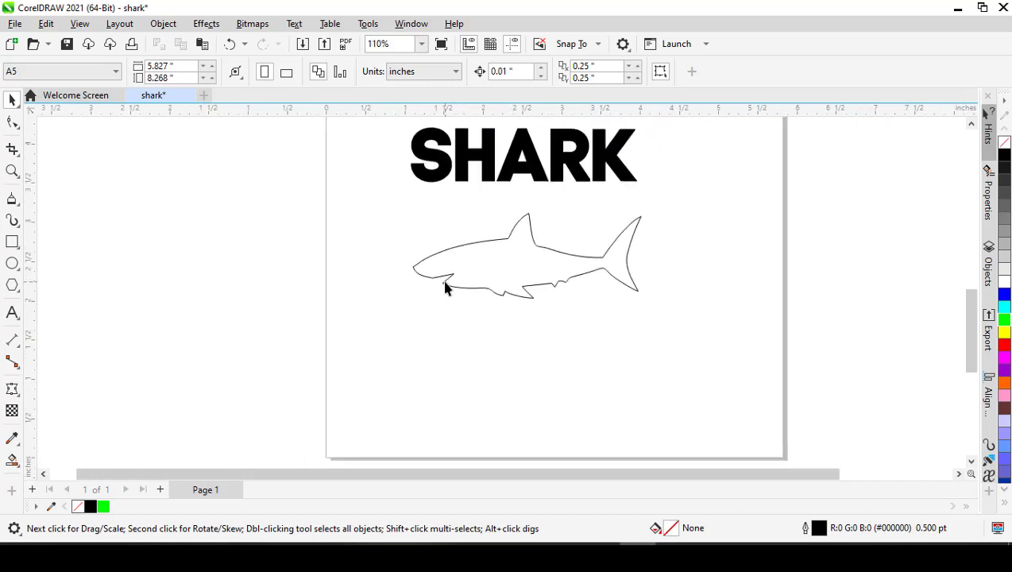
scroll(455, 287, up, 2)
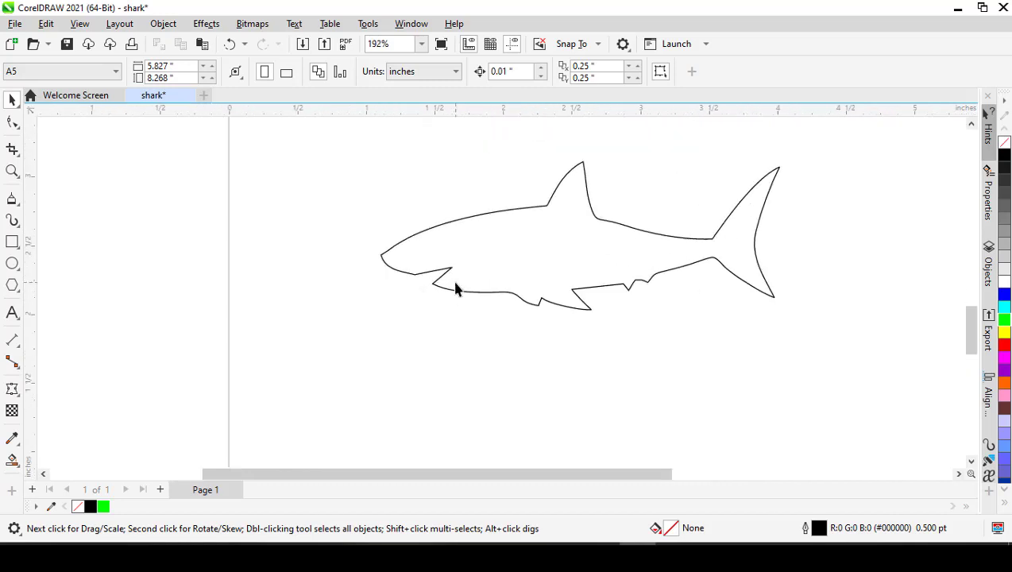
scroll(455, 287, down, 2)
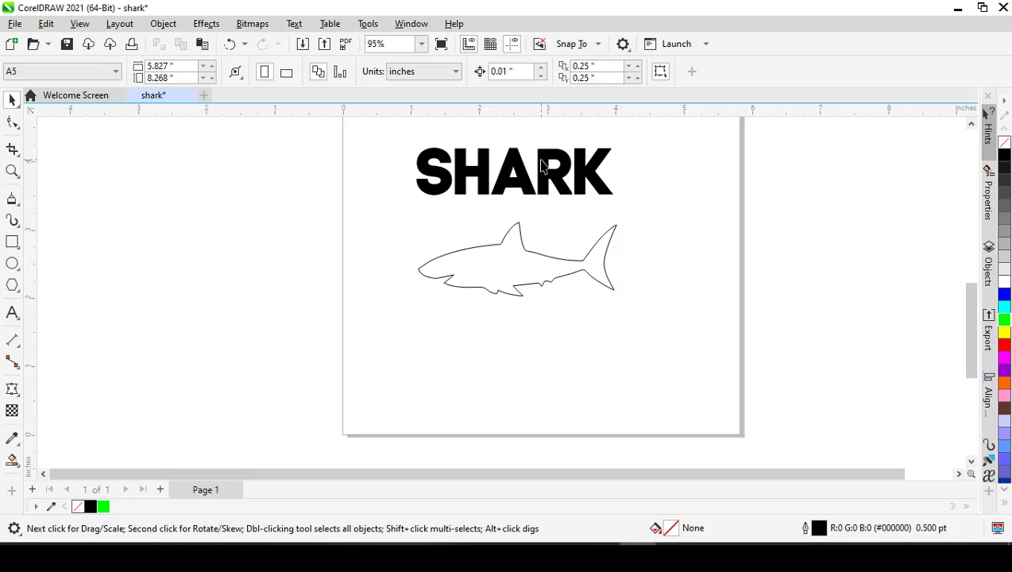
drag(542, 164, 543, 181)
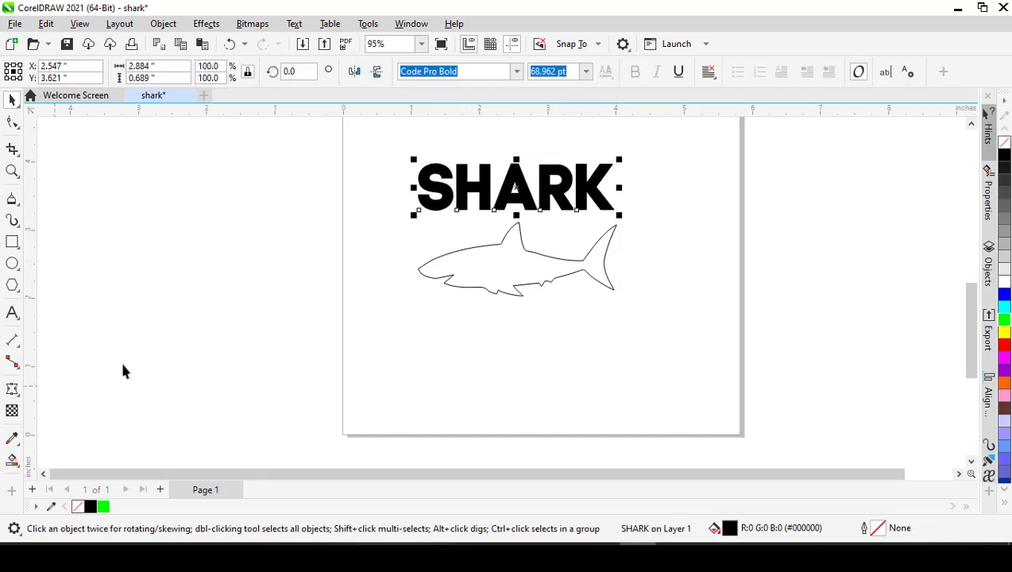
- Try to bulge the middle of the SHARK text downward and upward with the Envelope tool
click(16, 394)
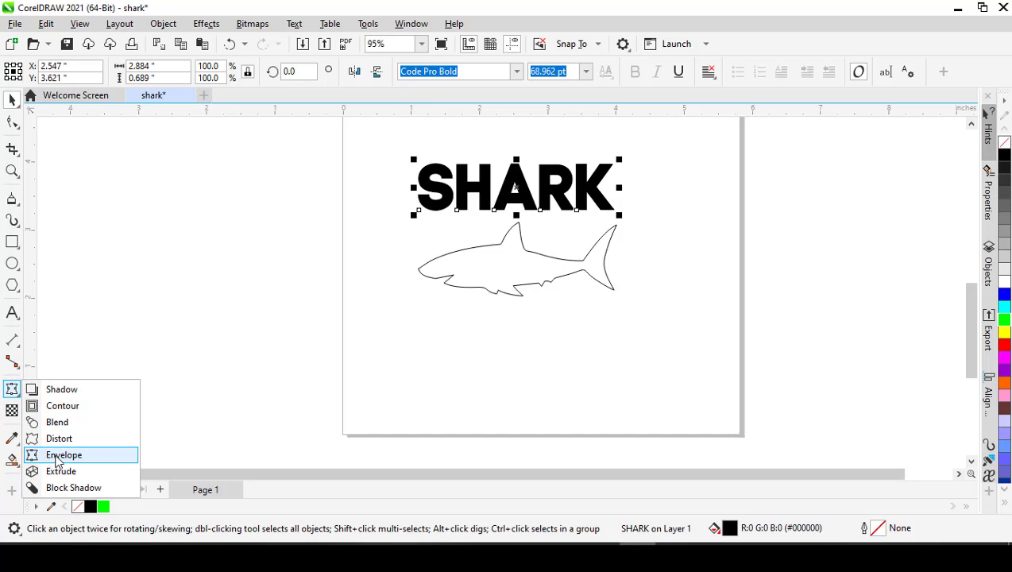
click(62, 456)
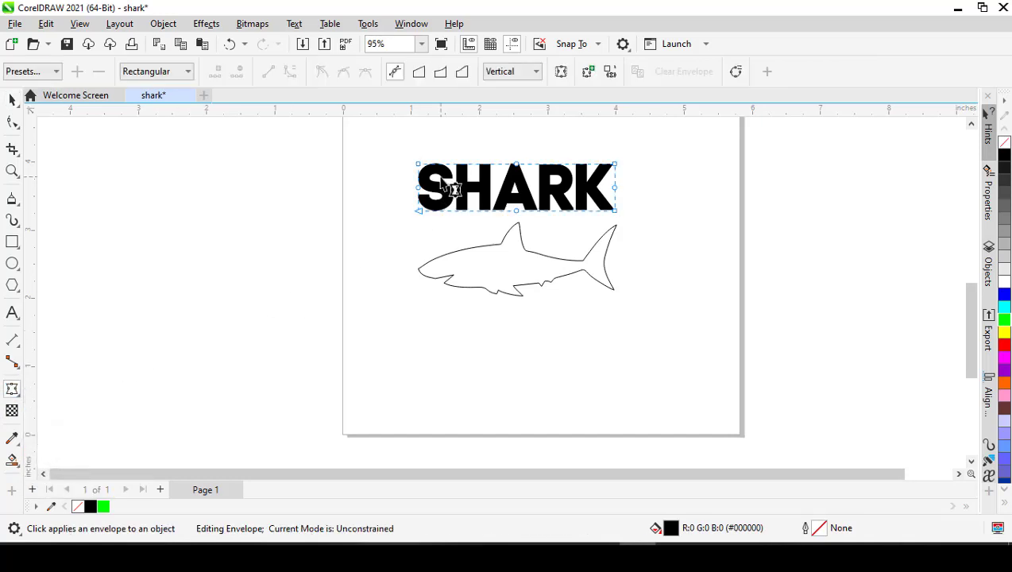
scroll(438, 185, up, 3)
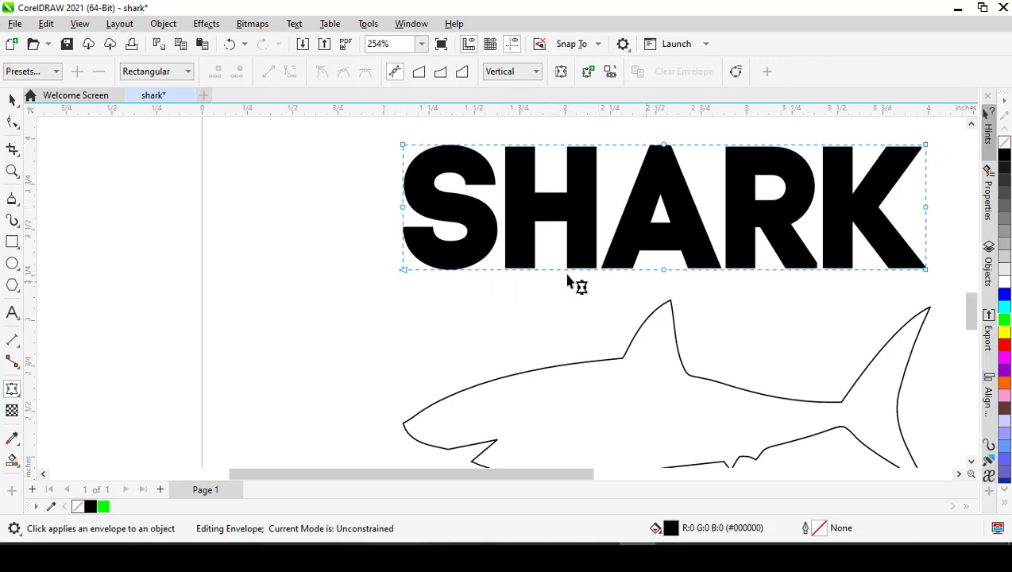
scroll(439, 258, down, 1)
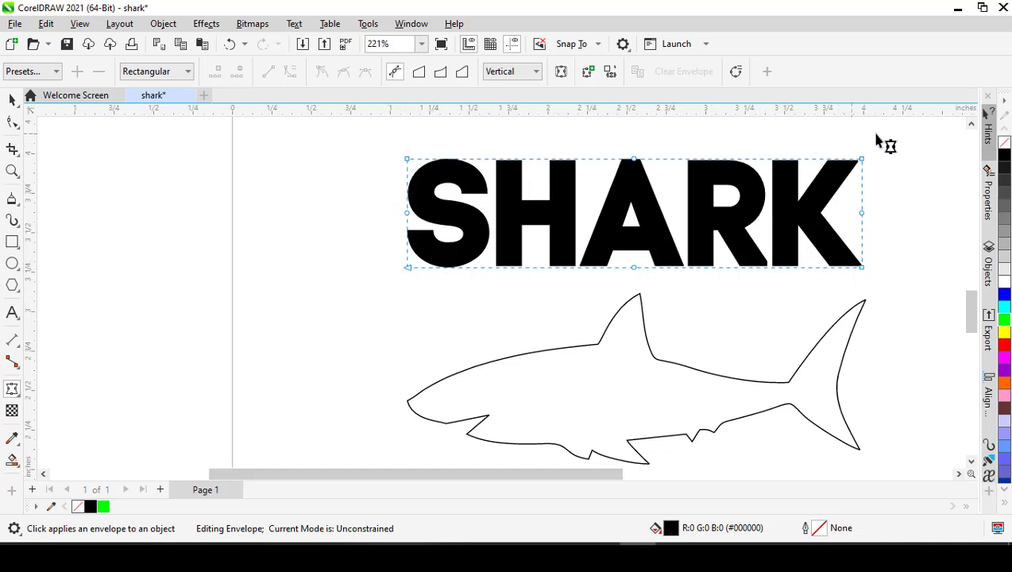
scroll(604, 229, down, 1)
scroll(596, 224, down, 1)
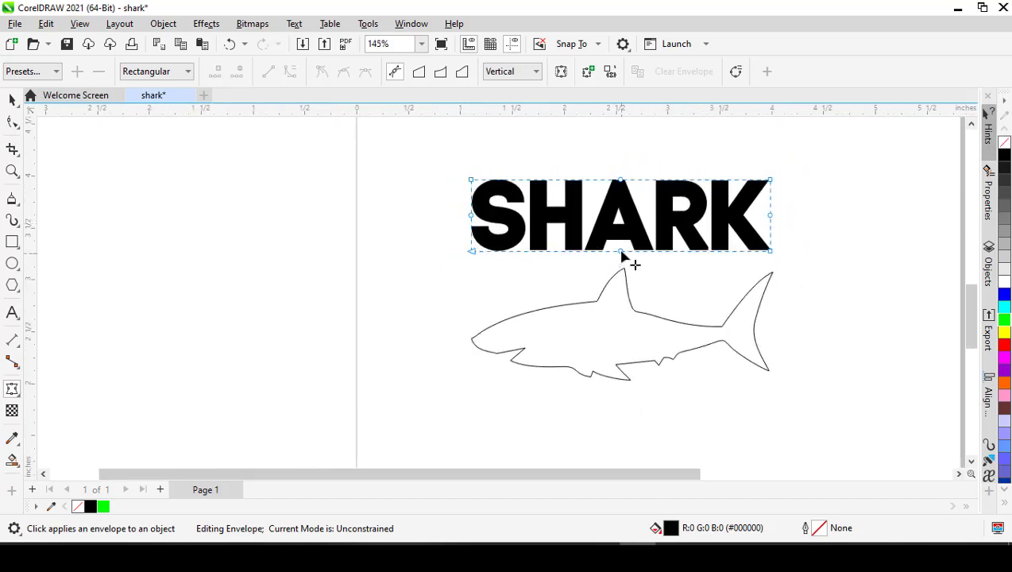
drag(622, 254, 622, 334)
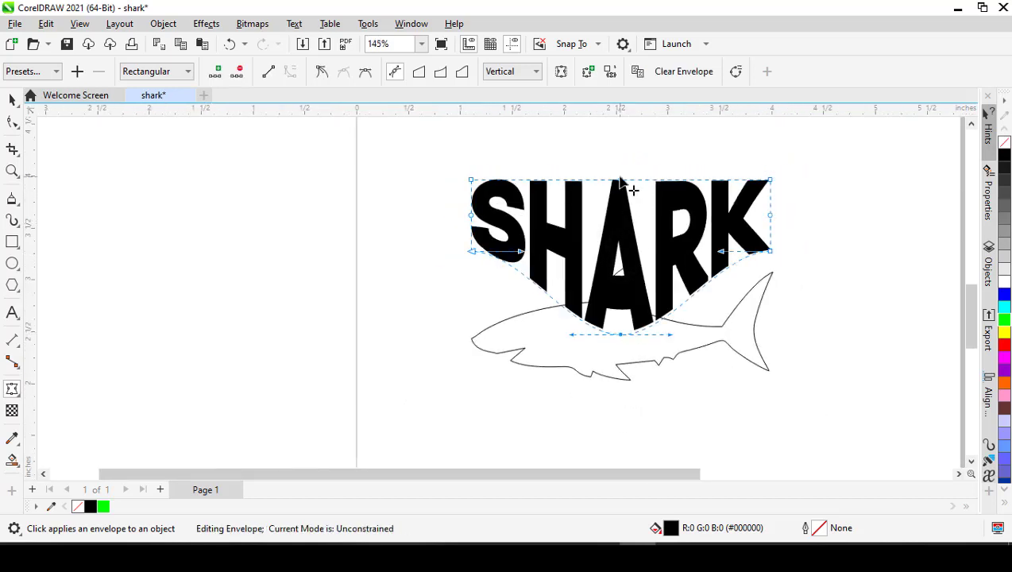
drag(622, 181, 621, 145)
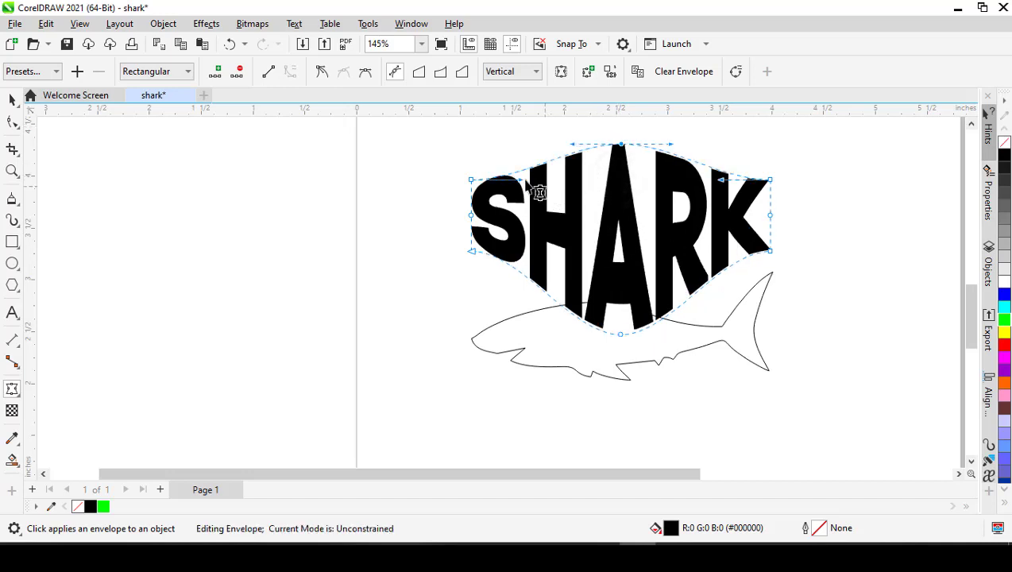
- Try to pinch the text envelope around the S and H and flare it at the K, and clear the envelope
drag(533, 198, 570, 248)
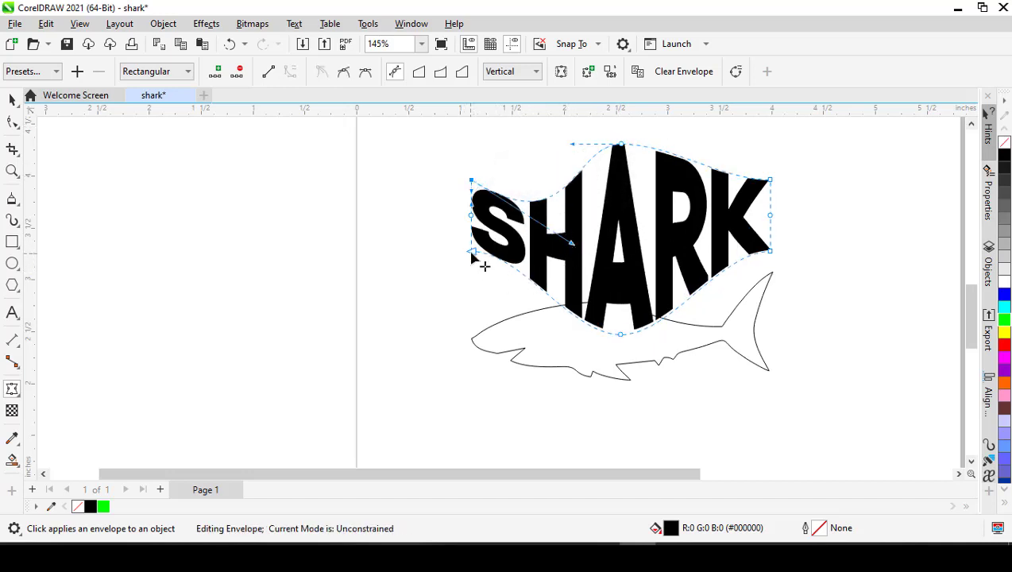
drag(473, 256, 582, 207)
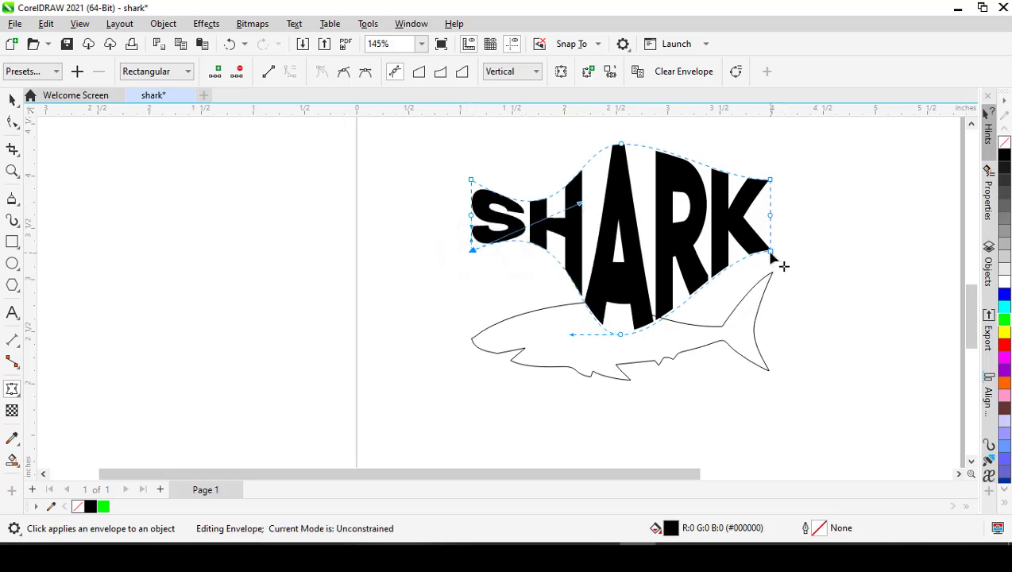
drag(770, 251, 774, 292)
drag(770, 180, 783, 151)
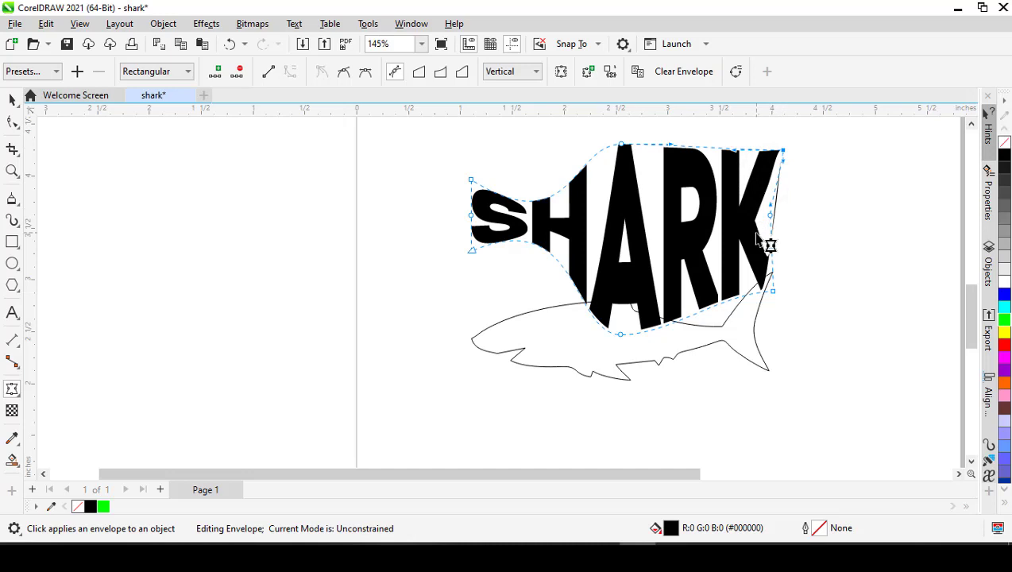
drag(771, 291, 794, 303)
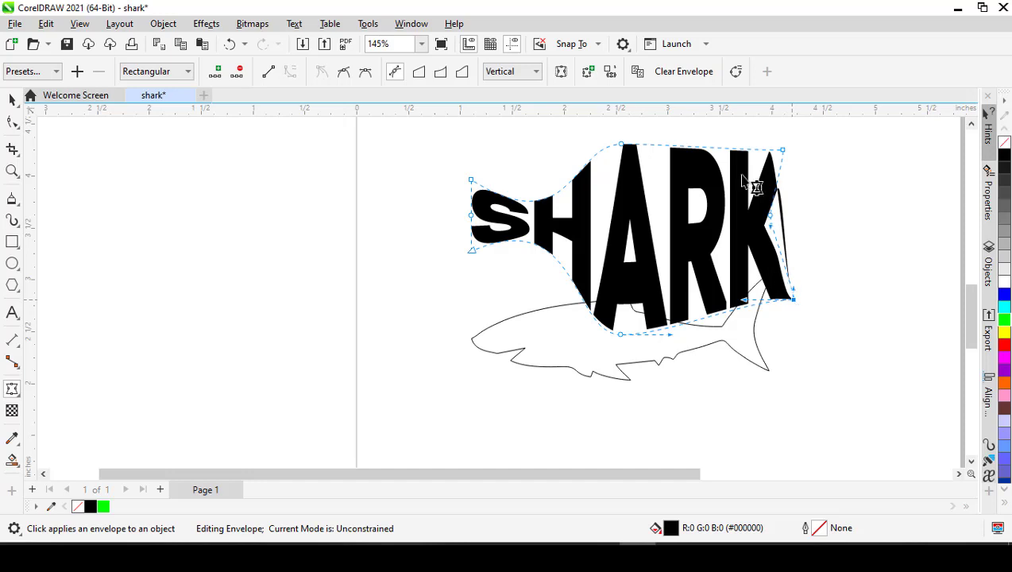
click(683, 71)
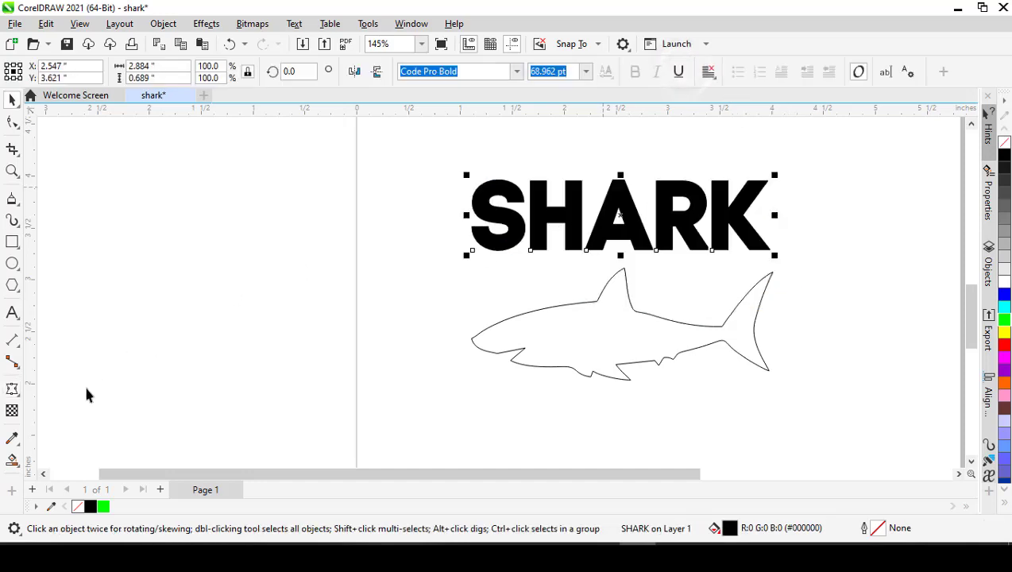
- Warp the SHARK text with an envelope created from the shark outline
click(12, 388)
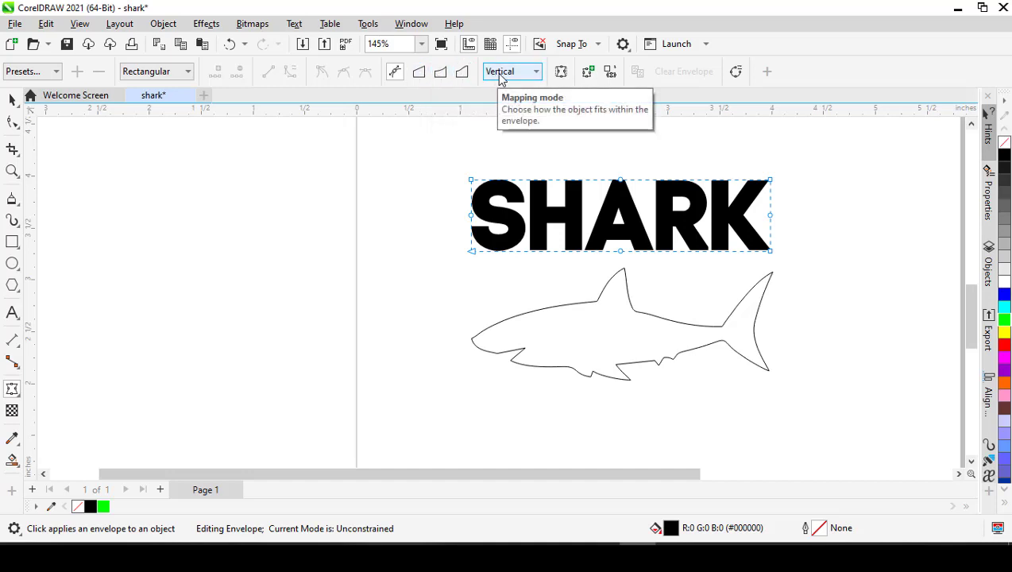
click(609, 73)
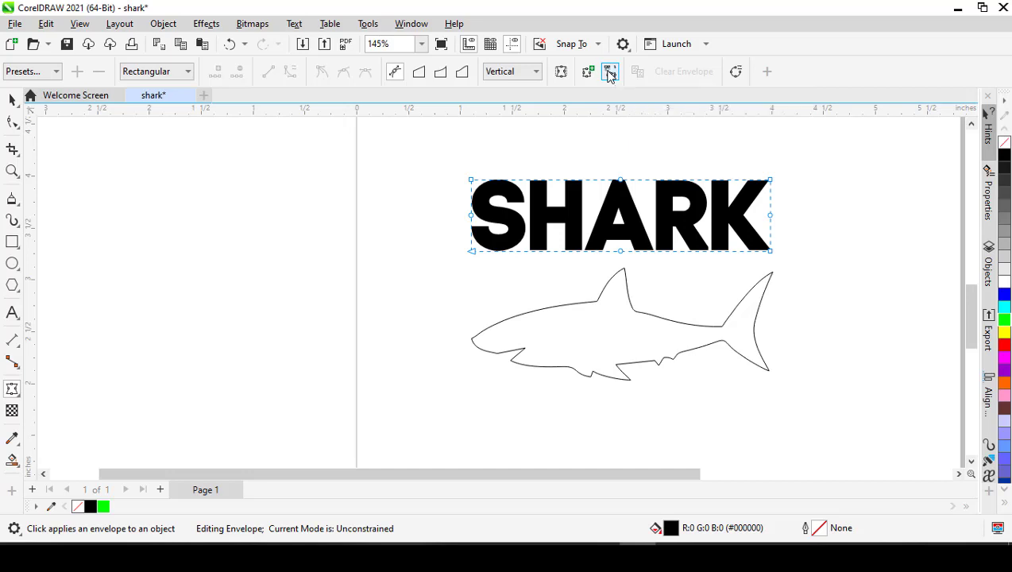
click(561, 334)
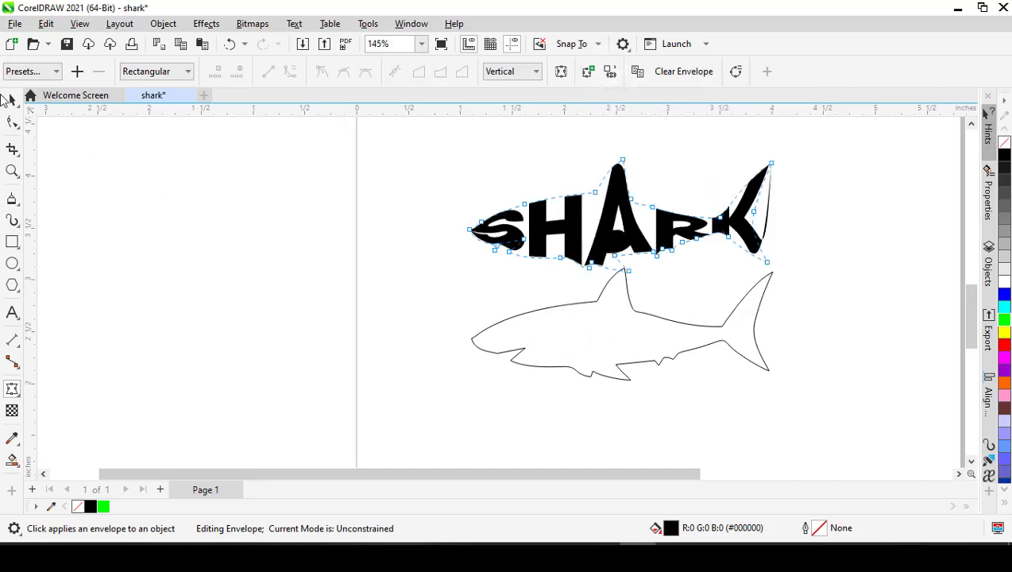
click(12, 100)
click(401, 213)
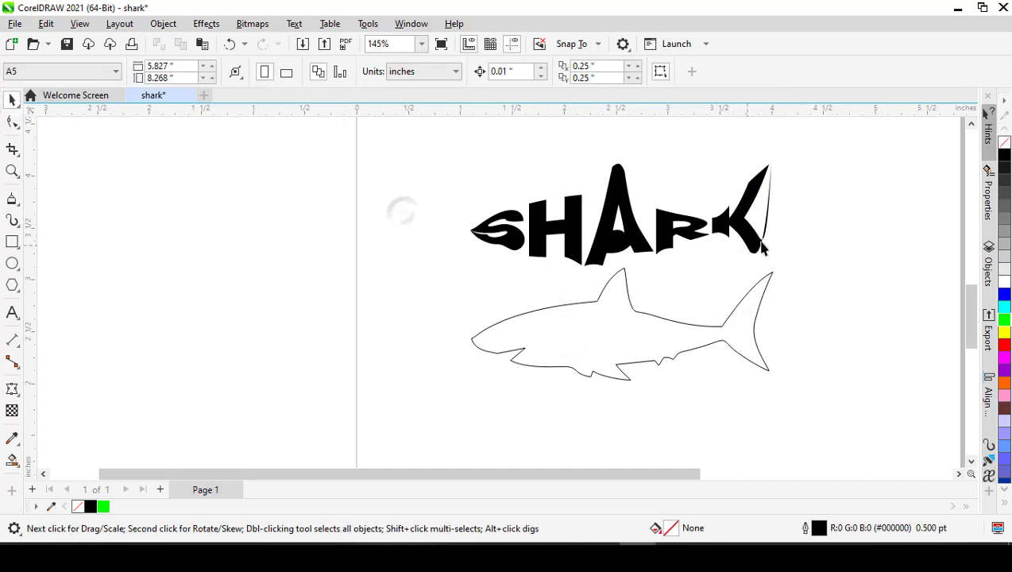
- Place the warped SHARK text over the shark outline at about X 2.56, Y 2.62 inches
scroll(754, 250, up, 2)
scroll(755, 250, down, 2)
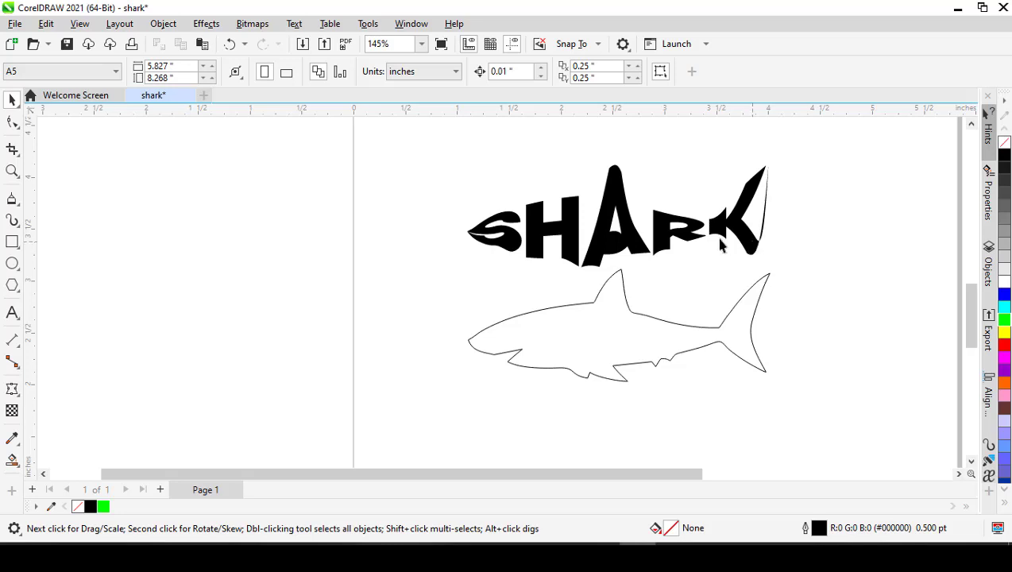
drag(642, 251, 645, 362)
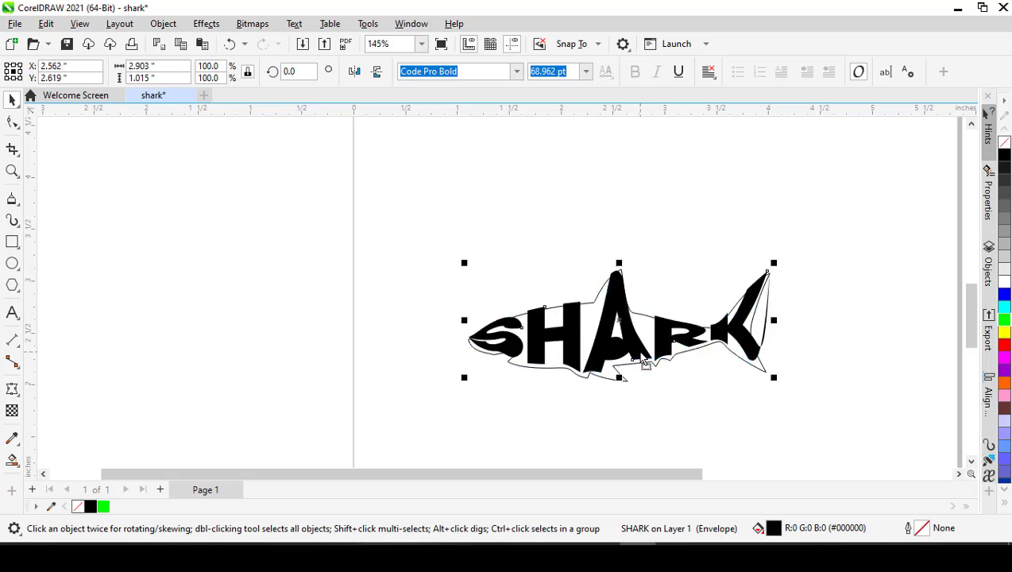
scroll(649, 355, up, 2)
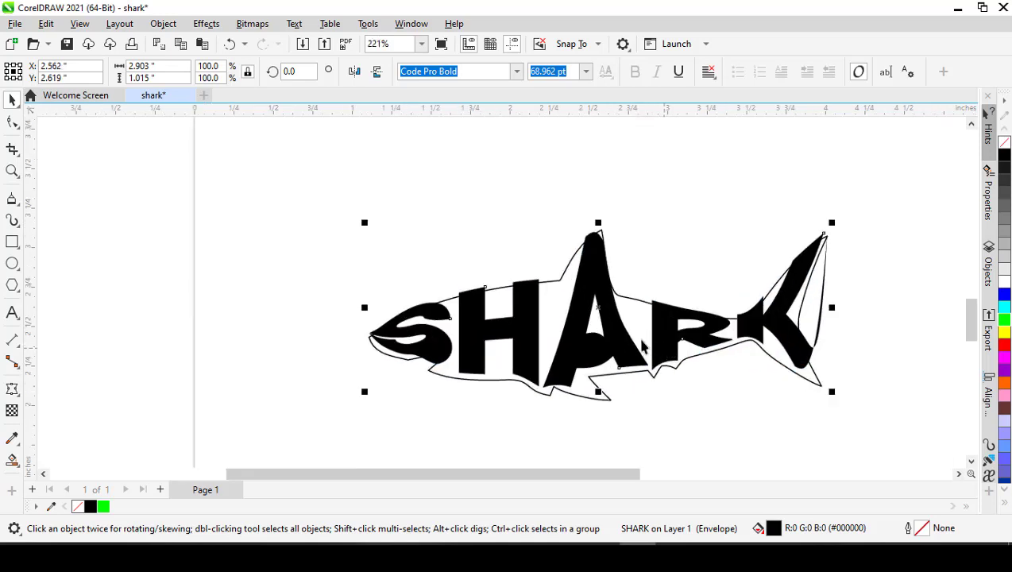
- Separate the warped SHARK text from the shark outline, placing the text above it at X 2.625, Y 3.449 inches
scroll(631, 343, up, 1)
drag(619, 347, 620, 350)
scroll(620, 350, down, 3)
drag(567, 286, 556, 440)
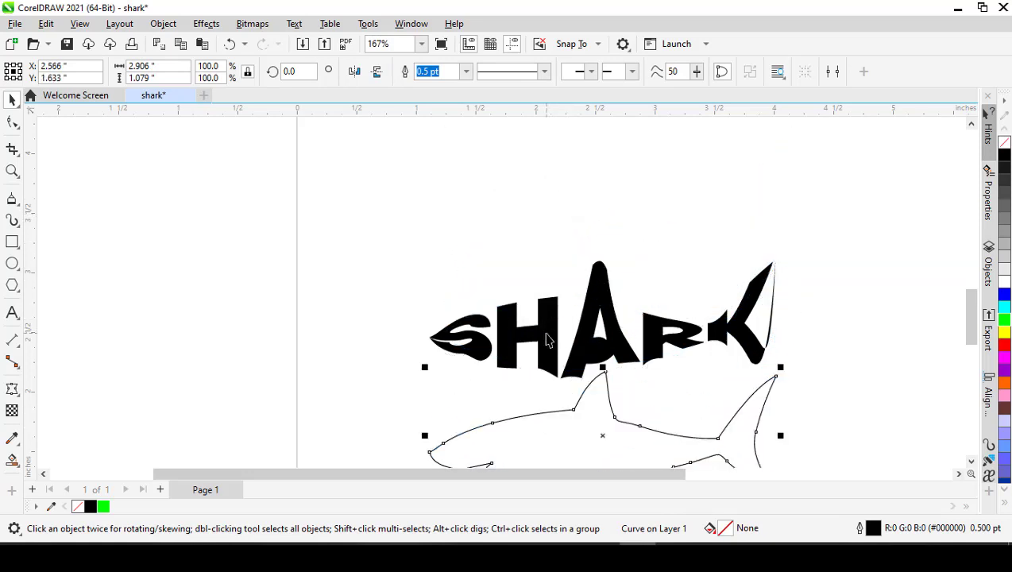
drag(547, 340, 553, 256)
drag(558, 418, 567, 337)
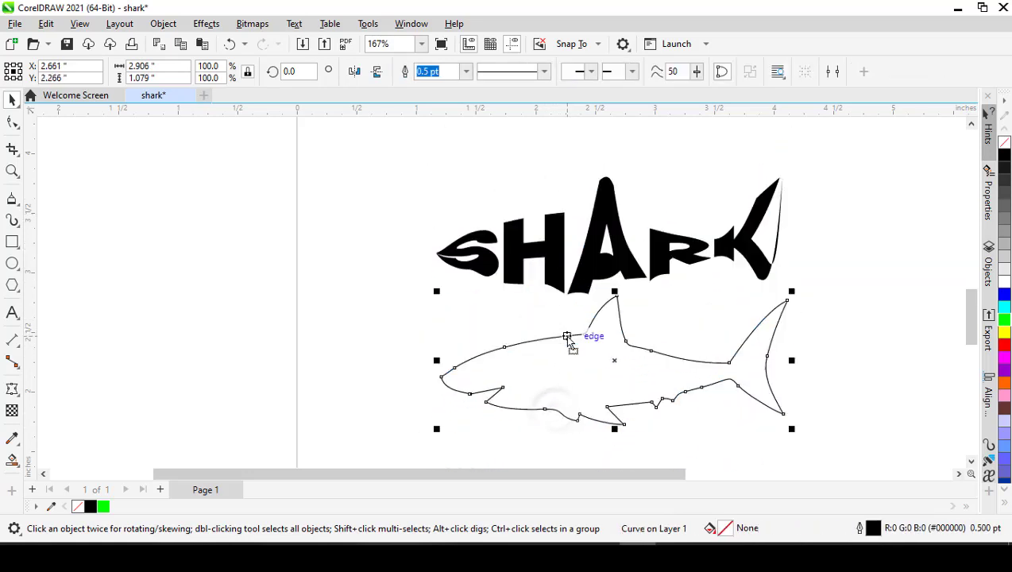
click(583, 289)
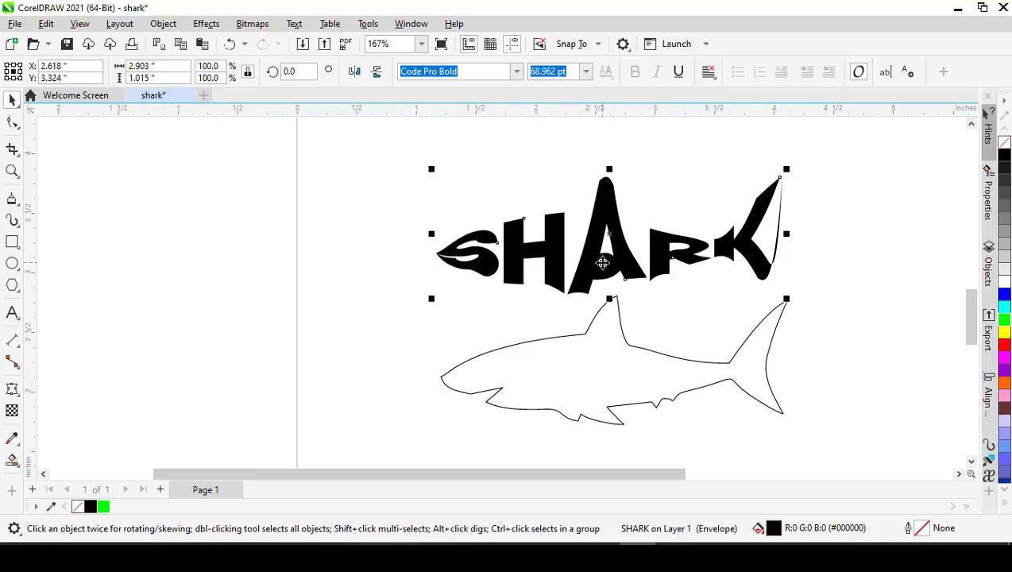
mouse_move(602, 262)
mouse_down()
mouse_move(593, 389)
mouse_move(609, 402)
mouse_move(603, 254)
mouse_up()
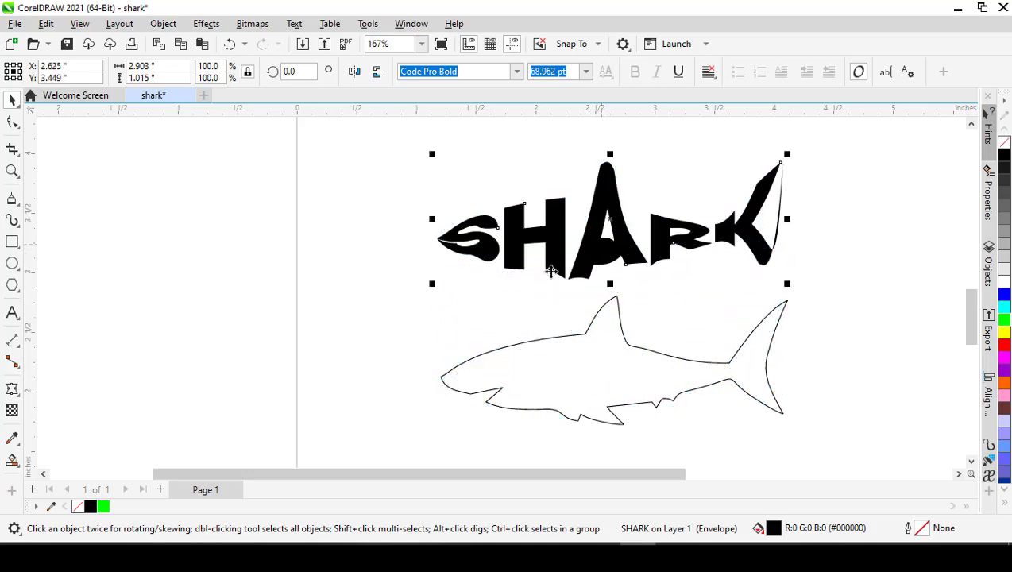
- Examine how the outline envelope distorts the individual letters compared with the shark shape below
scroll(480, 274, up, 2)
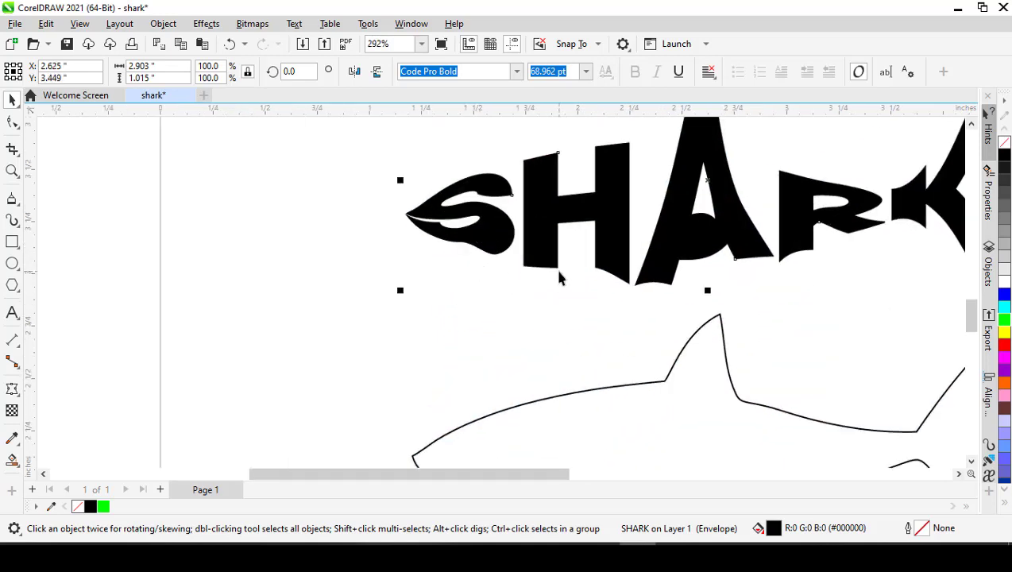
scroll(610, 276, down, 1)
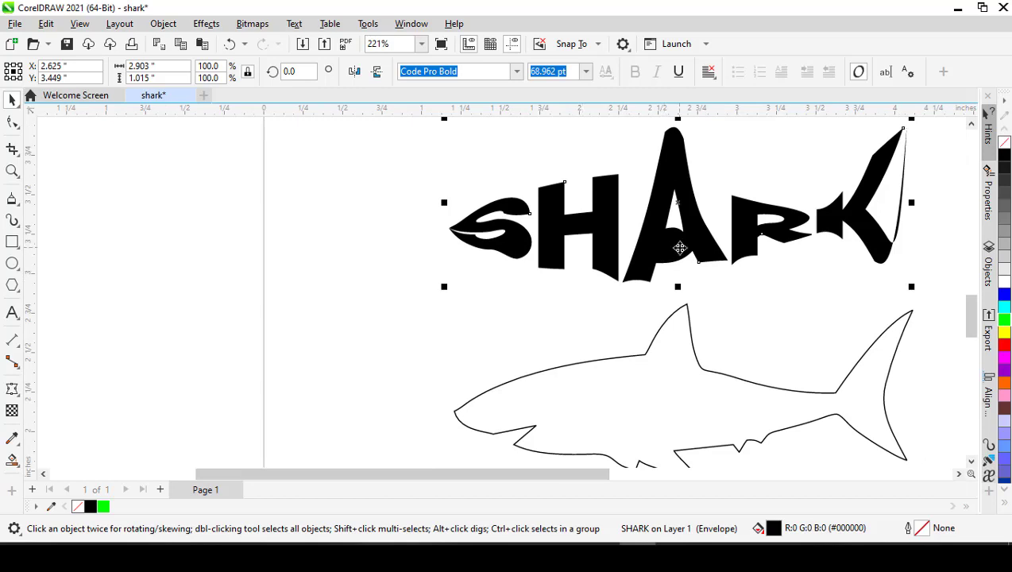
scroll(678, 248, up, 3)
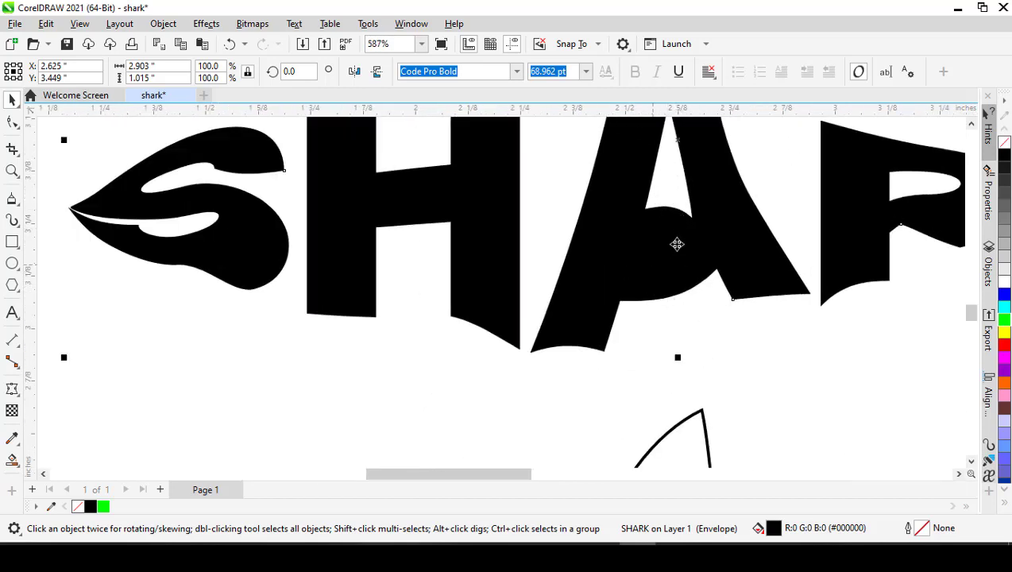
scroll(675, 211, down, 4)
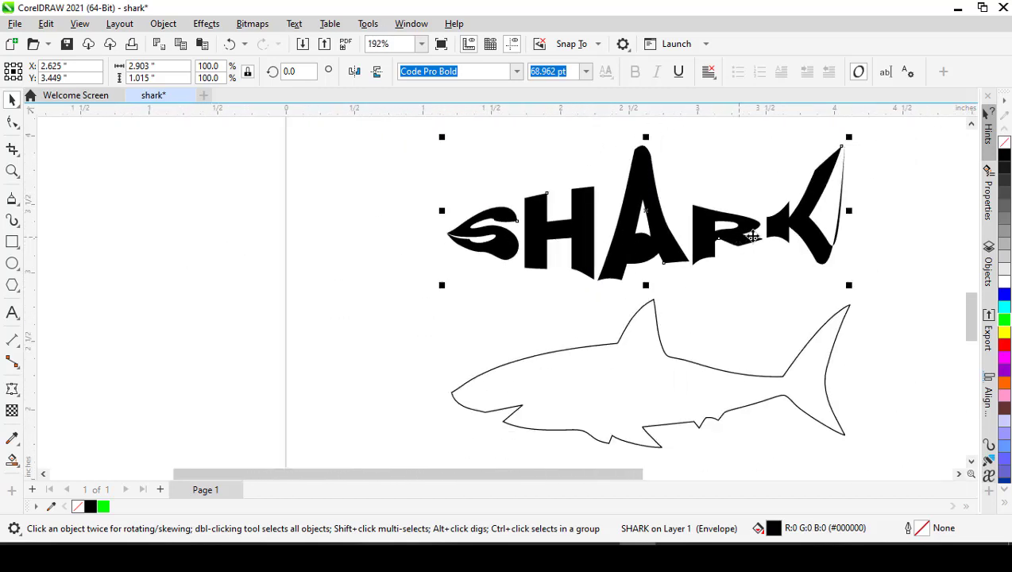
scroll(850, 230, up, 1)
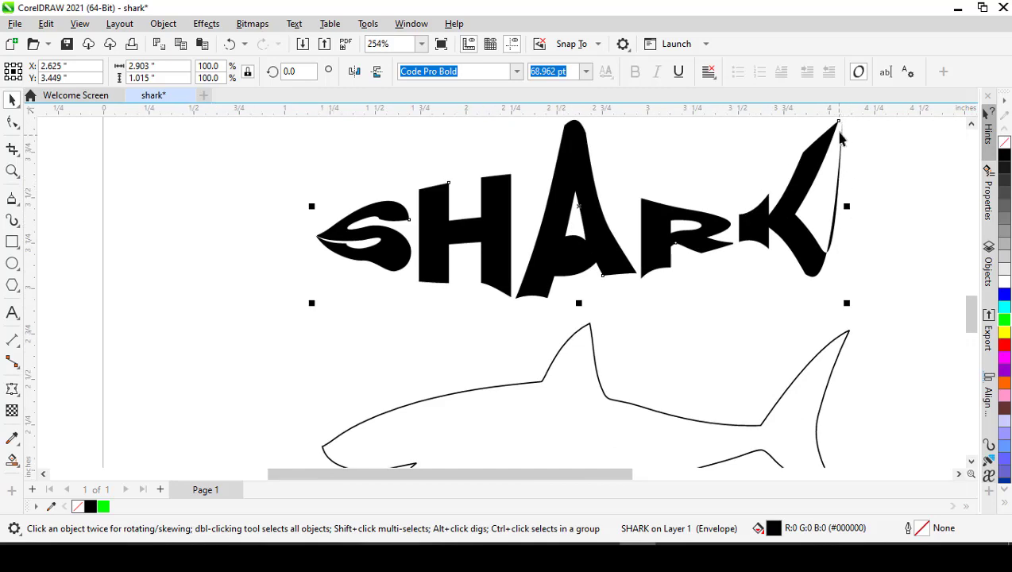
scroll(587, 264, down, 1)
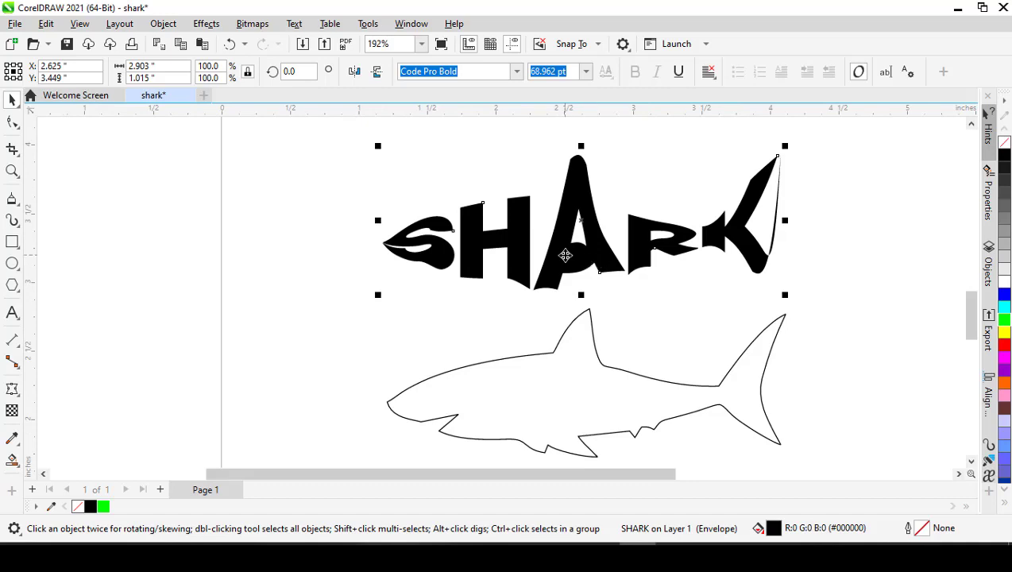
scroll(565, 255, down, 2)
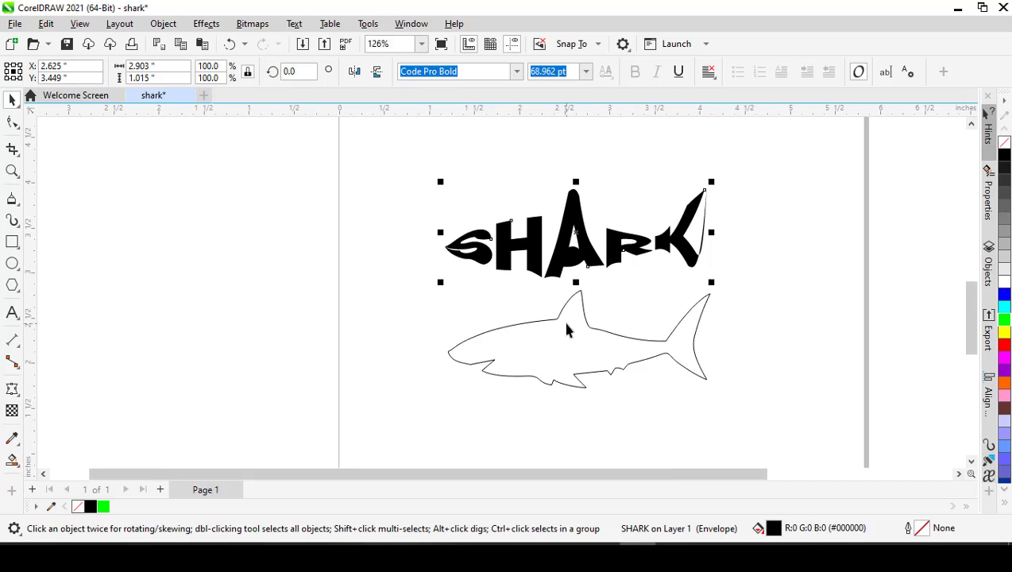
- Clear the envelope from the SHARK text and deselect it
click(564, 260)
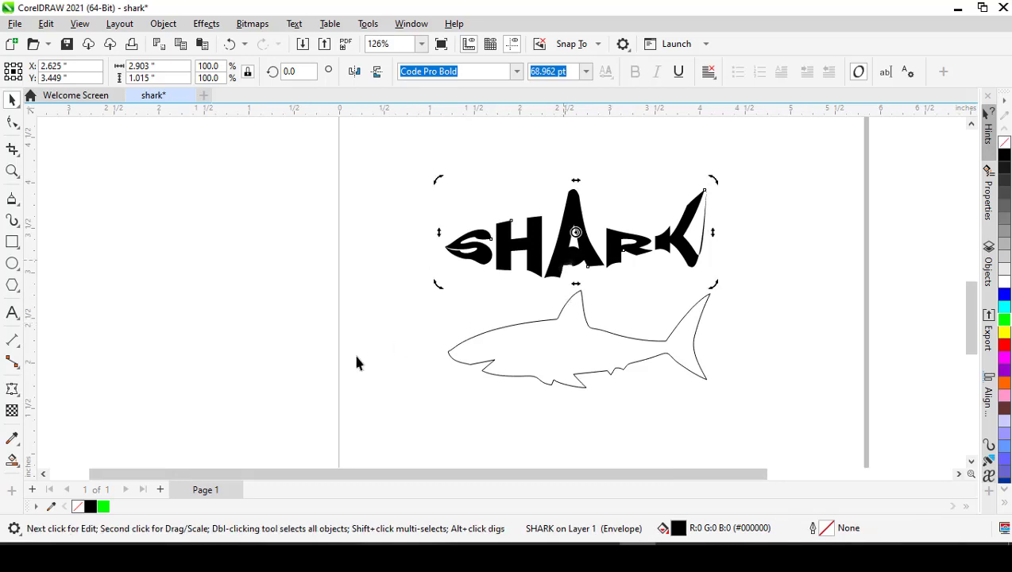
click(12, 390)
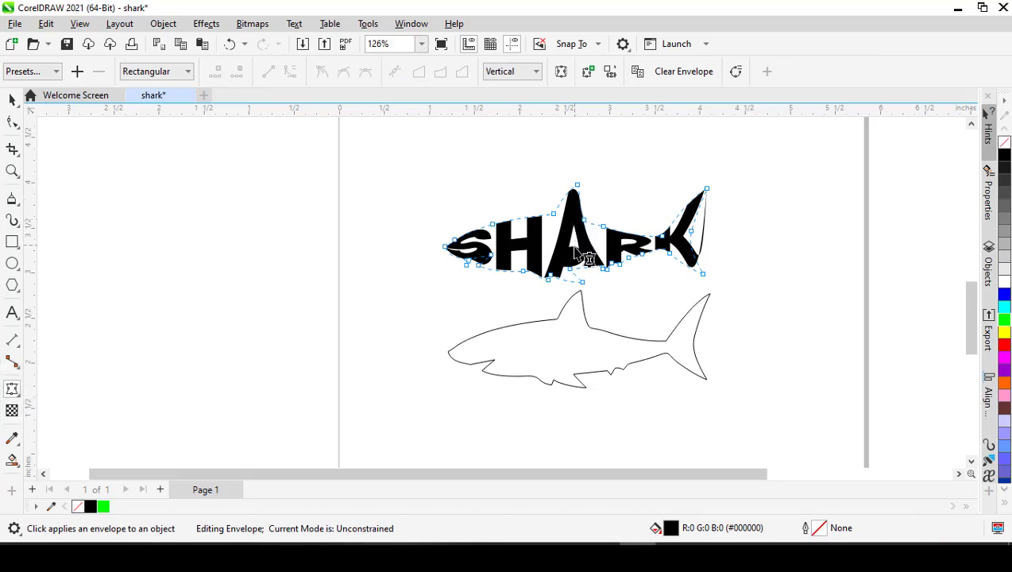
click(685, 74)
key(ctrl+space)
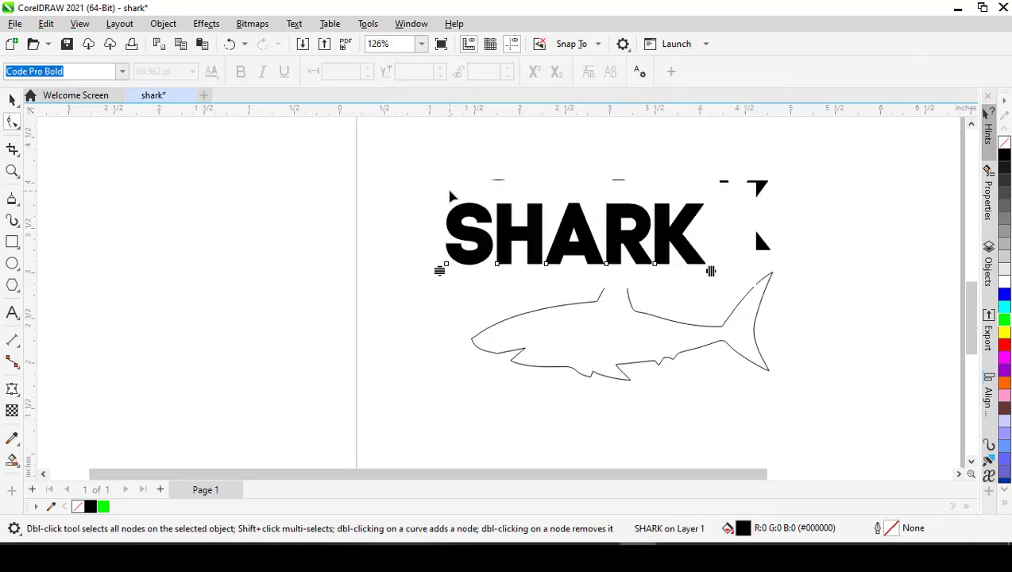
key(ctrl+space)
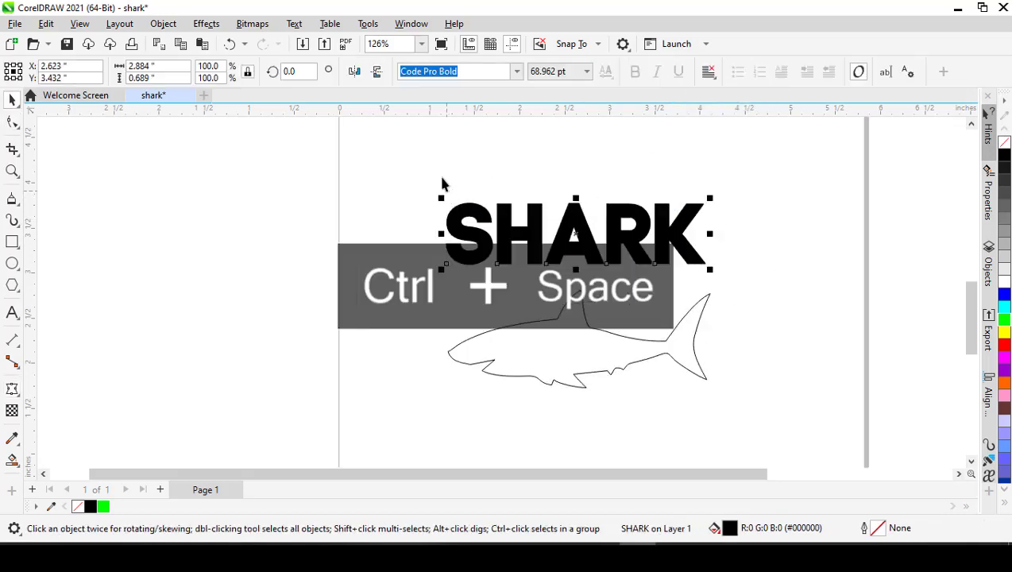
click(438, 173)
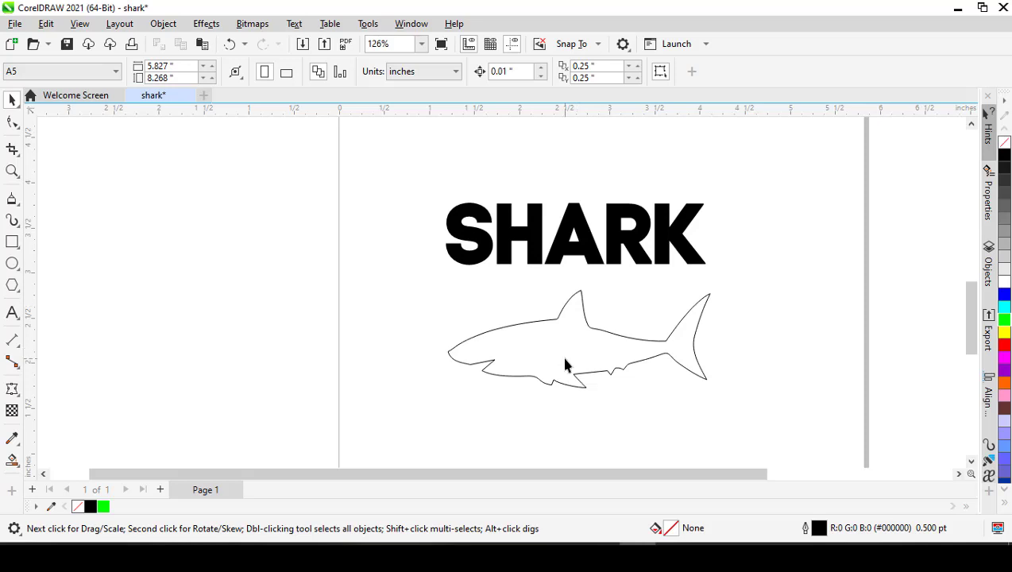
- Slice the shark outline behind the mouth with a slanted Knife cut to separate the head
click(529, 381)
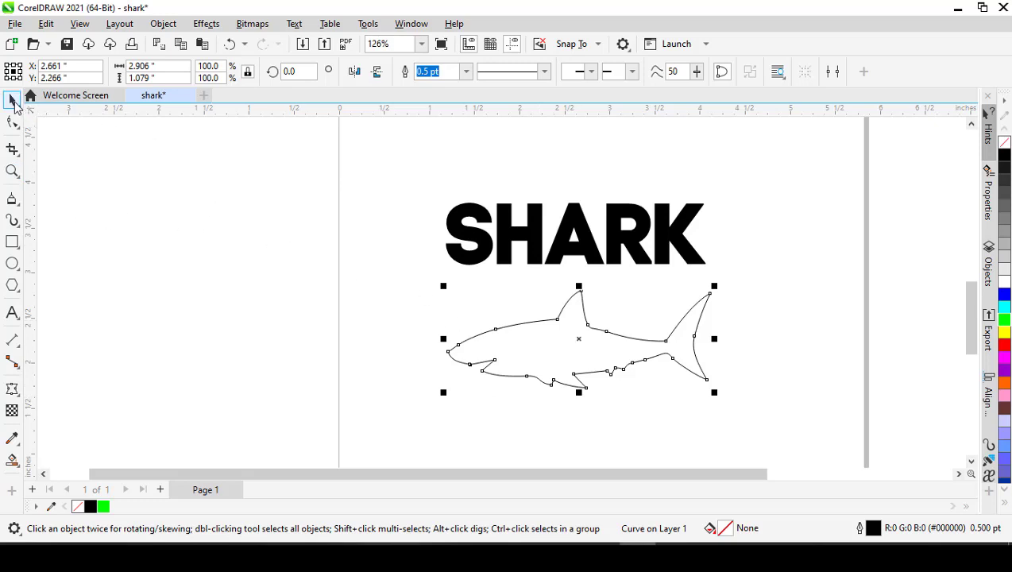
click(19, 158)
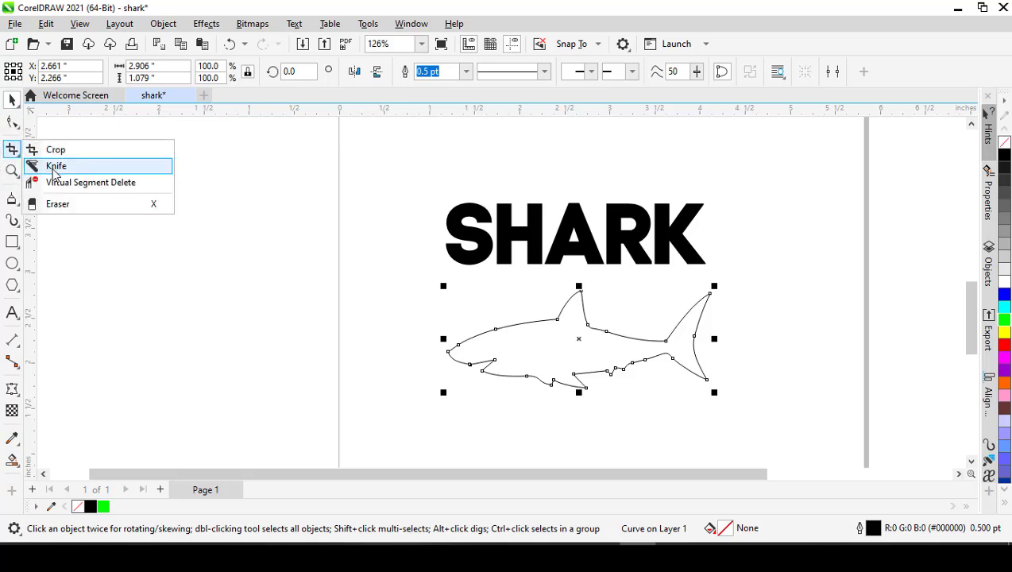
click(54, 168)
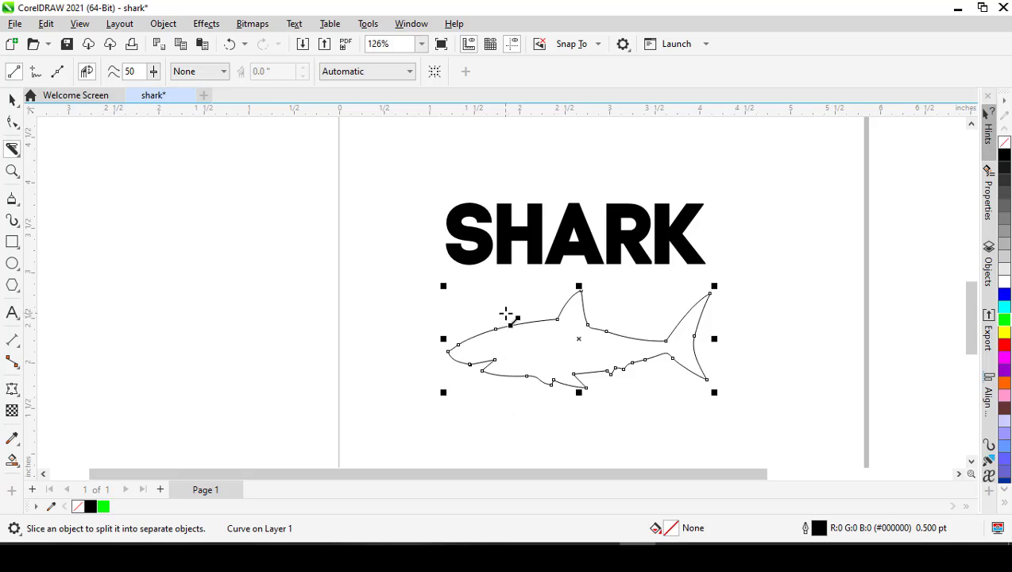
drag(506, 312, 544, 403)
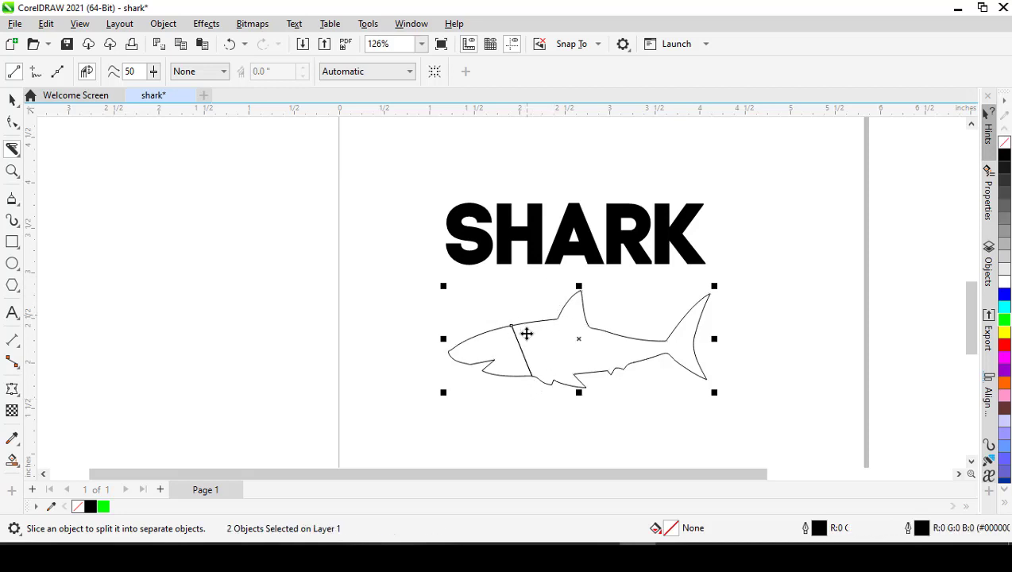
- Try to slice the body ahead of the dorsal fin, pull the body piece away from the head, and undo the move
key(space)
key(space)
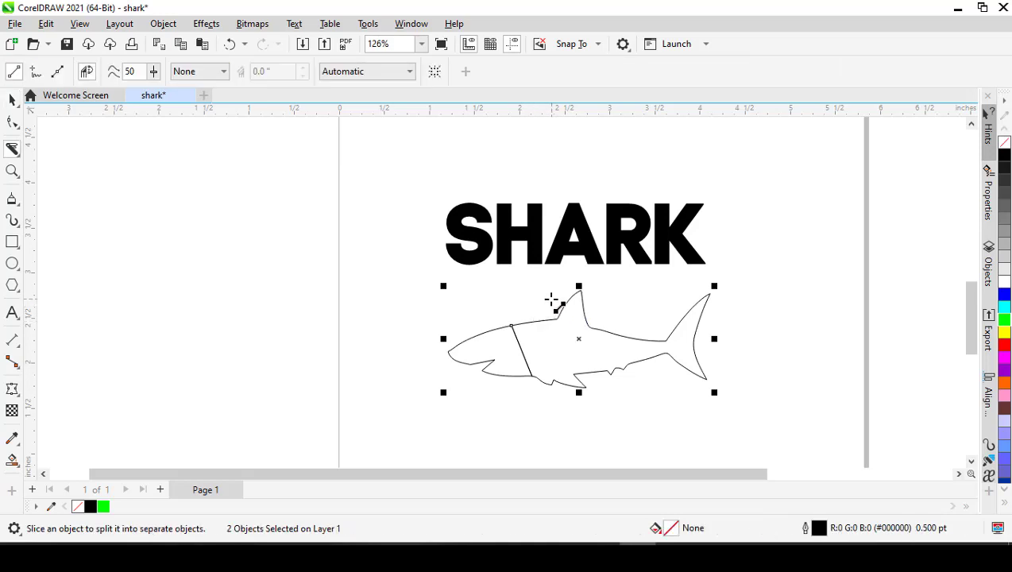
drag(550, 298, 574, 376)
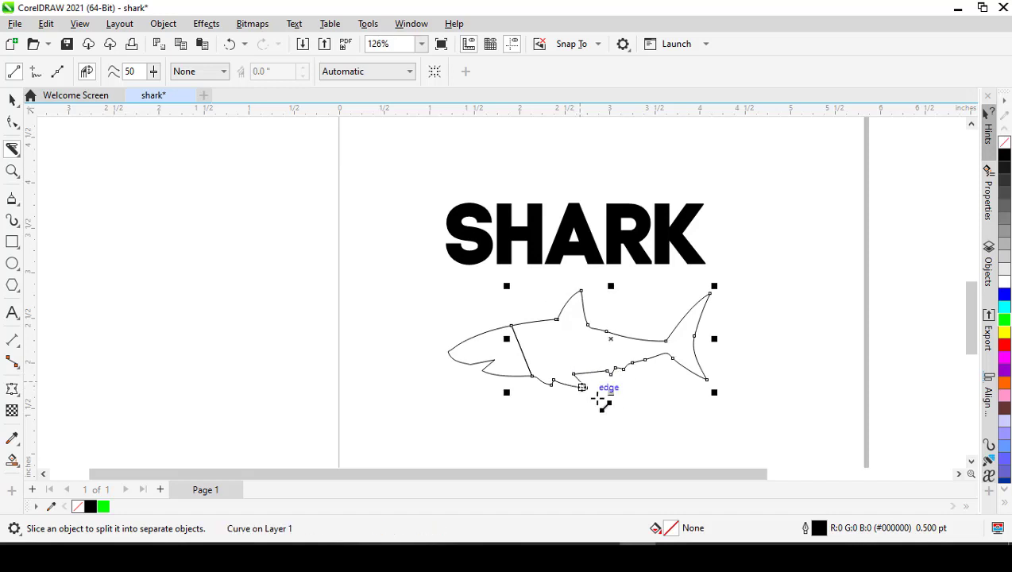
key(space)
click(562, 409)
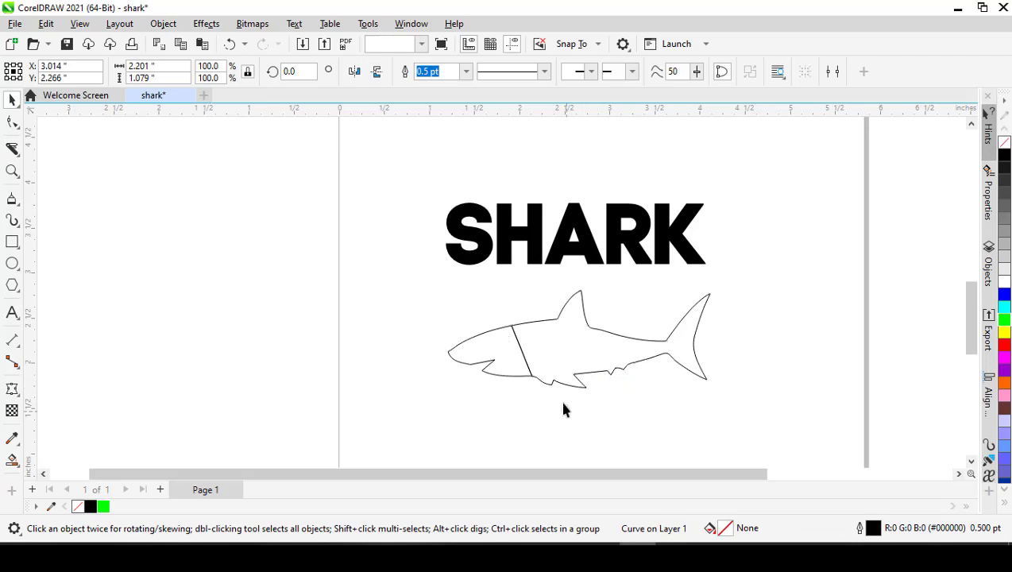
click(556, 356)
drag(569, 358, 603, 354)
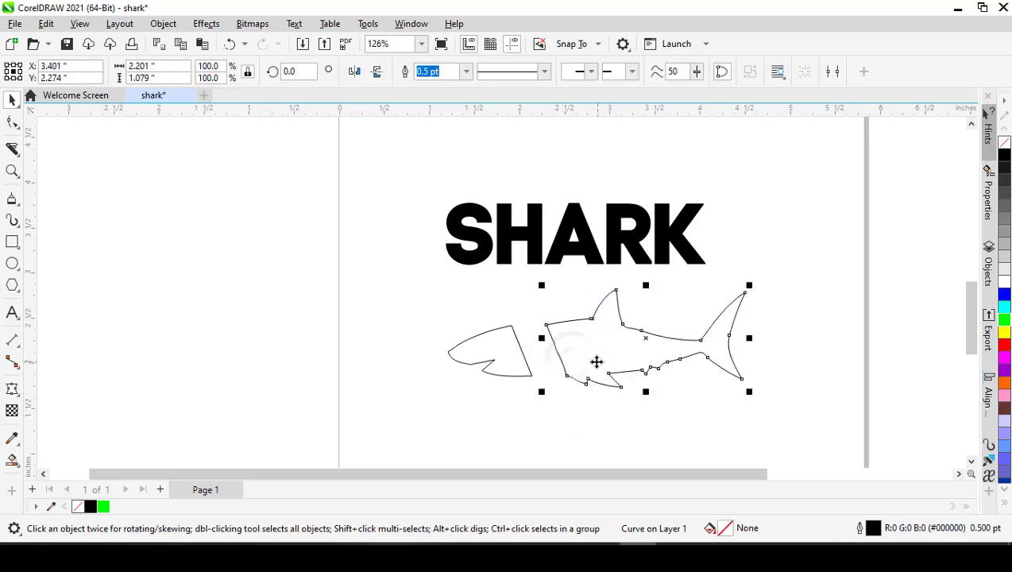
key(ctrl+z)
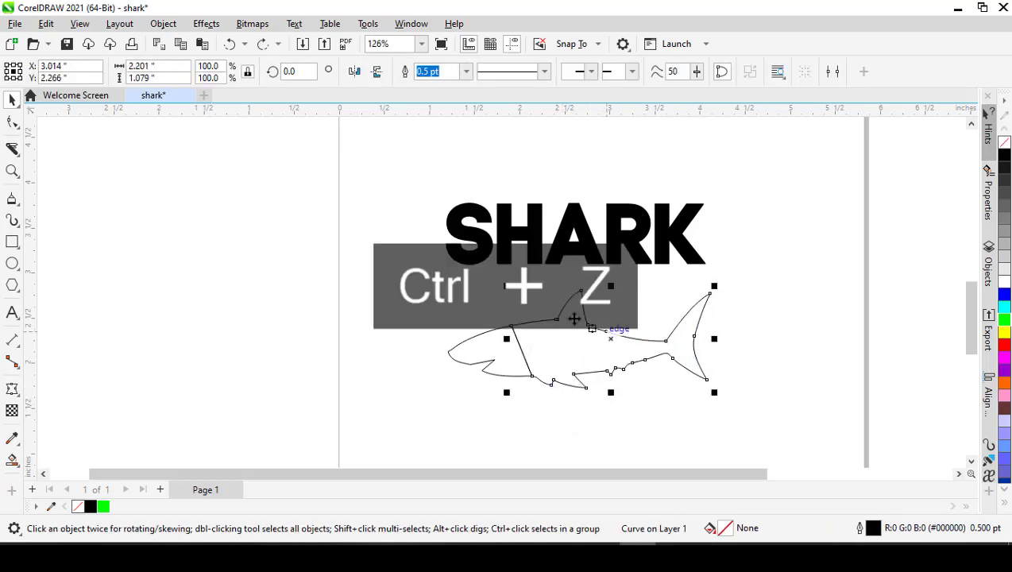
- Slice the shark's body with a nearly vertical Knife cut from the front base of the dorsal fin to the belly
click(12, 148)
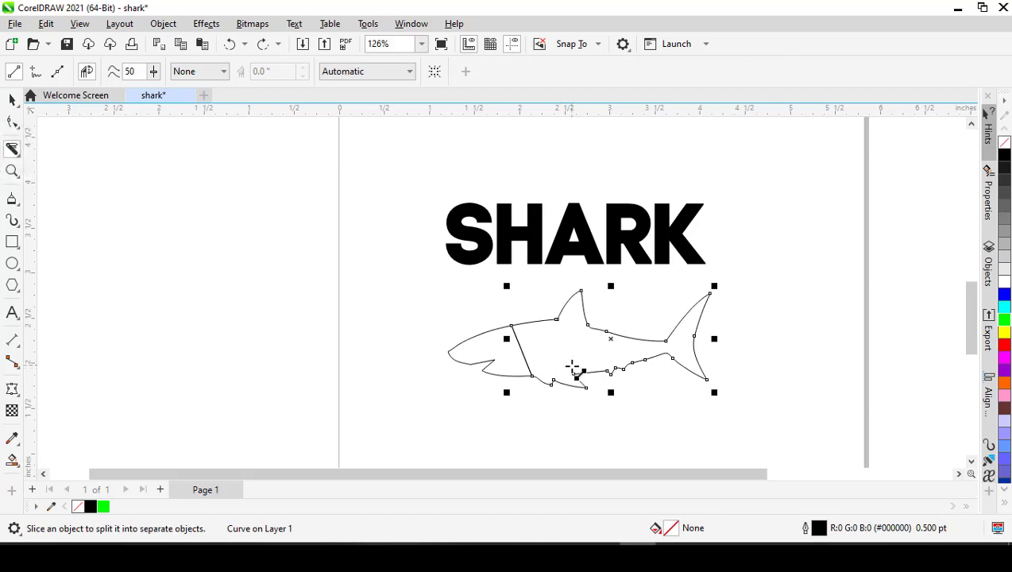
scroll(573, 369, up, 2)
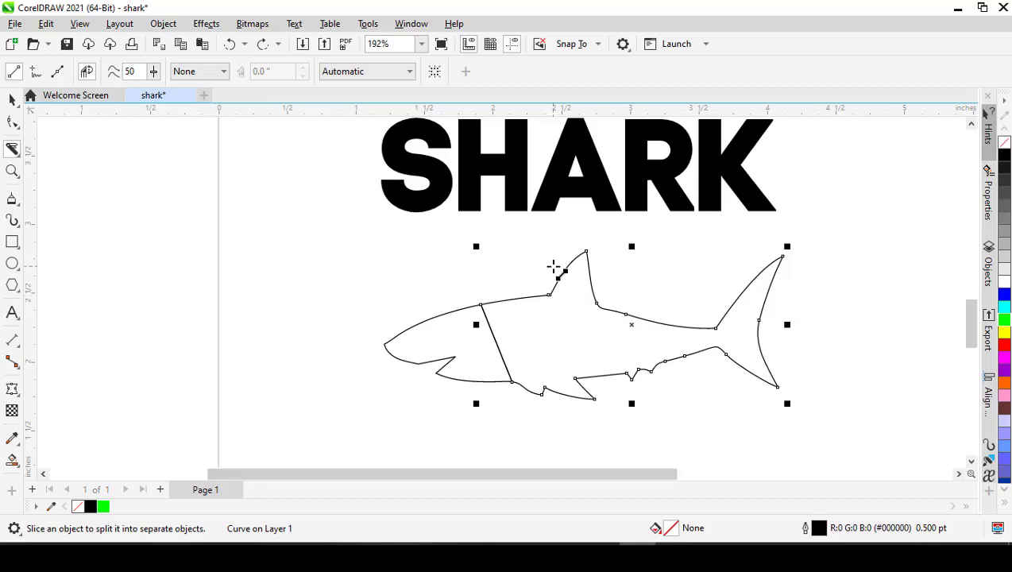
drag(550, 256, 549, 418)
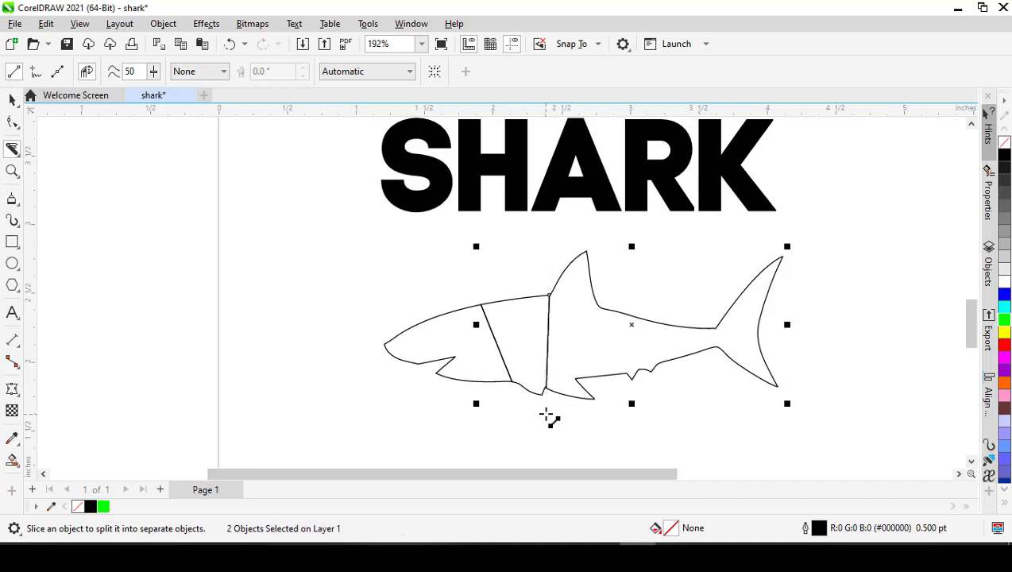
- Slice the rear body piece with a slanted Knife cut from just behind the dorsal fin down to the belly
key(space)
click(592, 351)
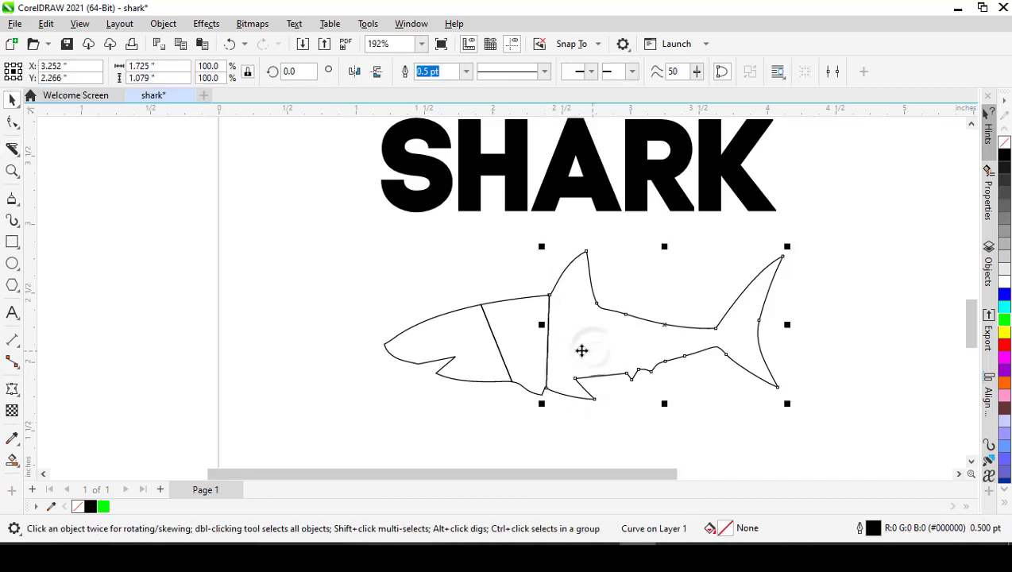
key(space)
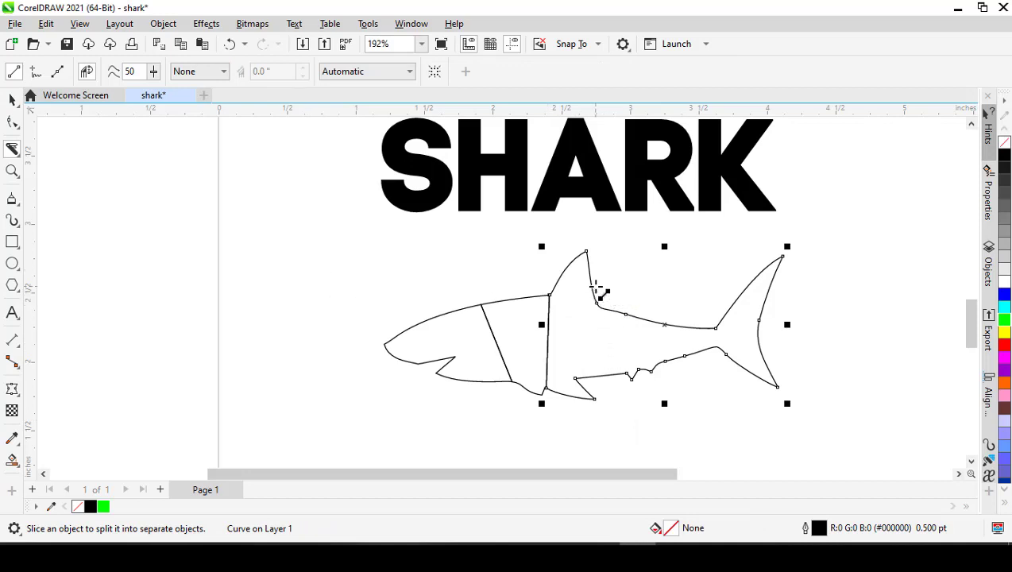
drag(595, 284, 636, 408)
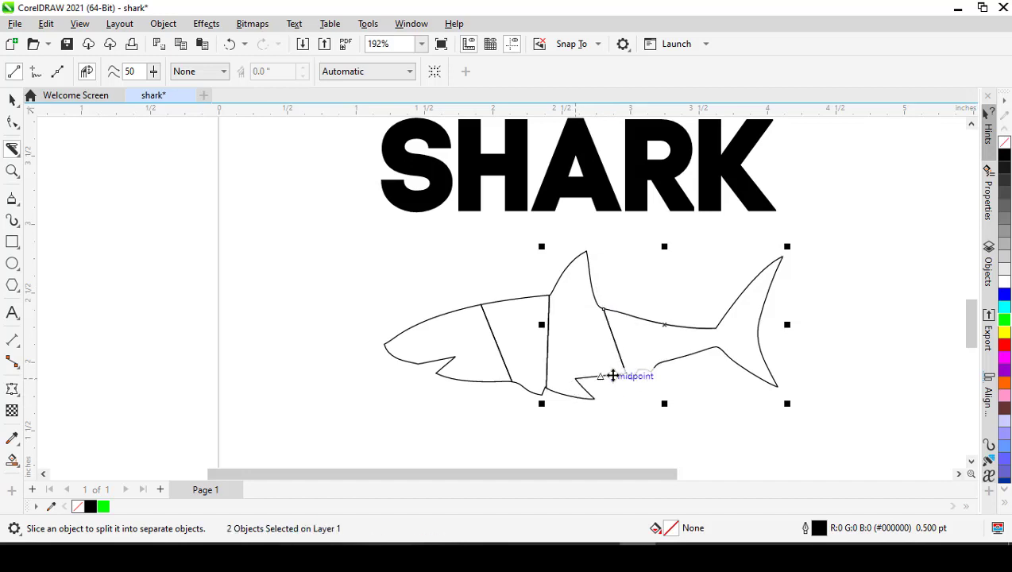
- Slice the remaining rear piece with a Knife cut just ahead of the tail fin and deselect the pieces
key(space)
click(659, 329)
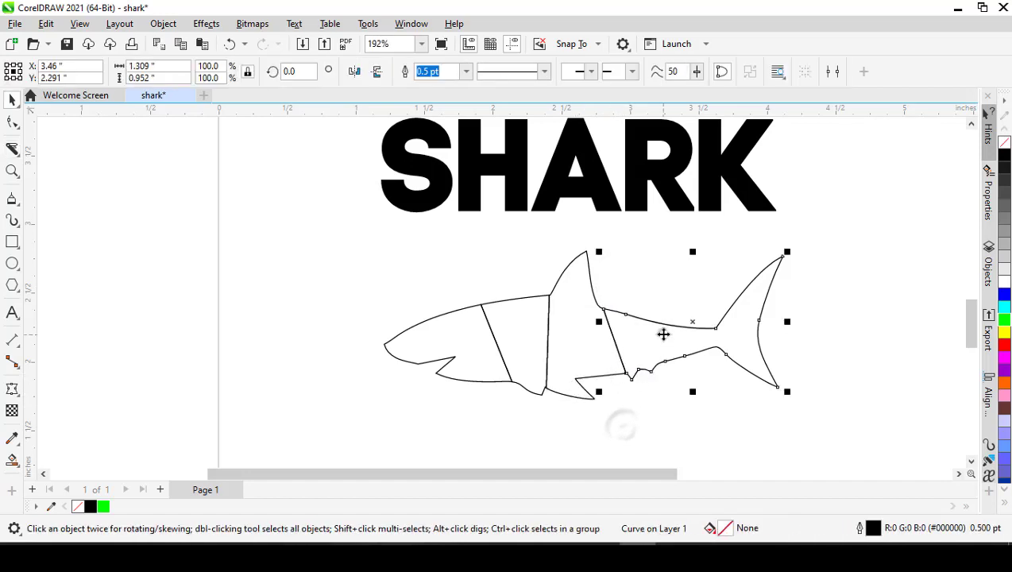
click(13, 149)
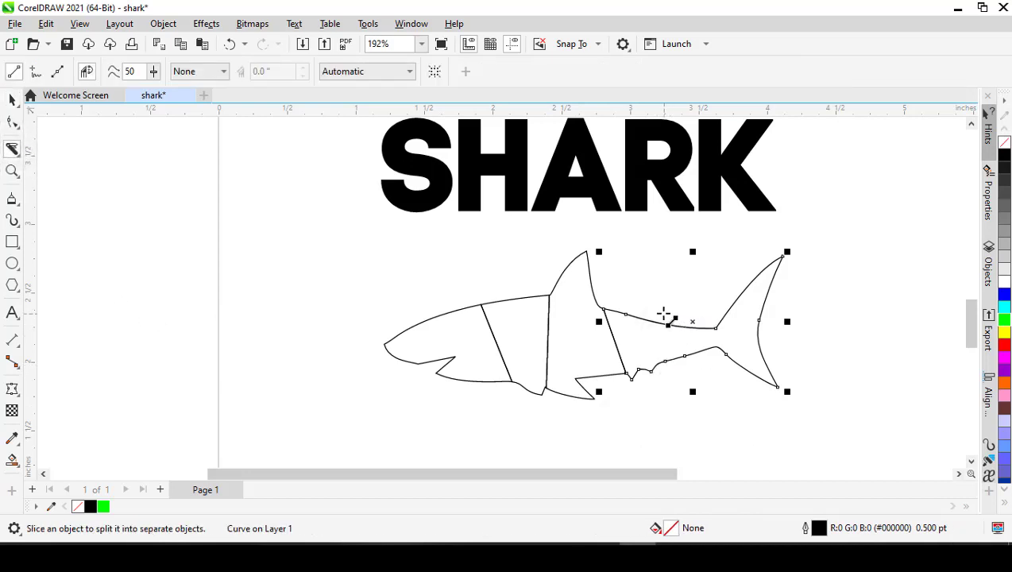
drag(672, 320, 691, 390)
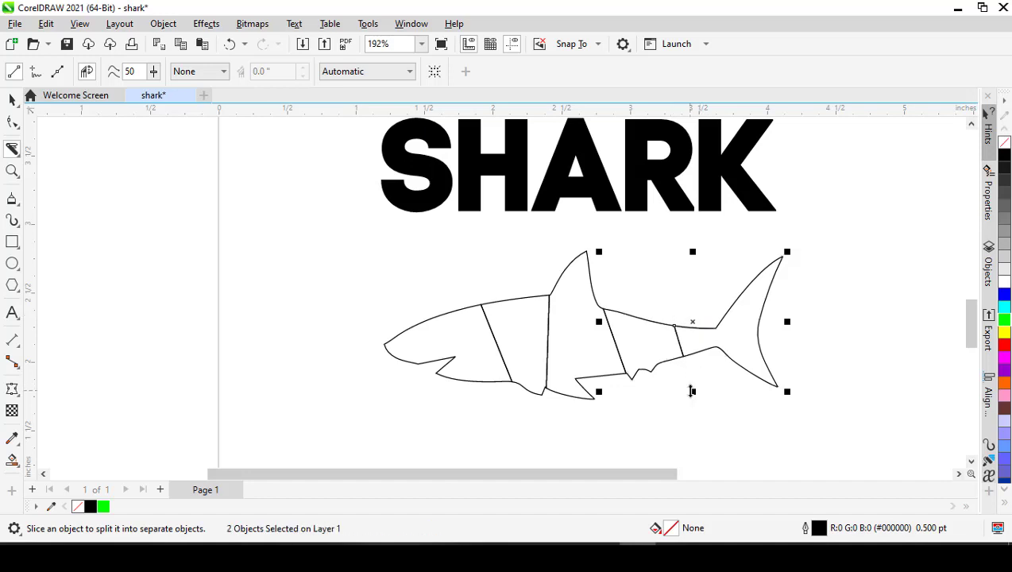
key(space)
click(732, 355)
click(721, 394)
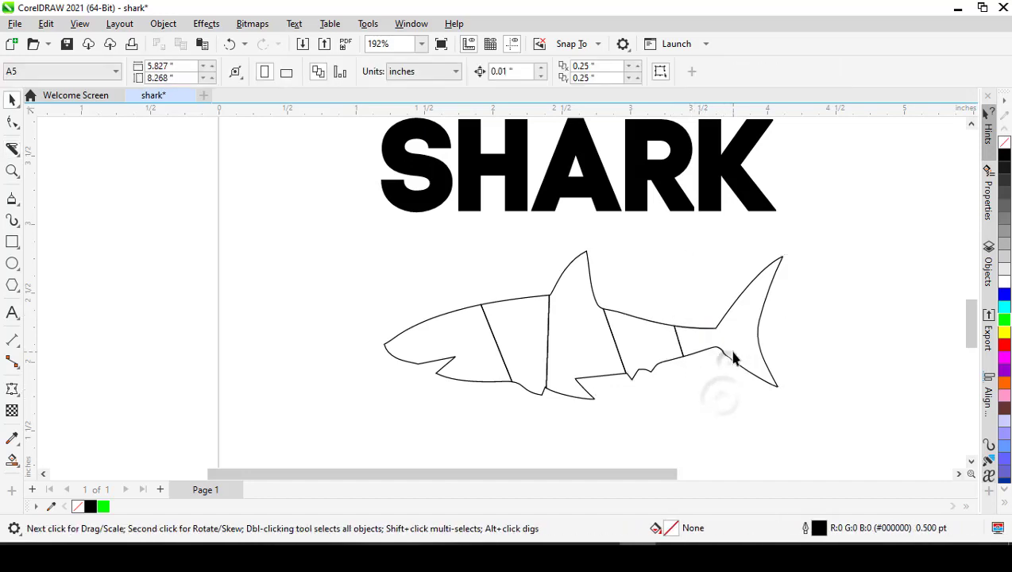
- Try pulling the tail and rear body pieces away from the shark, undo both moves, and deselect everything
click(719, 349)
drag(700, 338, 781, 344)
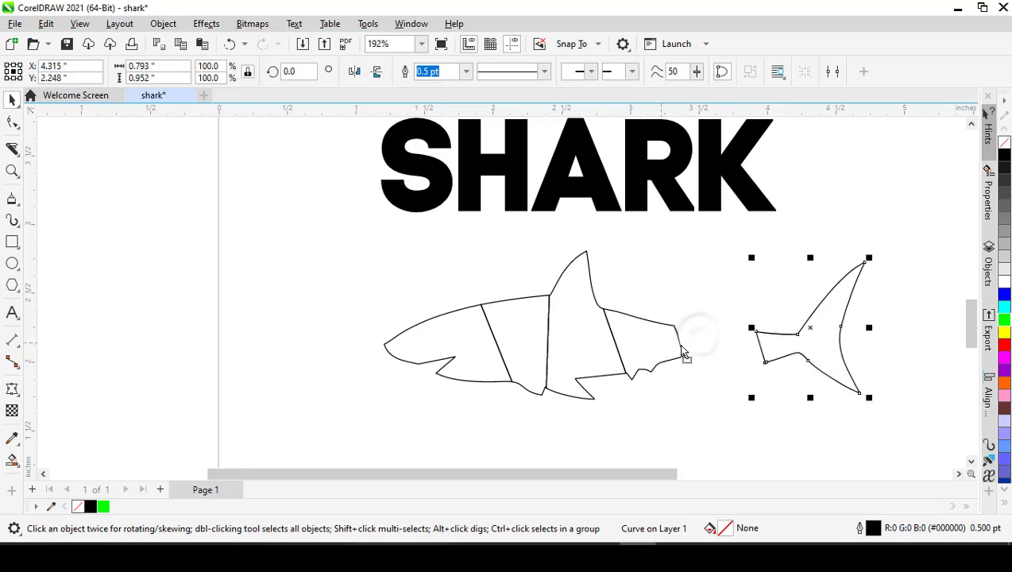
drag(681, 350, 705, 343)
key(ctrl+z)
key(ctrl+z)
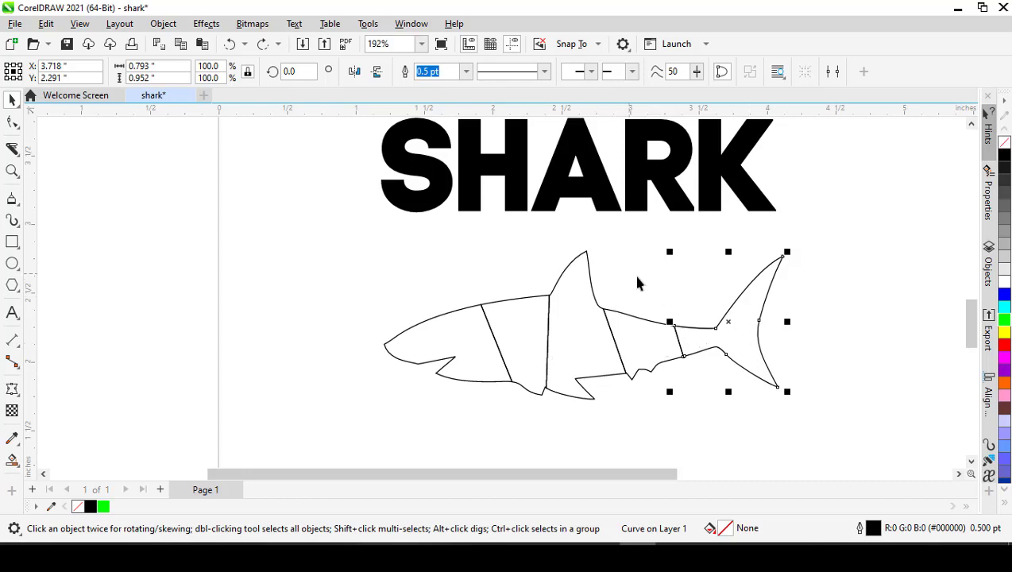
click(446, 267)
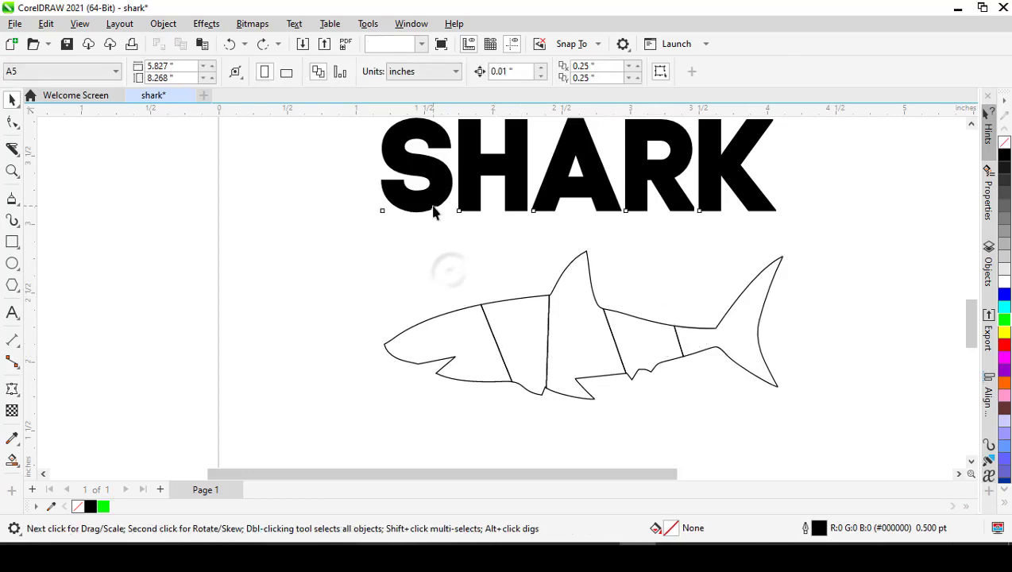
- Break the SHARK text apart into individual letters
click(434, 210)
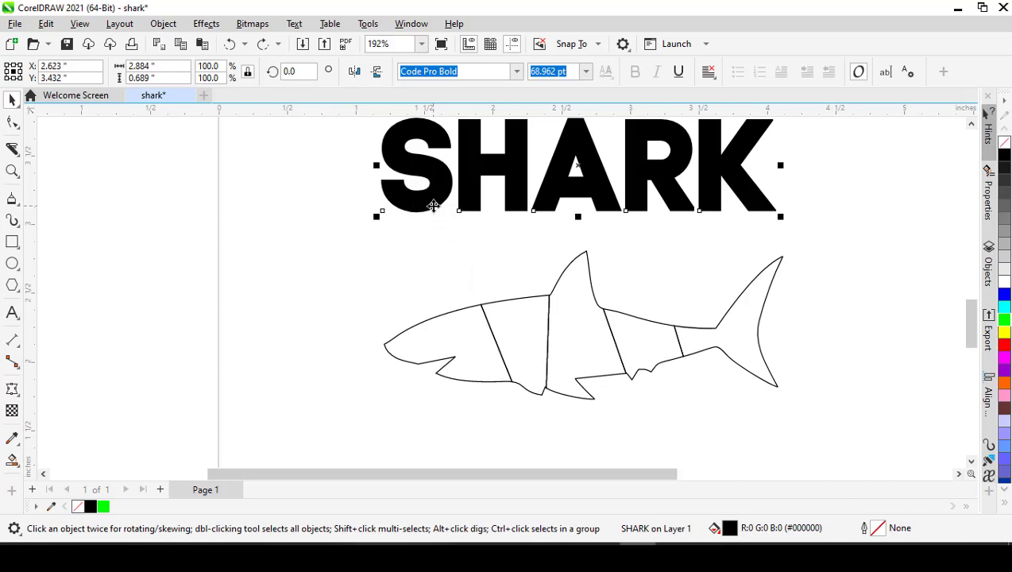
click(164, 23)
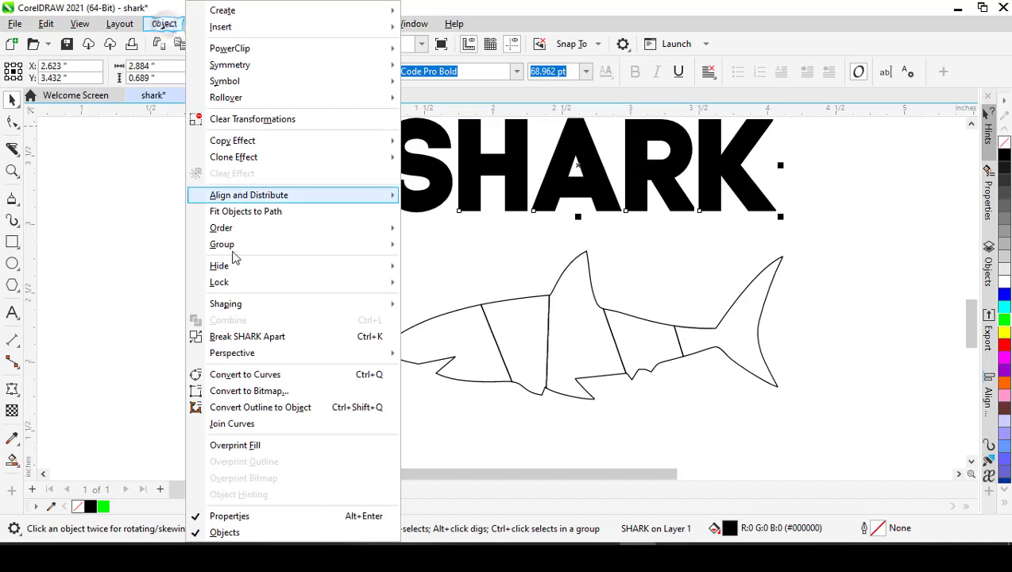
click(263, 336)
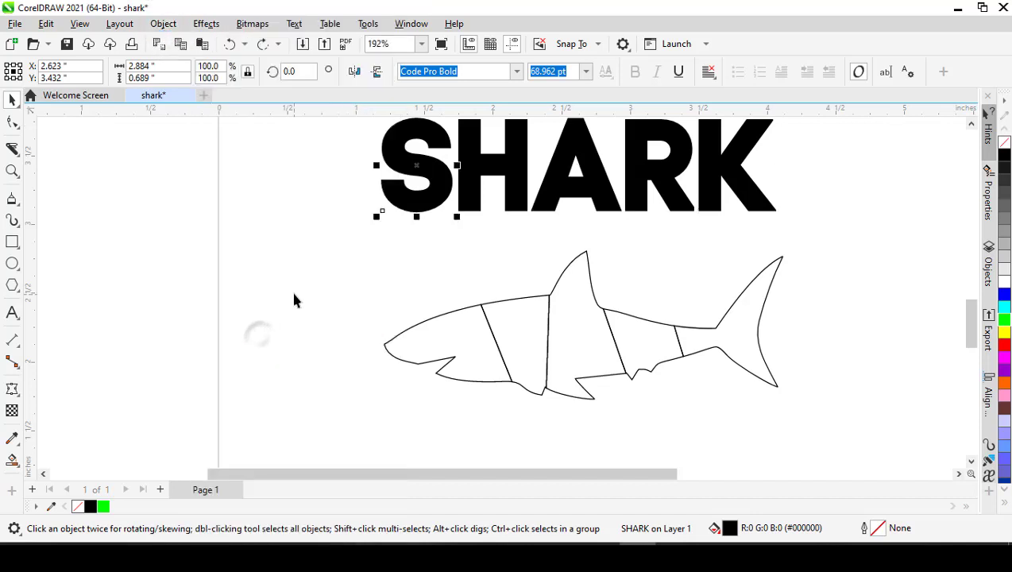
- Try to shape the letter S with a straight-line envelope created from the shark's head piece, and undo it
click(439, 199)
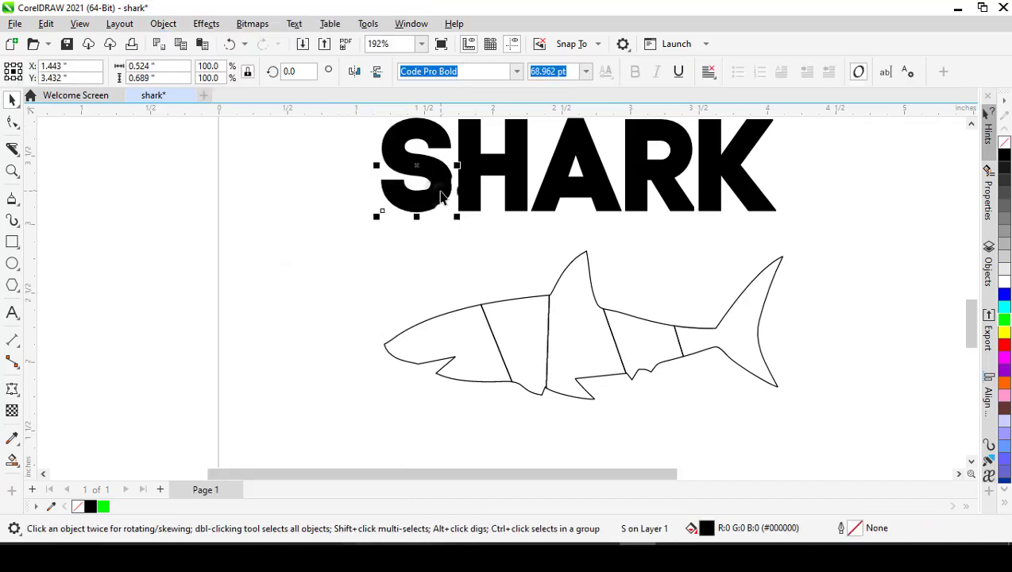
click(12, 389)
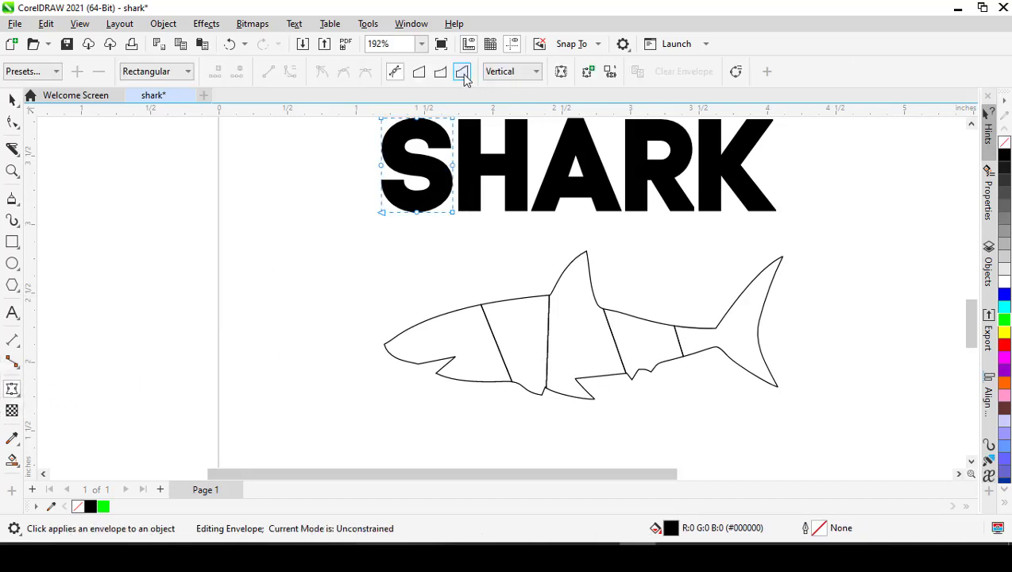
click(420, 73)
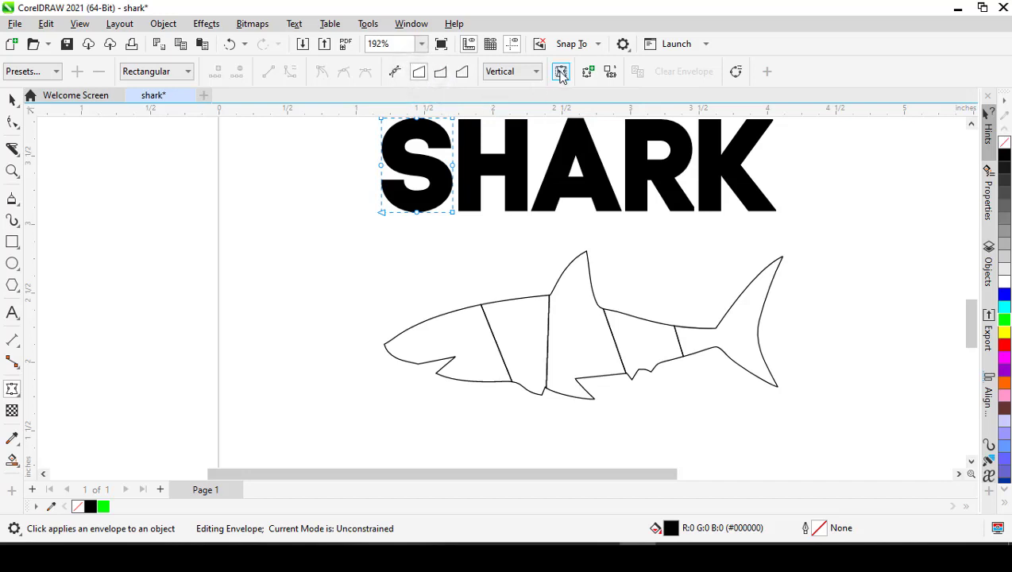
click(608, 73)
click(443, 340)
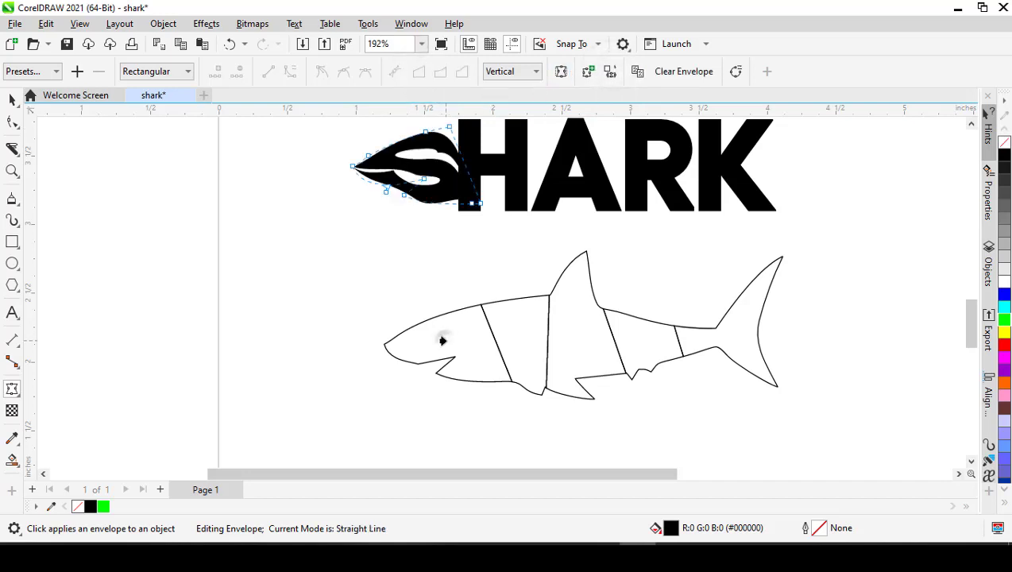
key(space)
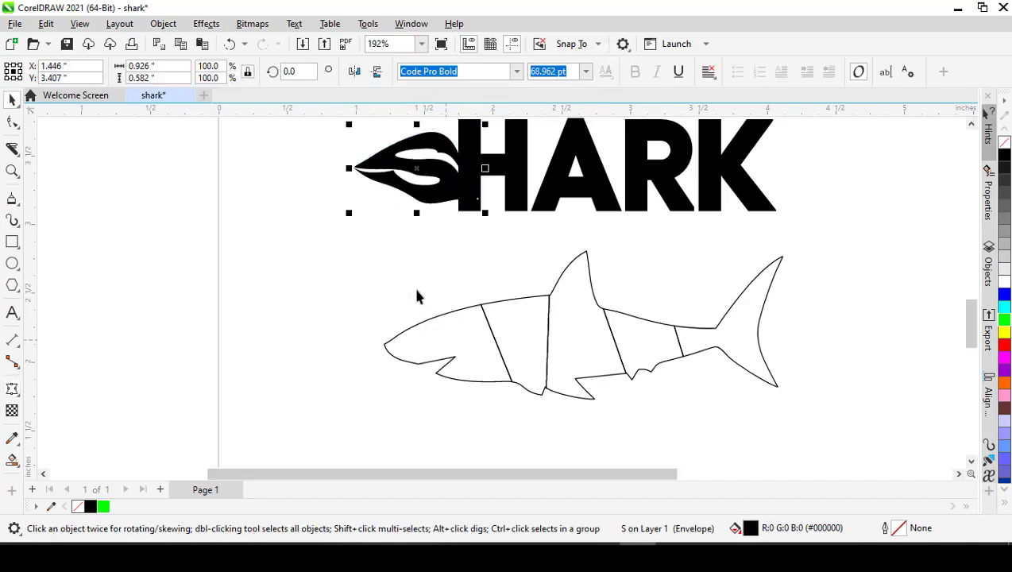
click(403, 263)
scroll(400, 261, down, 3)
scroll(402, 255, up, 4)
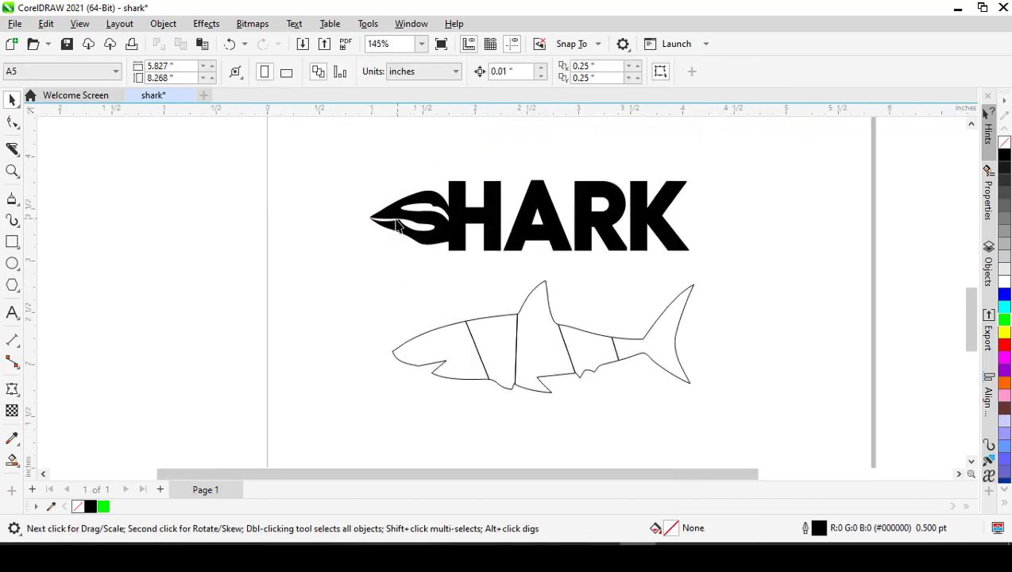
key(ctrl+z)
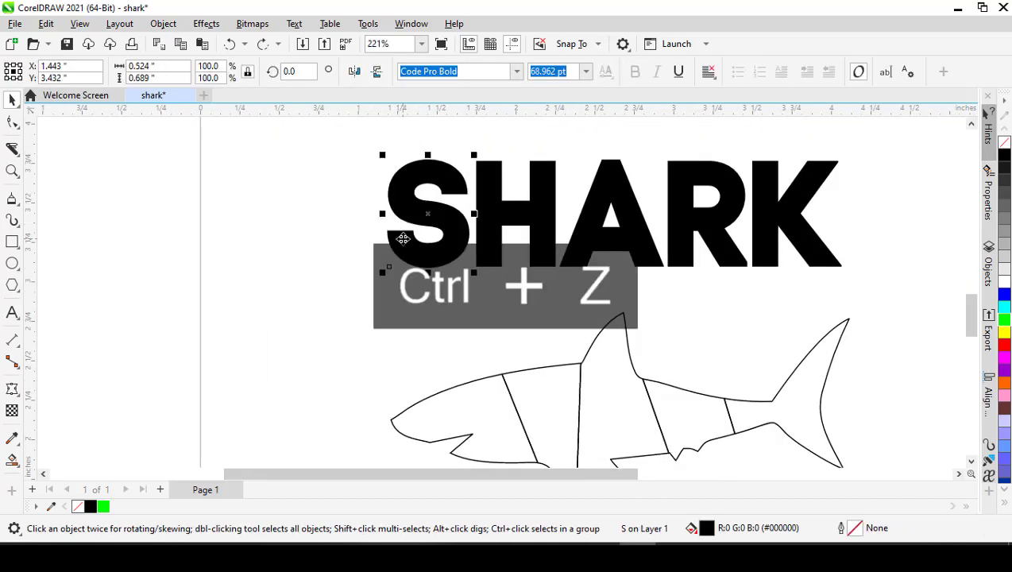
- Envelope the letter S with the shape of the shark's head piece, using the Original mapping mode
click(11, 390)
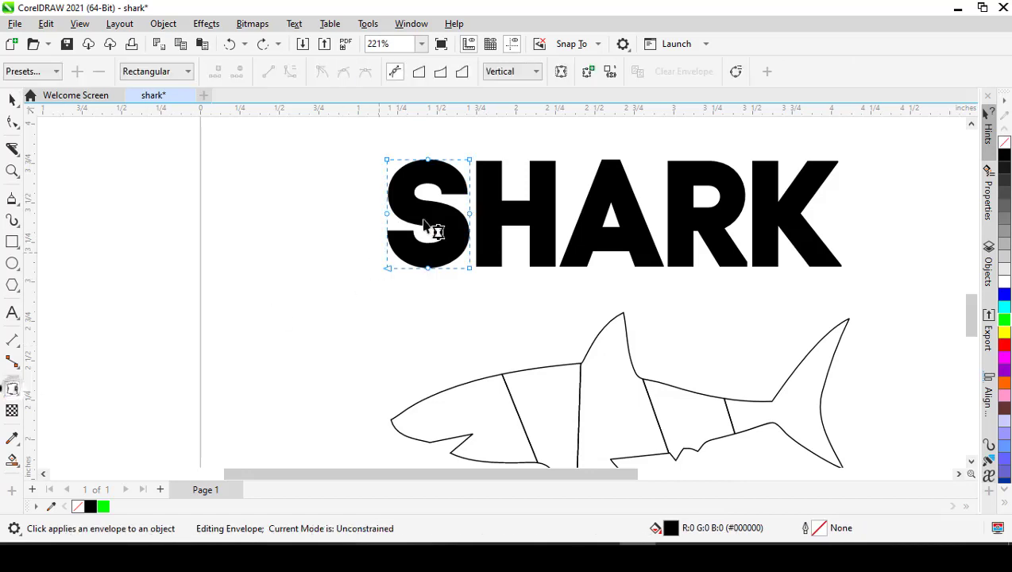
click(536, 72)
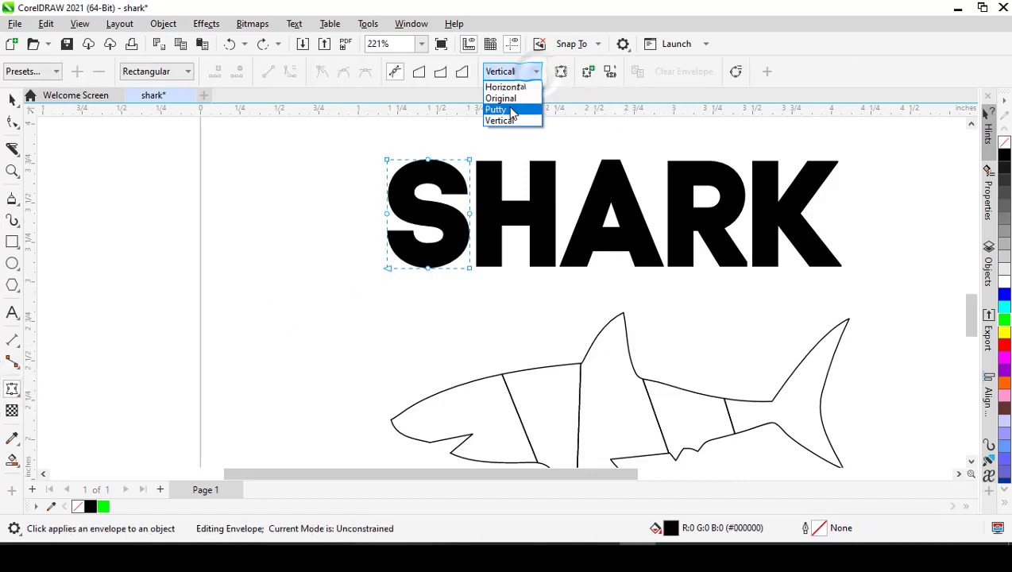
click(508, 95)
click(609, 71)
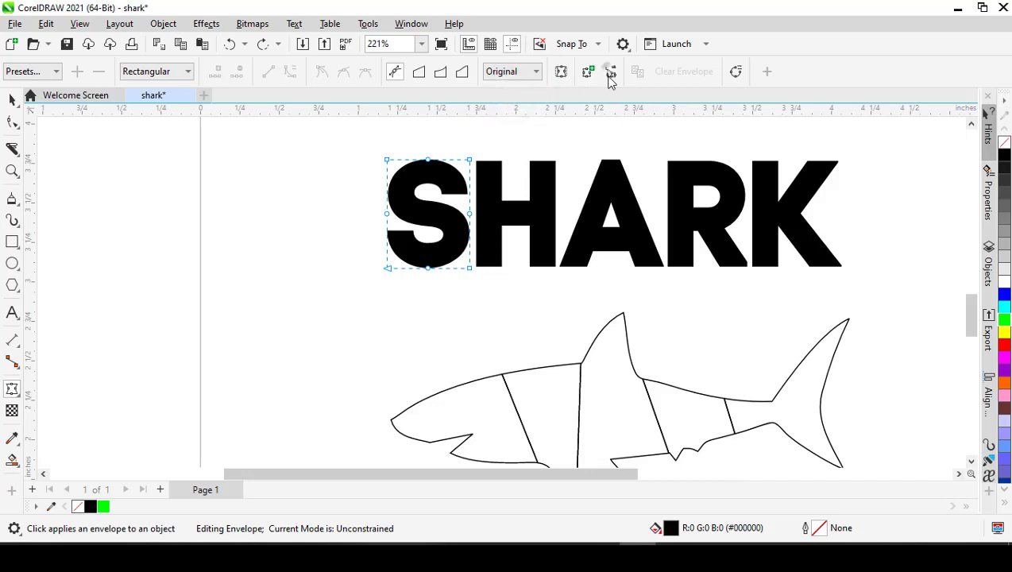
click(469, 413)
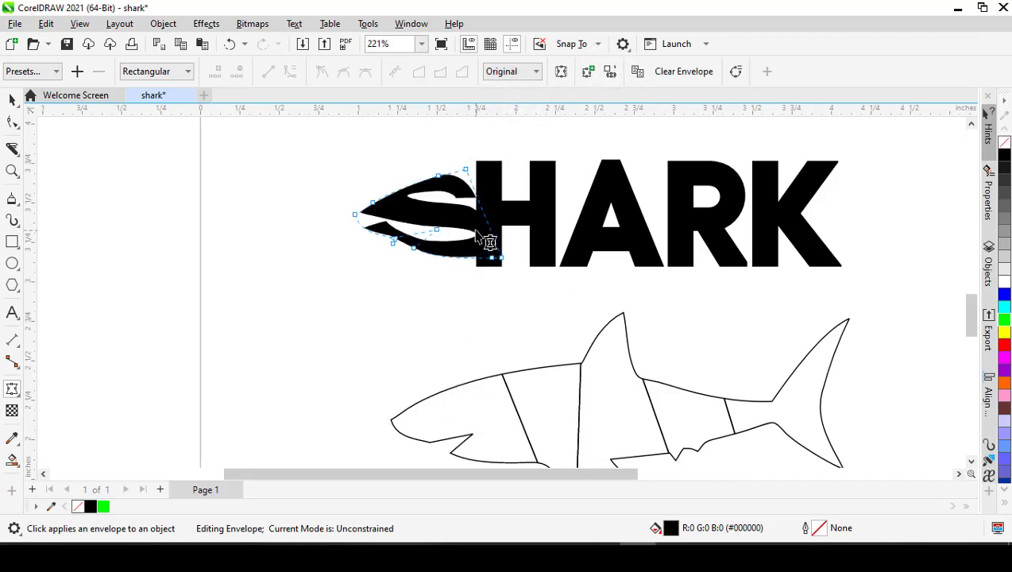
- Envelope the letter H with the shape of the body piece just behind the head
click(527, 215)
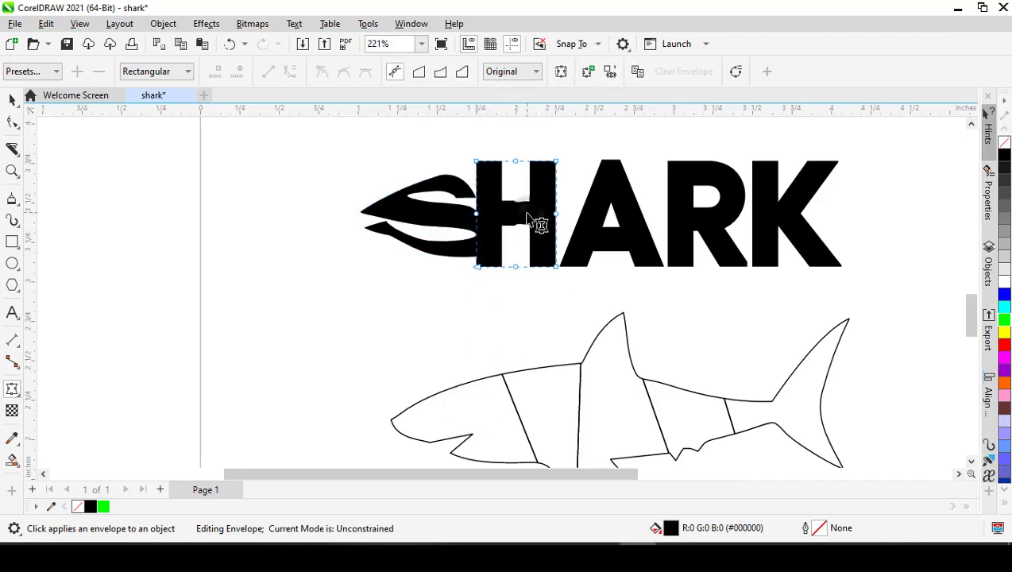
click(610, 71)
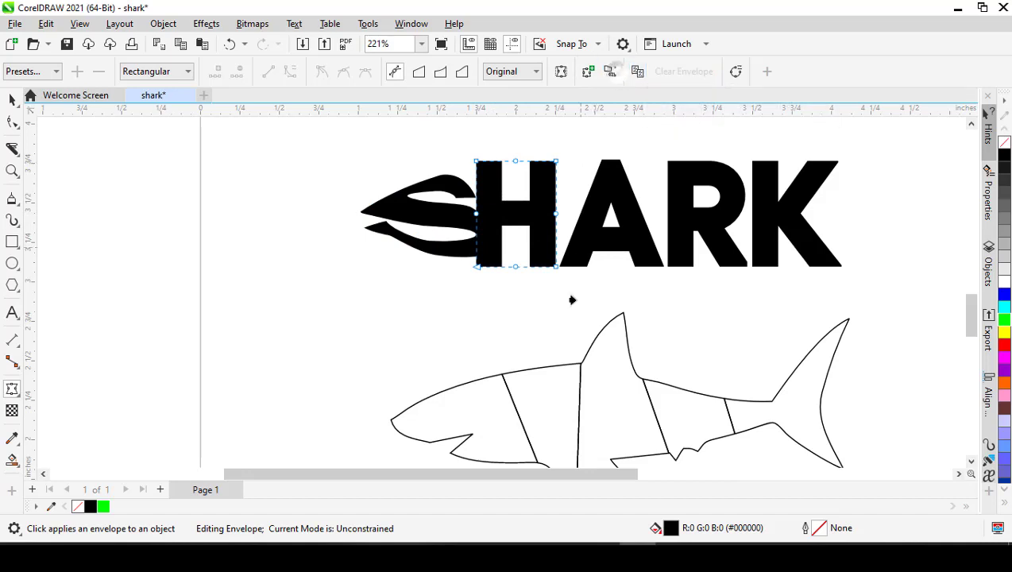
click(546, 407)
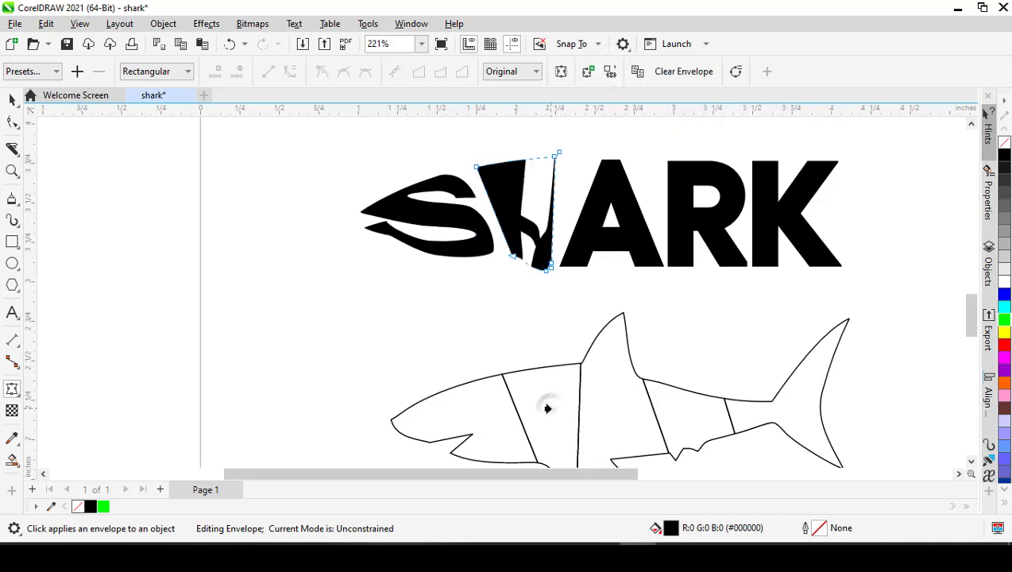
- Try the Horizontal and Vertical mapping modes on the letter H's envelope, and set it to Putty
click(528, 73)
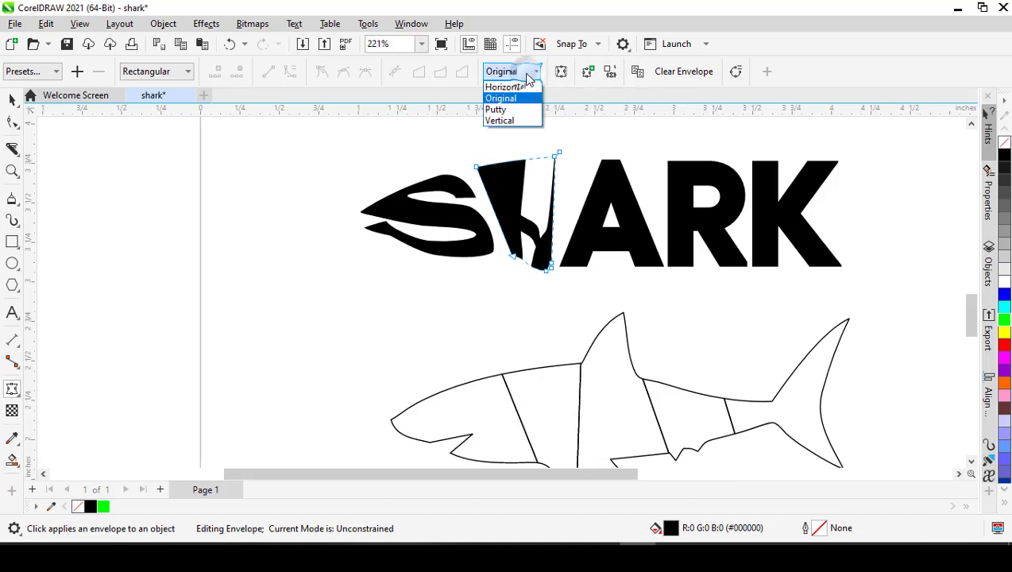
click(524, 86)
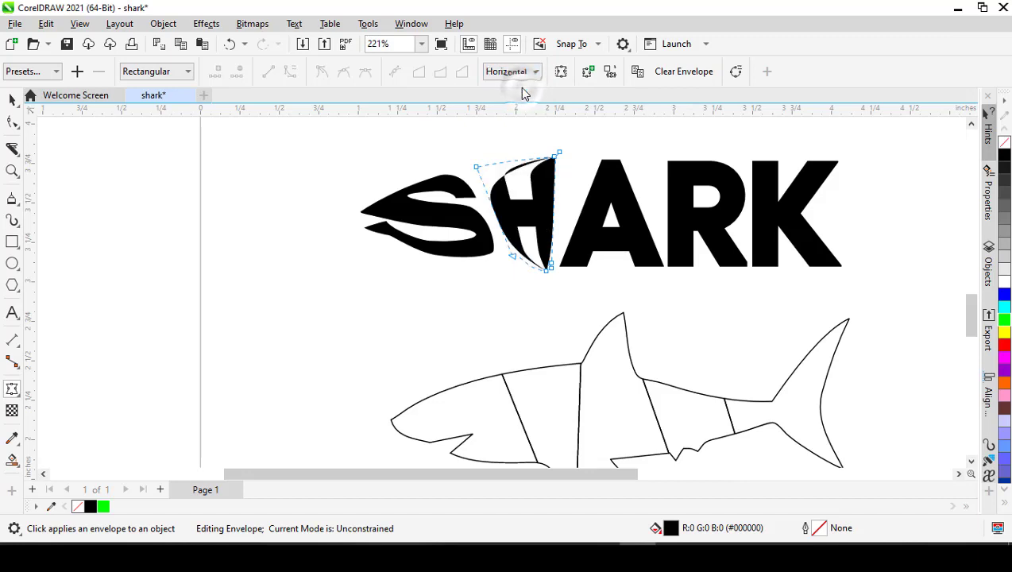
click(520, 76)
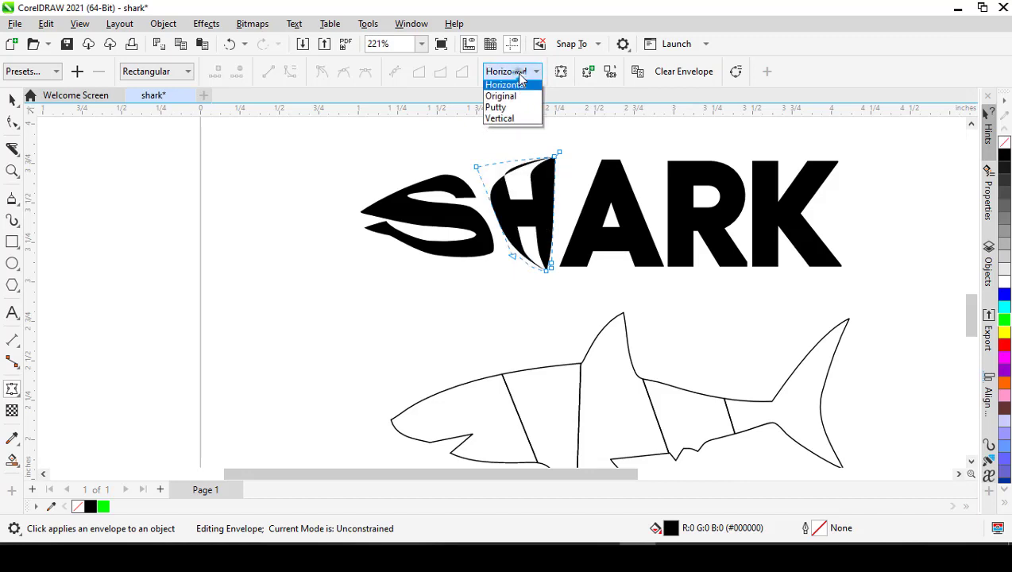
click(520, 119)
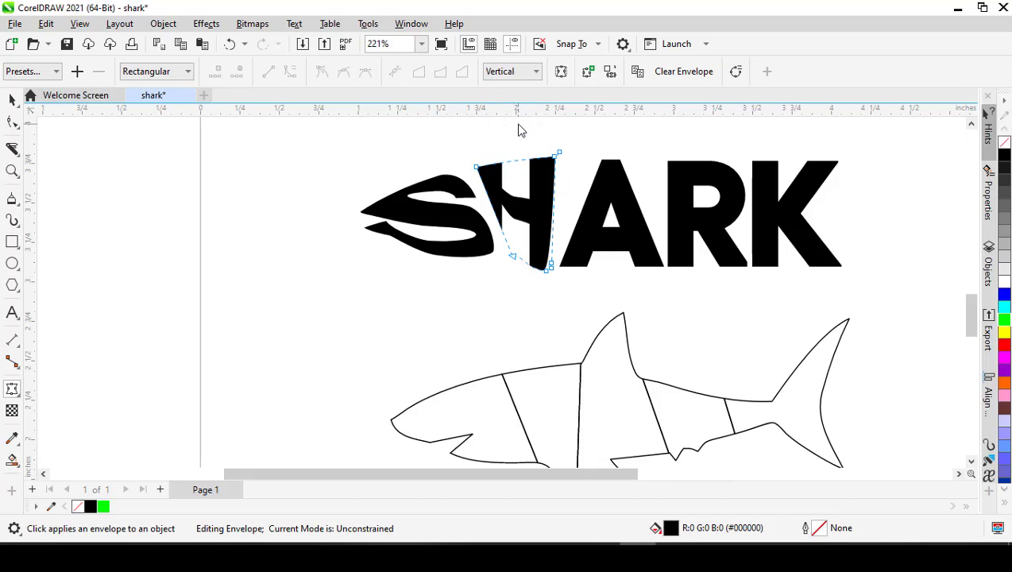
click(516, 73)
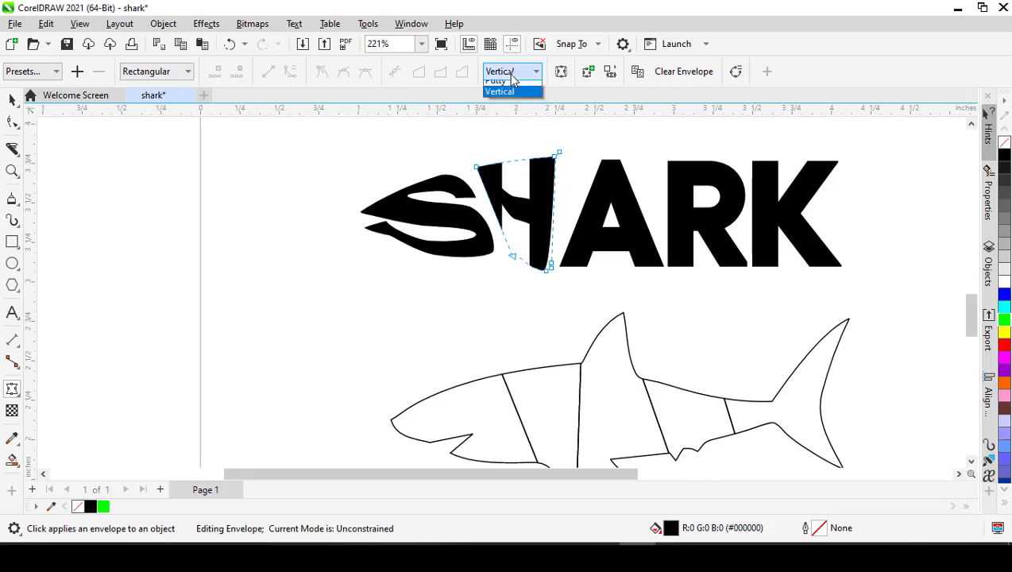
click(513, 108)
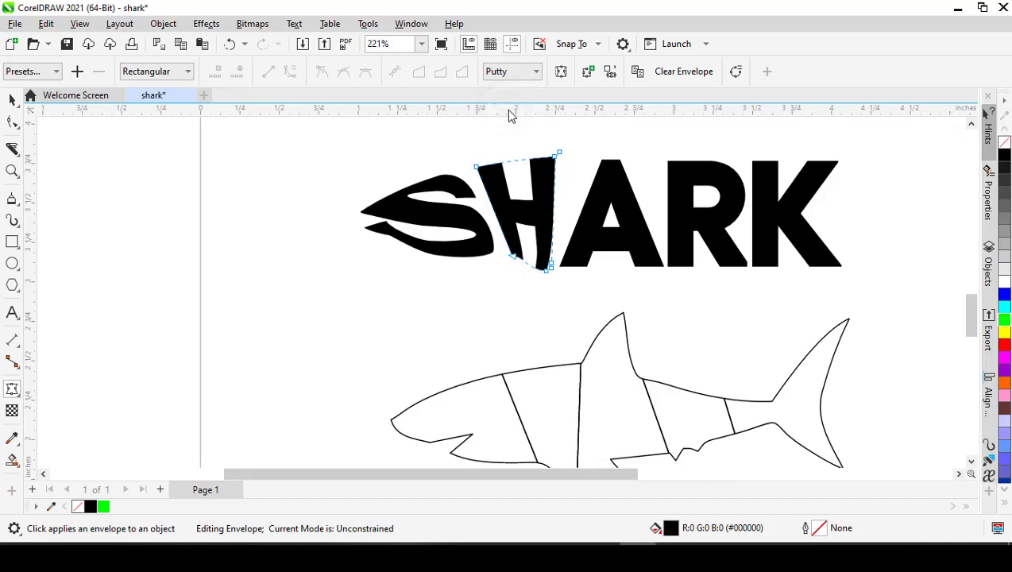
- Try the Vertical mapping mode on the letter S's envelope, and set it to Horizontal
click(444, 221)
click(530, 72)
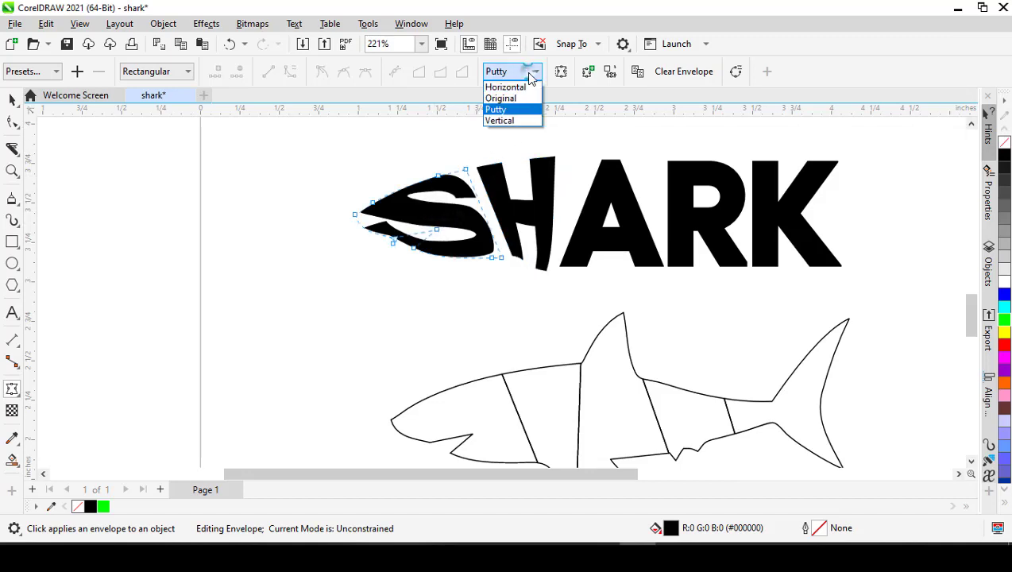
click(508, 120)
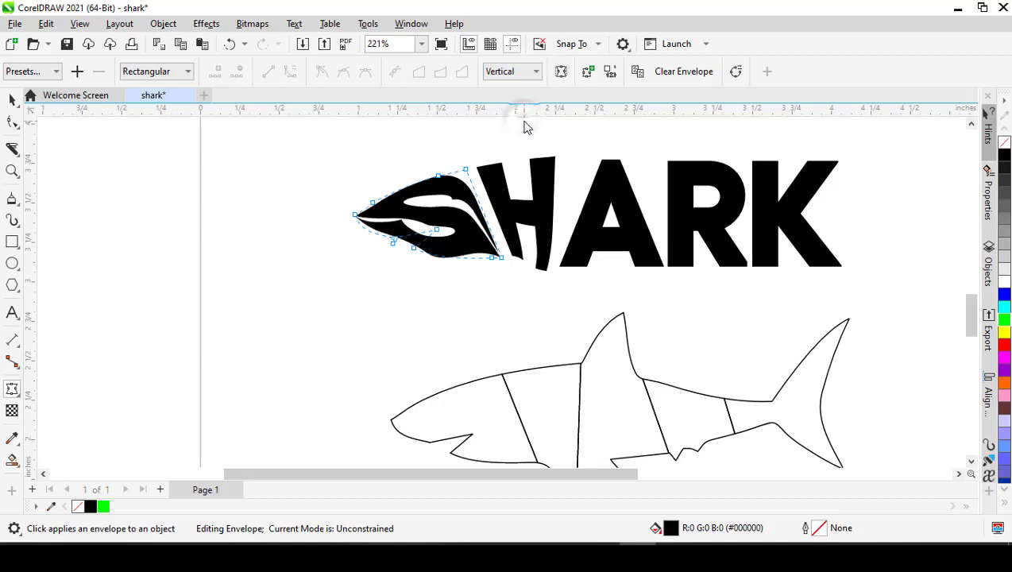
click(531, 72)
click(525, 87)
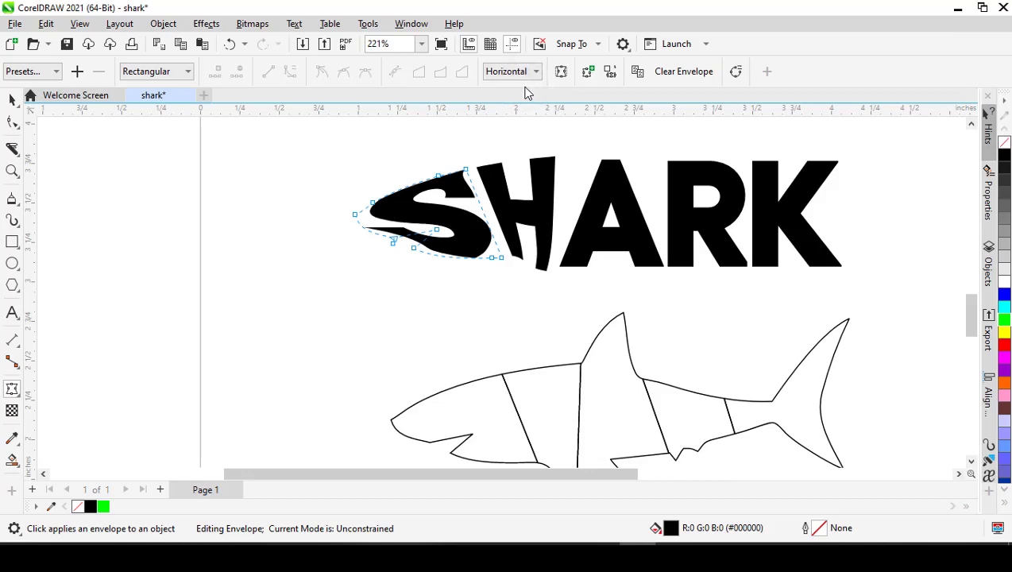
- Envelope the letter A with the shape of the dorsal fin piece
click(591, 233)
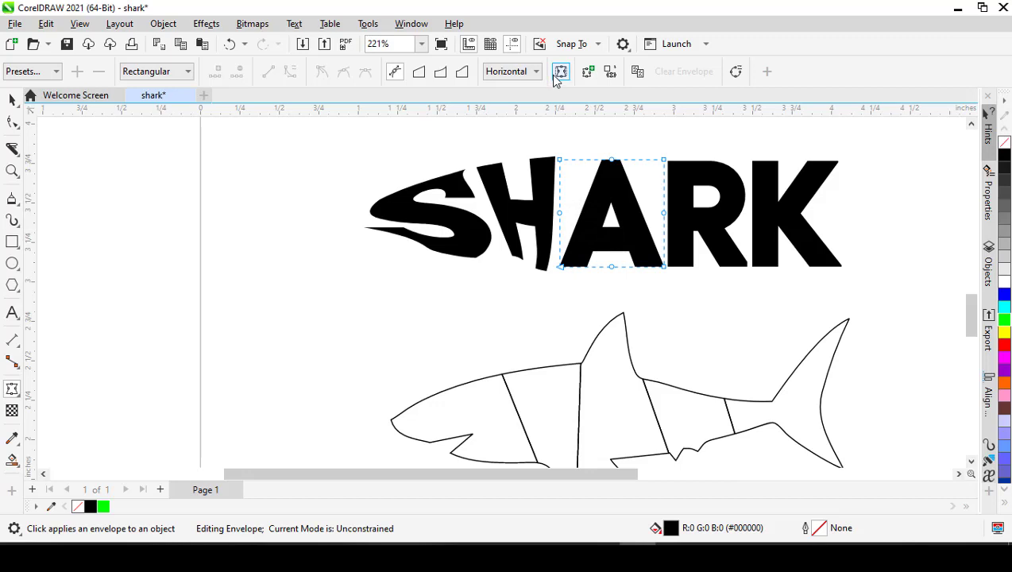
click(610, 74)
click(617, 397)
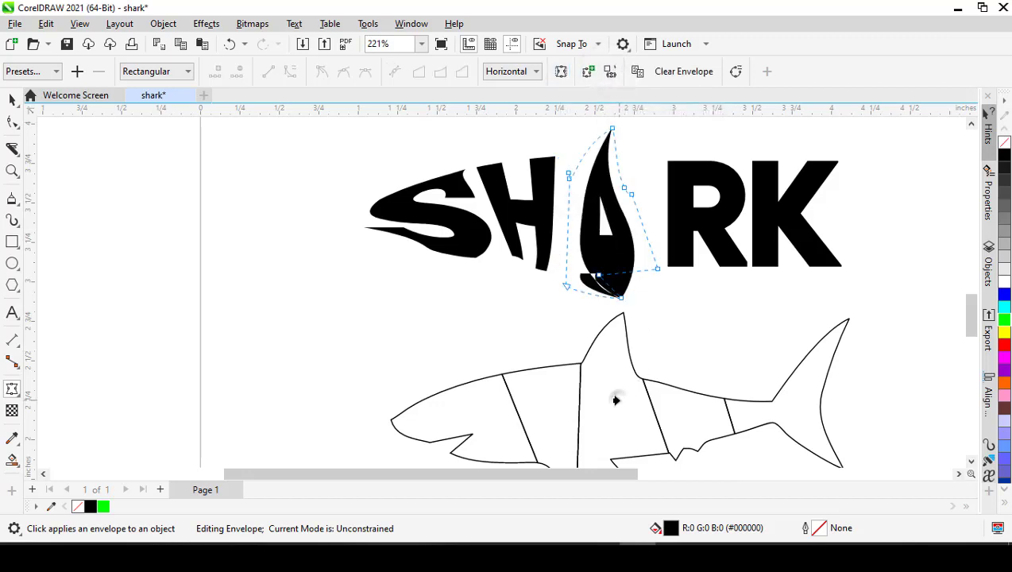
- Try the Original and Putty mapping modes on the letter A's envelope, and set it to Vertical
click(535, 72)
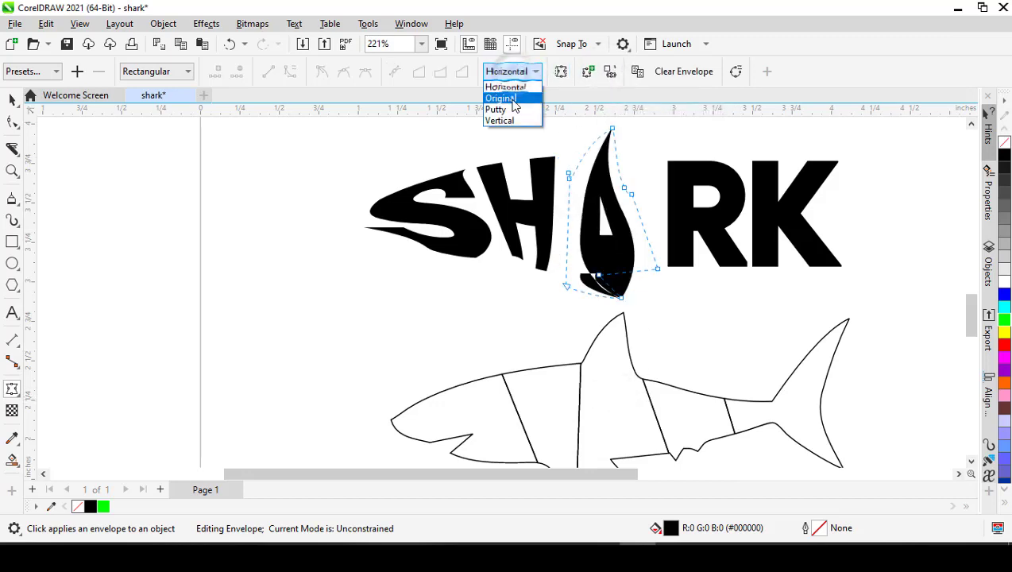
click(500, 97)
click(512, 71)
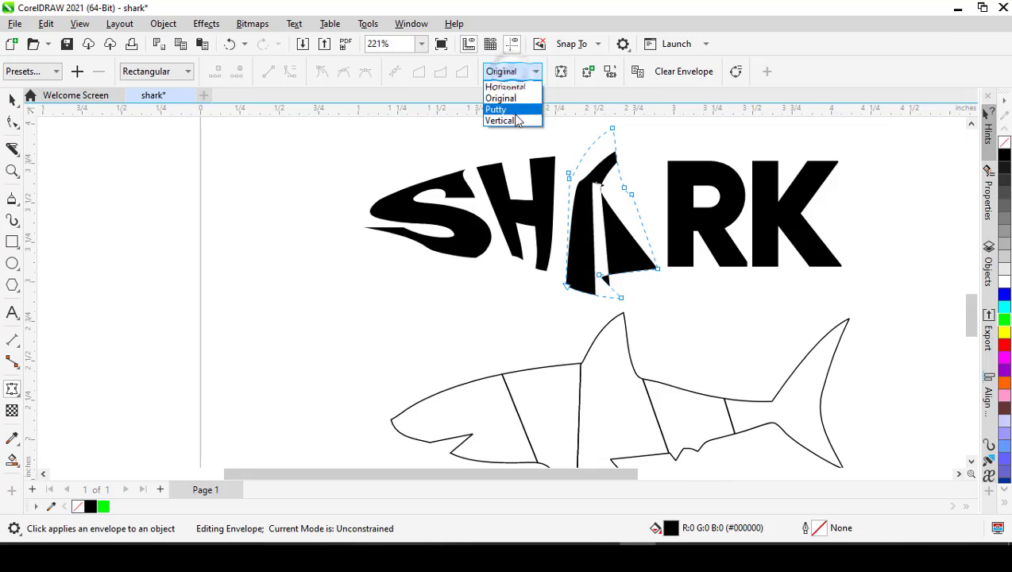
click(508, 109)
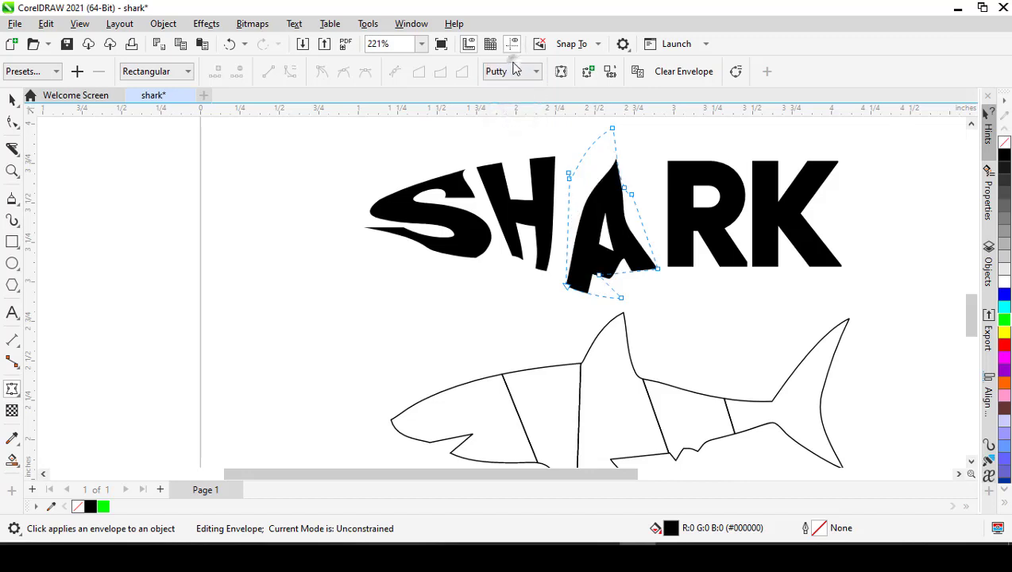
click(513, 71)
click(508, 120)
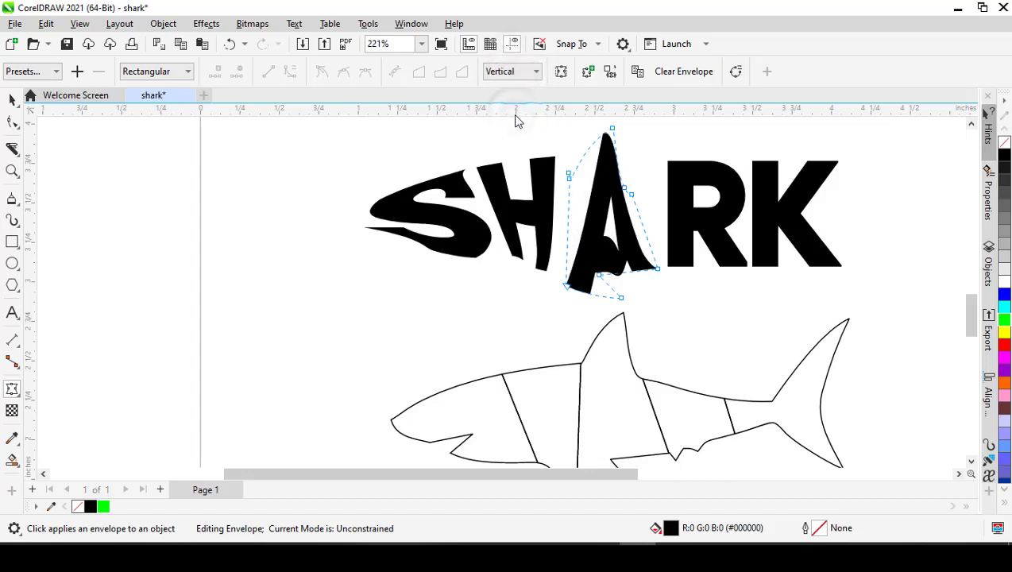
click(514, 72)
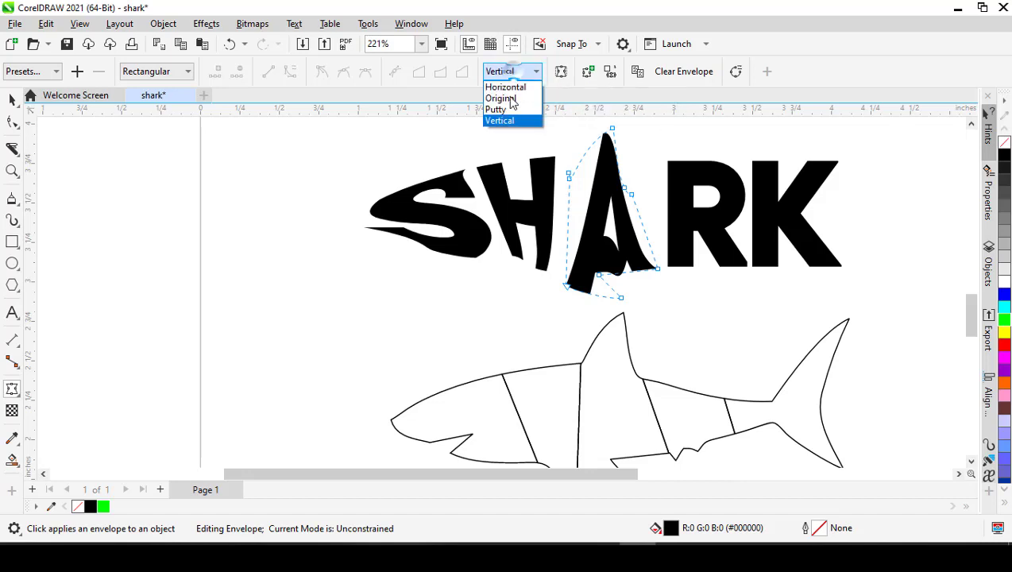
click(508, 120)
click(510, 73)
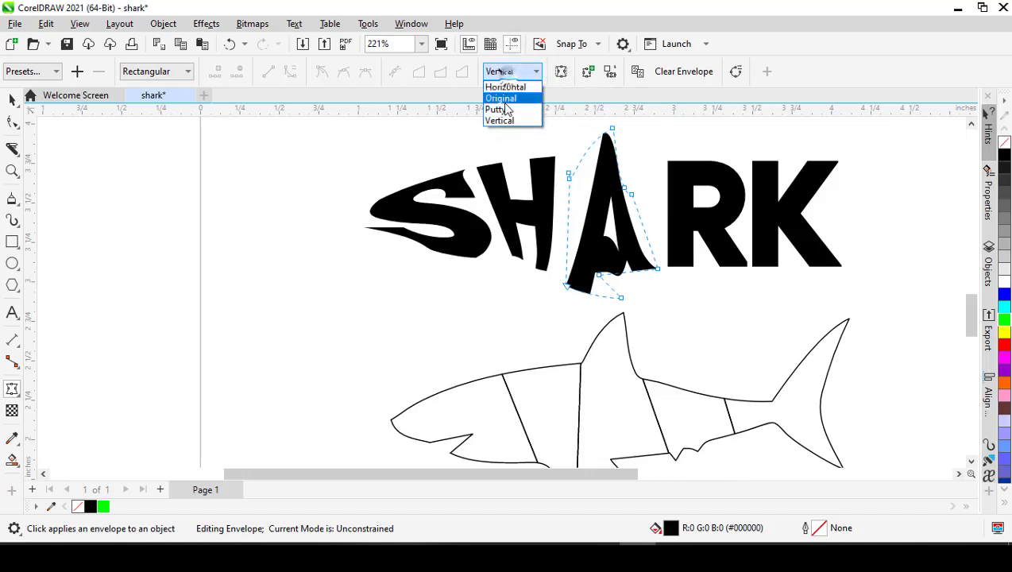
click(502, 109)
click(508, 74)
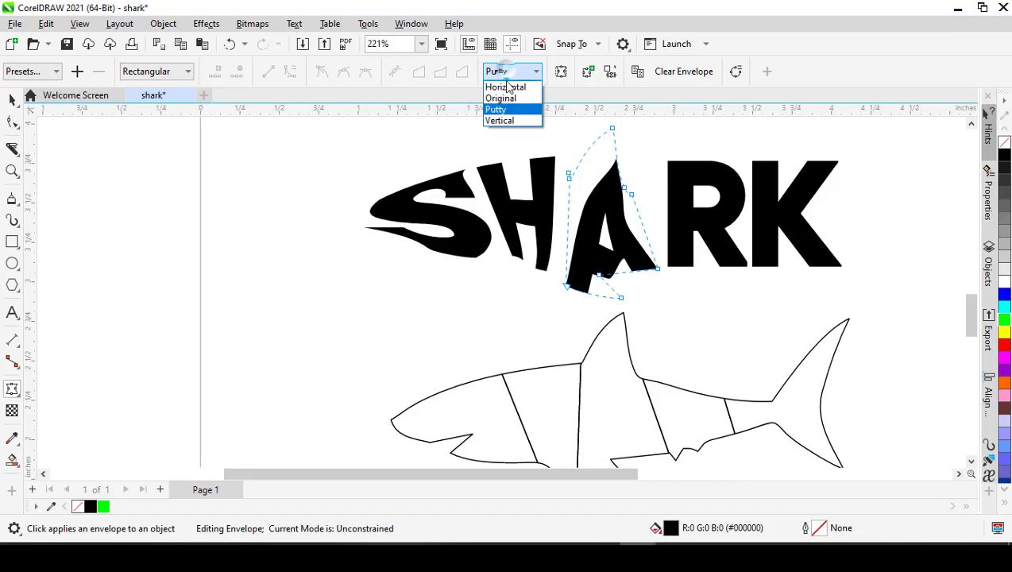
click(506, 120)
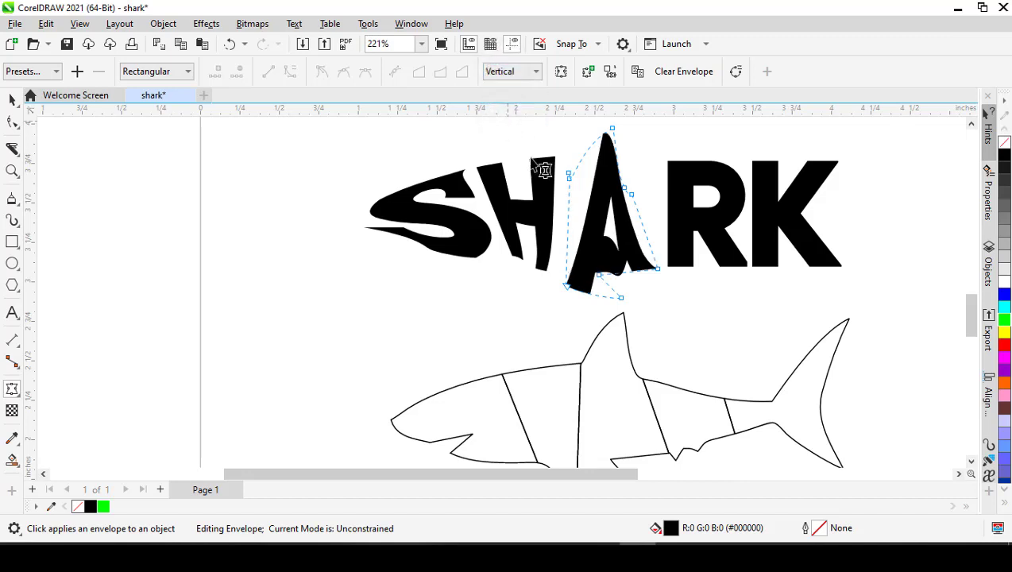
- Envelope the letter R with the shape of the body piece behind the dorsal fin, using the Putty mapping mode
click(692, 231)
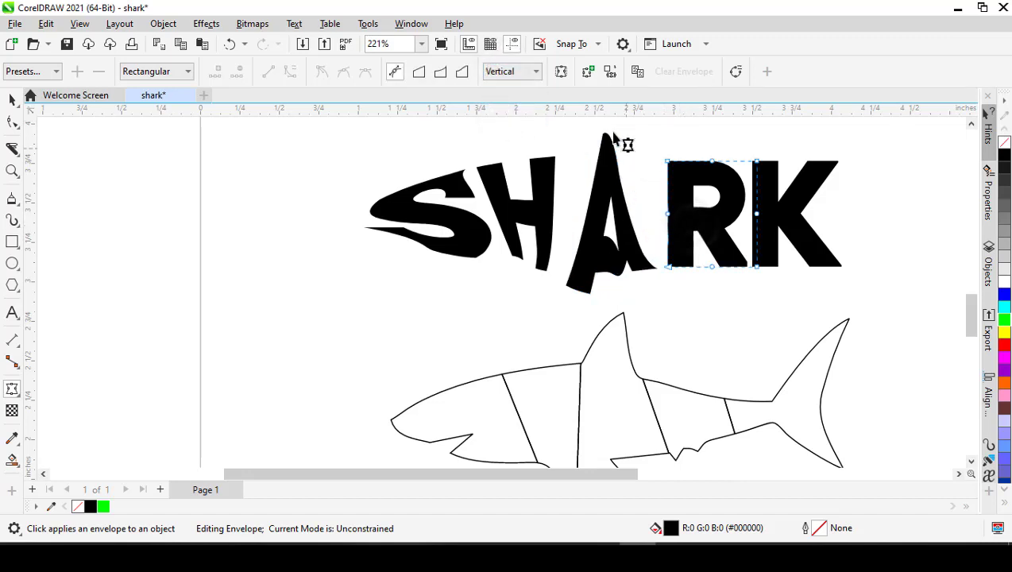
click(612, 72)
click(673, 414)
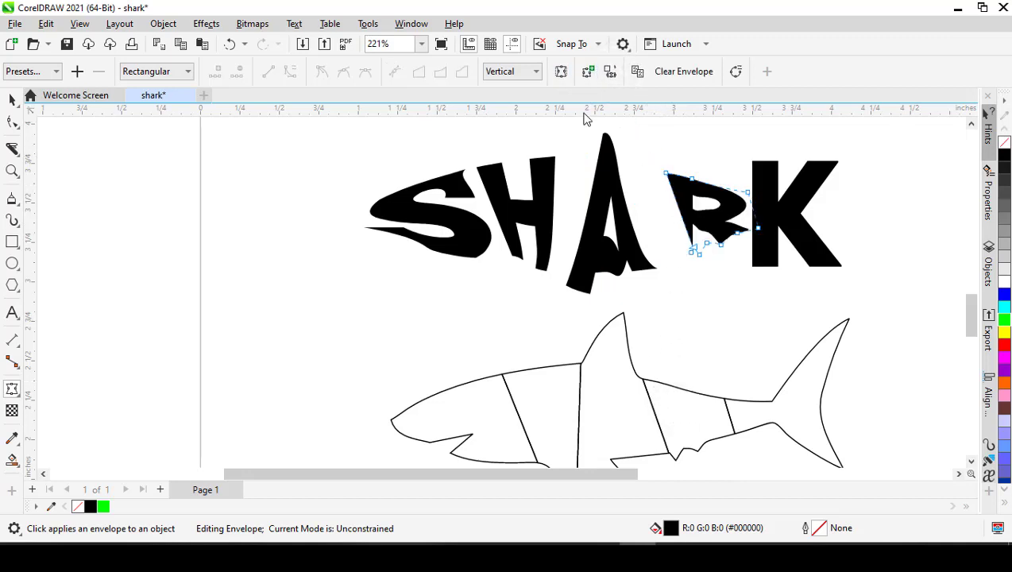
click(514, 72)
click(513, 109)
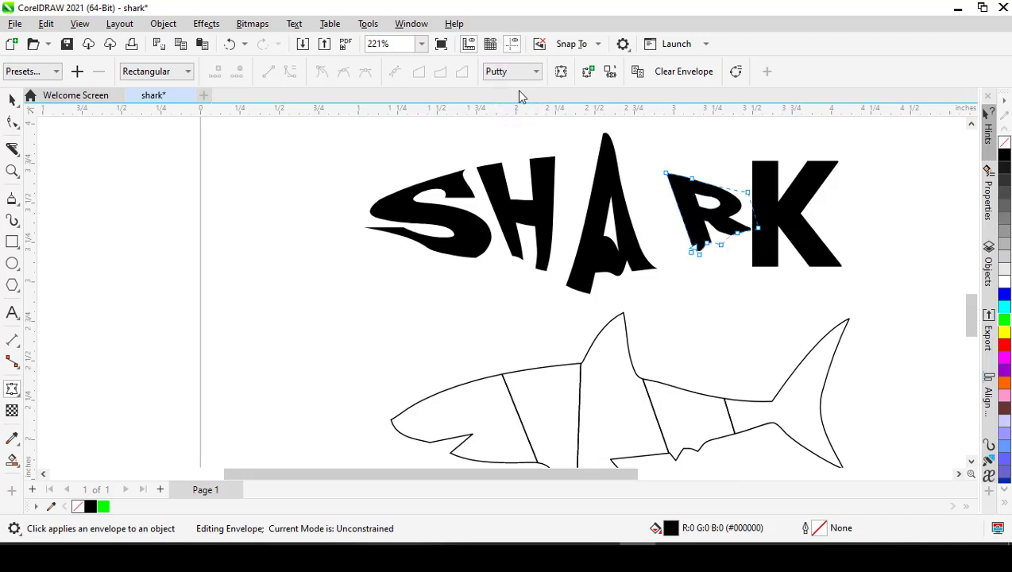
- Envelope the letter K with the shape of the tail piece and deselect it
click(792, 215)
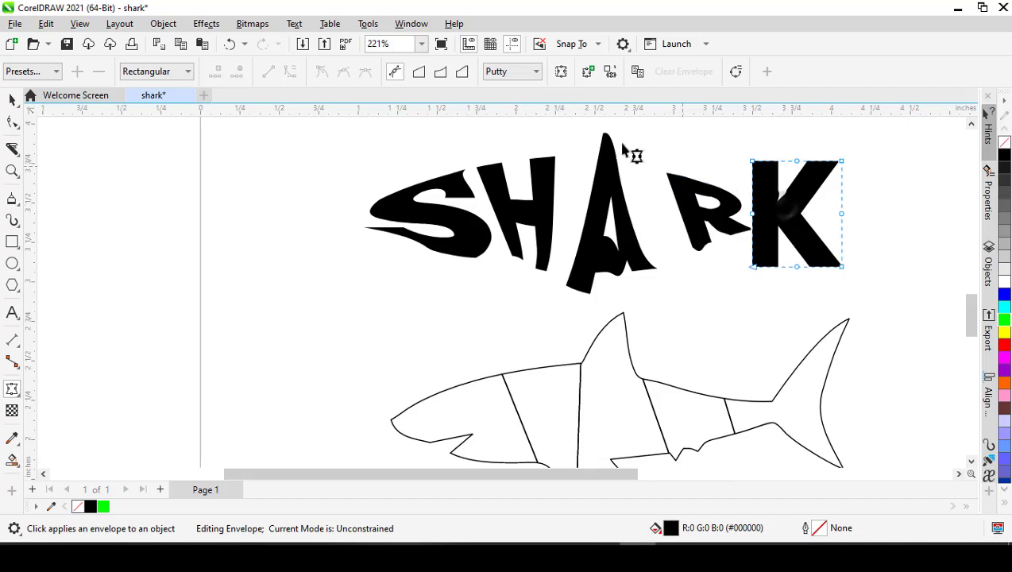
click(610, 72)
click(796, 401)
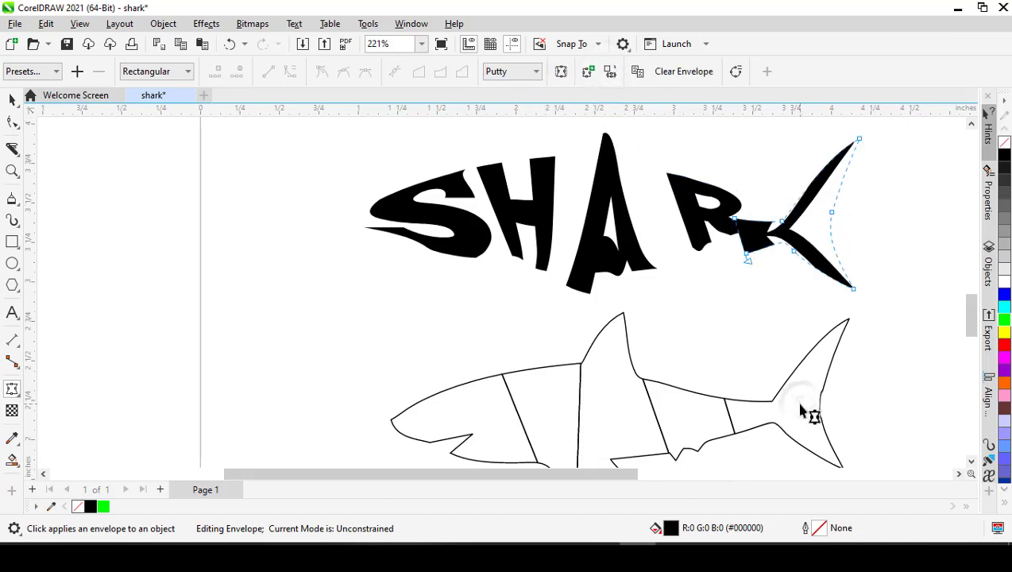
key(space)
click(700, 328)
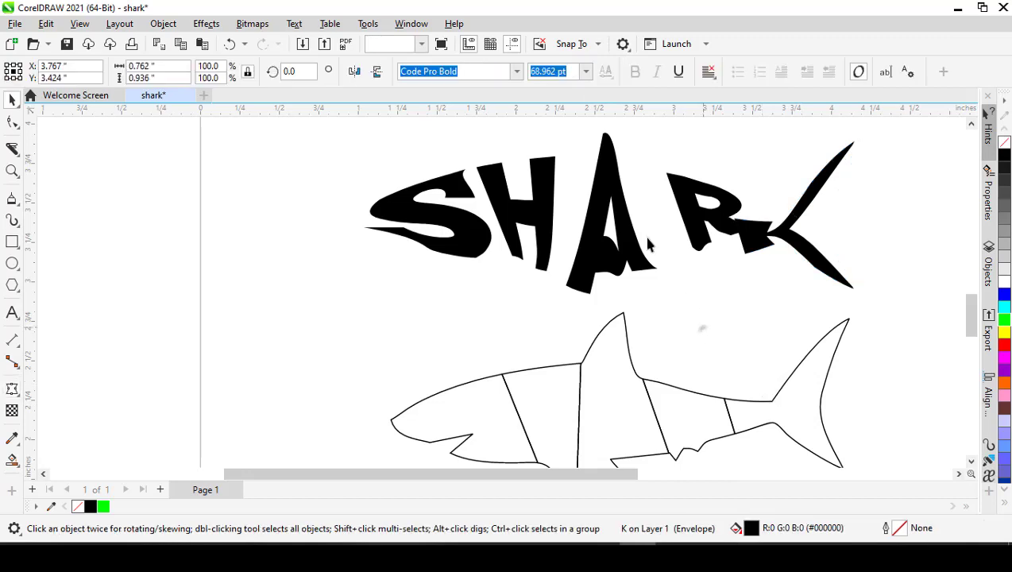
- Move the letters S, H and A onto the head, front body and dorsal fin pieces of the shark outline
scroll(618, 211, down, 2)
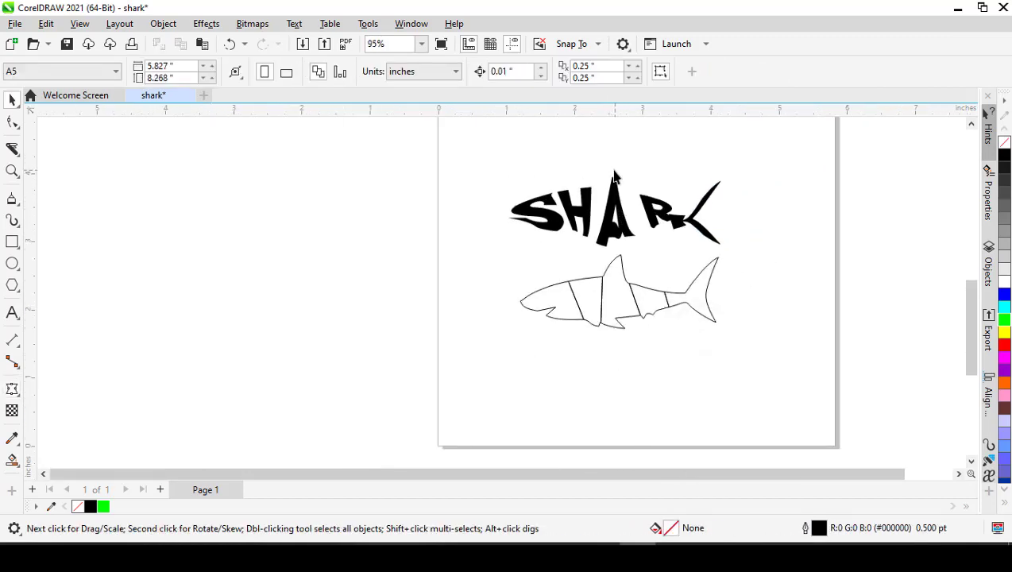
drag(474, 156, 807, 267)
click(500, 157)
scroll(532, 270, up, 1)
drag(538, 207, 554, 312)
drag(582, 213, 600, 310)
drag(650, 214, 657, 327)
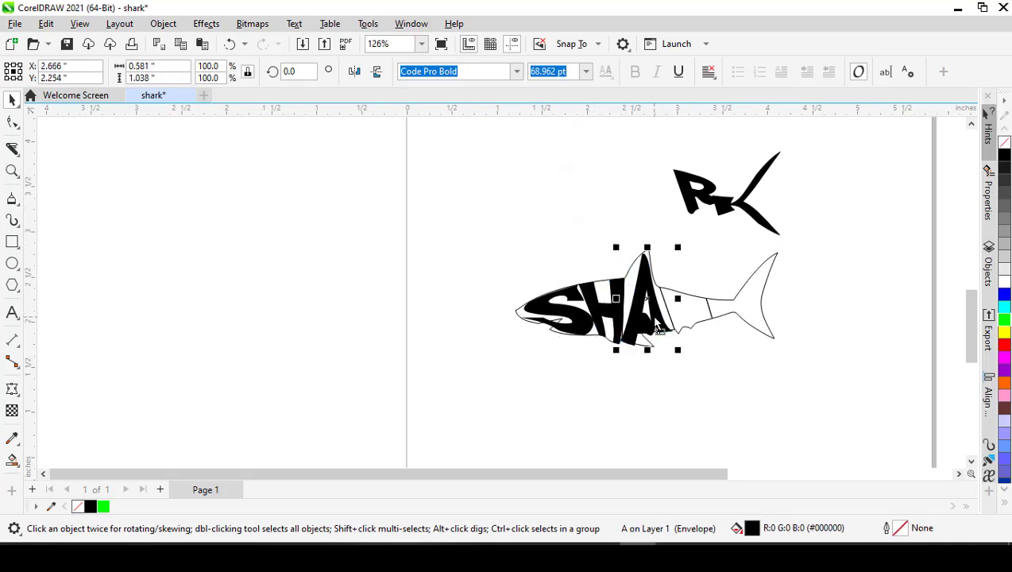
- Move the letters R and K onto the rear body and tail pieces of the shark outline
drag(690, 208, 677, 334)
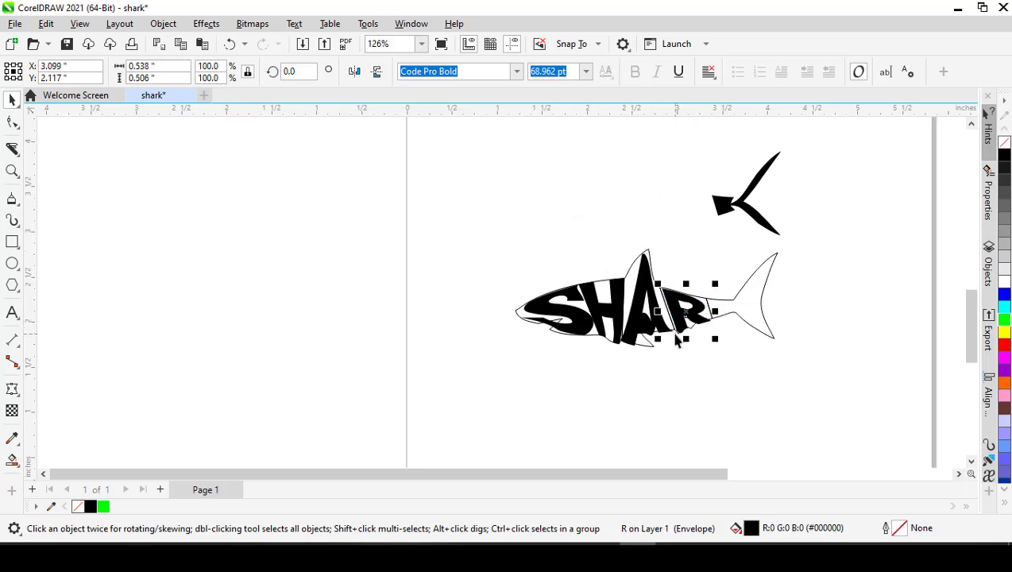
scroll(721, 321, up, 3)
scroll(709, 327, down, 1)
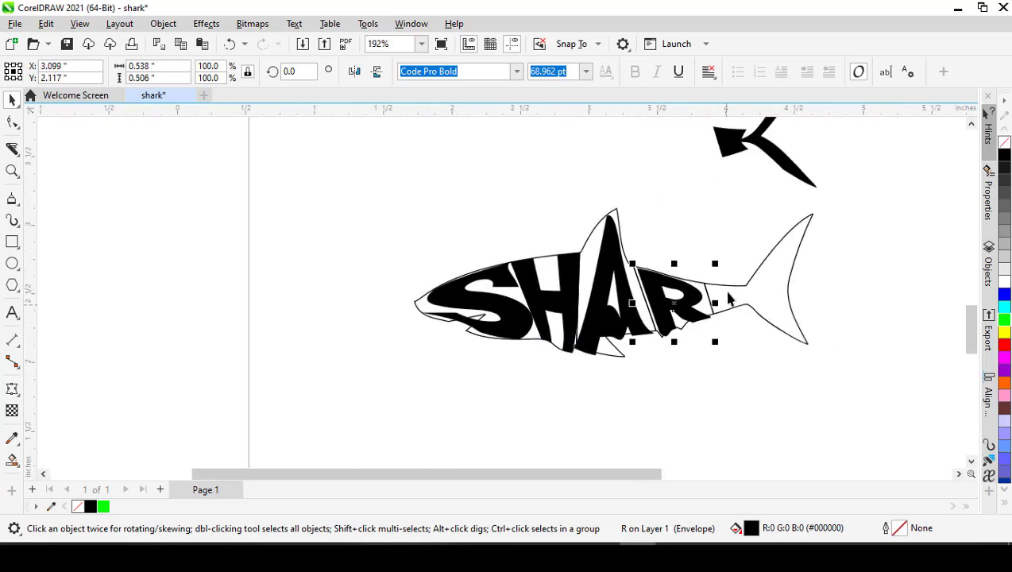
drag(737, 145, 727, 300)
scroll(722, 300, down, 2)
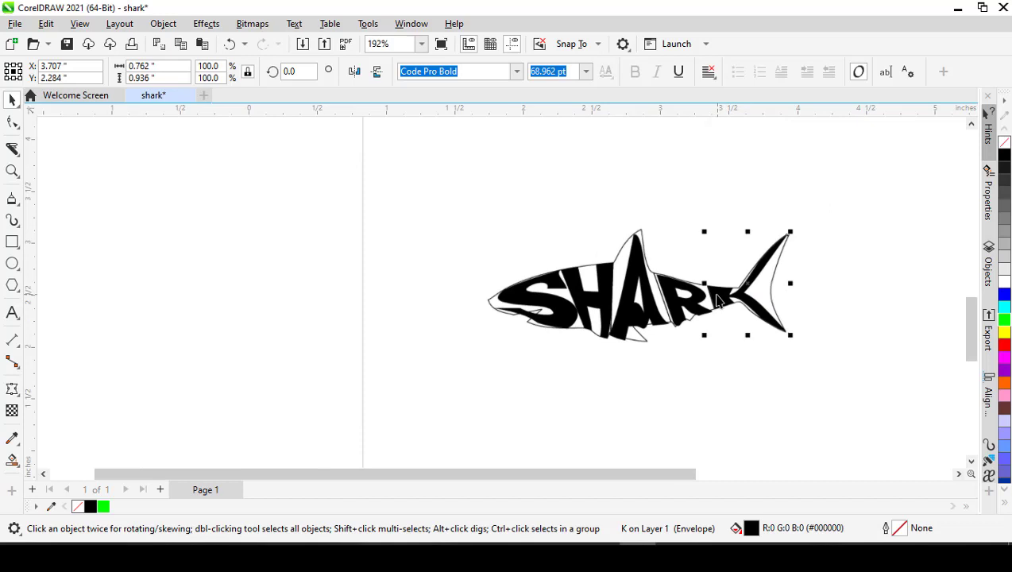
- Send the shark outline's five pieces to the back of the layer, behind the letters
click(596, 387)
scroll(650, 283, up, 4)
click(632, 253)
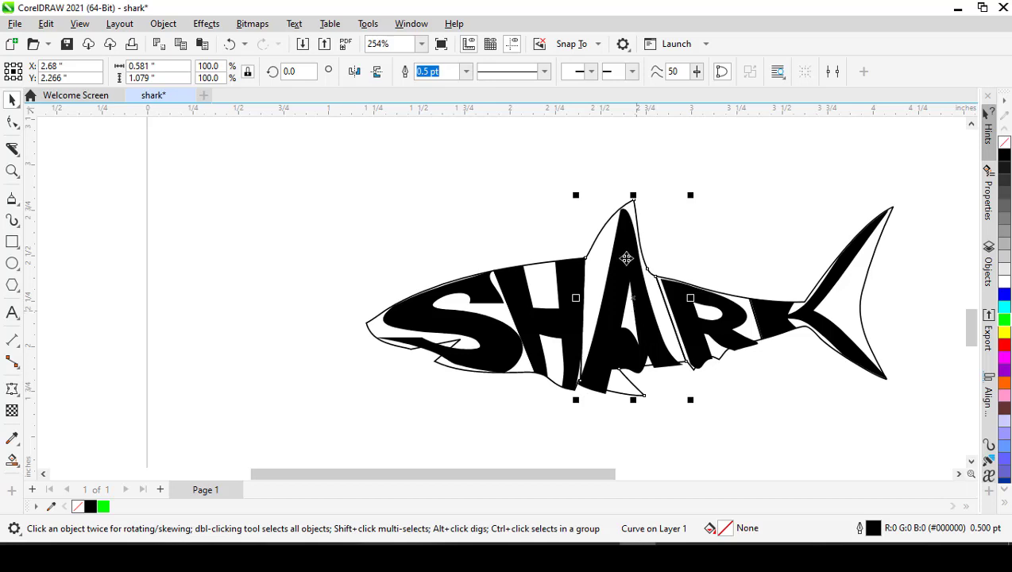
click(441, 218)
click(492, 365)
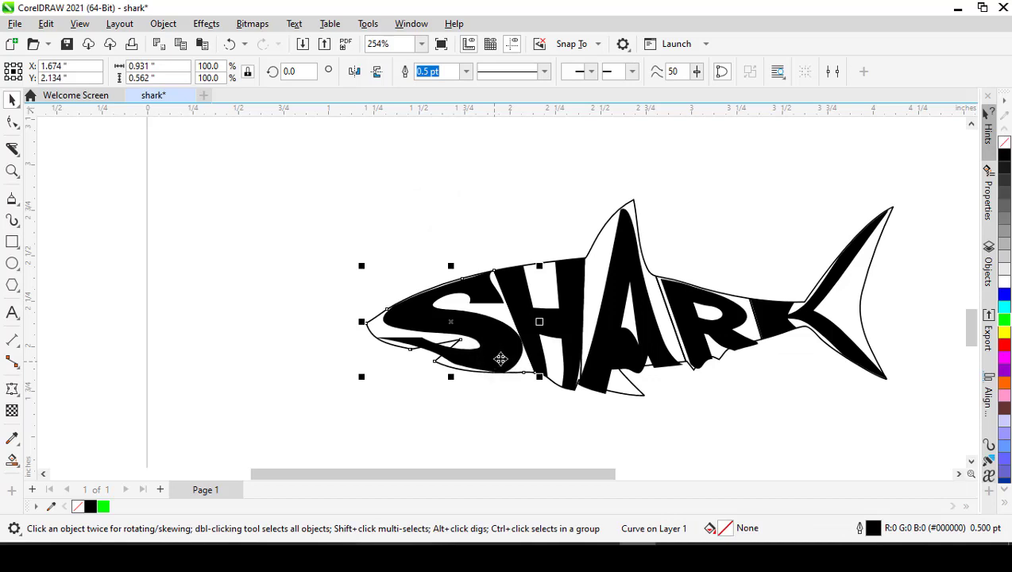
key(shift+Page_Down)
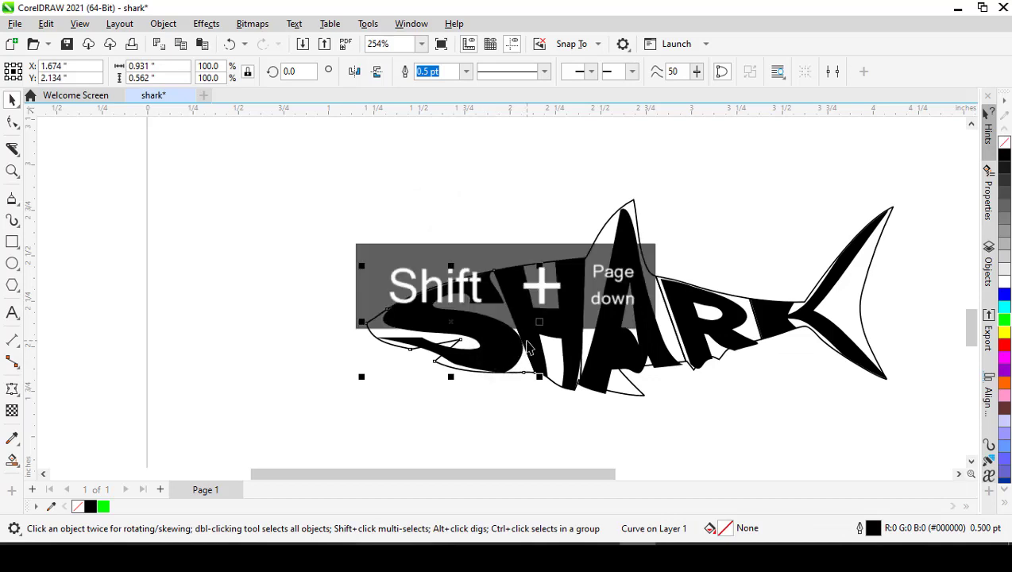
click(542, 278)
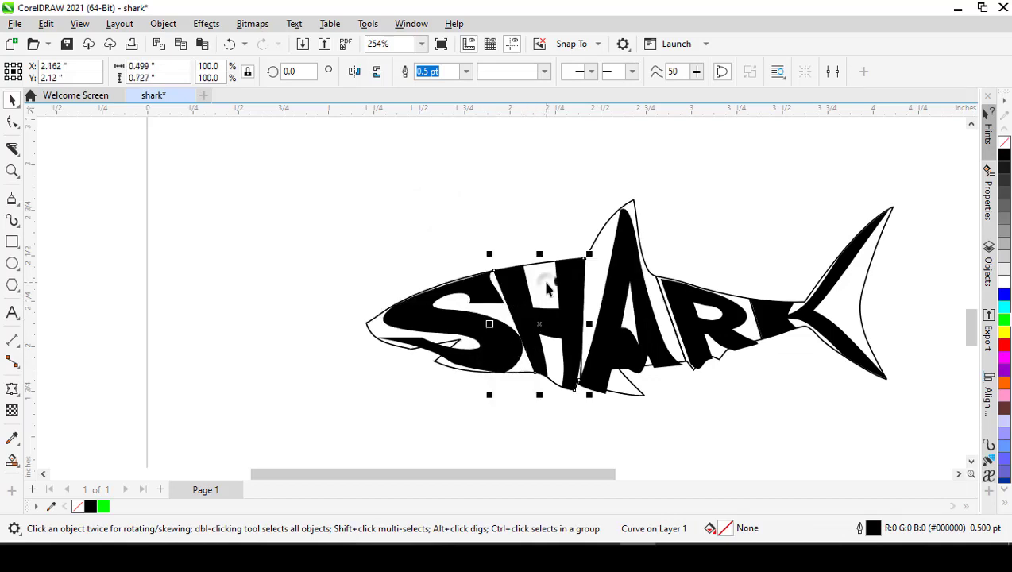
key(shift+Page_Down)
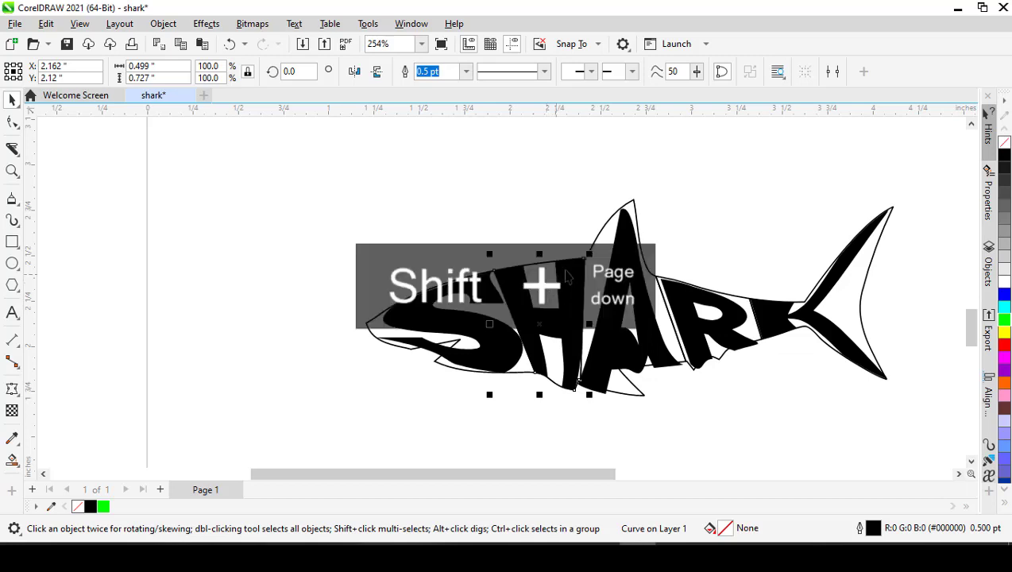
click(592, 249)
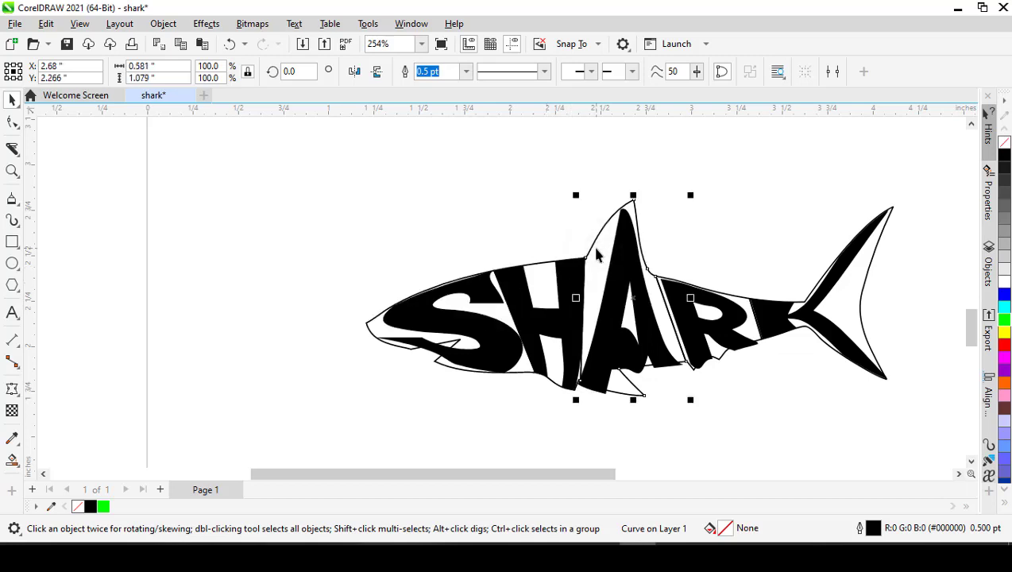
click(689, 319)
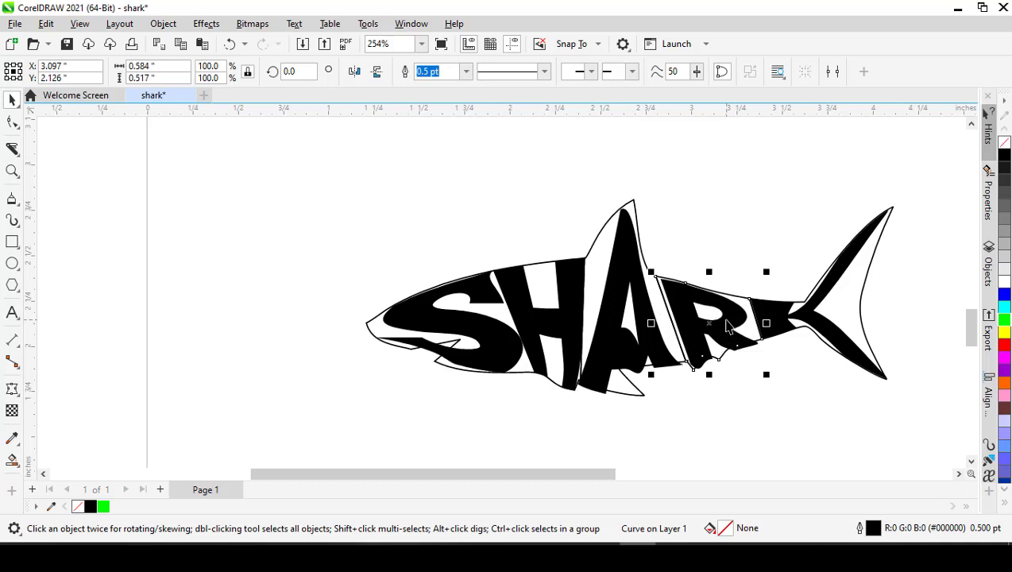
key(shift+Page_Down)
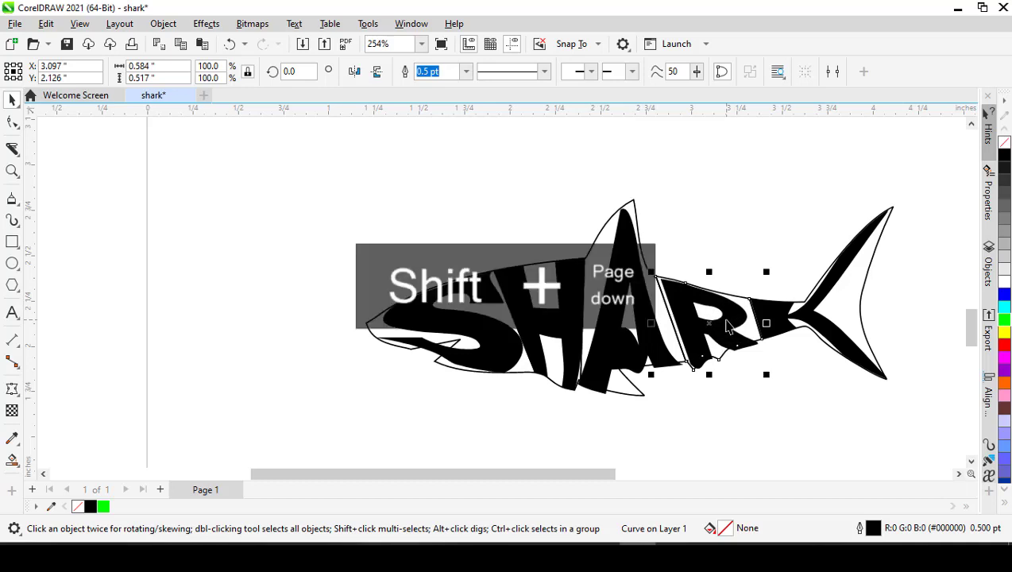
click(848, 316)
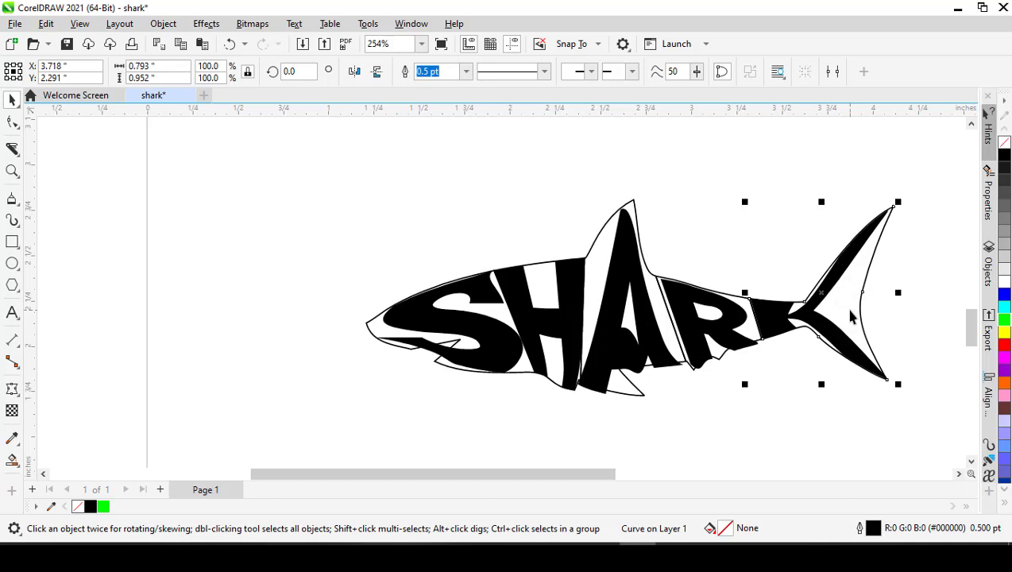
- Edit the letter A's envelope, raising its peak above the dorsal fin tip and pulling its upper front node towards the H
click(496, 352)
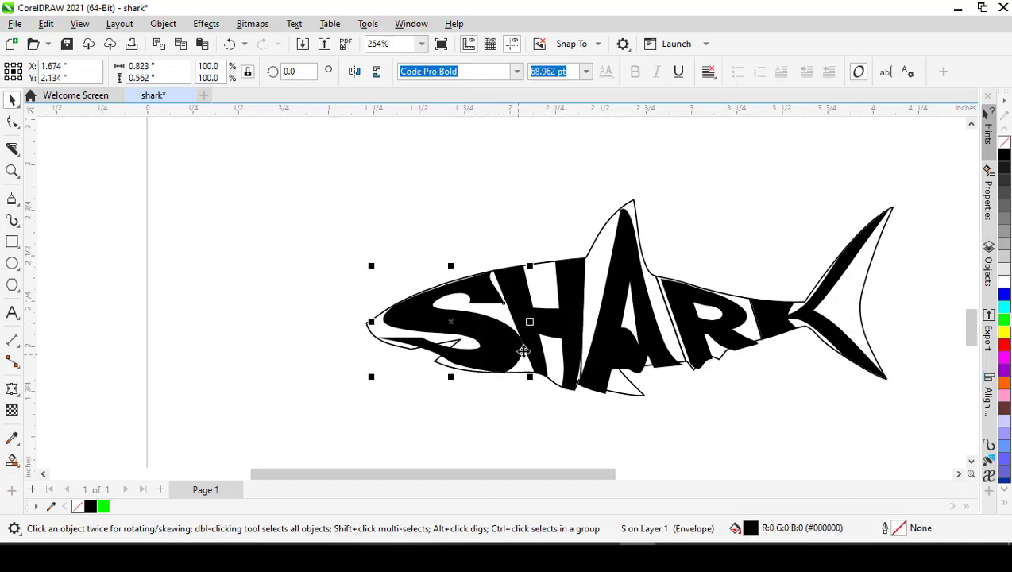
click(609, 361)
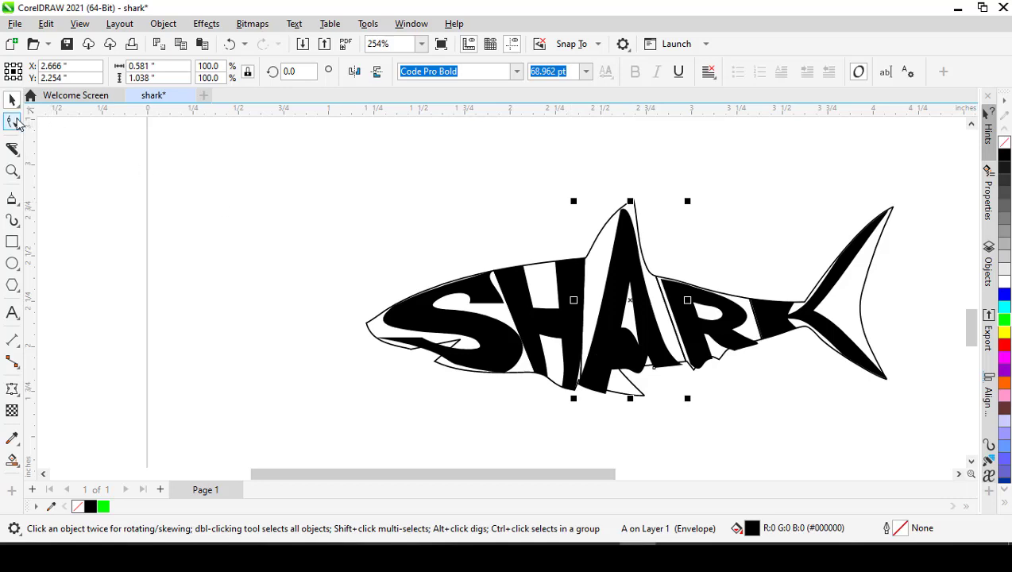
click(12, 388)
click(660, 244)
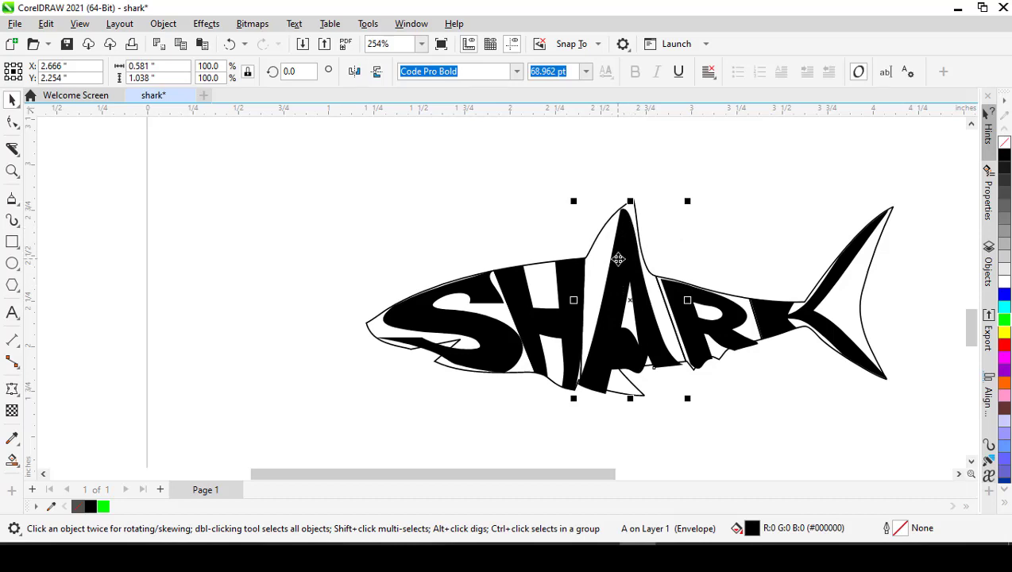
double_click(617, 259)
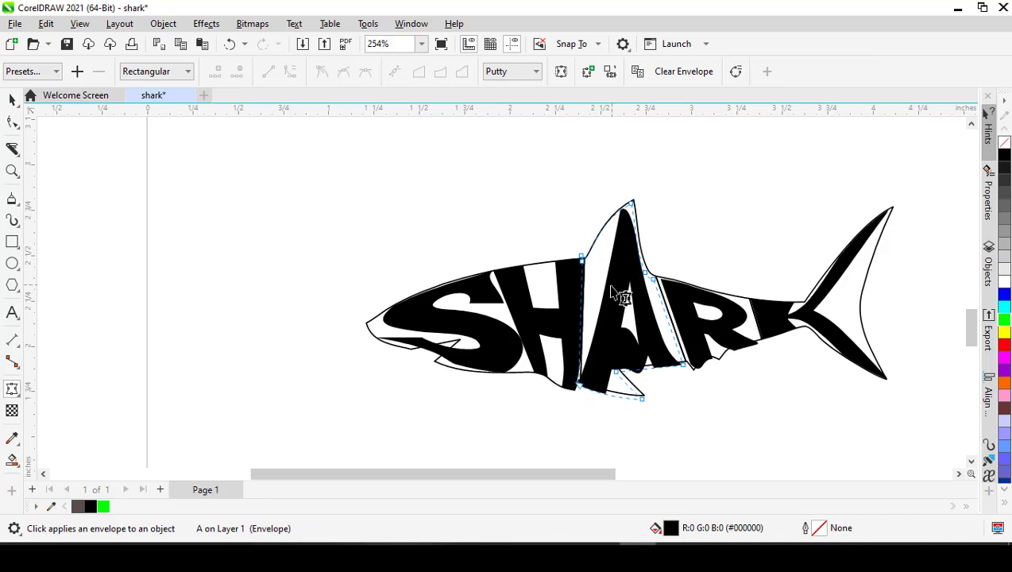
drag(581, 257, 584, 262)
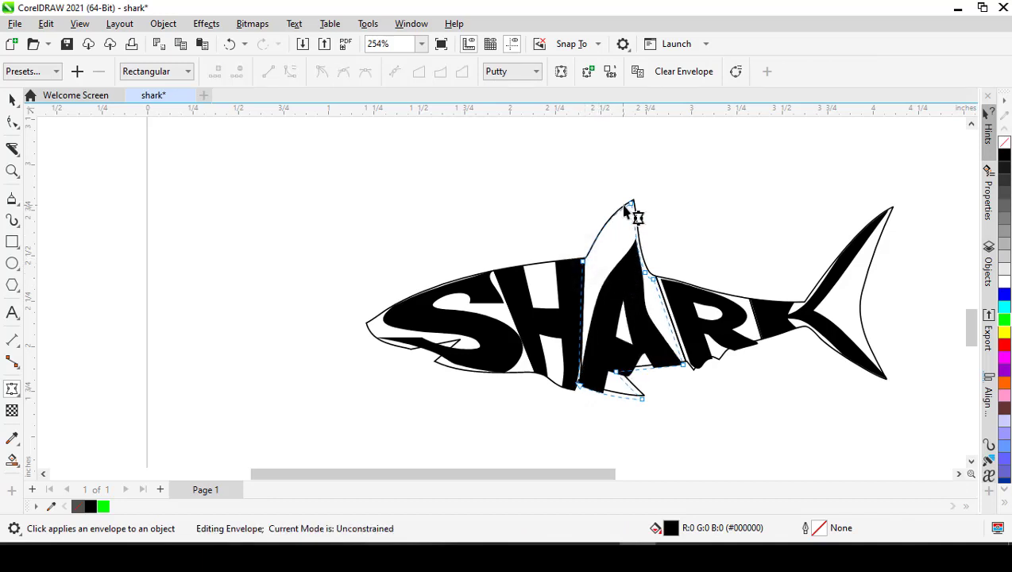
drag(646, 215, 642, 142)
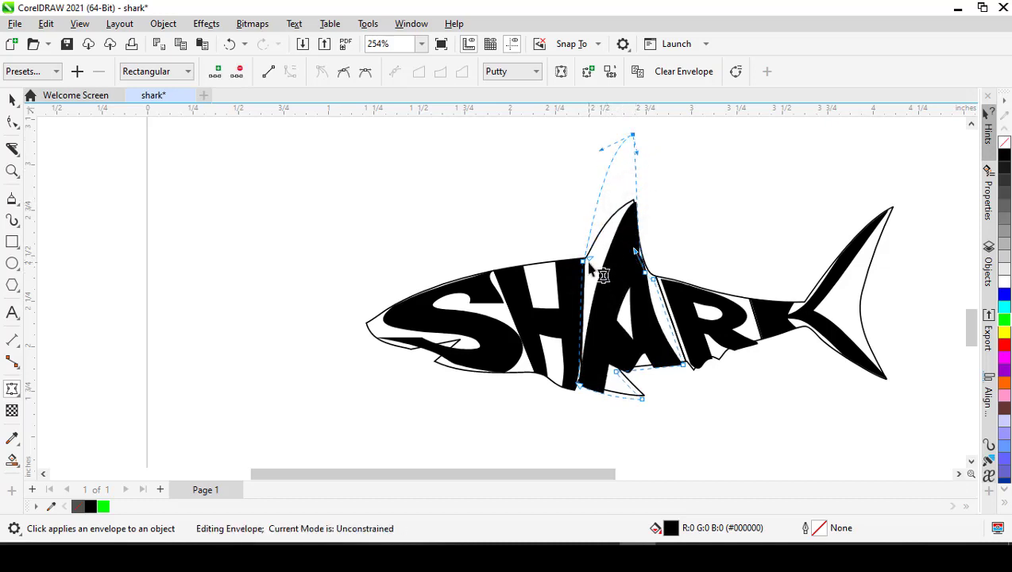
mouse_move(588, 259)
mouse_down()
mouse_move(573, 246)
mouse_move(605, 270)
mouse_move(587, 273)
mouse_up()
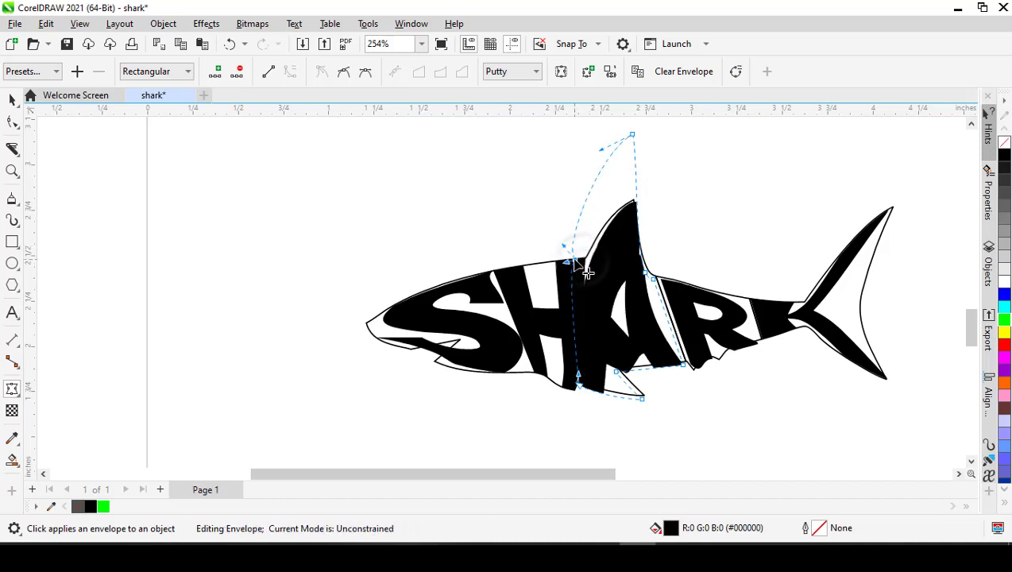
- Adjust the lower nodes of the letter A's envelope to follow the notch and bottom edge around the pectoral fin
scroll(615, 401, up, 1)
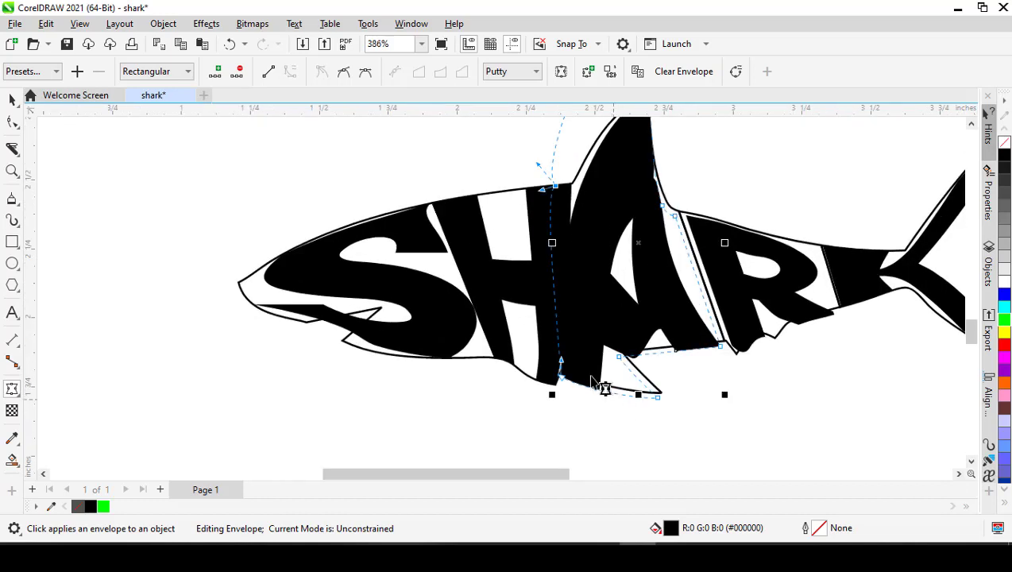
drag(660, 399, 720, 402)
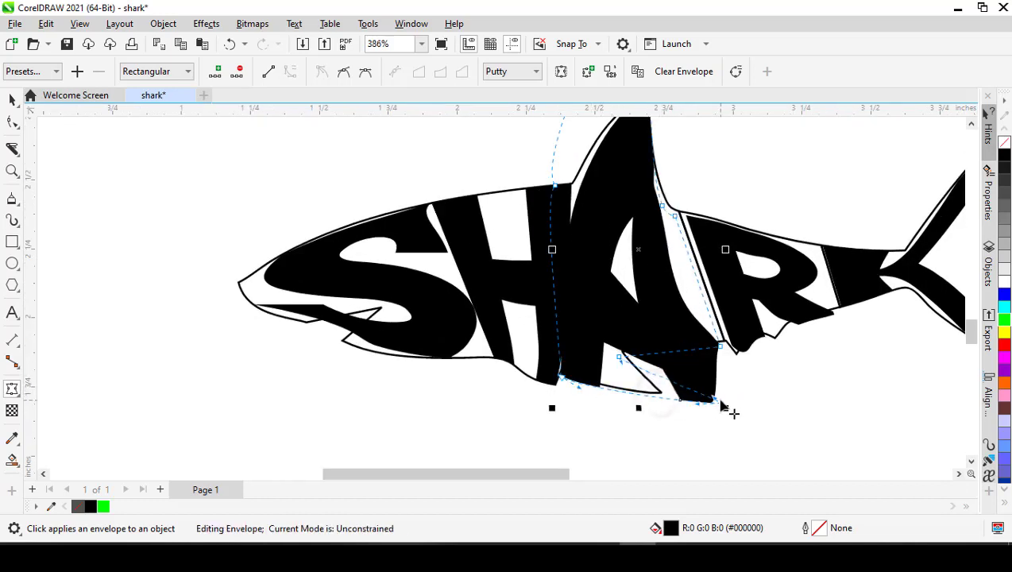
click(725, 408)
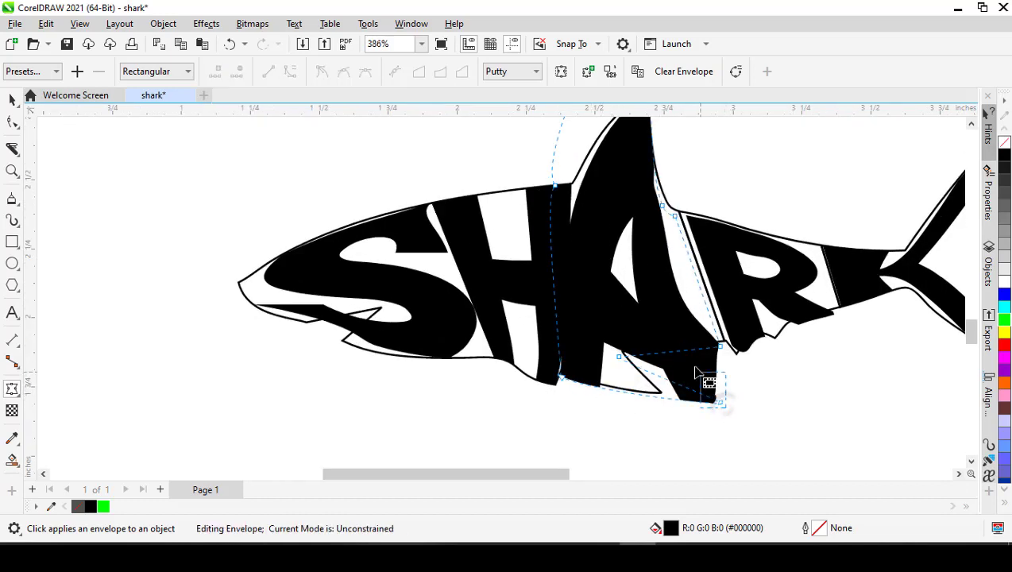
drag(720, 404, 628, 352)
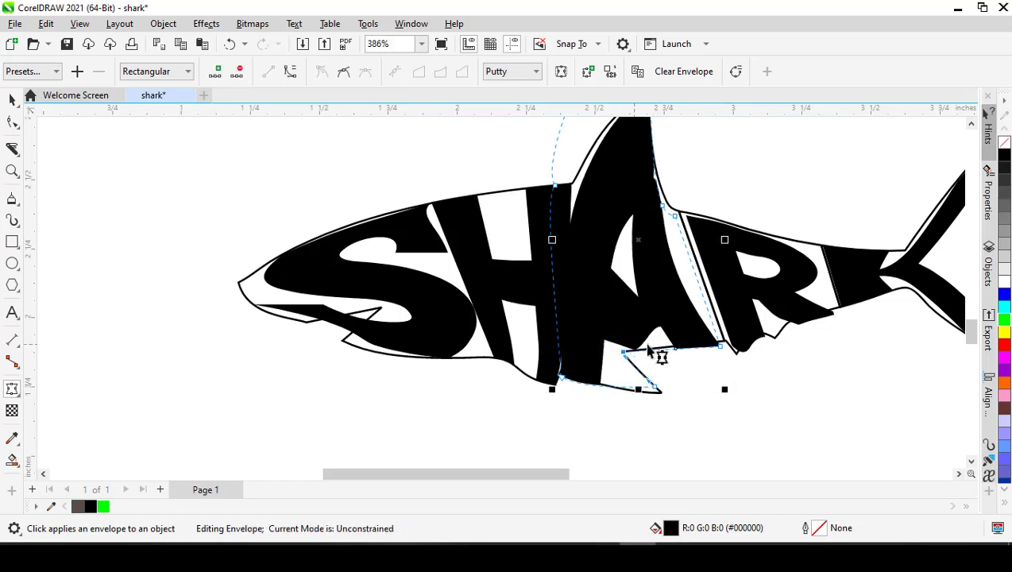
drag(723, 348, 721, 343)
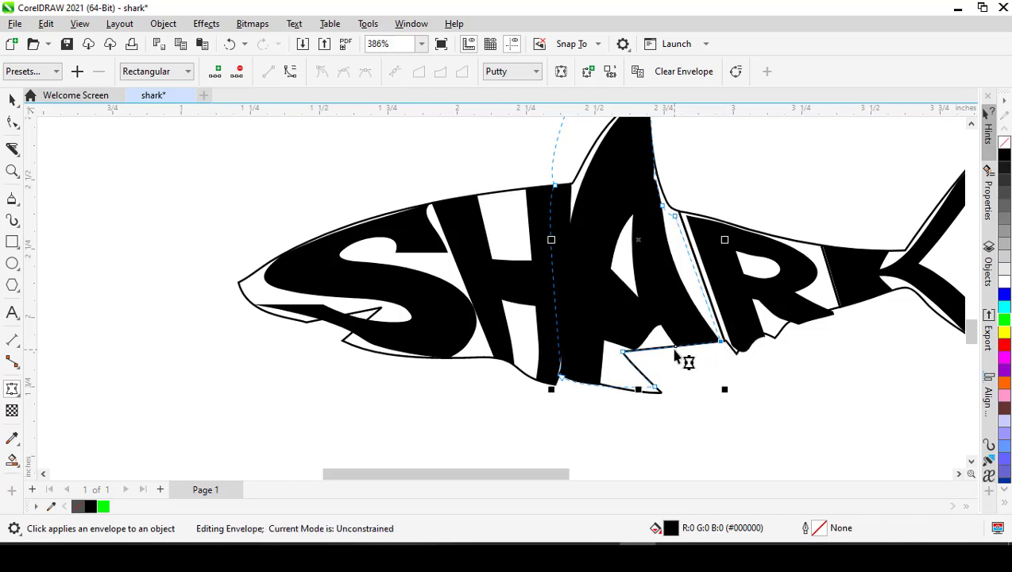
key(space)
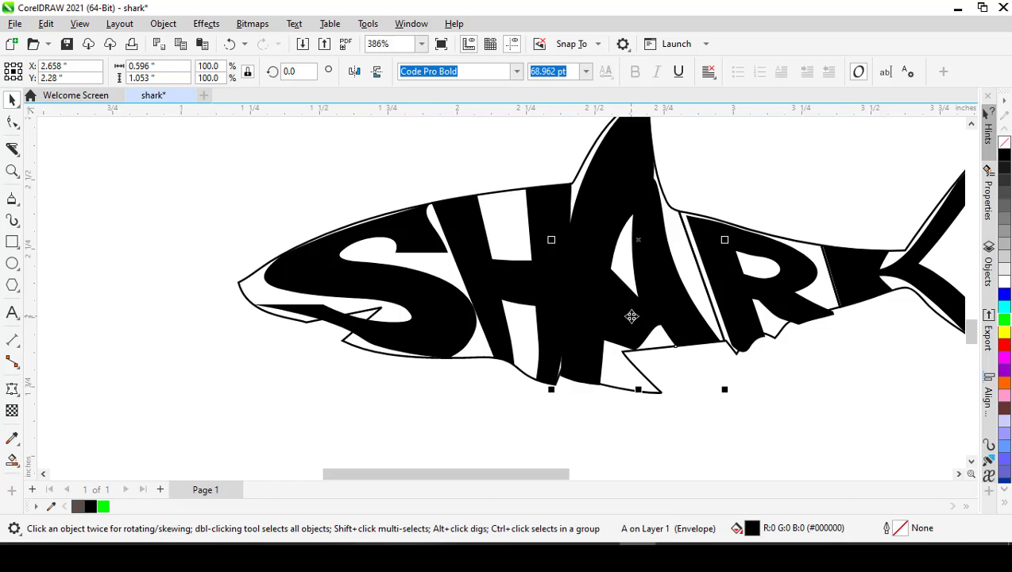
- Convert the letter A to curves and reshape the base of its inner counter and the underside of its crossbar
key(ctrl+q)
key(F10)
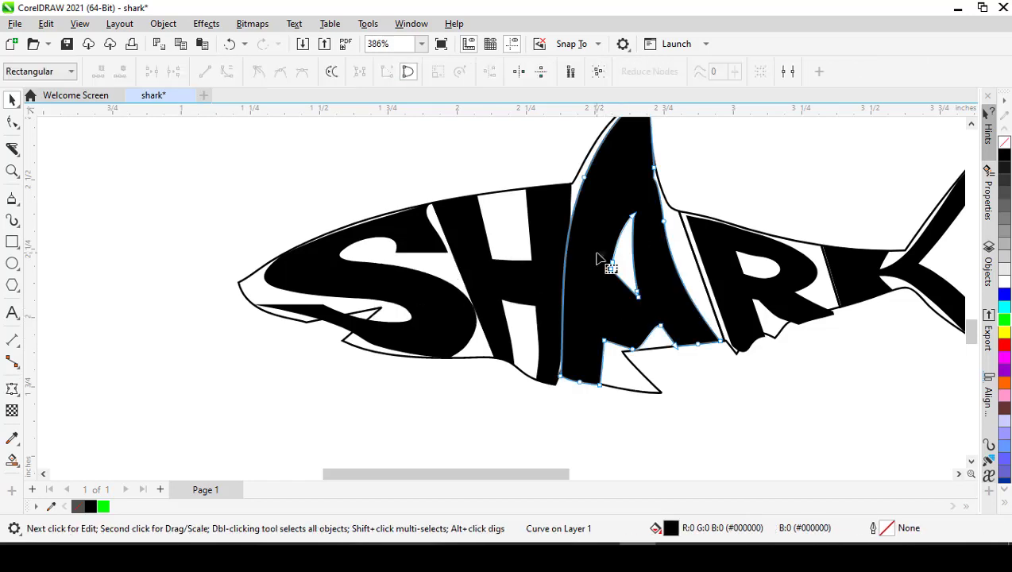
click(638, 294)
mouse_move(640, 299)
mouse_down()
mouse_move(653, 286)
mouse_move(647, 292)
mouse_up()
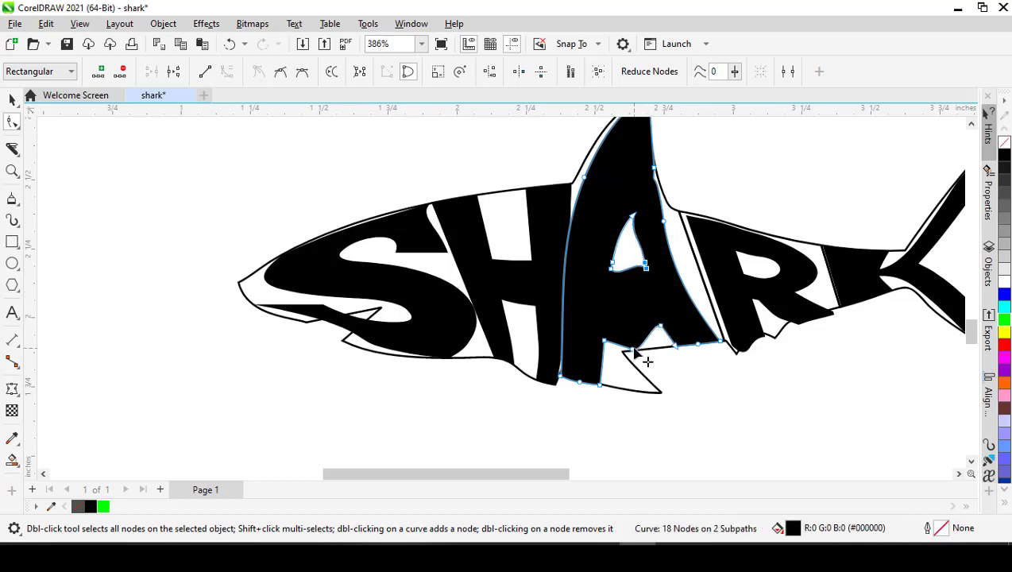
double_click(636, 350)
drag(672, 334, 644, 346)
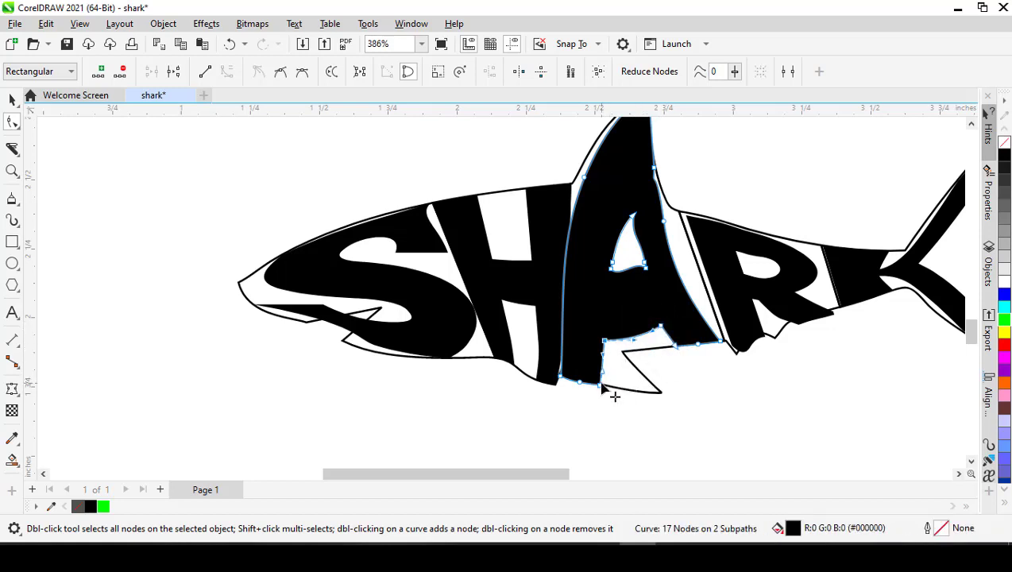
- Extend the letter A's front leg into the pectoral fin, fitting its nodes to the fin's tip and inner notch
drag(602, 386, 662, 392)
scroll(592, 349, up, 2)
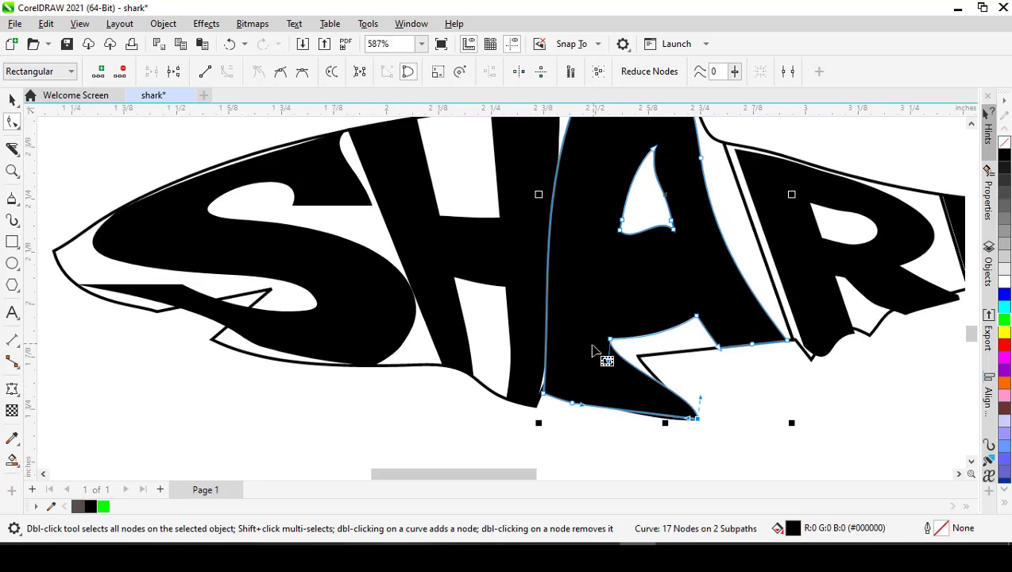
scroll(592, 349, up, 1)
drag(616, 339, 704, 429)
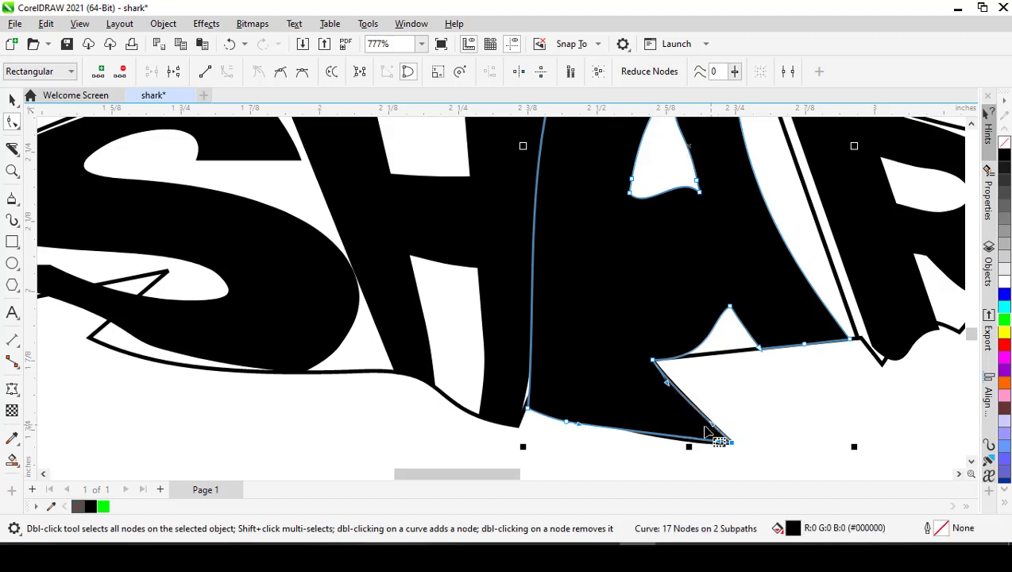
- Delete the extra node on the front leg's bottom edge and reshape the A's front edge away from the H
double_click(567, 423)
click(529, 411)
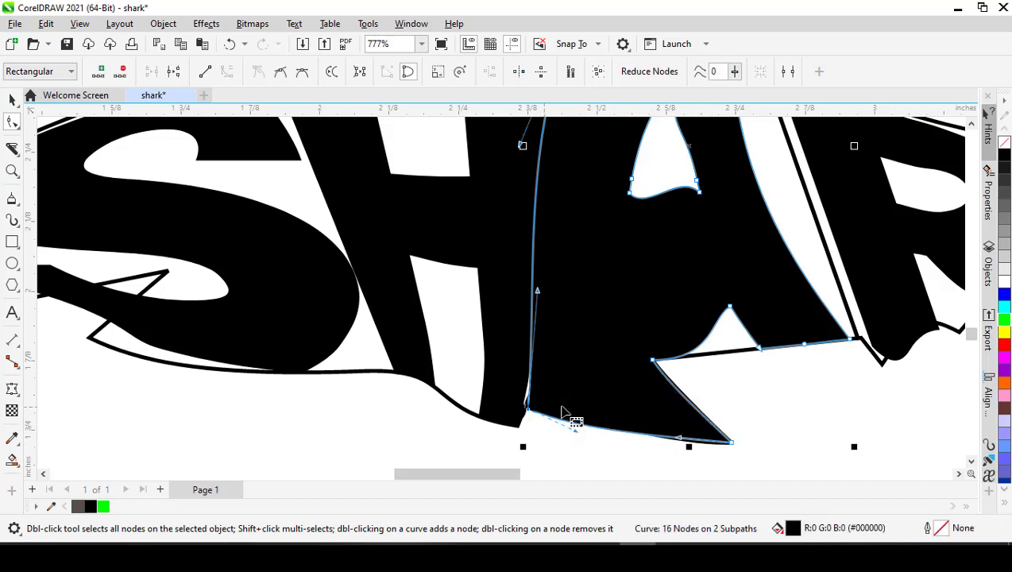
scroll(589, 400, down, 1)
mouse_move(544, 406)
mouse_down()
mouse_move(566, 407)
mouse_move(552, 400)
mouse_up()
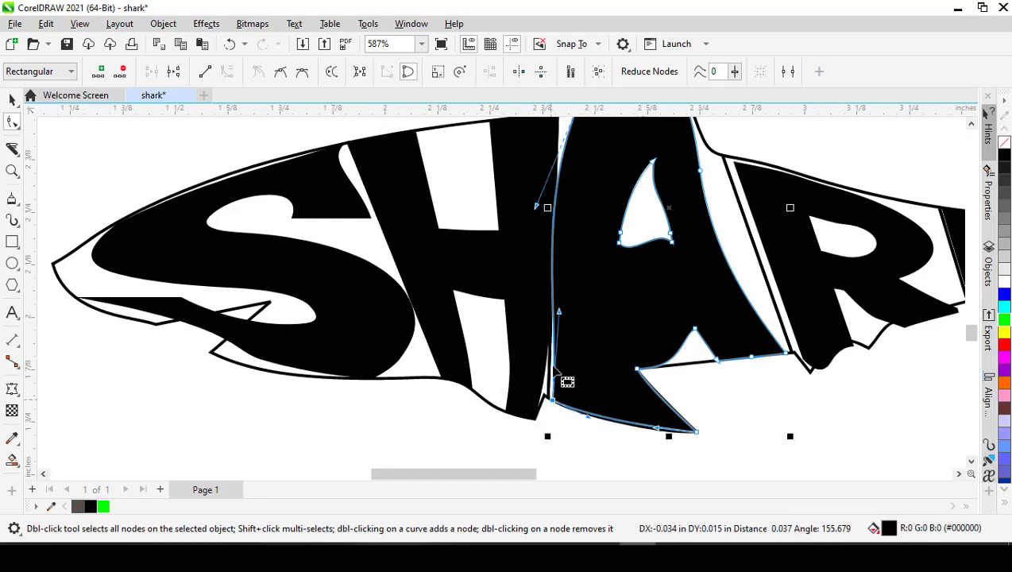
drag(560, 312, 567, 288)
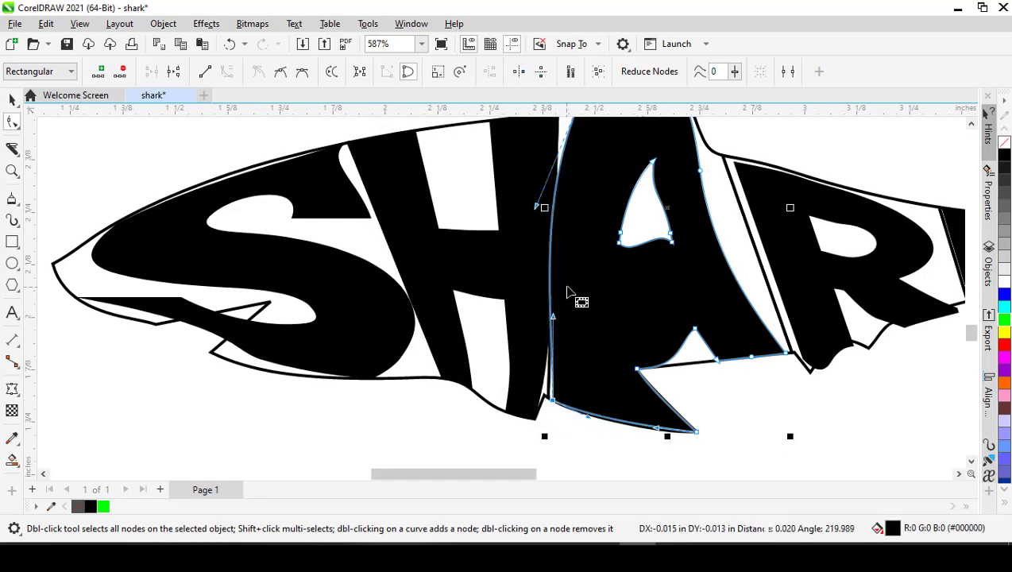
- Fit the letter A's peak to the dorsal fin tip and curve its front edge along the fin outline
scroll(568, 274, down, 1)
scroll(641, 126, up, 1)
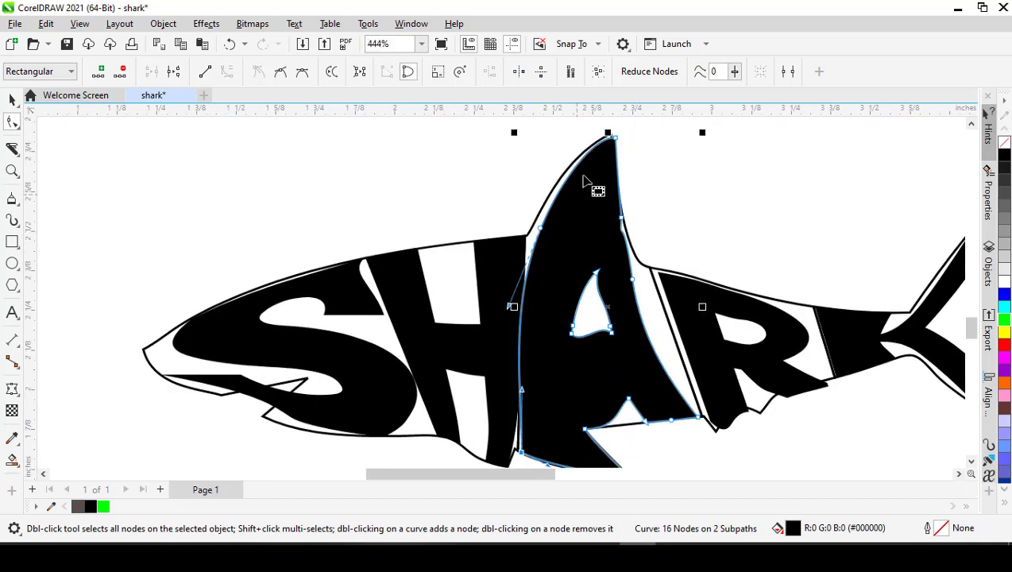
scroll(595, 256, up, 1)
scroll(605, 158, down, 1)
scroll(596, 158, up, 2)
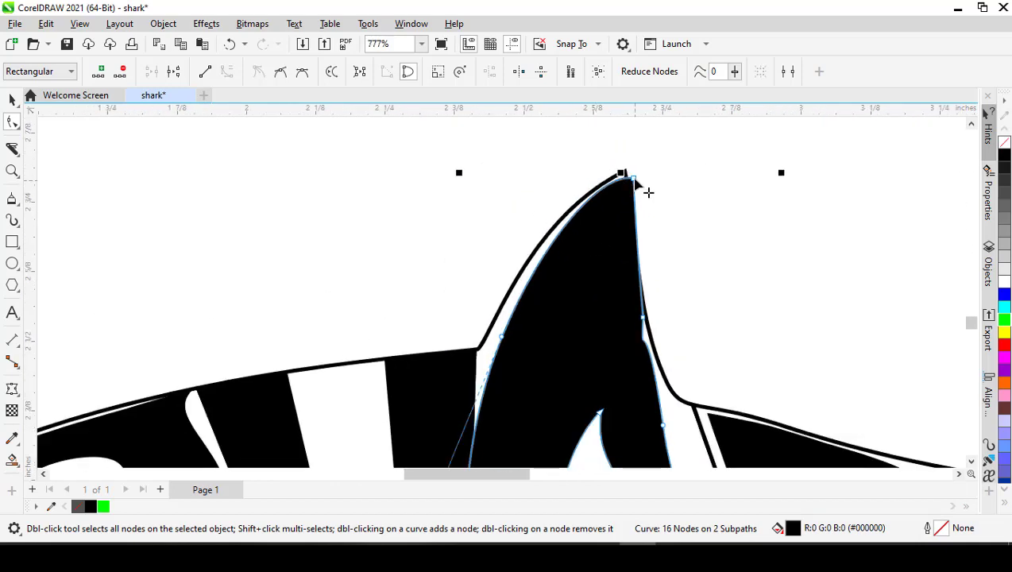
drag(627, 175, 625, 169)
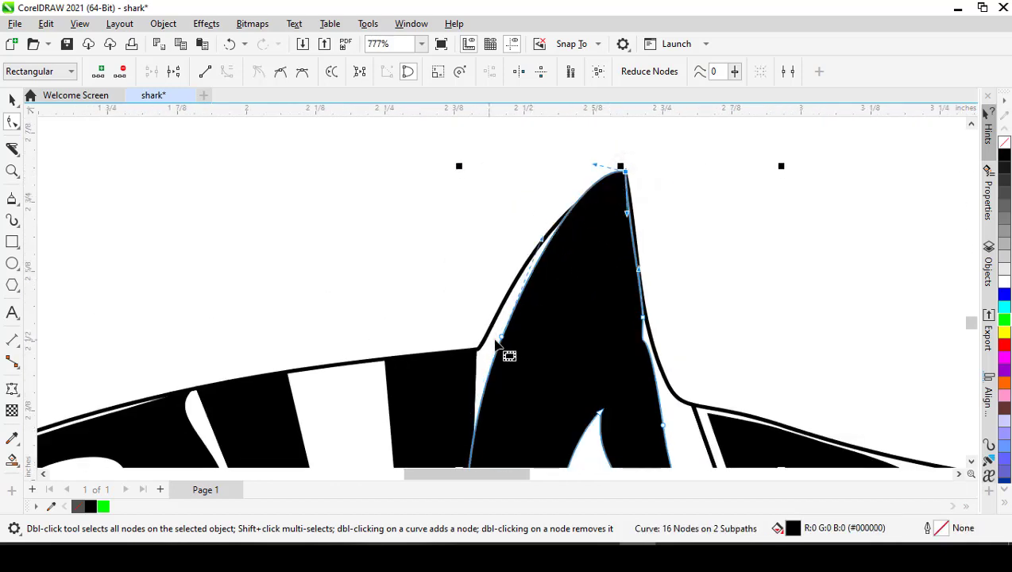
drag(502, 337, 508, 339)
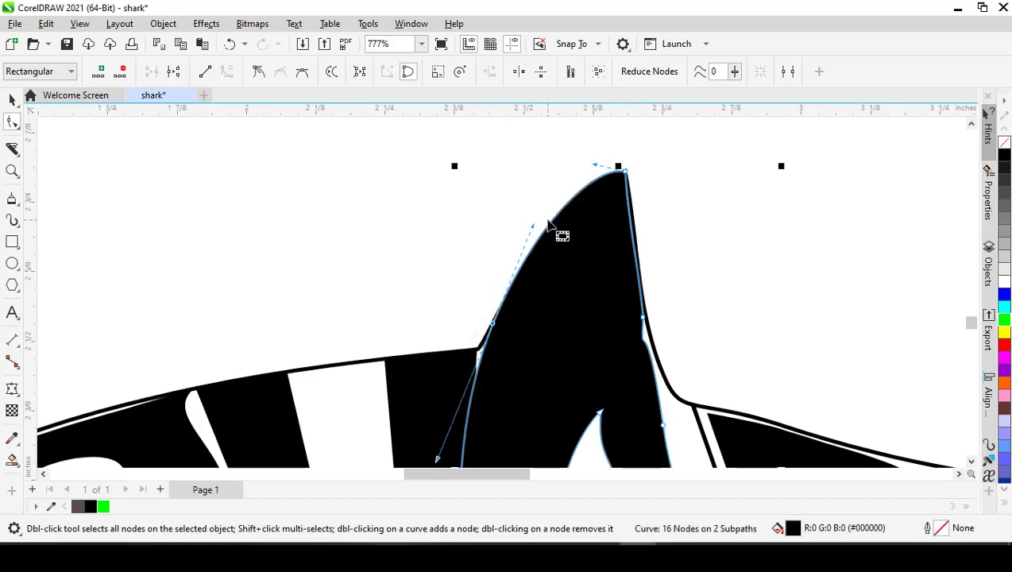
drag(593, 166, 595, 179)
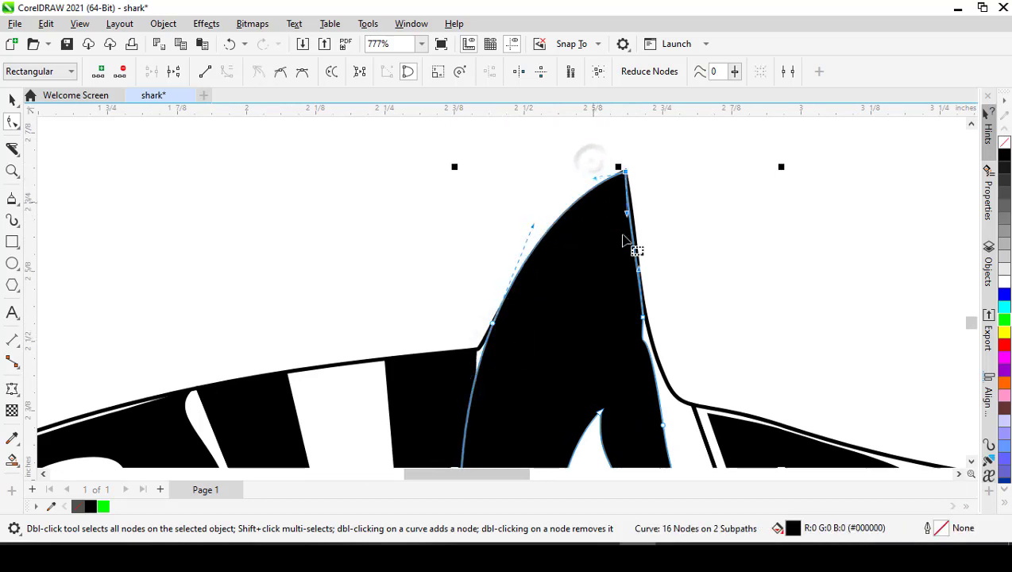
- Delete the extra node on the A's rear edge and pull the next node out to the rear base of the dorsal fin
key(Delete)
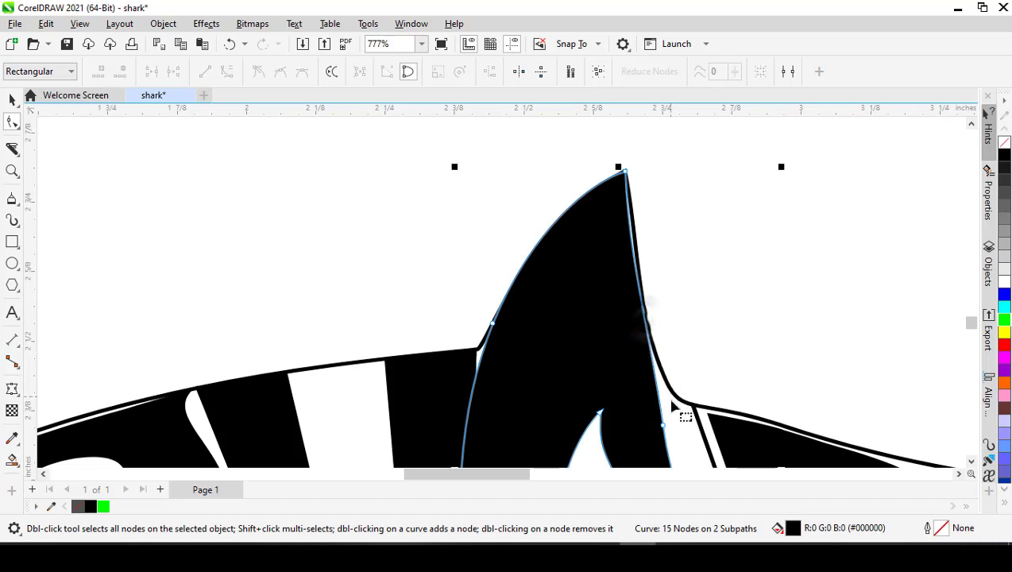
scroll(591, 195, down, 2)
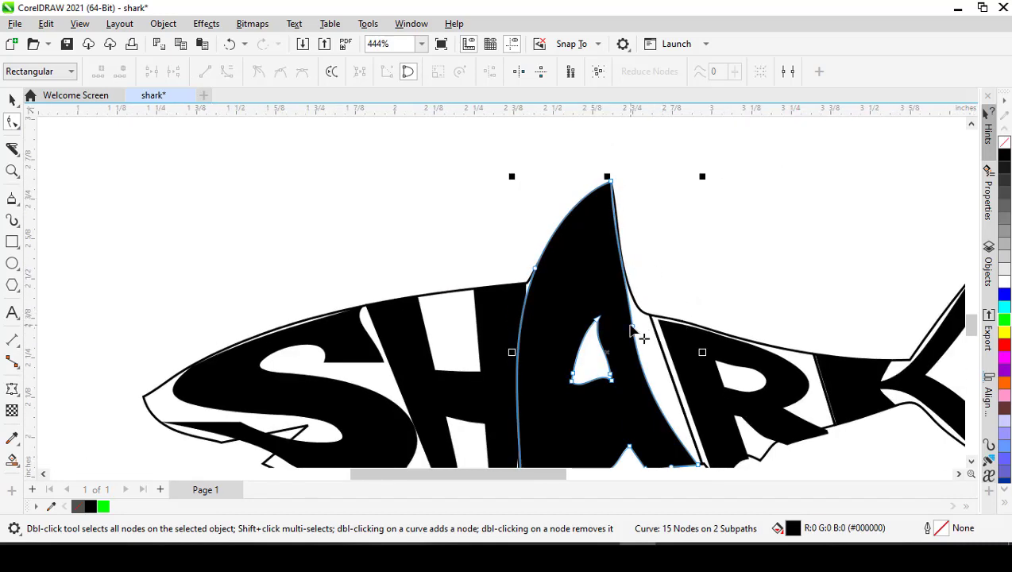
drag(631, 328, 692, 347)
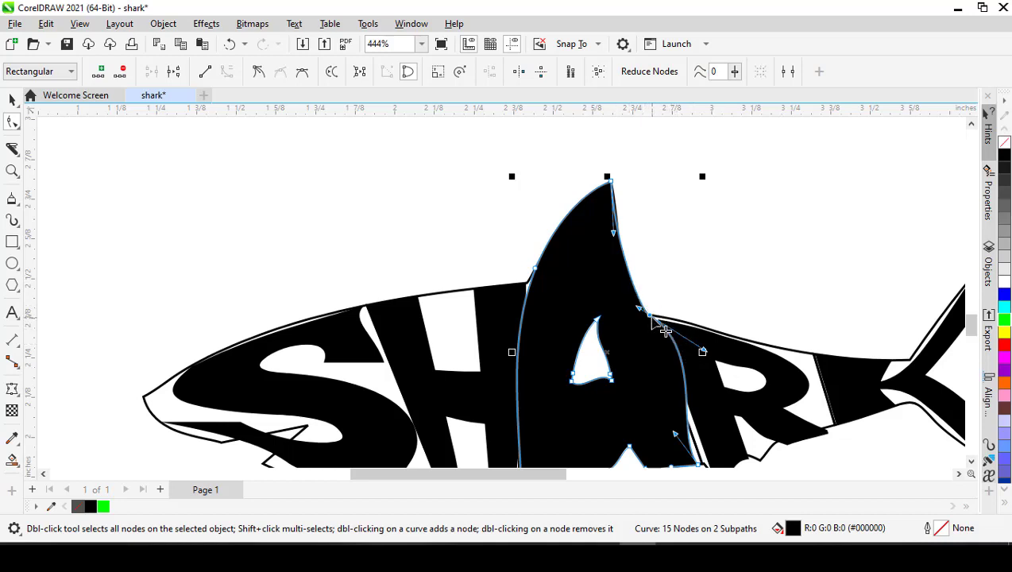
- Make the node at the dorsal fin's rear base a cusp and straighten the A's rear edge down to its repositioned rear foot corner
click(258, 73)
drag(703, 351, 659, 355)
scroll(659, 444, down, 3)
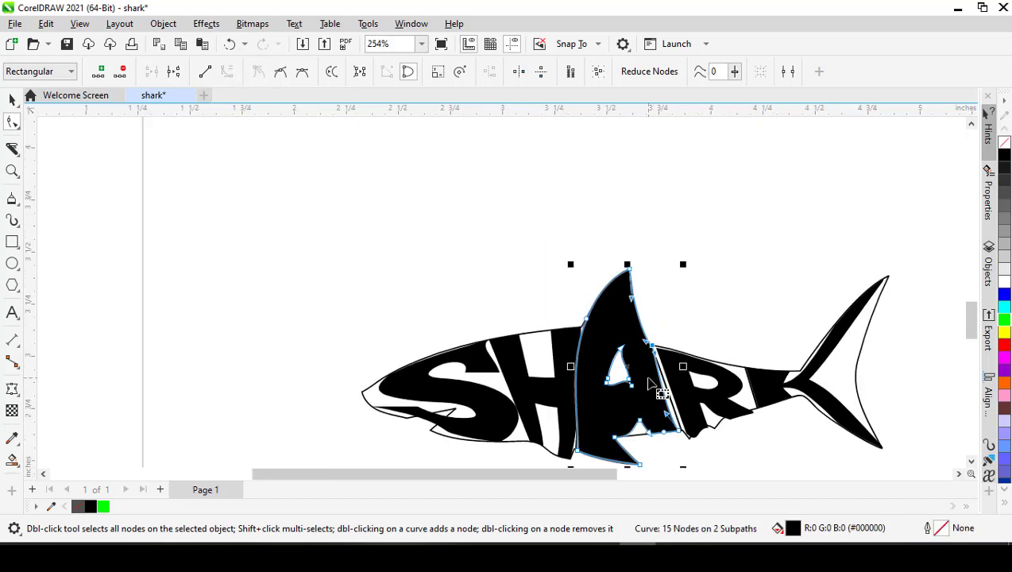
scroll(700, 438, up, 3)
scroll(688, 426, up, 2)
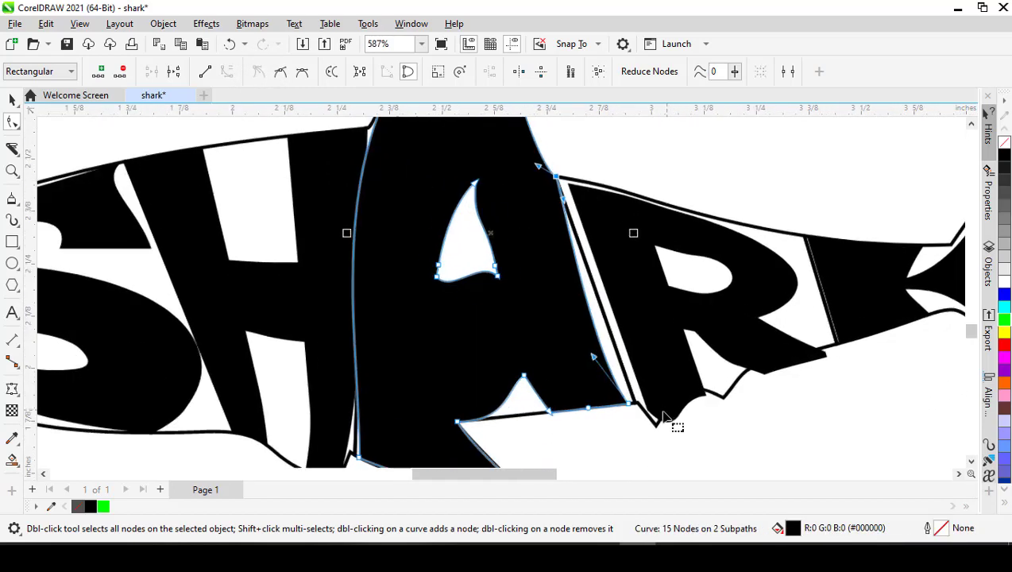
drag(628, 404, 635, 402)
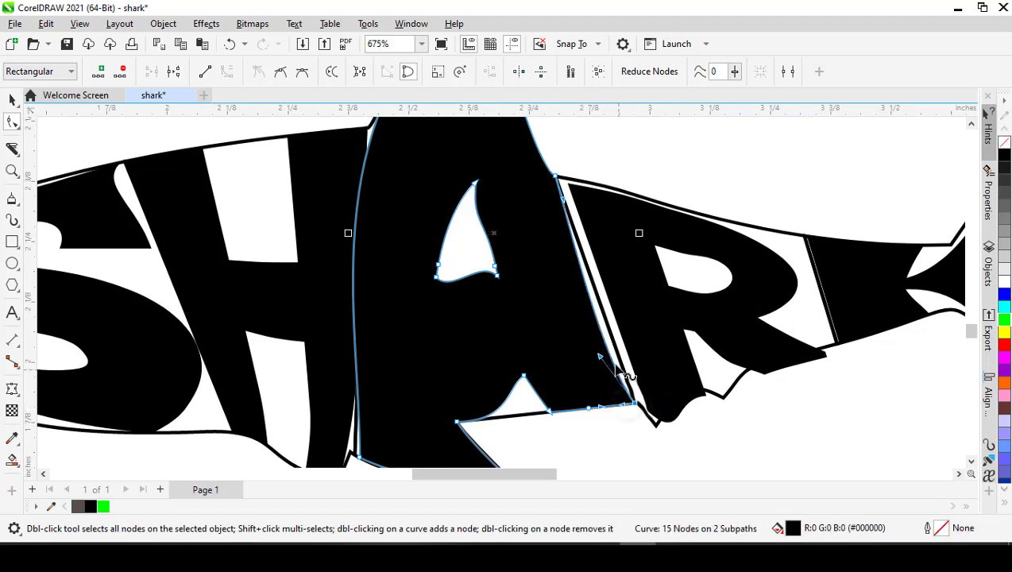
drag(600, 356, 616, 352)
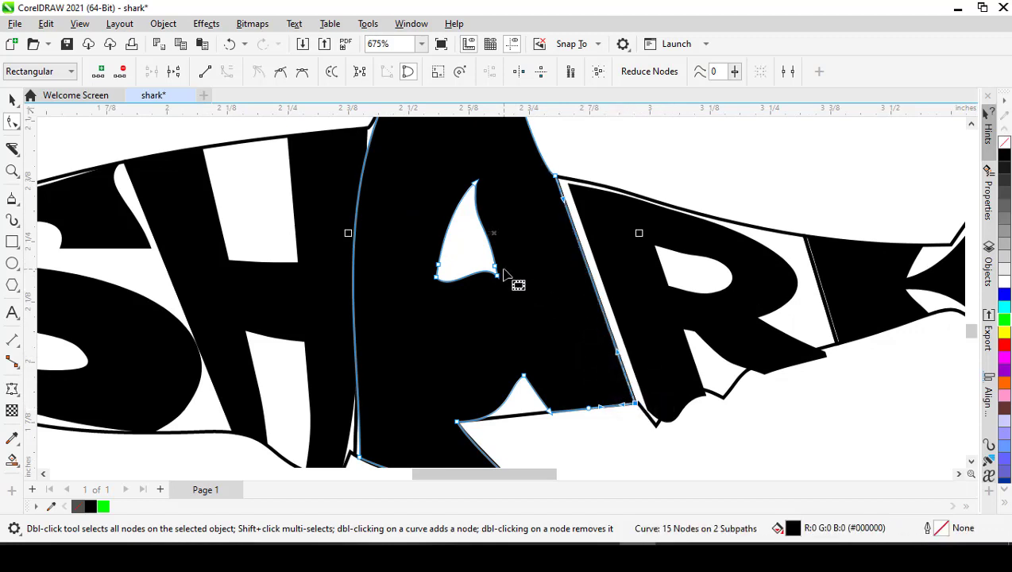
- Delete the two extra nodes in the A's counter and curve both of its sides outward from the peak
double_click(496, 269)
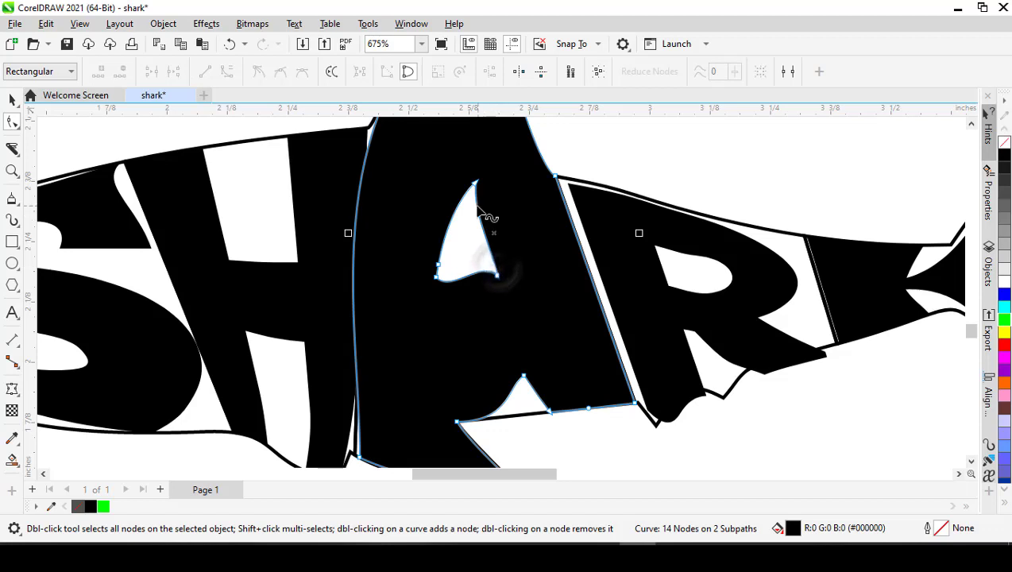
double_click(438, 265)
click(475, 183)
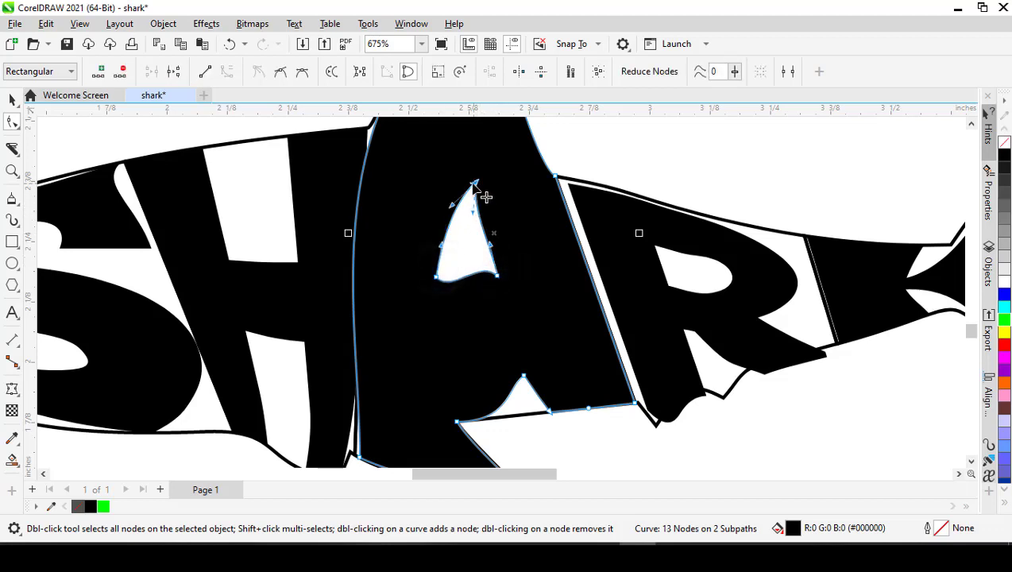
drag(472, 213, 502, 258)
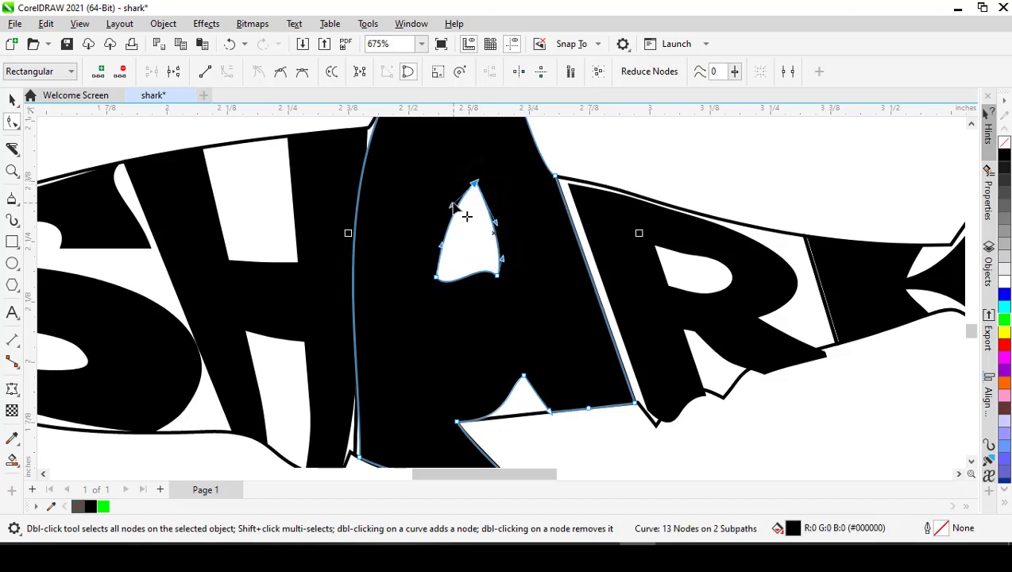
drag(453, 206, 449, 207)
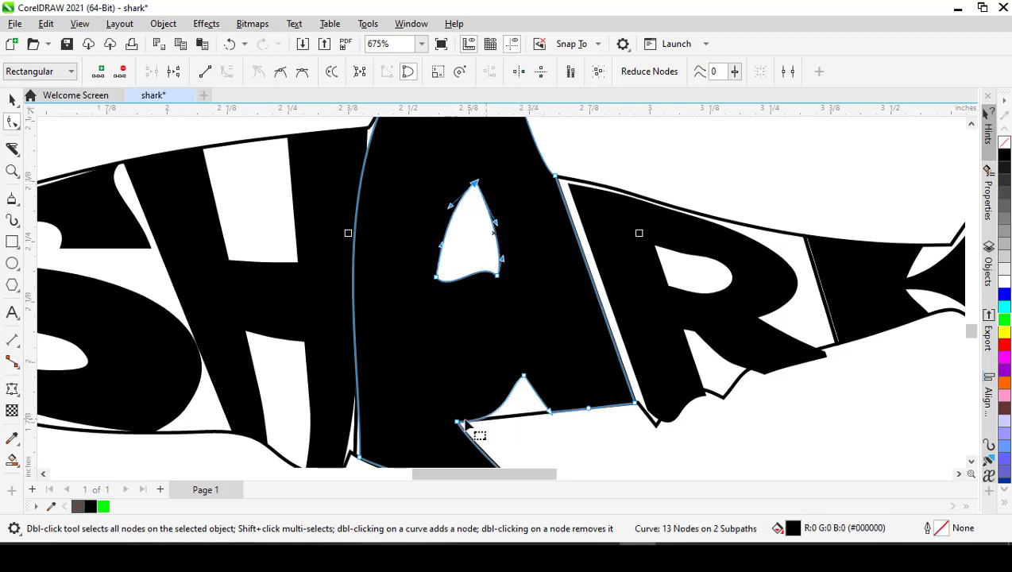
- Raise the inner corner node of the A's front leg up and toward the H, and deselect the letter
drag(458, 425, 438, 396)
scroll(479, 398, down, 4)
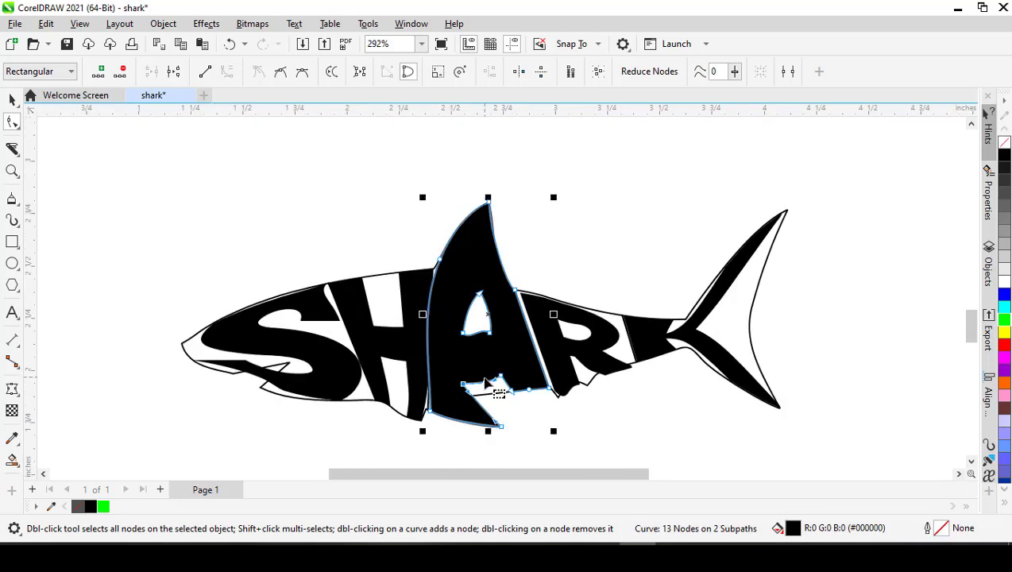
key(space)
click(598, 259)
scroll(595, 251, down, 2)
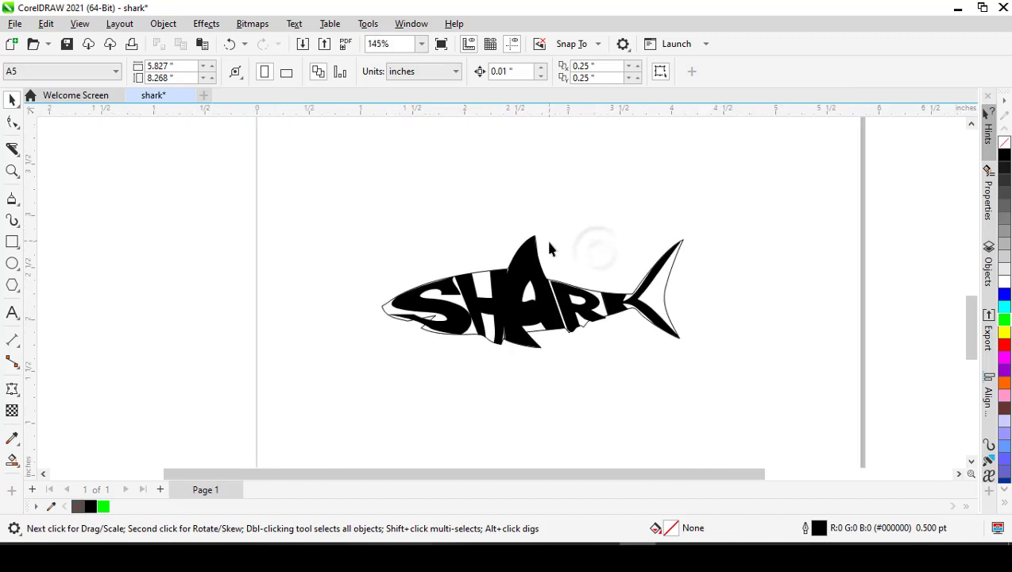
scroll(530, 308, up, 3)
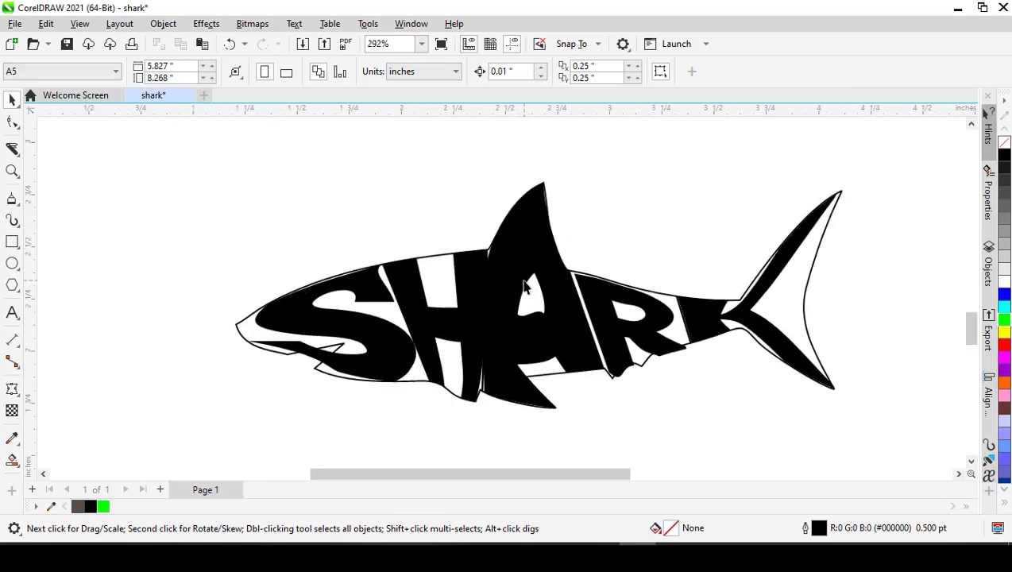
- Narrow the letter H from both sides to 0.445 inches wide, leaving gaps beside the S and the A
click(467, 291)
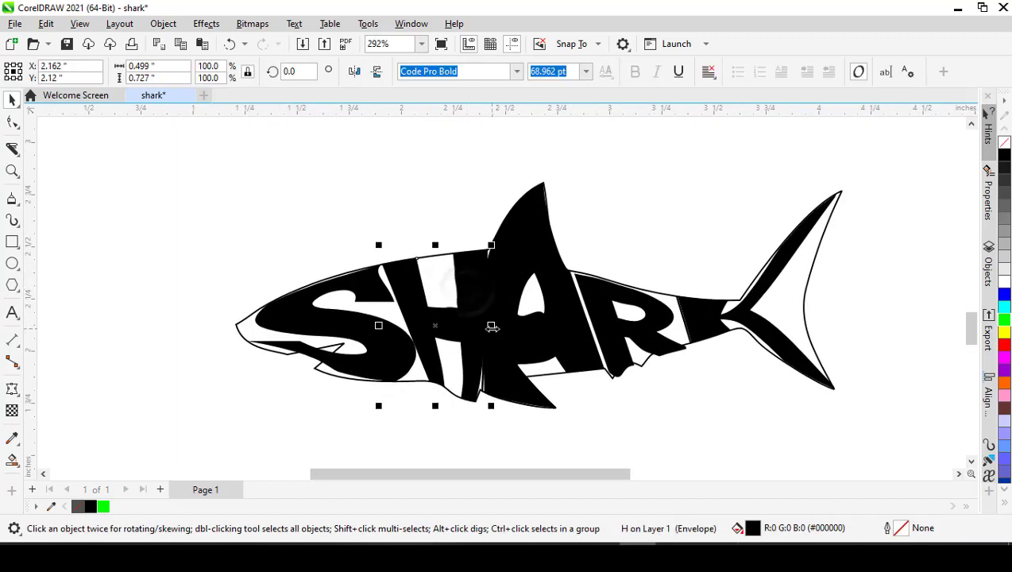
drag(492, 326, 486, 328)
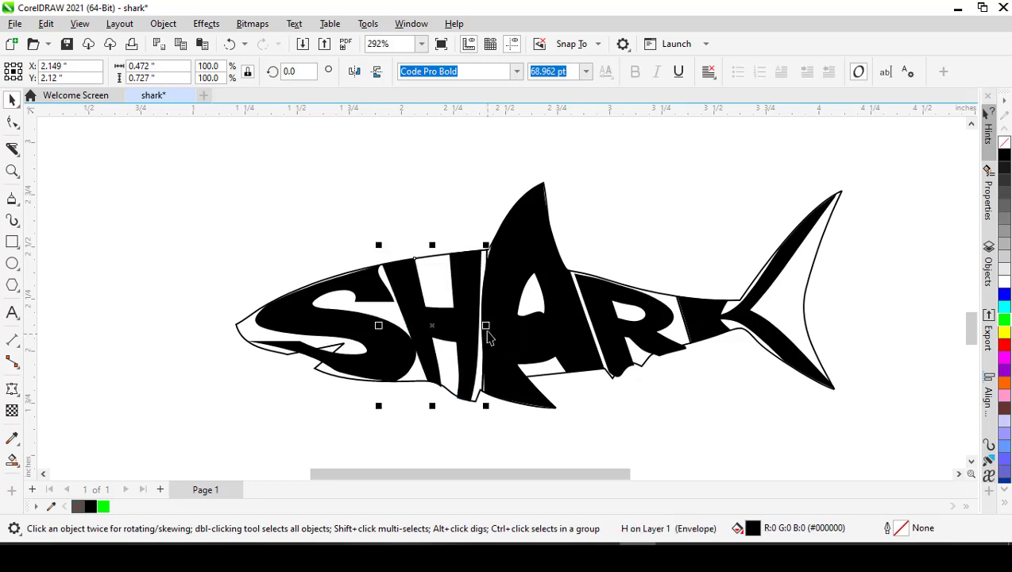
click(481, 221)
scroll(470, 285, up, 1)
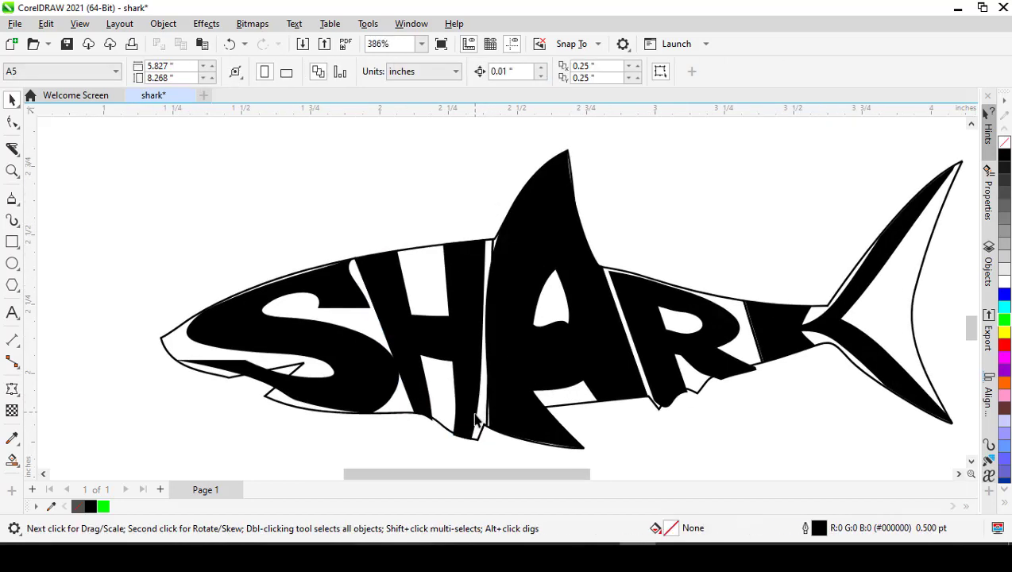
scroll(468, 432, up, 1)
click(470, 365)
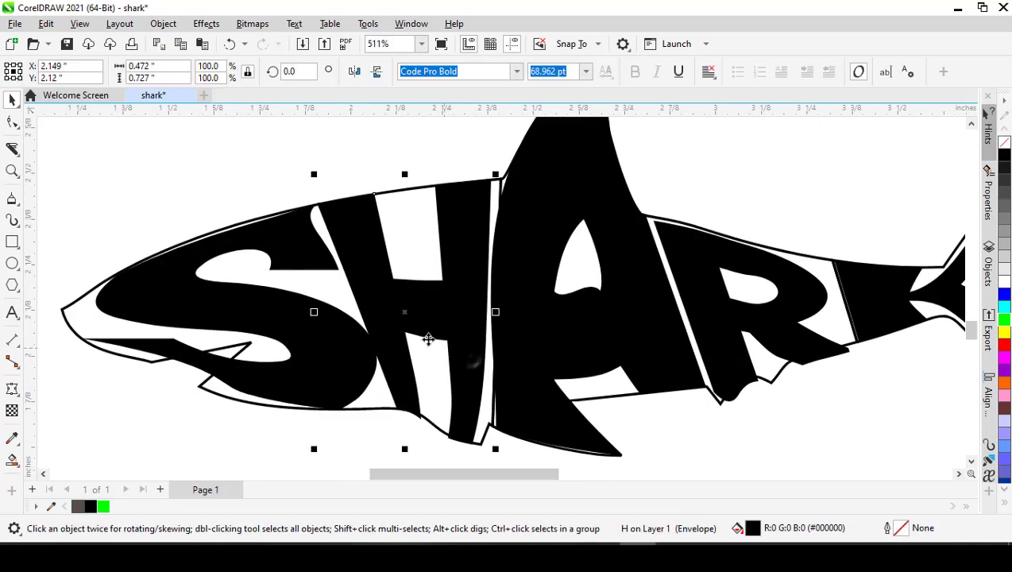
drag(318, 310, 326, 313)
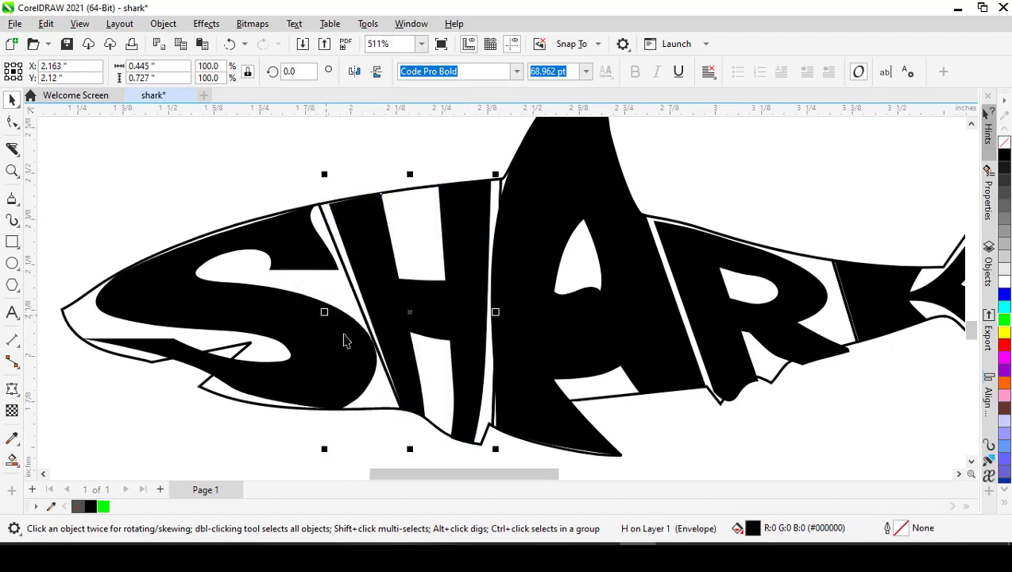
- Convert the H to curves, extend its top front corner toward the S, and delete the extra node on that stem's top edge
double_click(385, 260)
key(space)
key(ctrl+q)
double_click(386, 266)
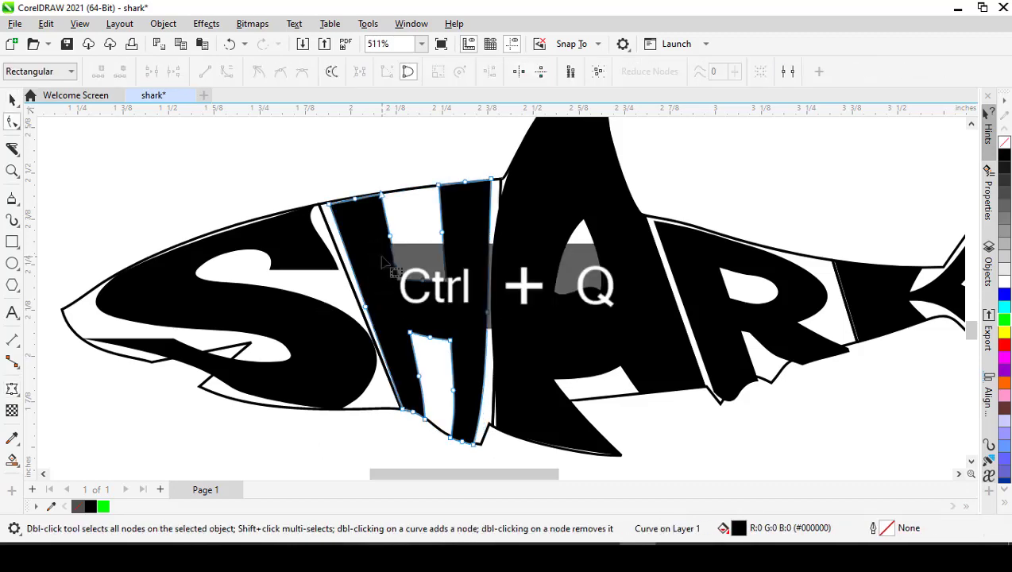
scroll(352, 213, up, 1)
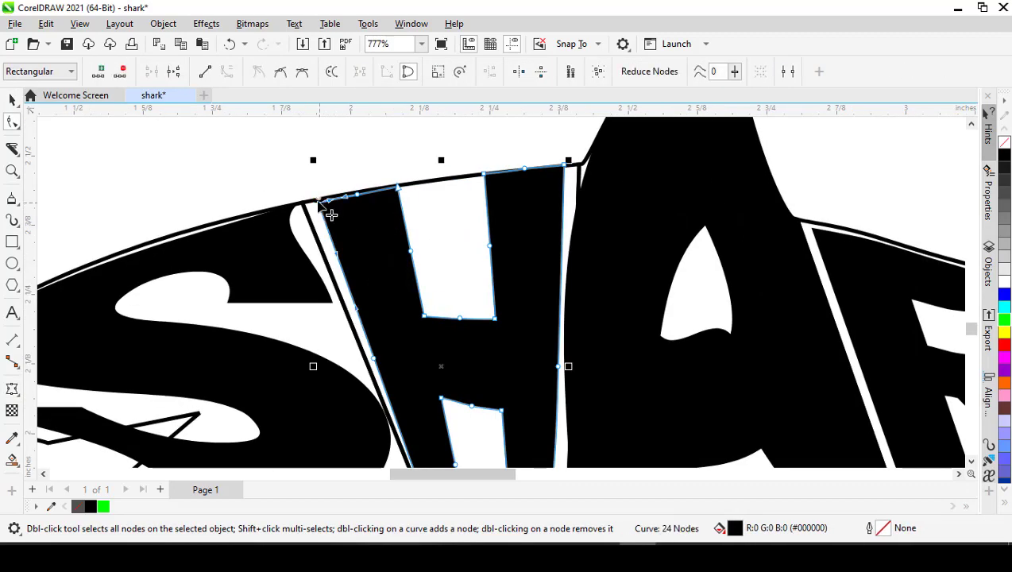
drag(318, 203, 314, 200)
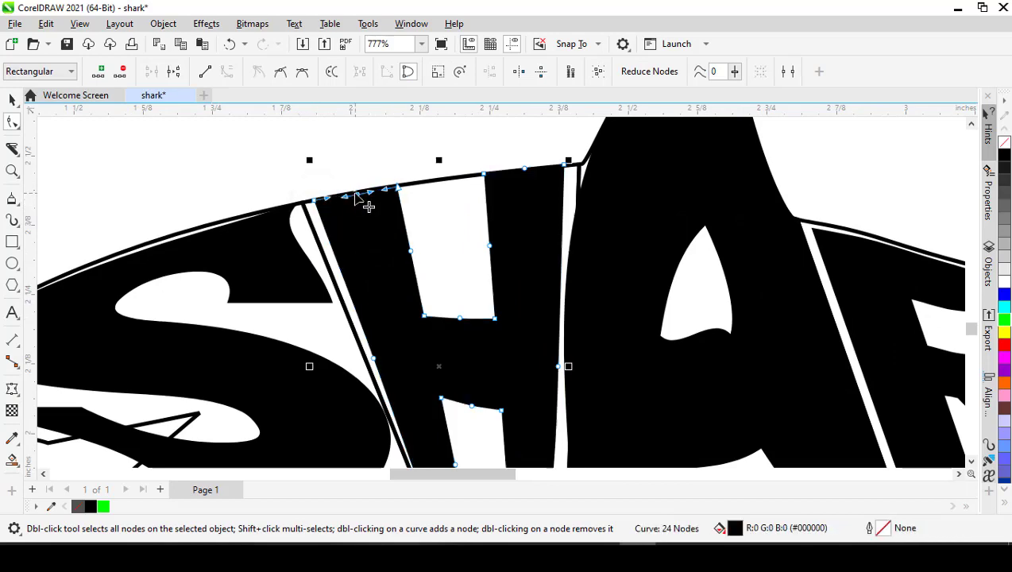
double_click(357, 194)
scroll(390, 200, down, 1)
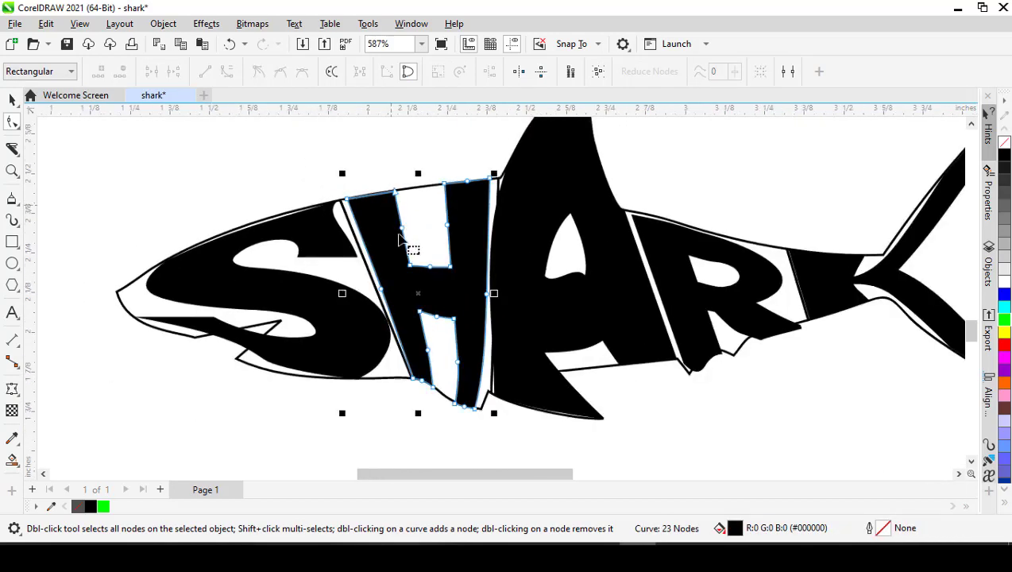
- Delete the extra nodes on the front side of the H's upper opening and on both edges of its crossbar
double_click(401, 229)
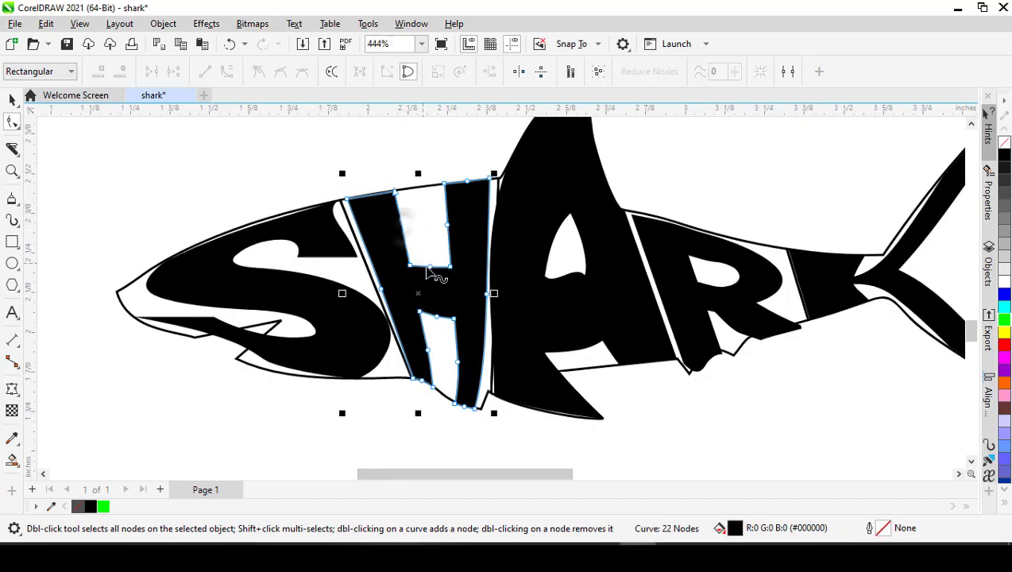
double_click(428, 267)
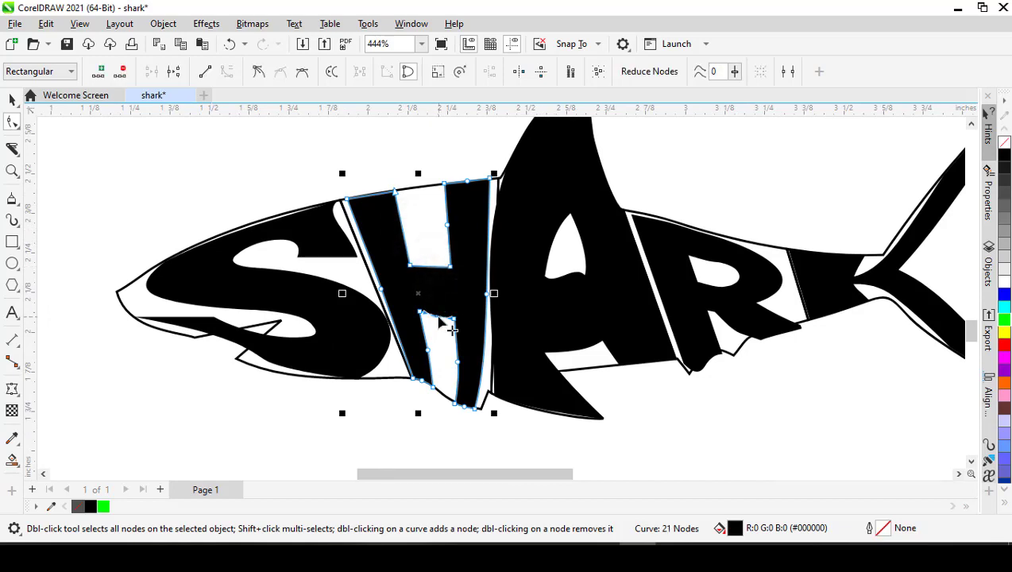
double_click(437, 316)
- Delete the extra nodes on the H's front leg bottom edge and on both sides of its lower opening
scroll(431, 356, up, 4)
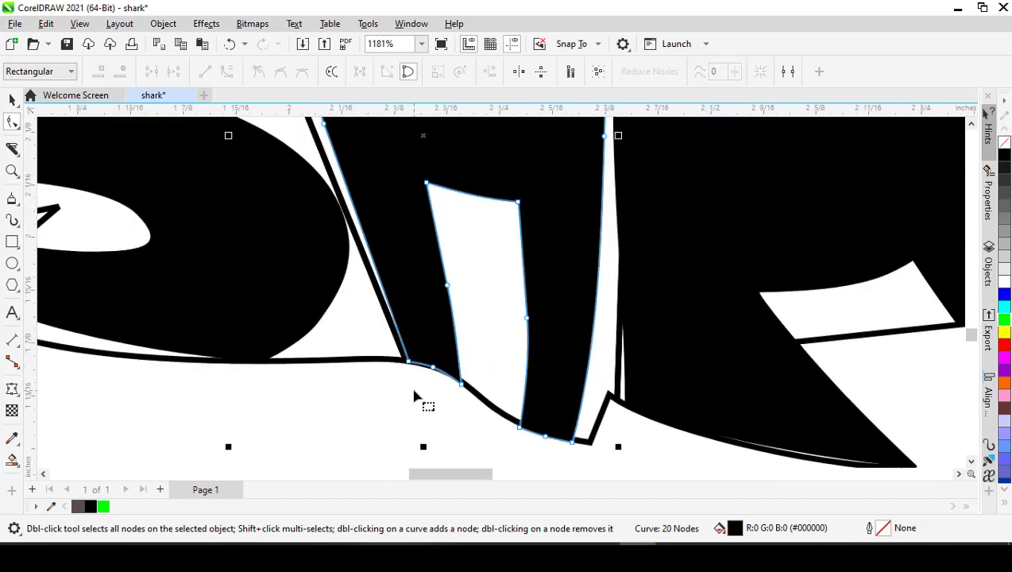
double_click(435, 370)
scroll(435, 370, down, 2)
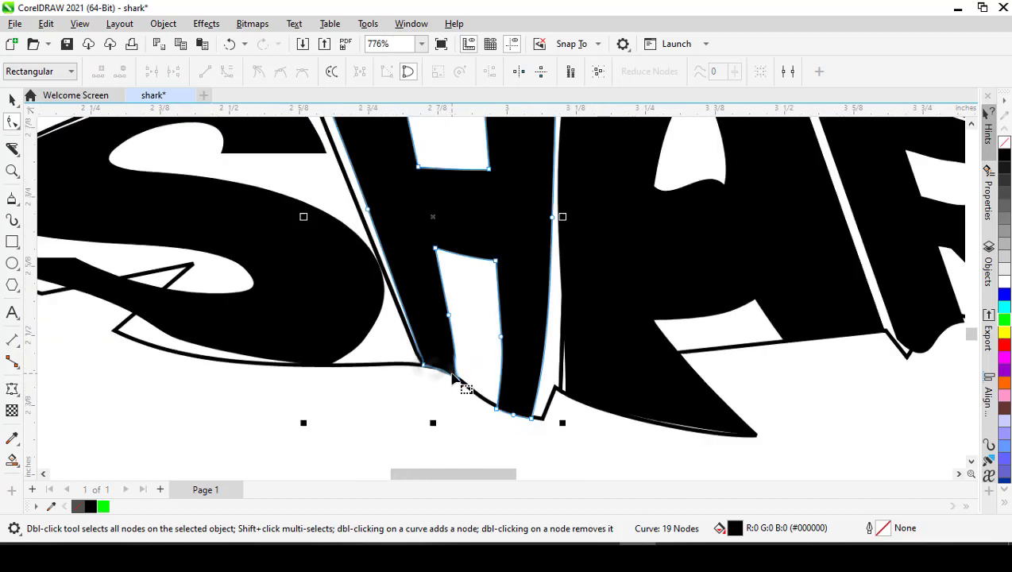
double_click(449, 321)
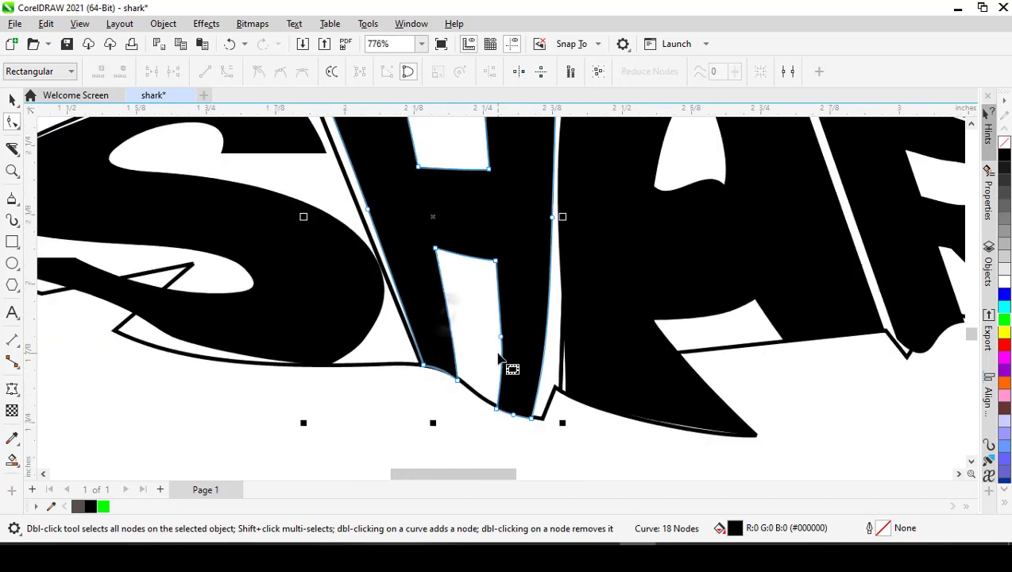
double_click(501, 340)
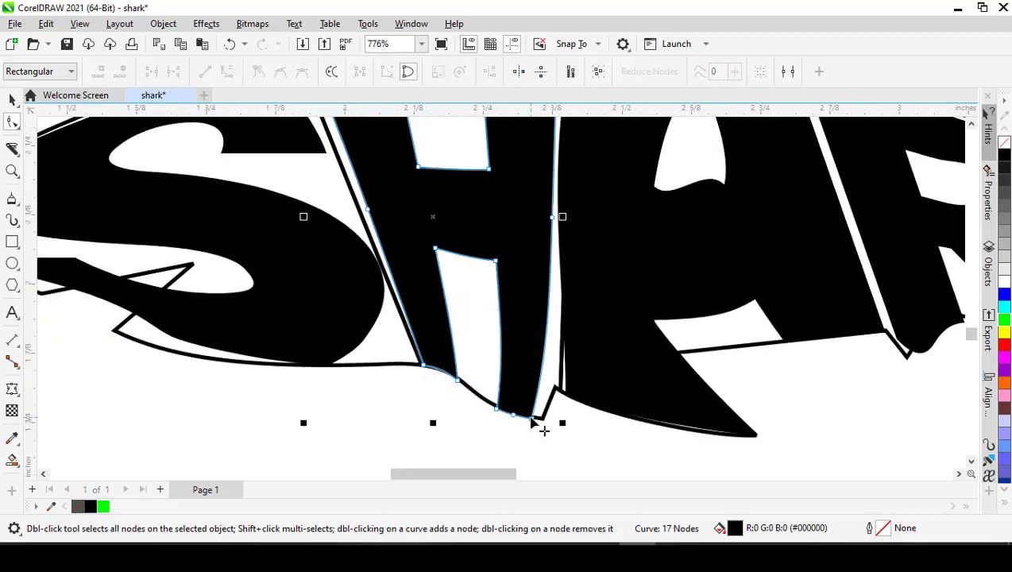
- Extend the H's rear leg corner to the outline notch, delete its bottom edge's extra node, and curve the leg's edges to fit
drag(532, 418, 544, 418)
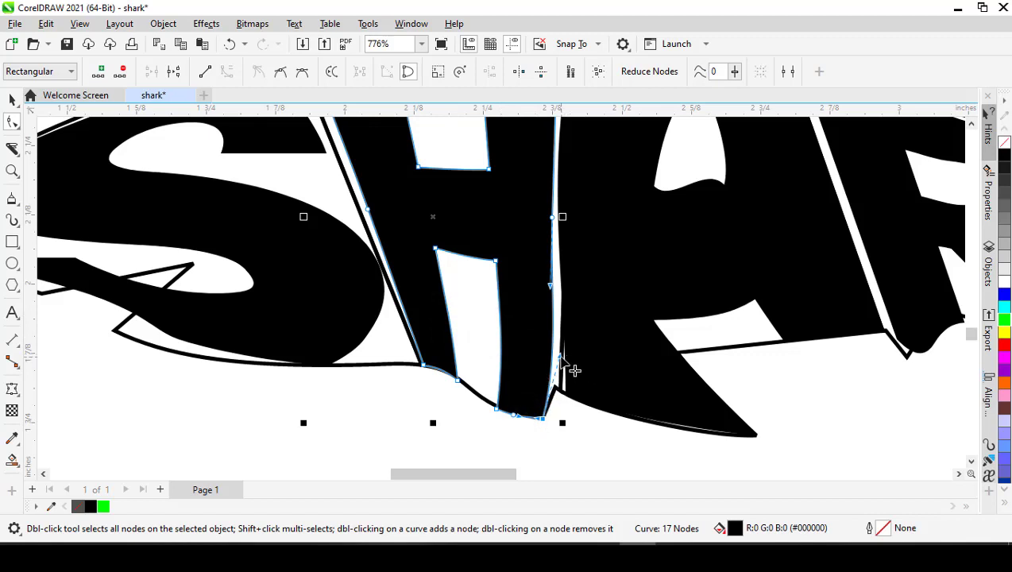
drag(561, 355, 558, 354)
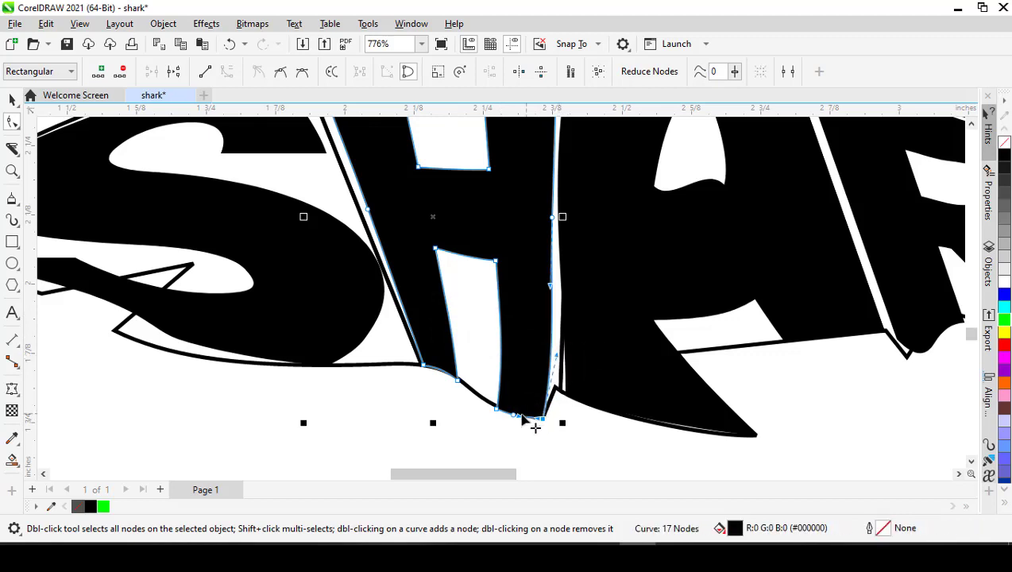
double_click(516, 418)
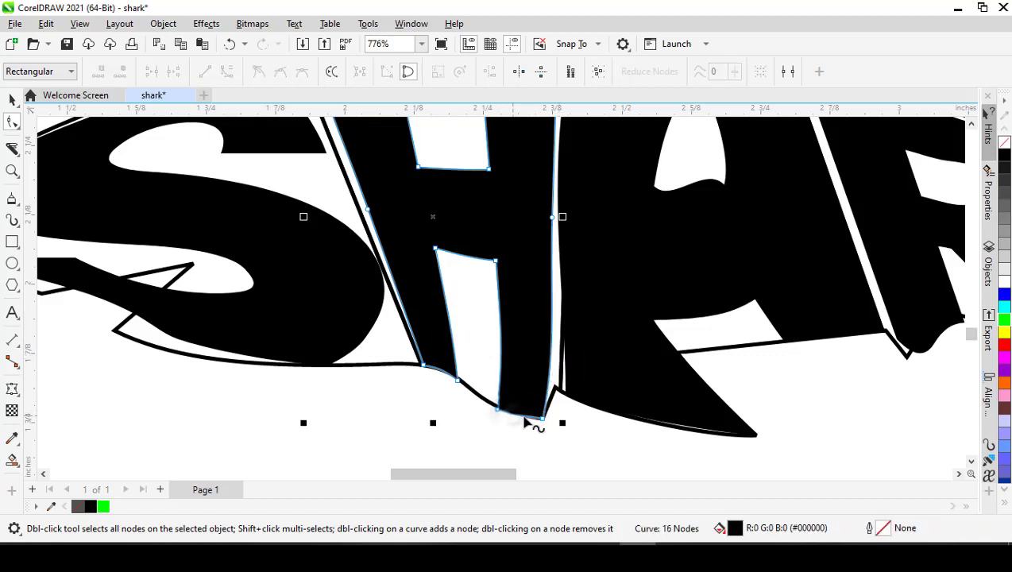
scroll(527, 420, up, 2)
drag(481, 394, 483, 387)
drag(534, 409, 534, 410)
scroll(533, 410, down, 3)
scroll(508, 370, down, 1)
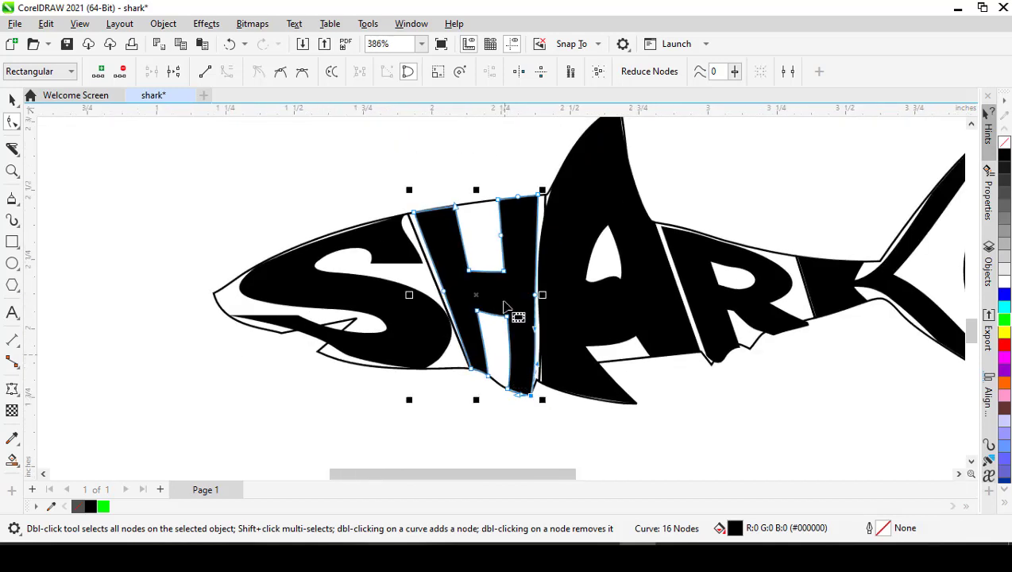
- Delete the extra nodes on the rear side of the H's upper opening, its rear stem's top edge, and its front edge
scroll(500, 239, up, 2)
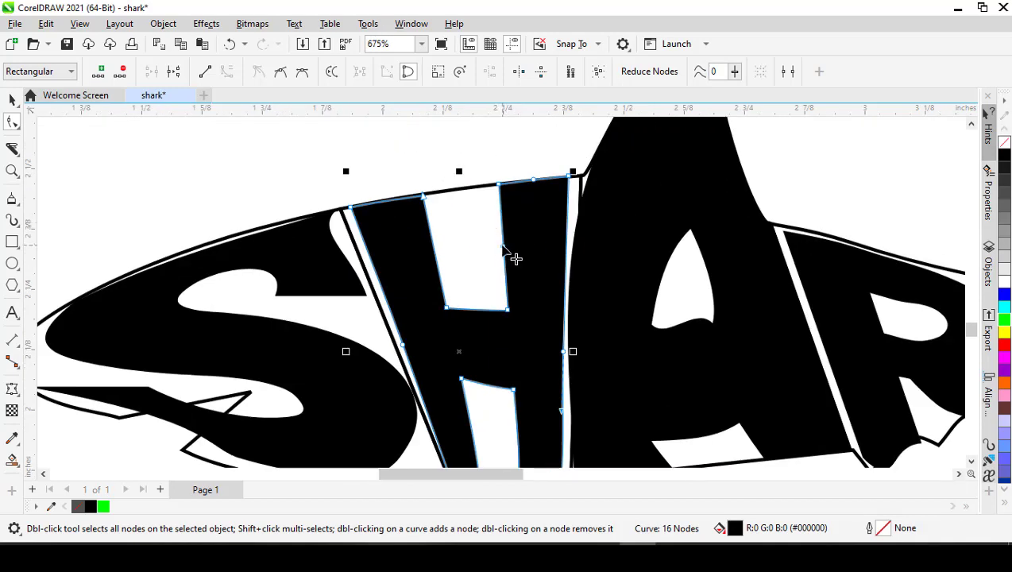
double_click(499, 246)
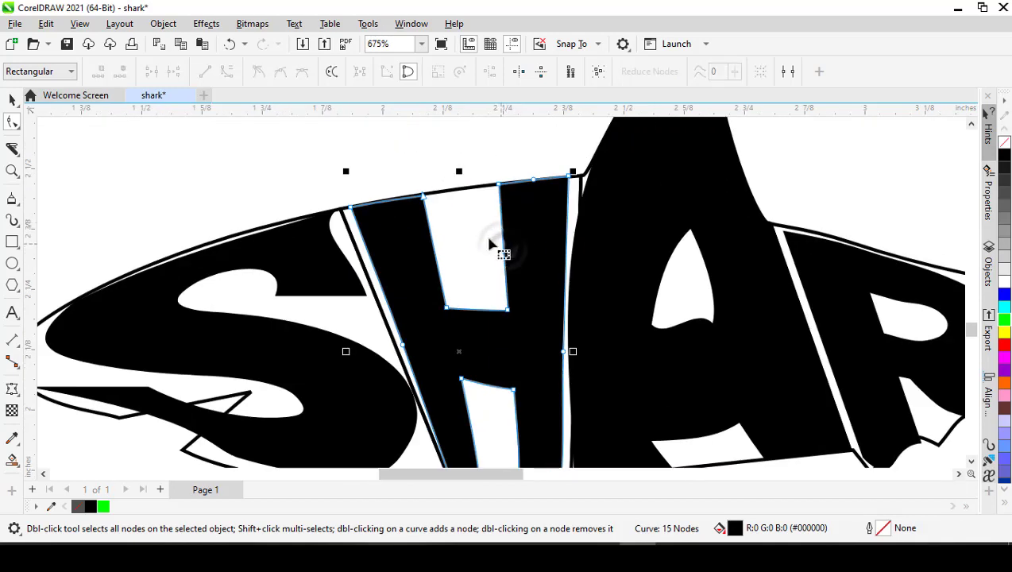
double_click(534, 181)
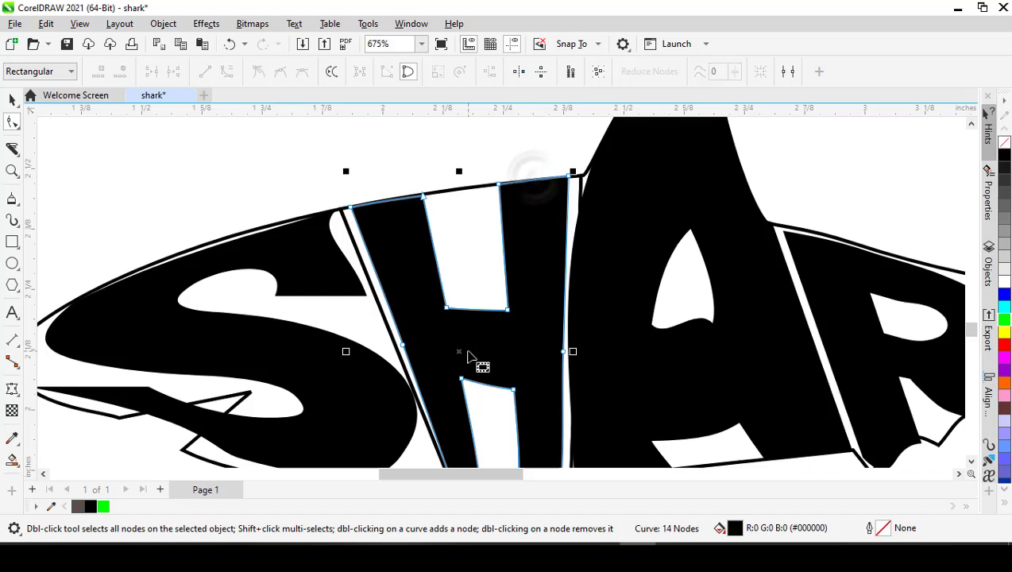
double_click(403, 347)
scroll(409, 350, down, 2)
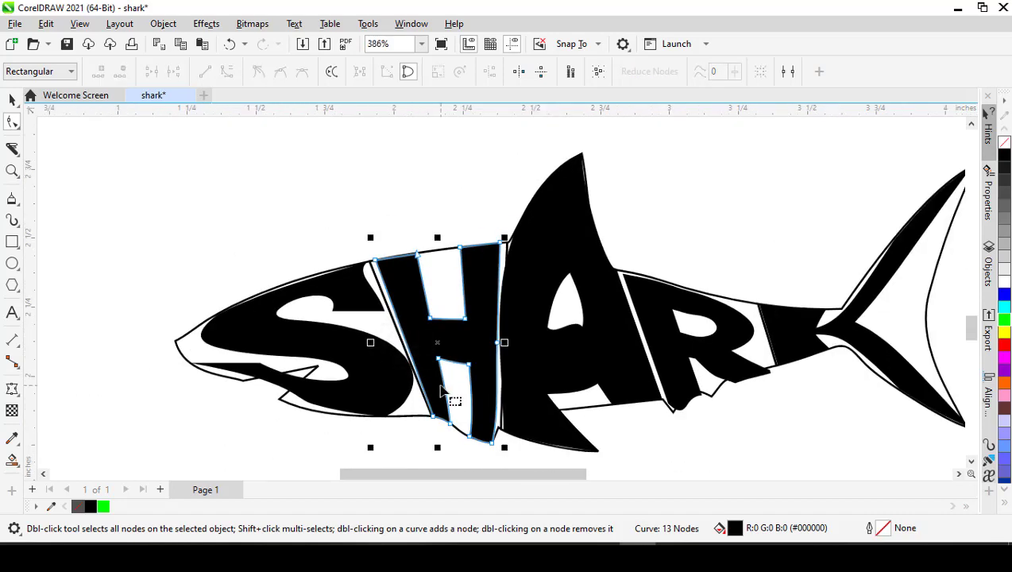
- Convert the letter S to curves and open its nodes for editing with the Shape tool
key(space)
click(362, 399)
key(ctrl+q)
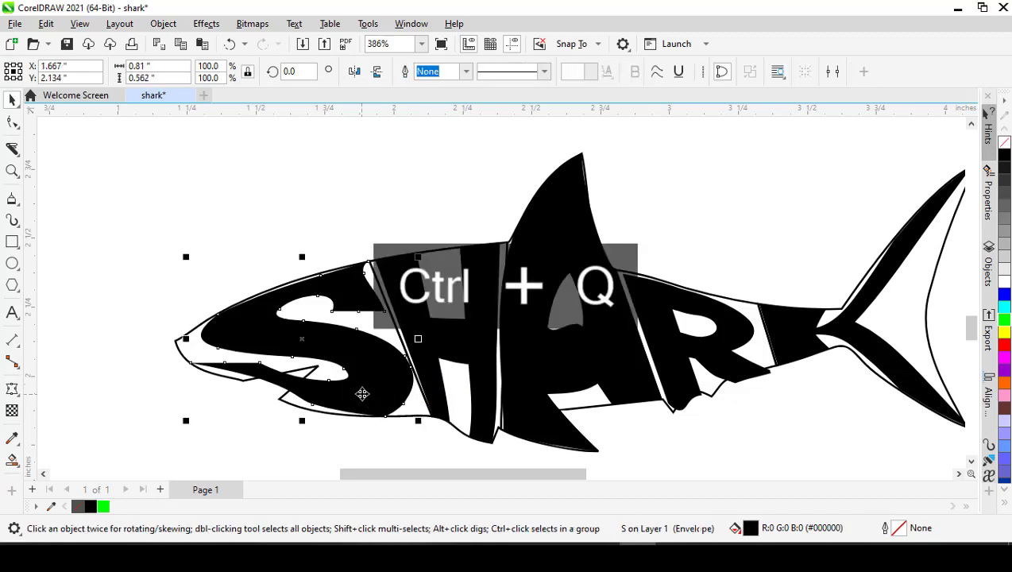
key(space)
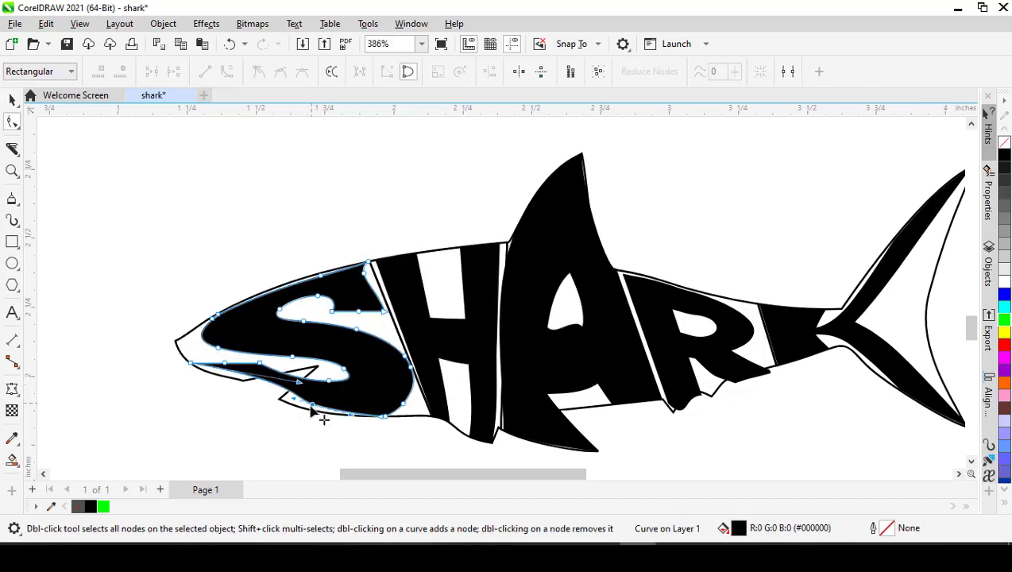
- Move the S's bottom node toward the lower jaw, delete its lower terminal's two extra nodes, and align the terminal's corner with the inner mouth corner
drag(311, 408, 279, 410)
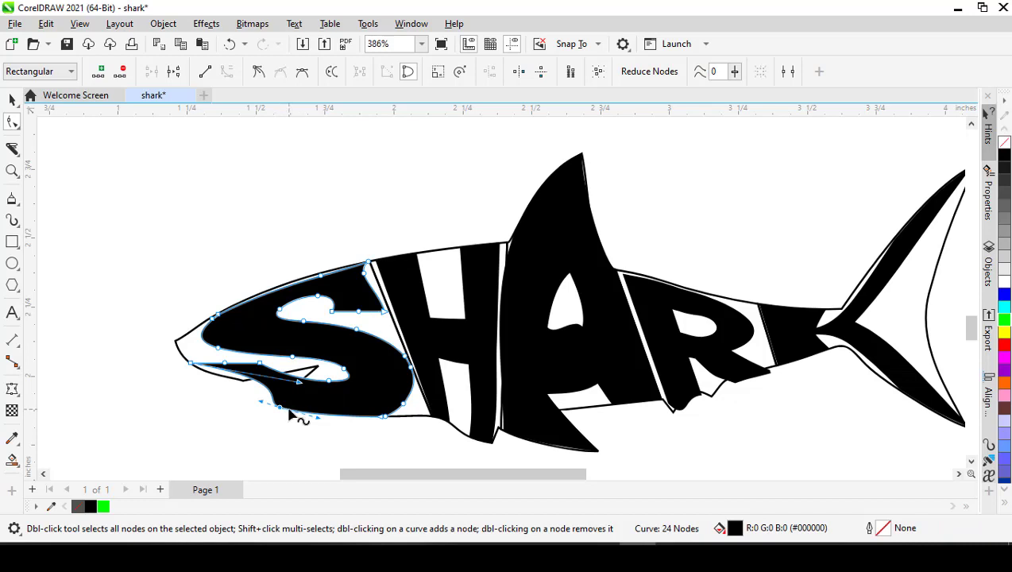
mouse_move(282, 409)
mouse_down()
mouse_move(303, 413)
mouse_move(279, 397)
mouse_up()
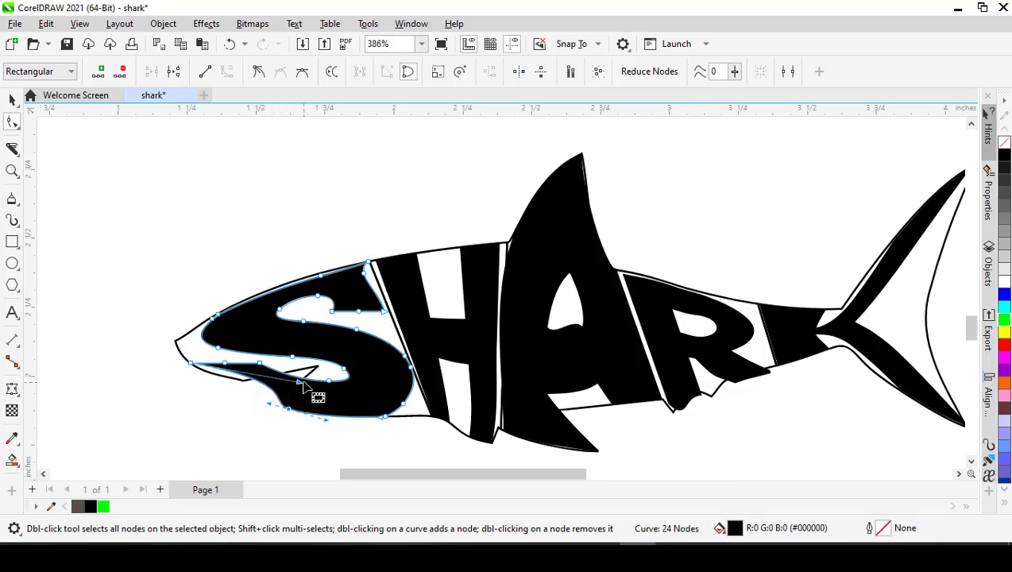
double_click(260, 365)
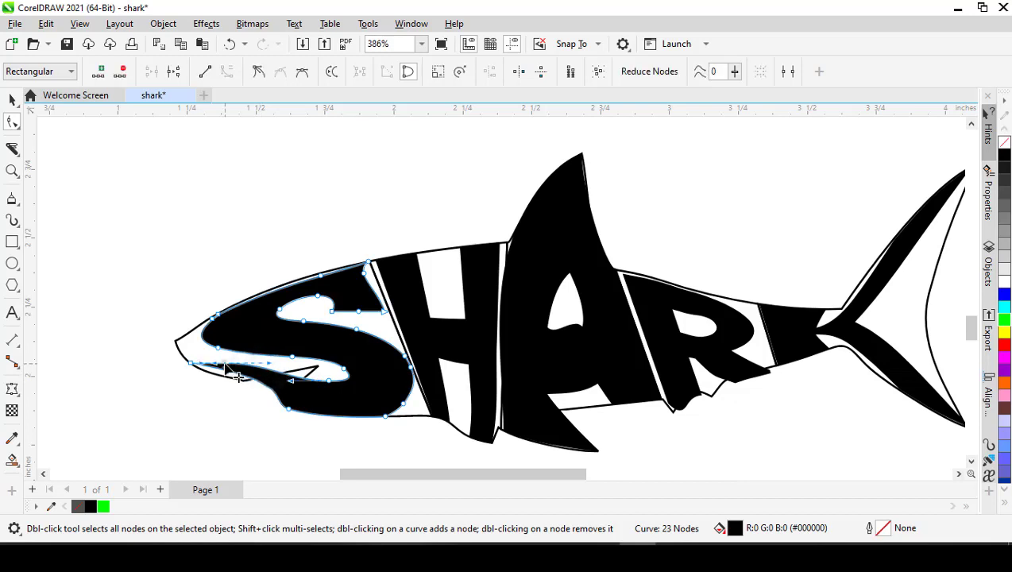
double_click(226, 364)
drag(191, 364, 319, 368)
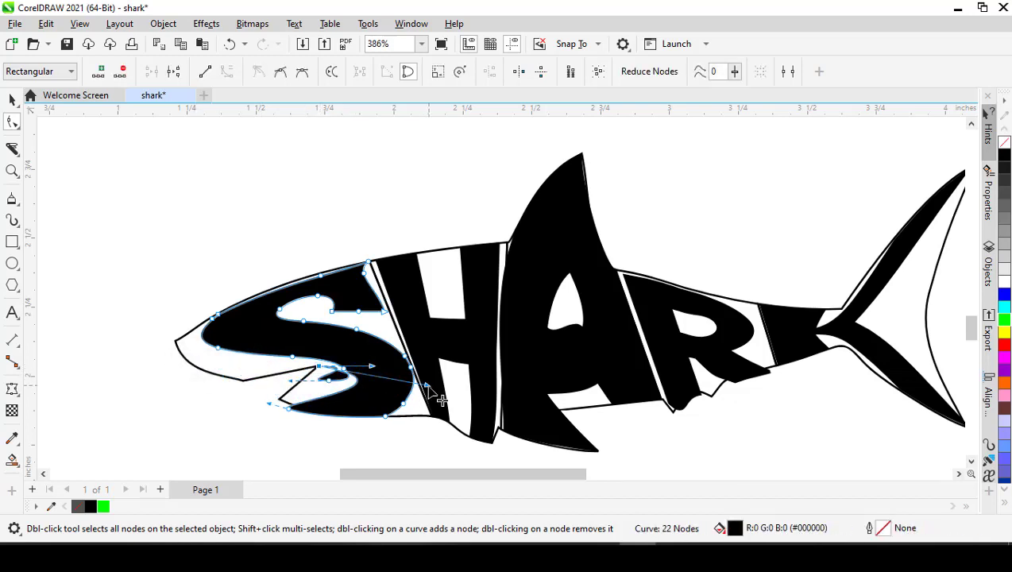
drag(428, 386, 296, 386)
- Move the S's lower front node to the lower jaw tip, delete the extra bottom node, and curve the bottom edge along the outline
scroll(287, 393, up, 3)
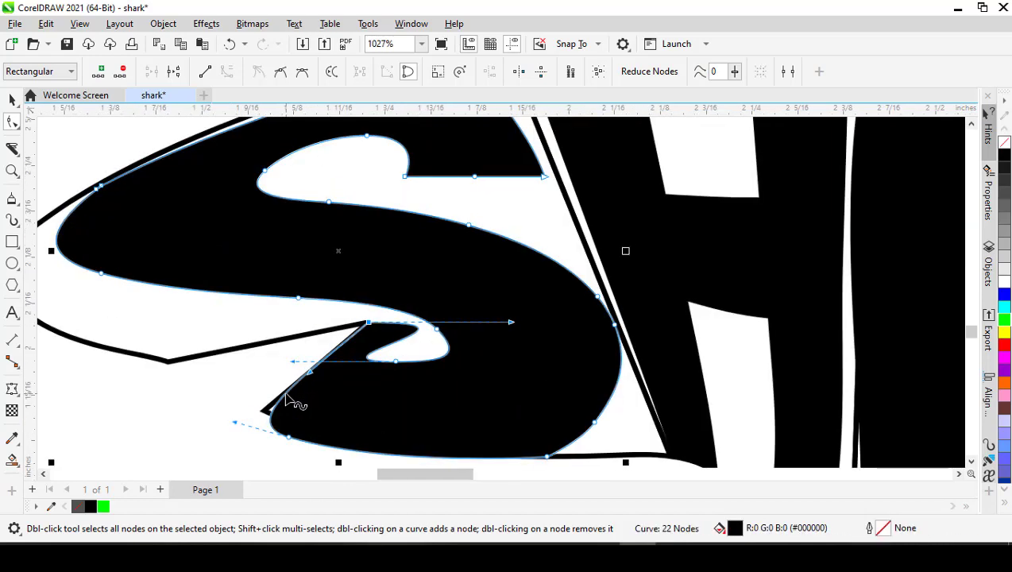
drag(287, 438, 288, 421)
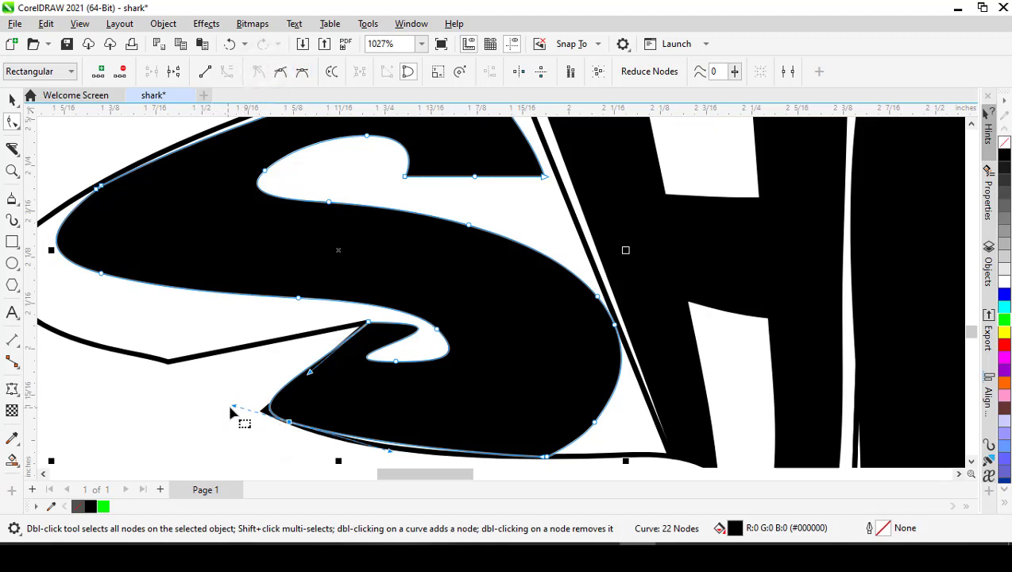
drag(234, 406, 263, 410)
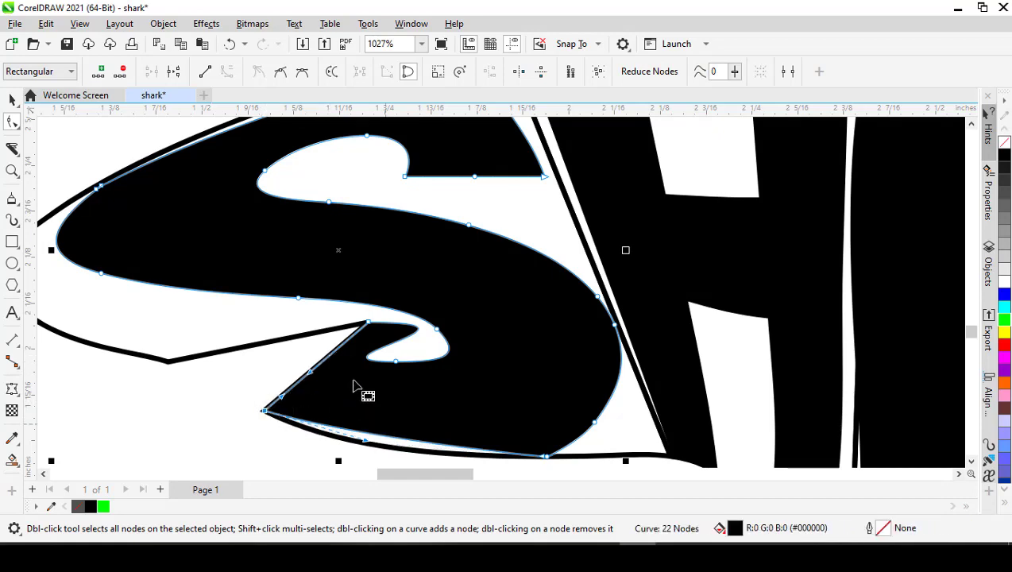
scroll(362, 401, down, 4)
scroll(374, 425, up, 3)
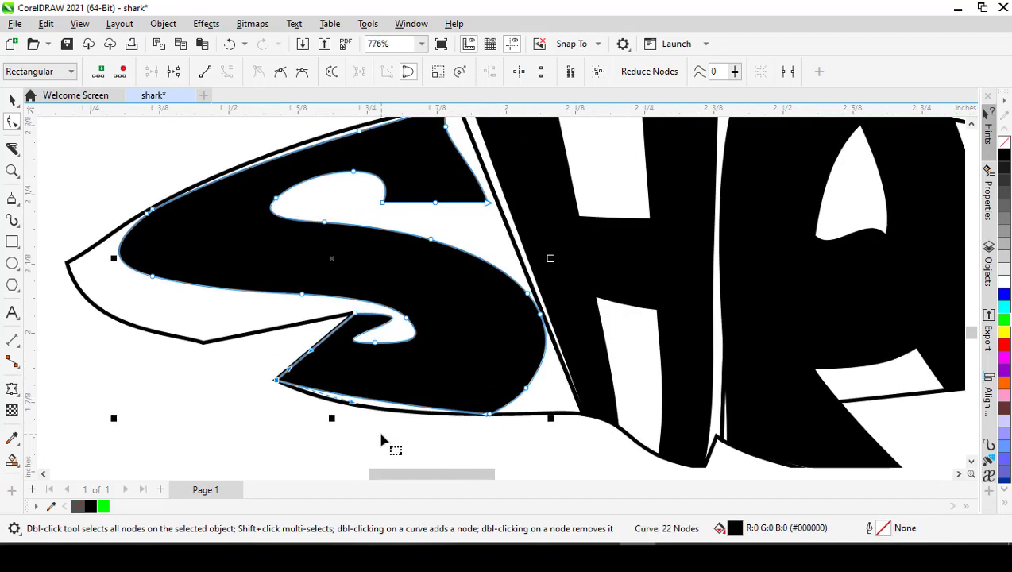
double_click(487, 416)
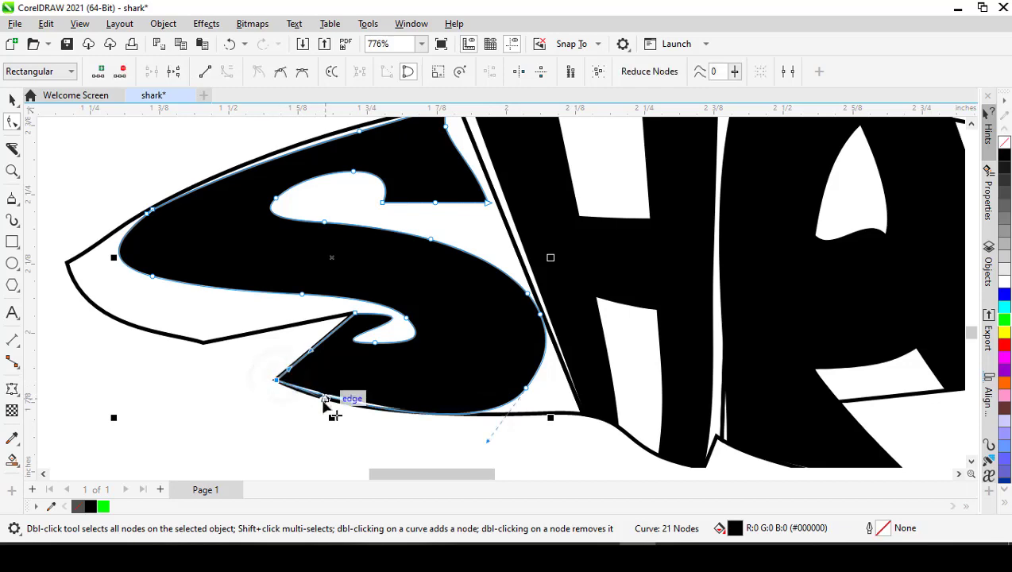
drag(324, 395, 321, 404)
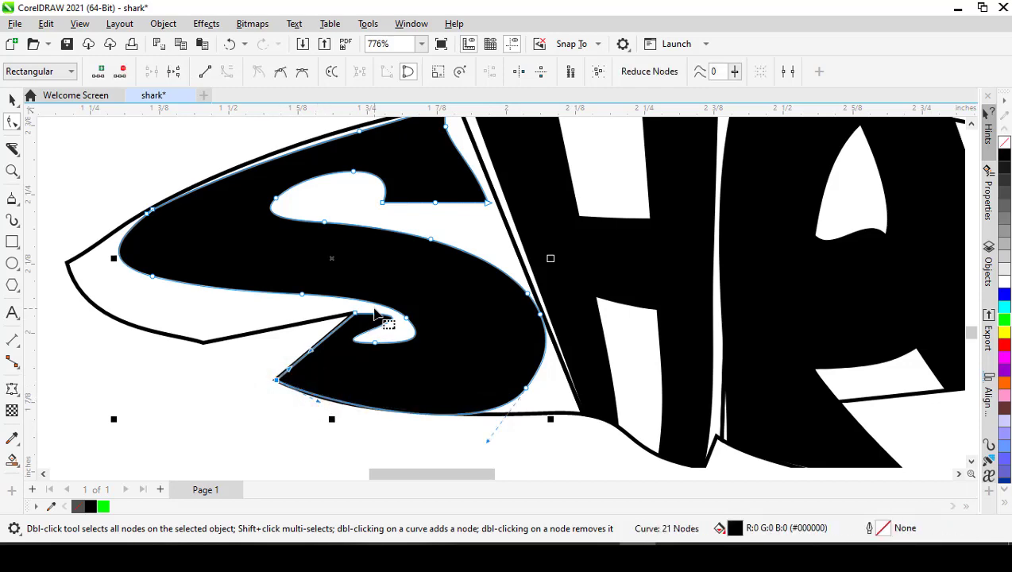
- Reshape the S's lower opening into a rounded gap behind the inner mouth corner by adjusting its curve handles
scroll(374, 312, up, 2)
click(341, 316)
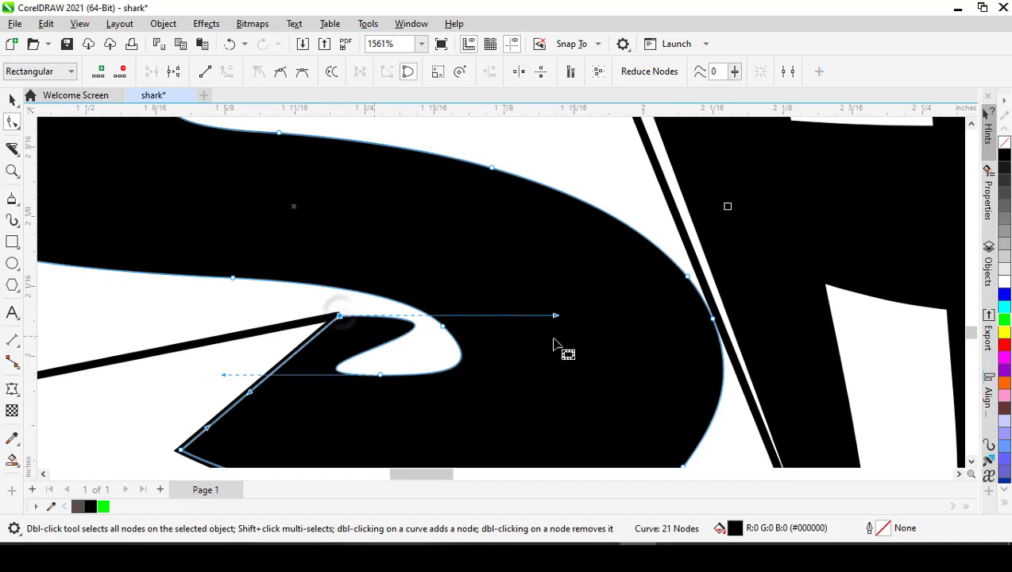
drag(556, 315, 347, 333)
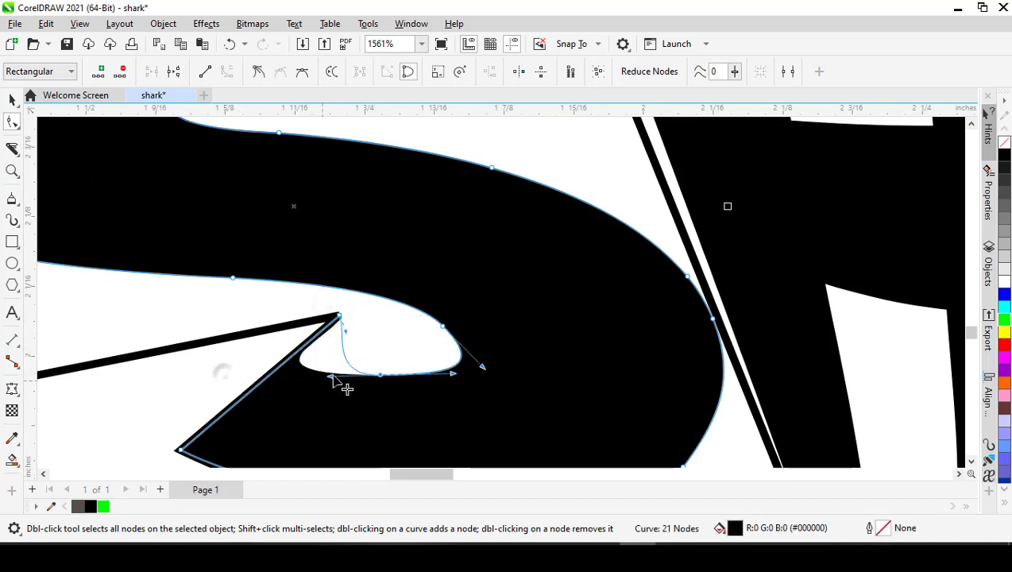
drag(339, 383, 355, 368)
scroll(355, 367, down, 2)
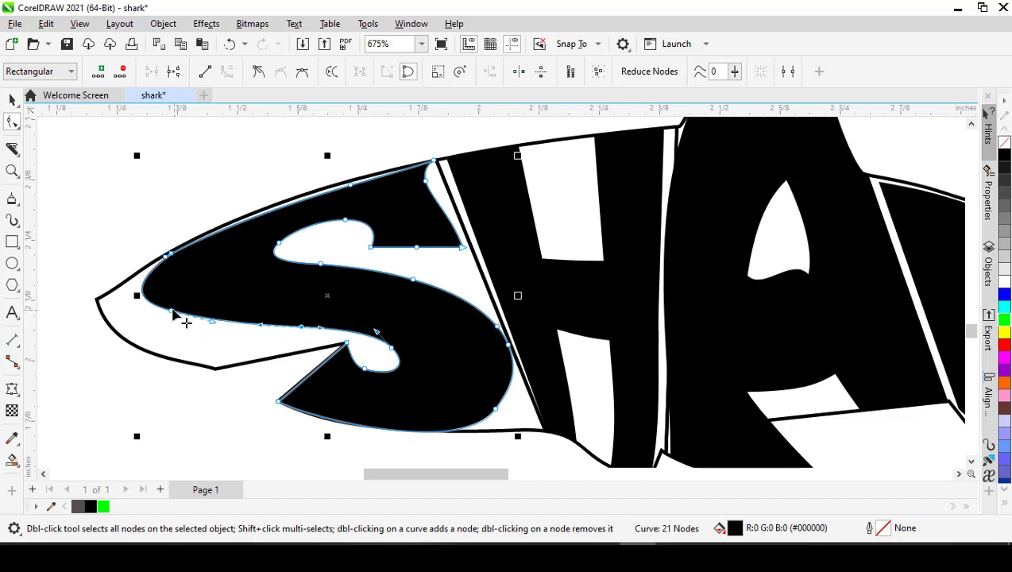
- Convert the S's front underside segment to a line, add a node pulled to the upper jaw's bottom corner, and align the mouth edge
right_click(217, 318)
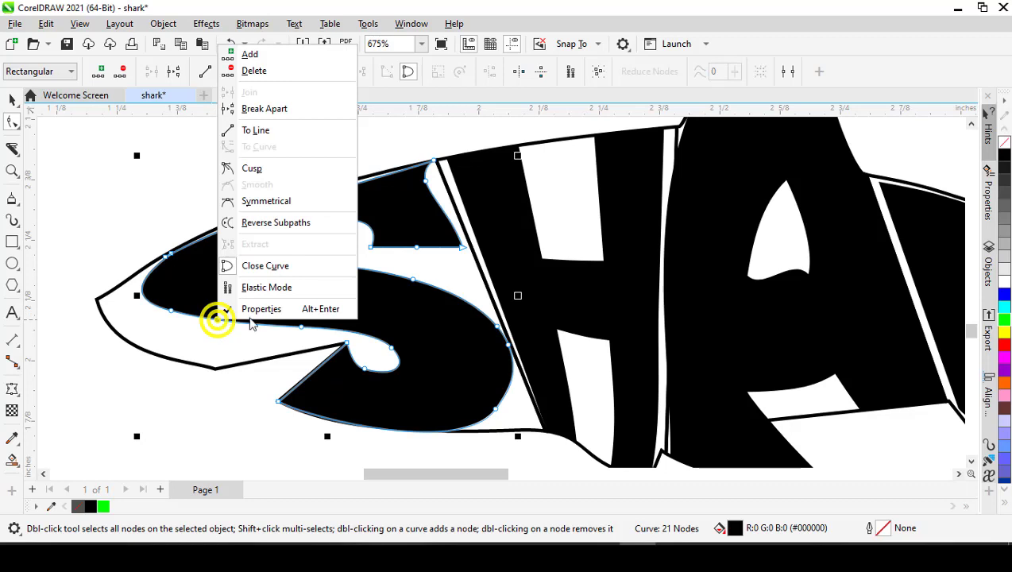
click(264, 132)
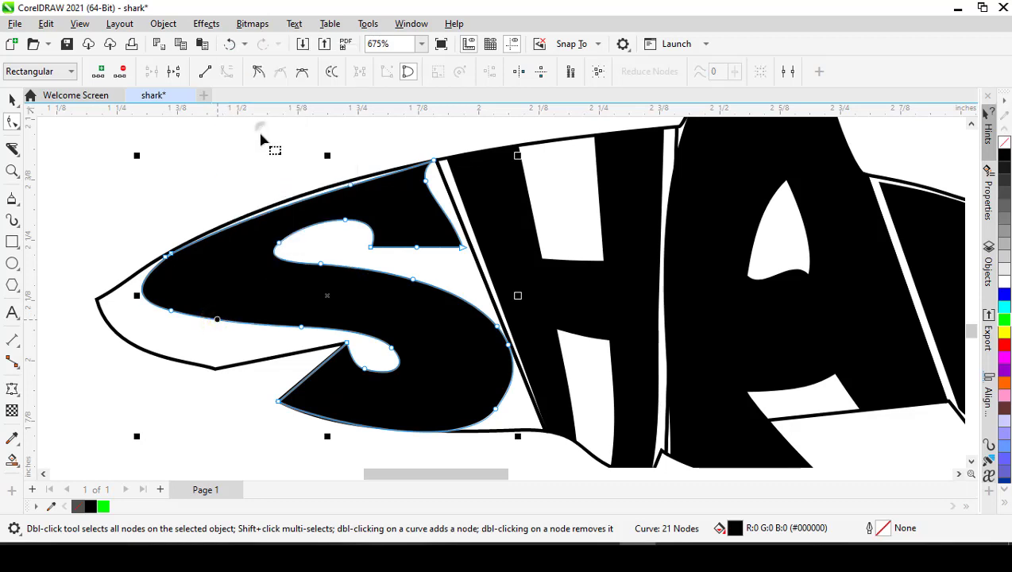
double_click(225, 324)
drag(225, 324, 215, 368)
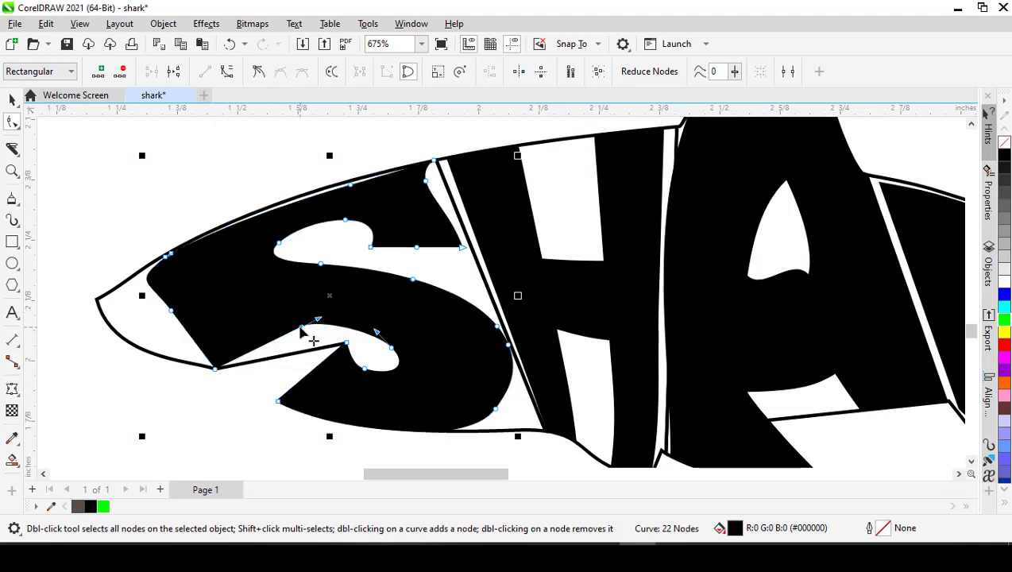
drag(301, 327, 280, 365)
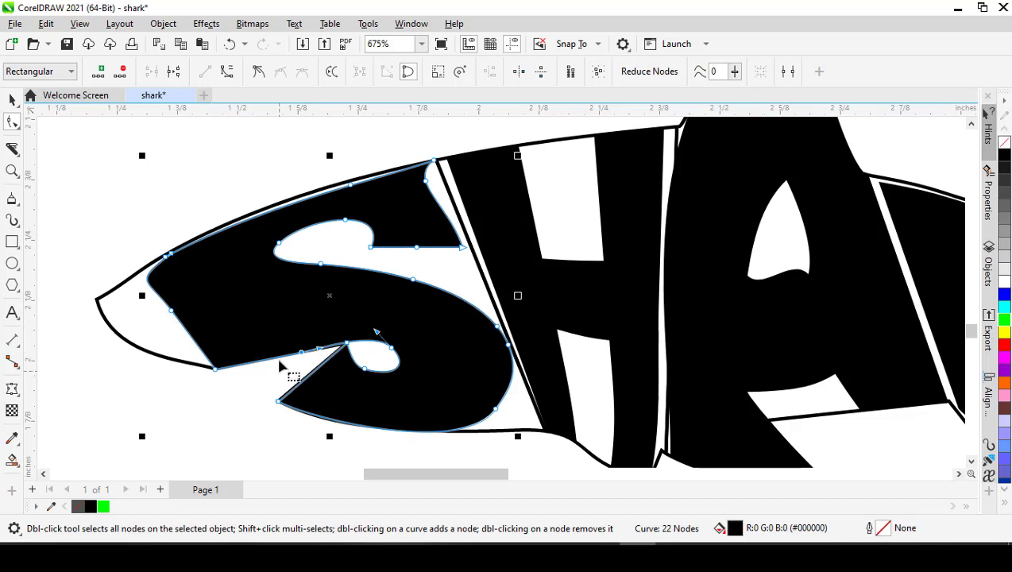
- Convert the S's straight front segment to a curve and move its upper node to the snout tip as a cusp
click(170, 310)
right_click(184, 328)
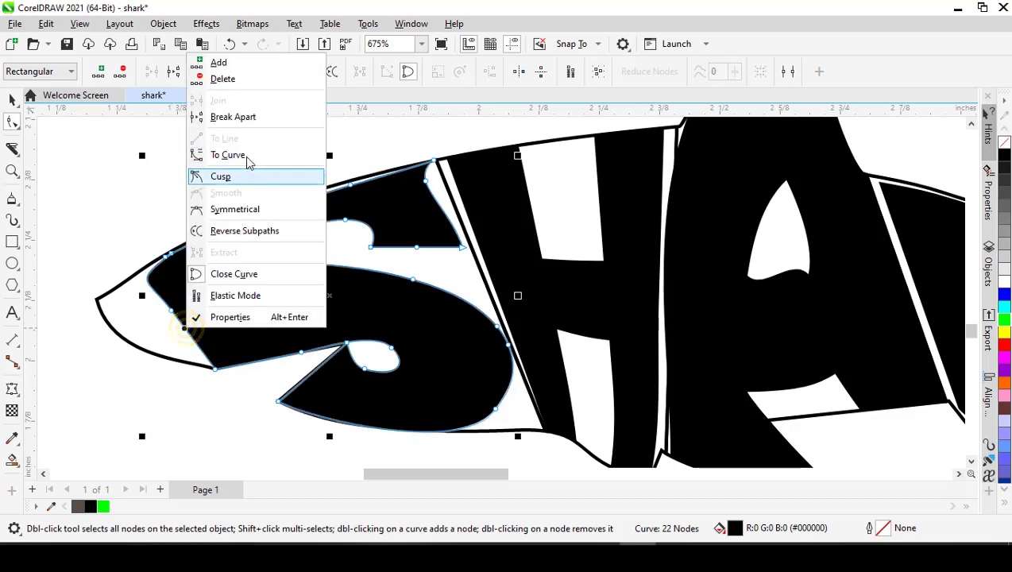
click(246, 154)
click(173, 311)
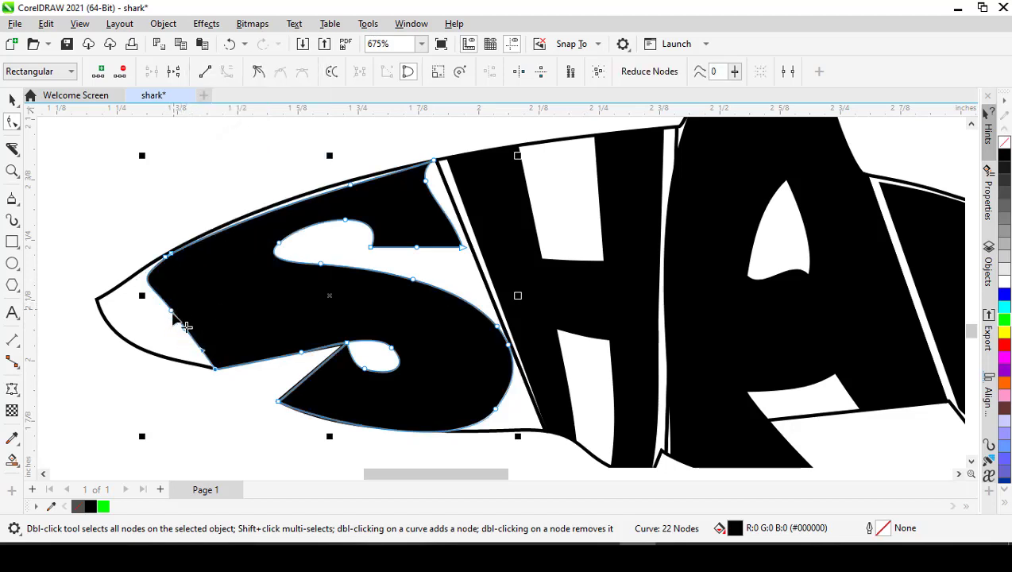
drag(175, 315, 95, 298)
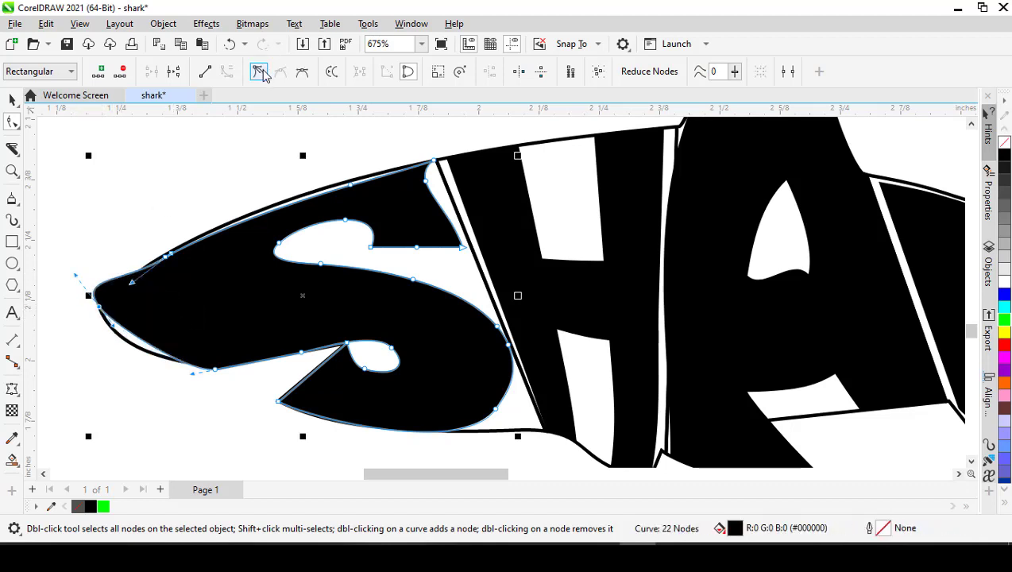
drag(88, 287, 135, 284)
scroll(98, 310, up, 1)
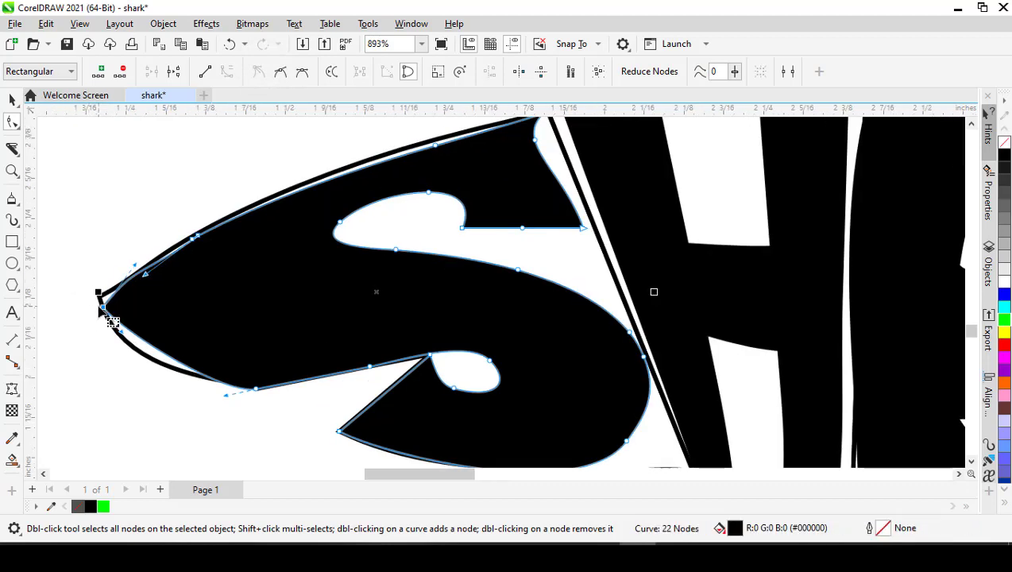
drag(116, 319, 118, 289)
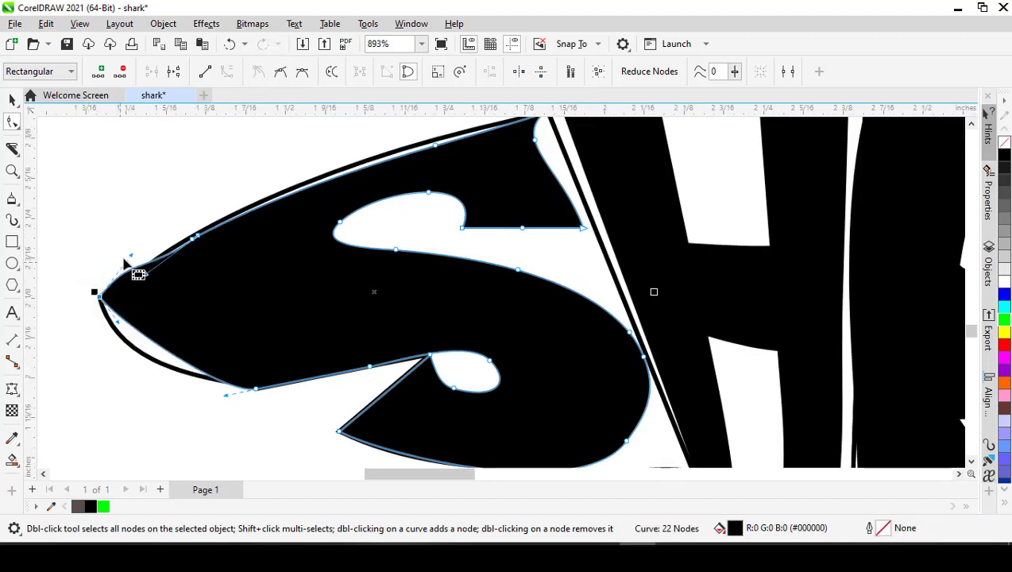
- Adjust the S's curves above and below the snout tip to follow the shark outline
drag(131, 254, 149, 264)
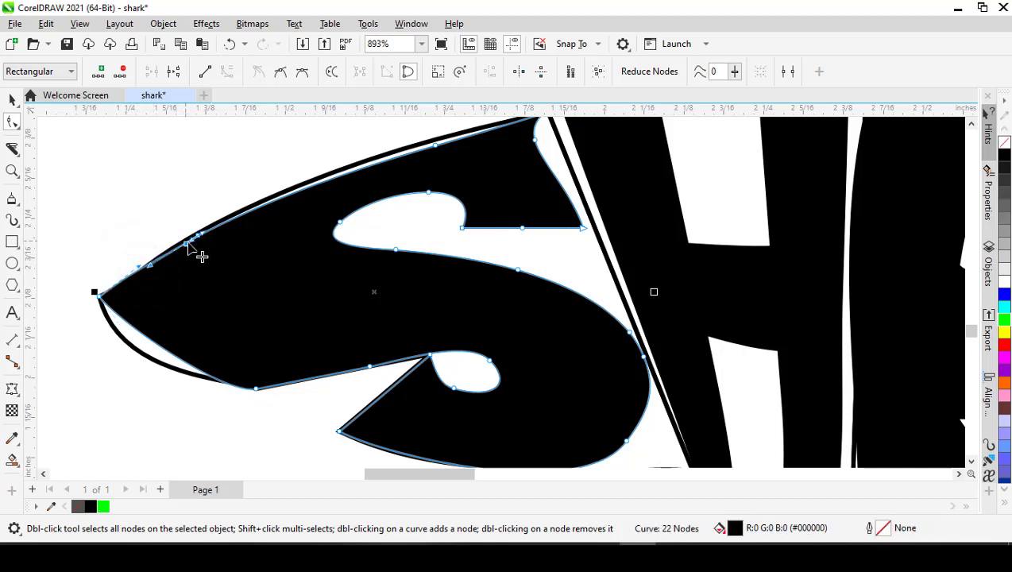
drag(192, 238, 194, 238)
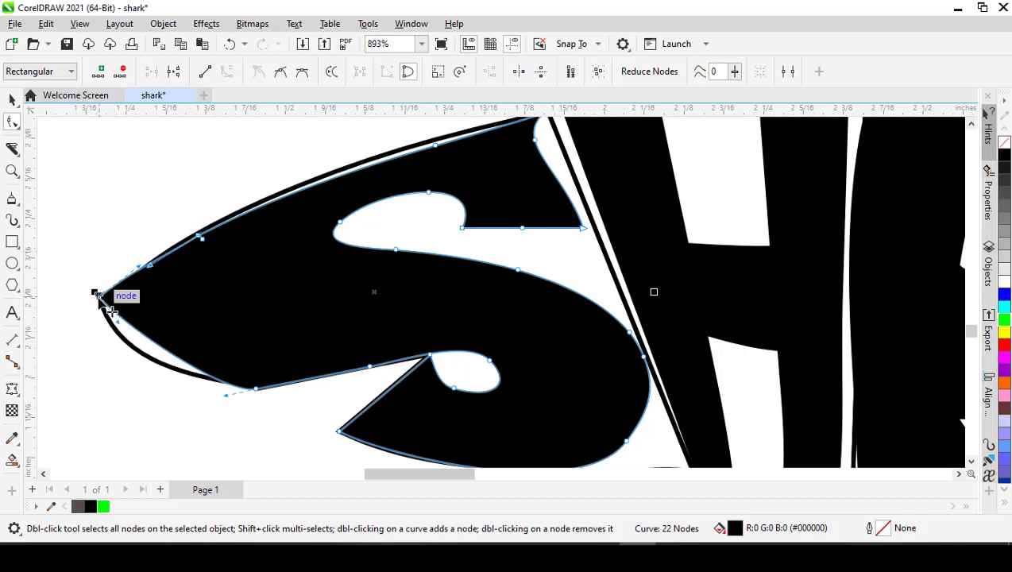
drag(115, 327, 111, 355)
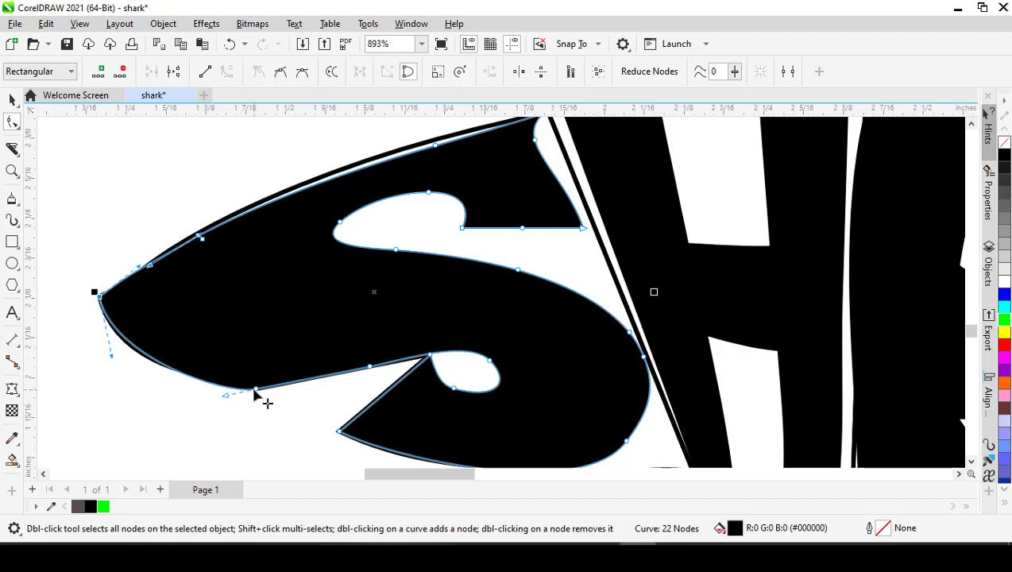
- Extend the S's upper terminal to the slice's rear edge and delete the extra nodes on its rear side and around the upper opening
scroll(330, 372, down, 1)
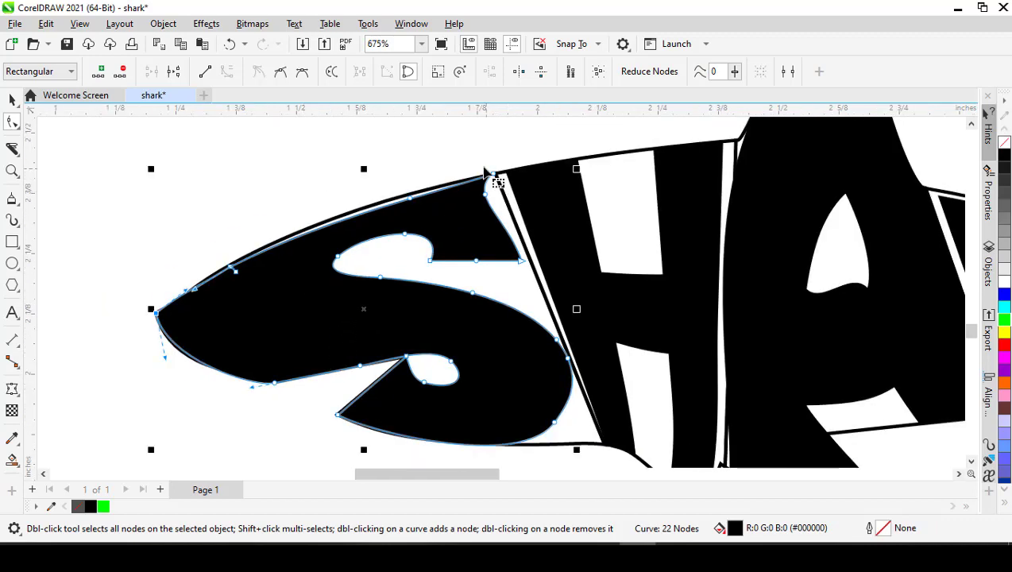
scroll(485, 171, up, 2)
drag(489, 224, 524, 228)
double_click(525, 227)
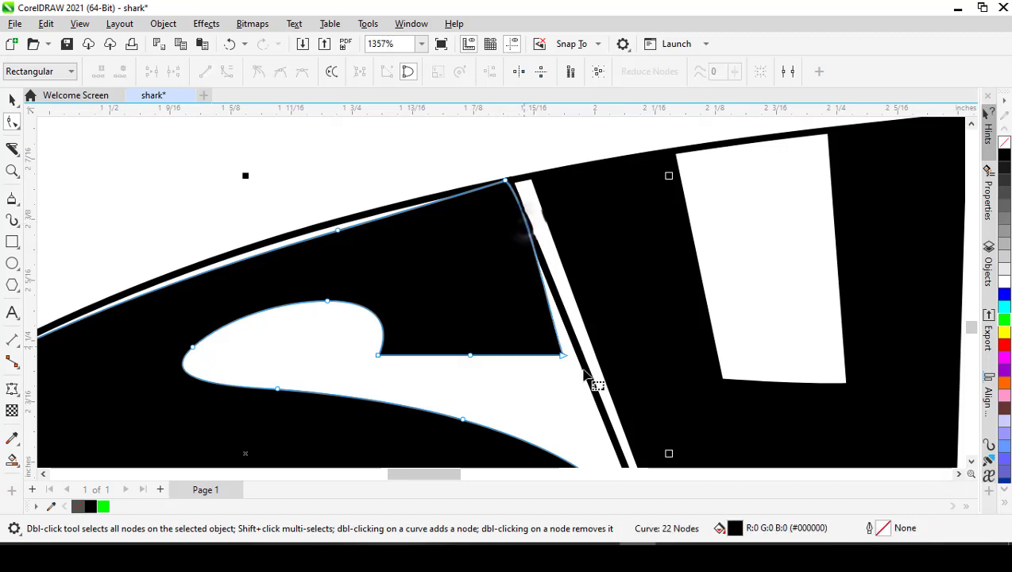
drag(562, 355, 579, 356)
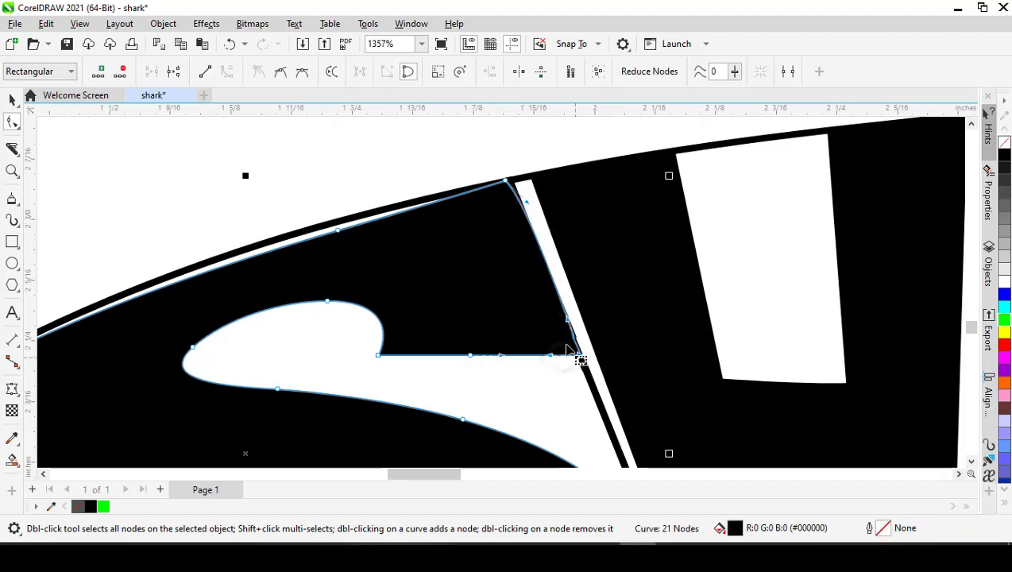
double_click(472, 357)
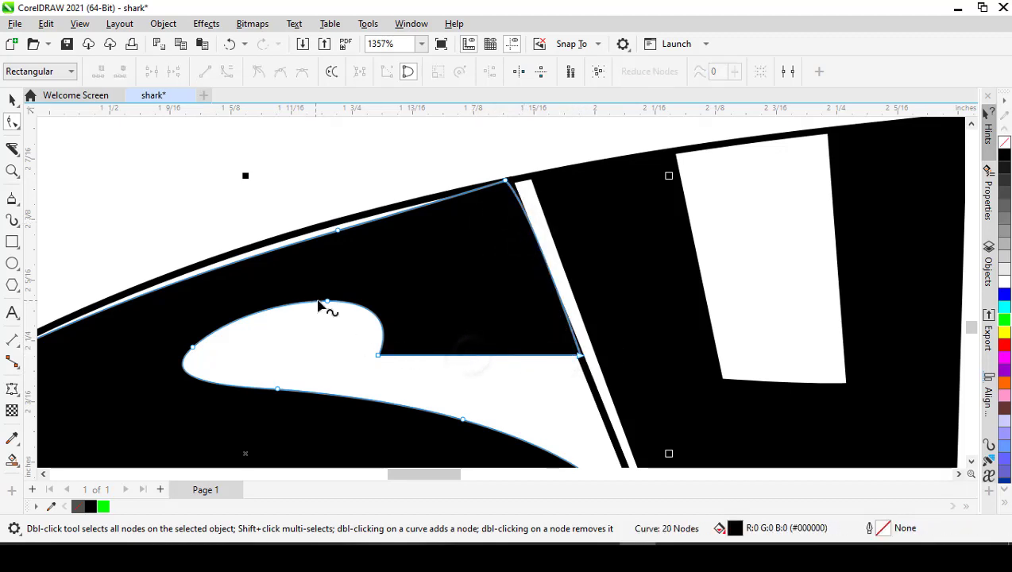
double_click(192, 348)
- Delete the extra nodes along the S's top edge and curve the edge to follow the outline of the shark's head
scroll(377, 262, down, 2)
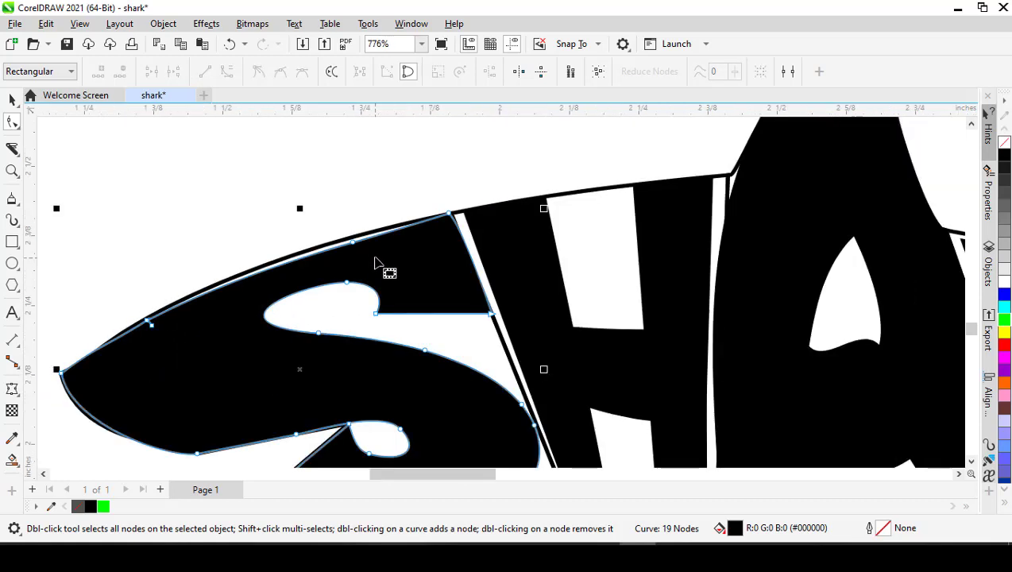
drag(354, 242, 356, 238)
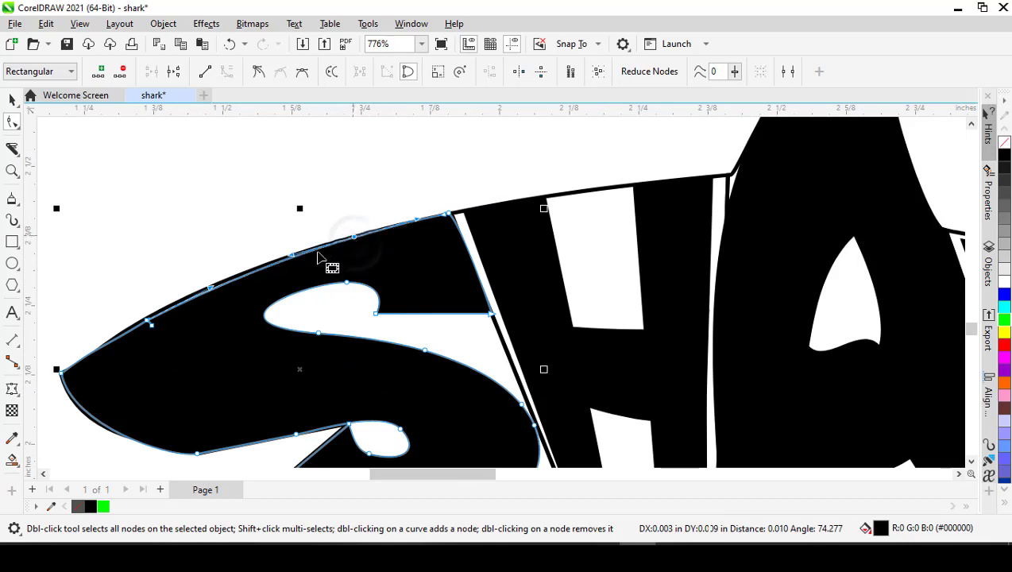
double_click(148, 321)
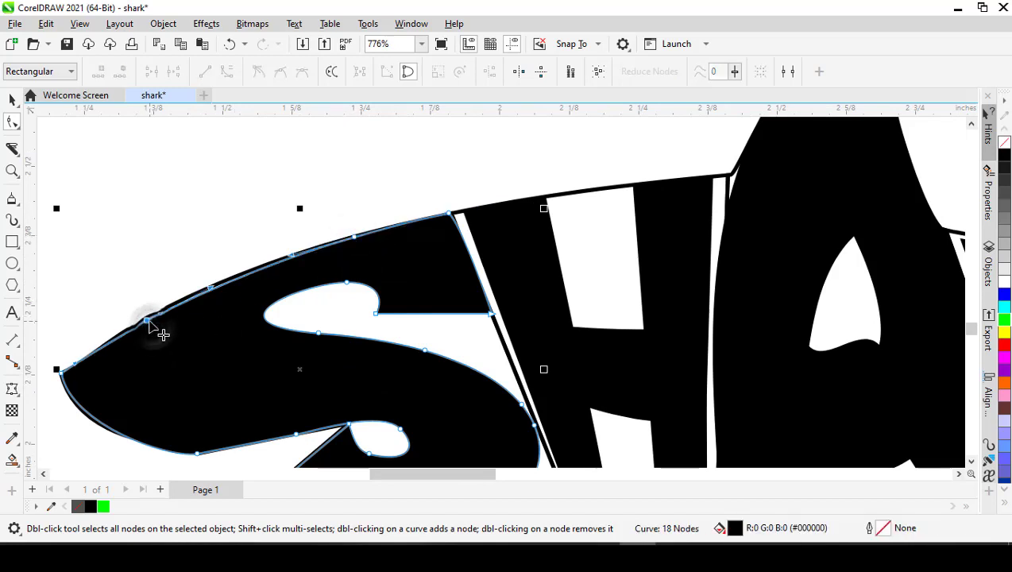
double_click(151, 321)
double_click(354, 238)
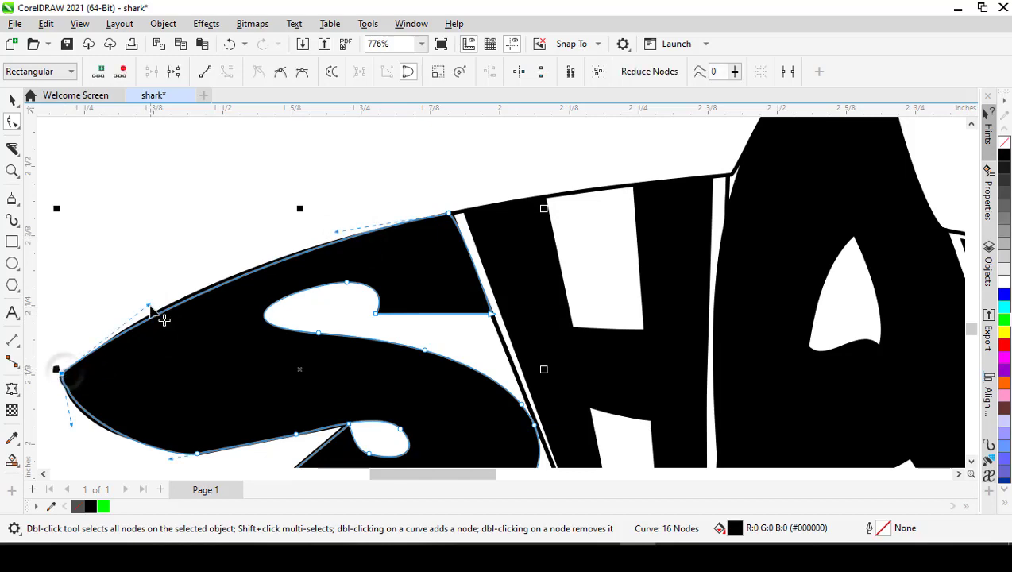
drag(160, 317, 170, 288)
scroll(170, 287, down, 3)
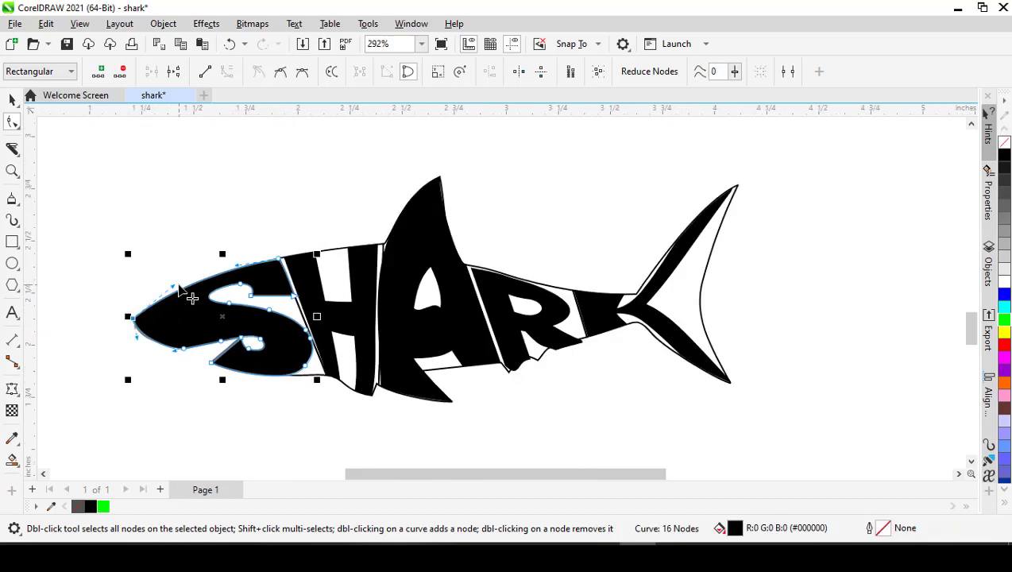
- Move the H's lower front corner node onto the lower front corner of its outline slice
key(space)
scroll(191, 296, down, 2)
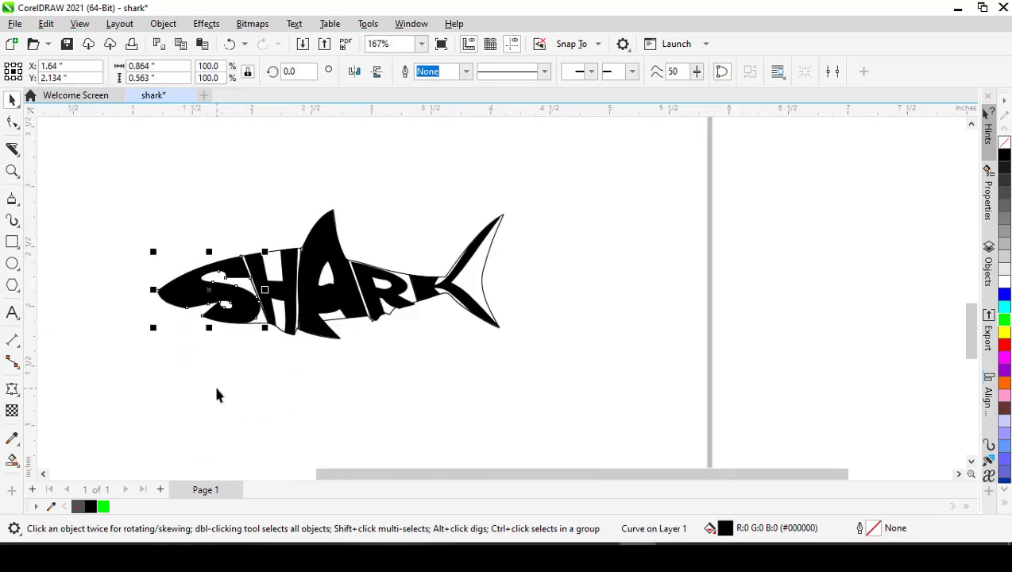
click(213, 382)
scroll(222, 321, up, 3)
key(space)
click(279, 304)
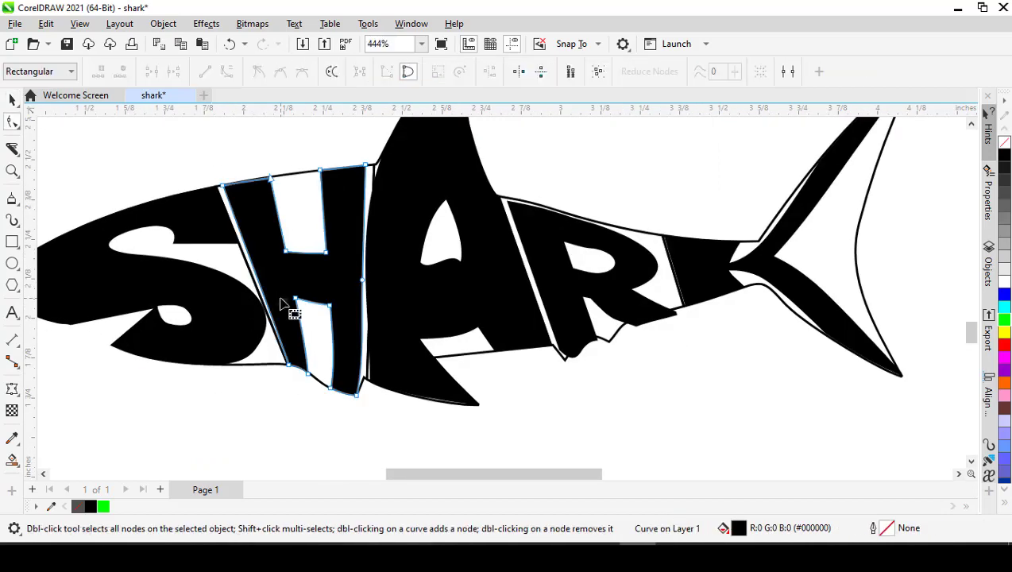
scroll(291, 367, up, 3)
click(284, 359)
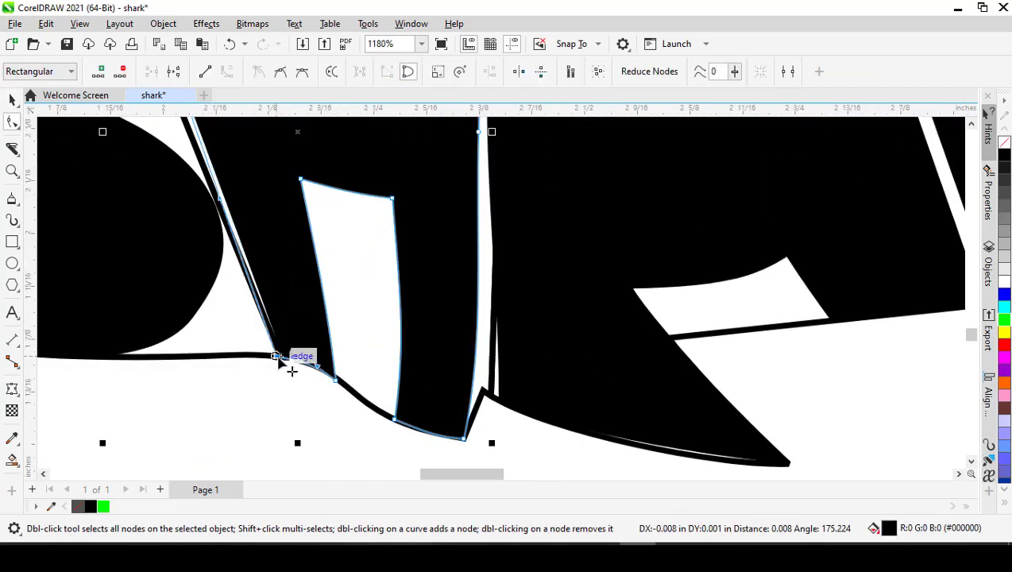
- Convert the H's front edge to a straight line and move its upper front node to the slice corner
scroll(290, 366, down, 3)
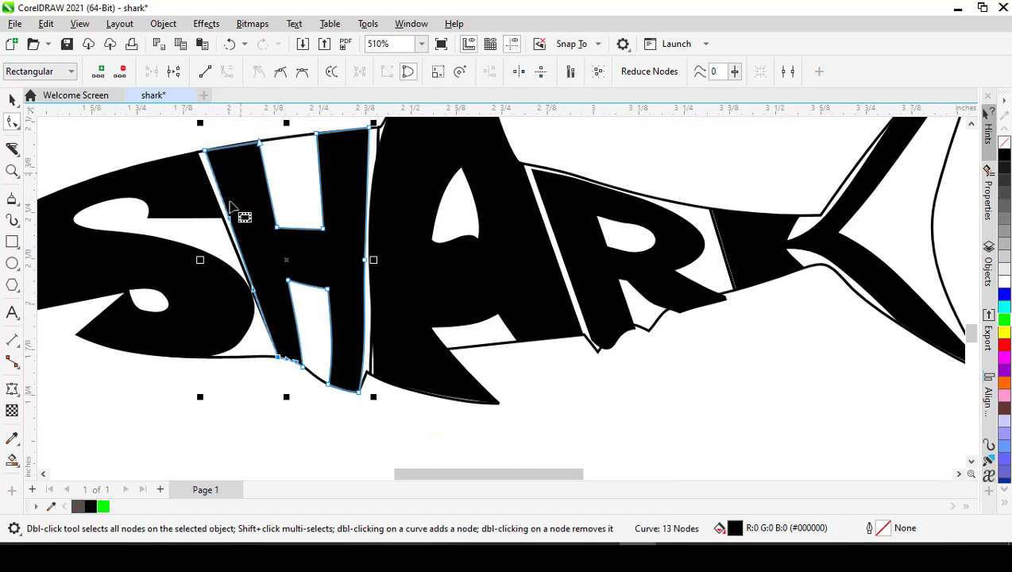
scroll(229, 205, up, 1)
right_click(236, 232)
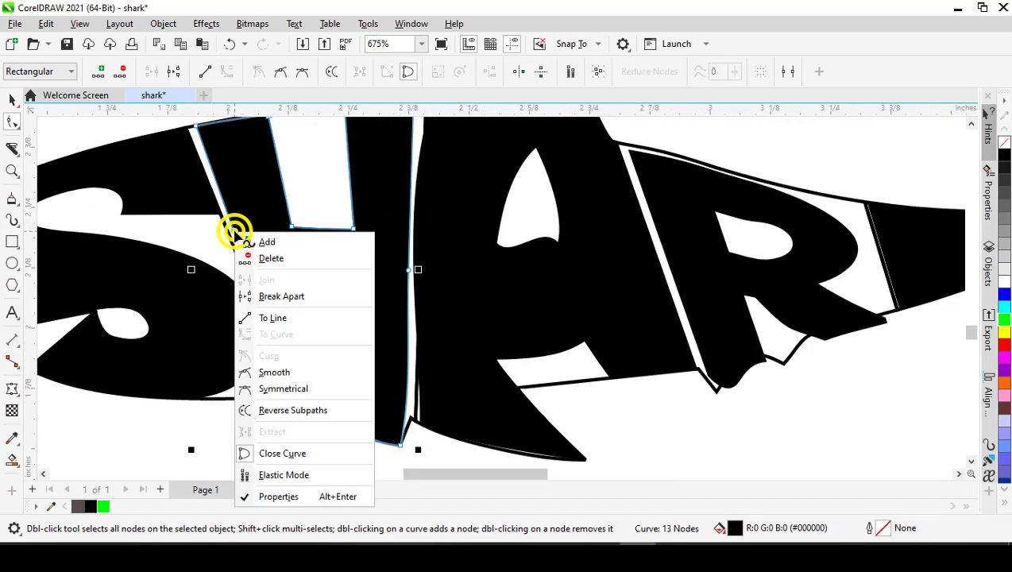
click(271, 319)
scroll(207, 147, up, 1)
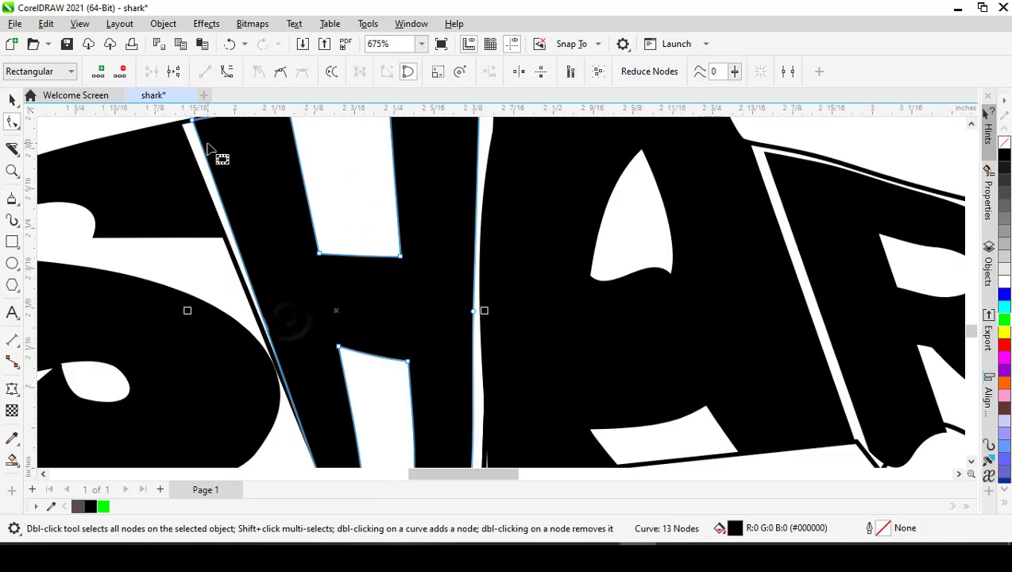
scroll(191, 125, up, 3)
mouse_move(192, 166)
mouse_down()
mouse_move(189, 176)
mouse_move(188, 168)
mouse_up()
scroll(214, 250, down, 4)
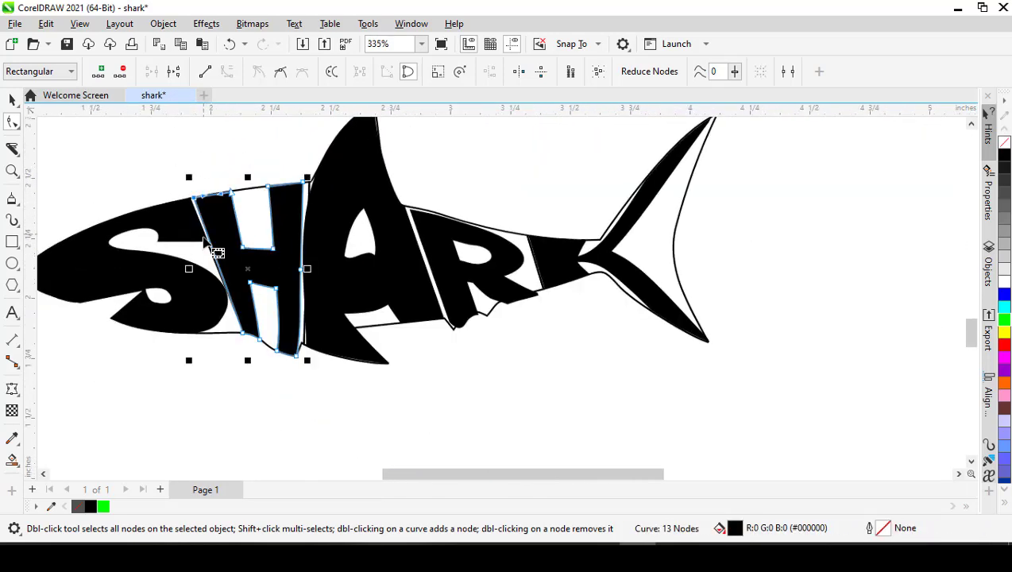
key(space)
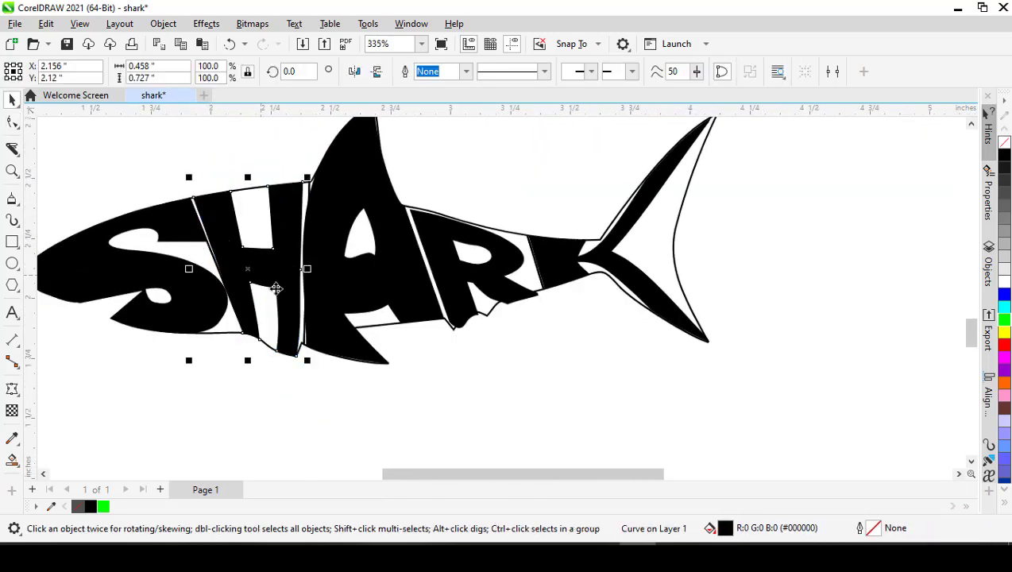
- Delete the middle node on the H's rear edge and convert the whole edge to a straight line
scroll(295, 349, up, 7)
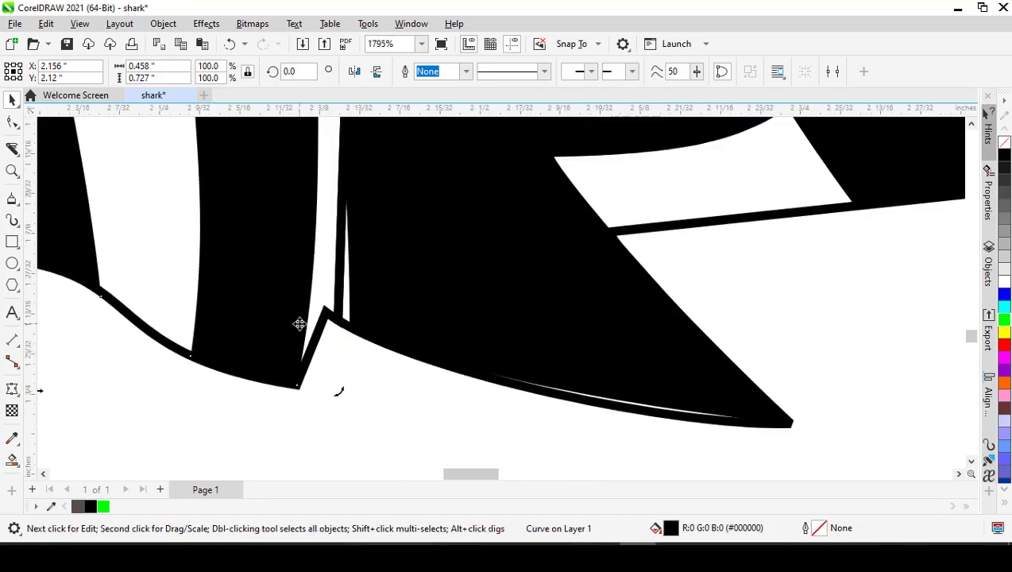
key(space)
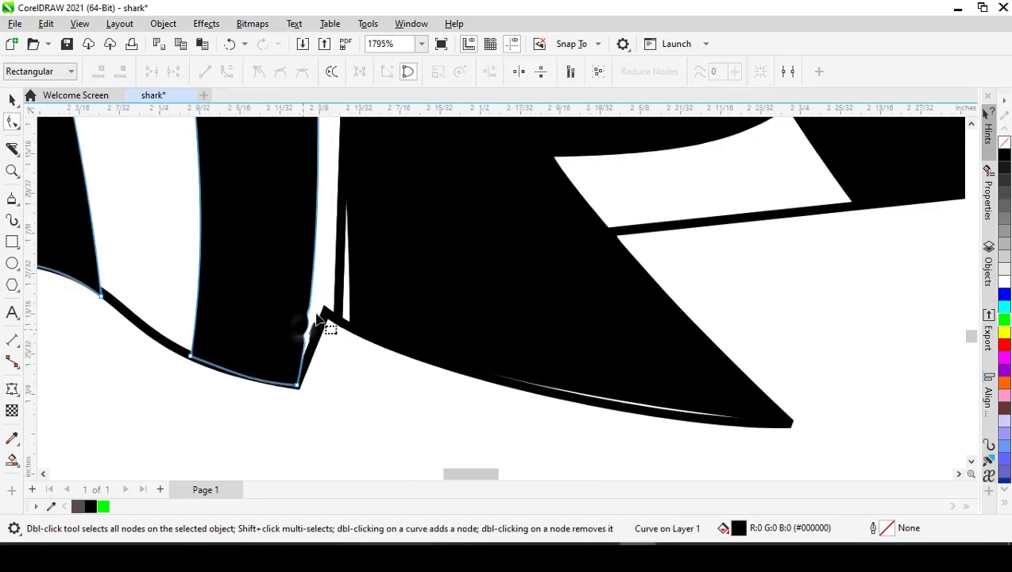
right_click(316, 251)
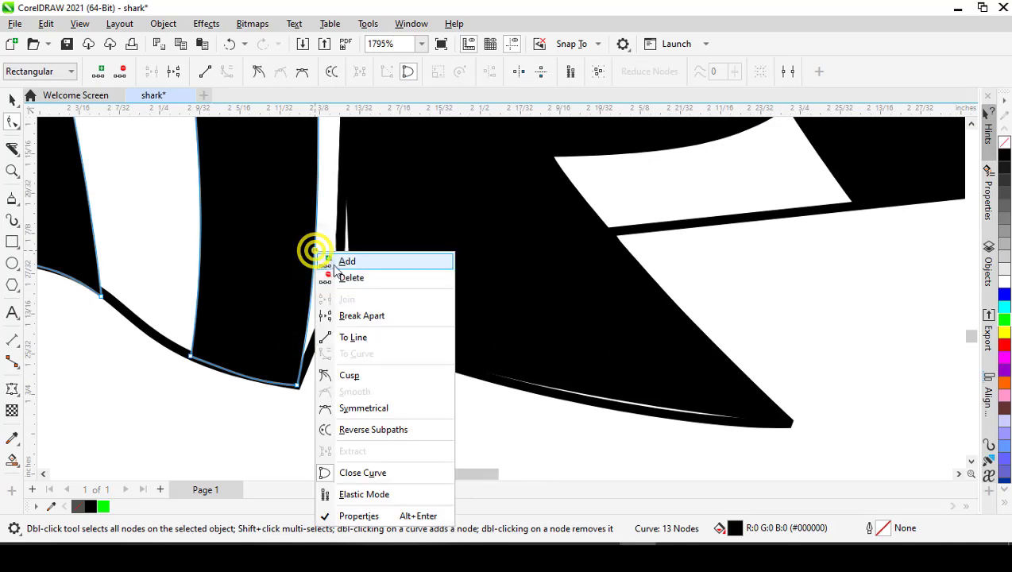
click(348, 335)
scroll(347, 325, down, 6)
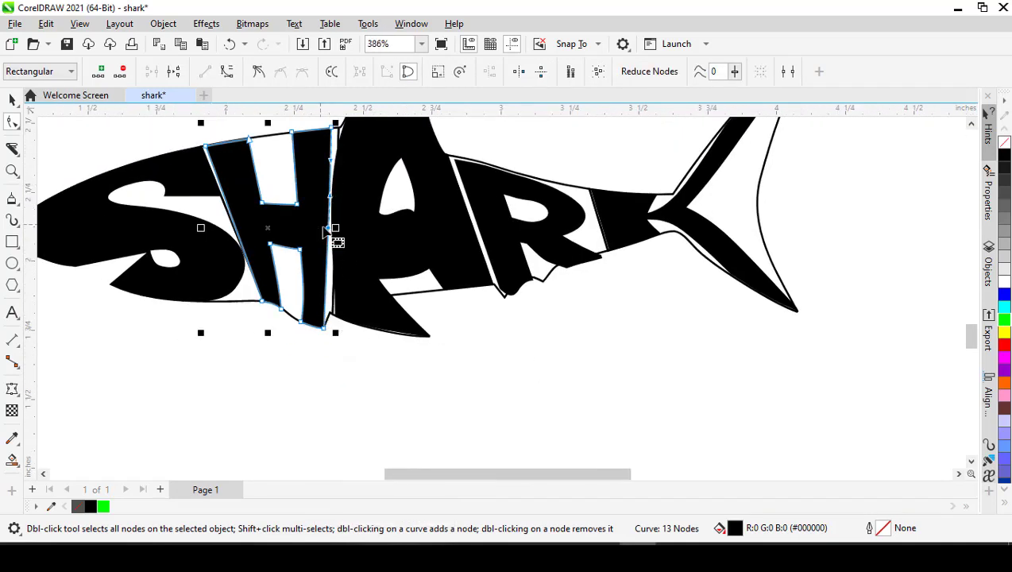
key(Delete)
right_click(328, 224)
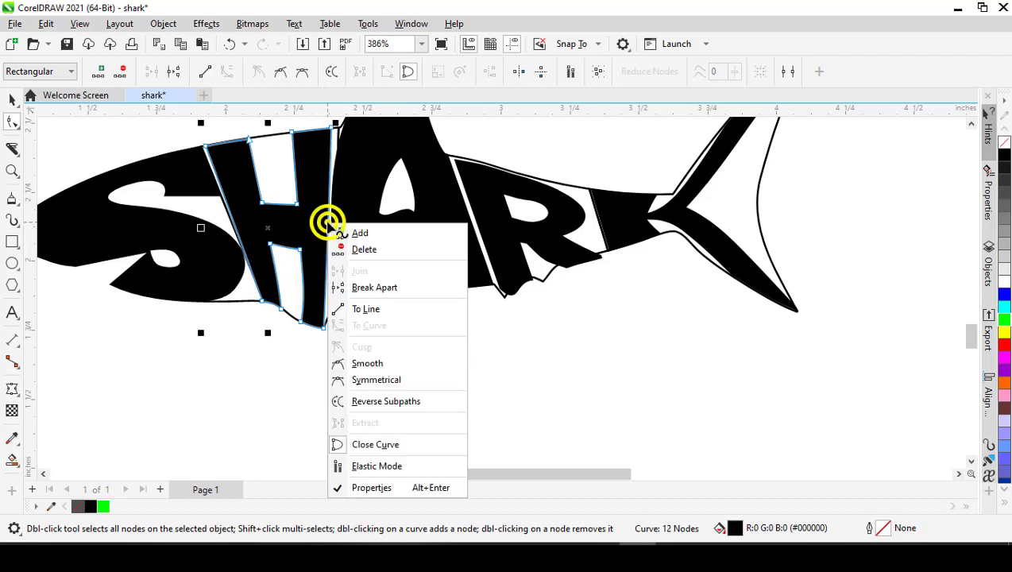
click(349, 309)
- Add a node low on the H's rear edge and move it to the outline's notch at the lower fin
scroll(347, 313, up, 4)
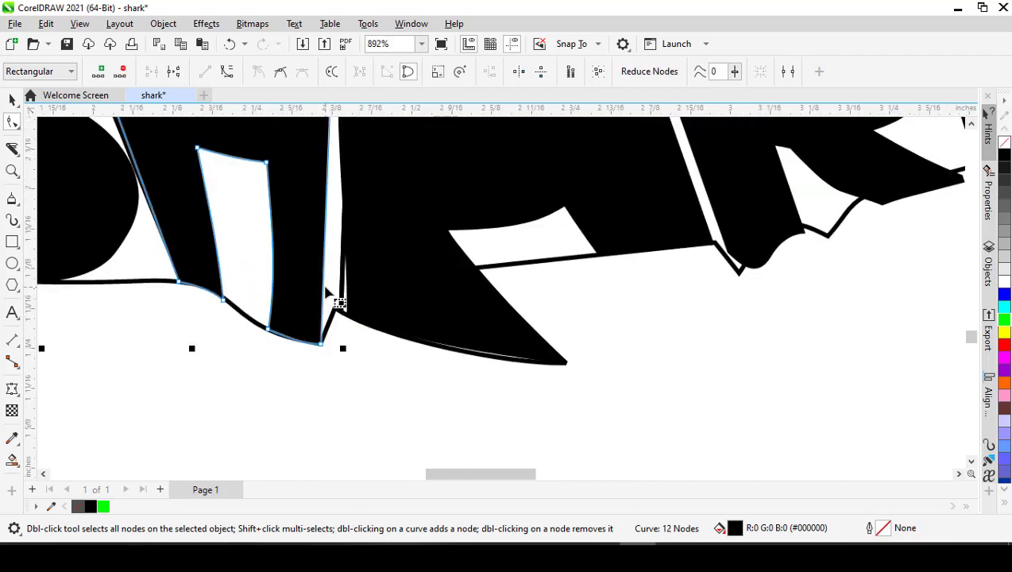
click(321, 285)
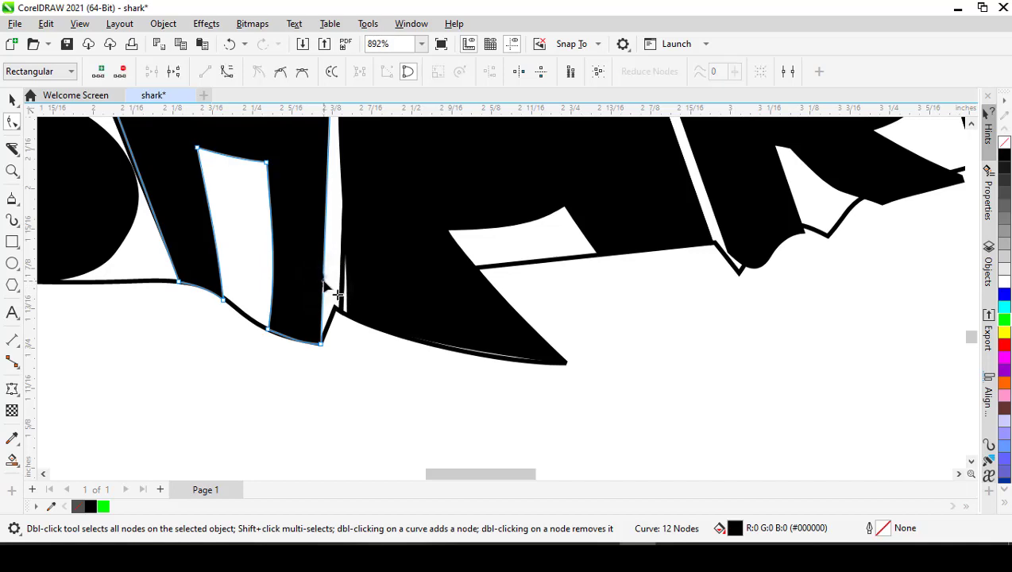
double_click(328, 282)
drag(328, 282, 332, 311)
scroll(343, 322, down, 5)
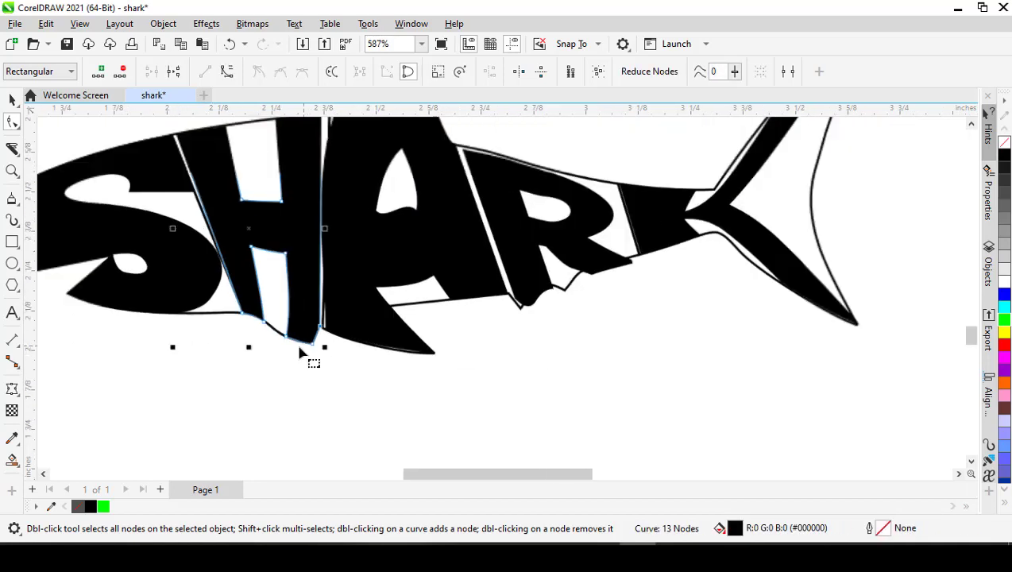
key(space)
- Move the H's upper rear corner node slightly forward along the outline to widen the gap to the A
scroll(308, 312, up, 1)
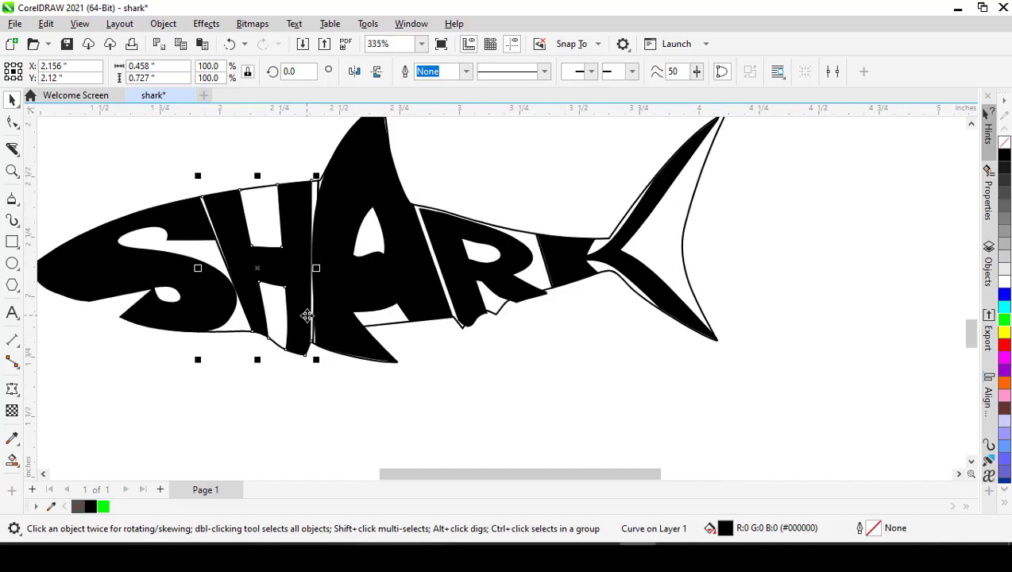
scroll(300, 207, up, 1)
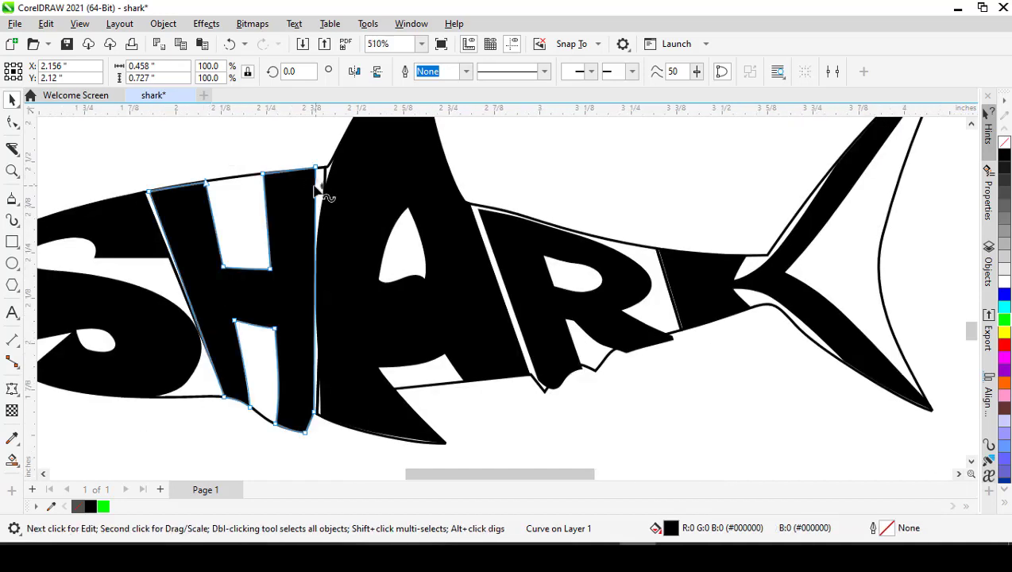
key(space)
drag(315, 167, 309, 168)
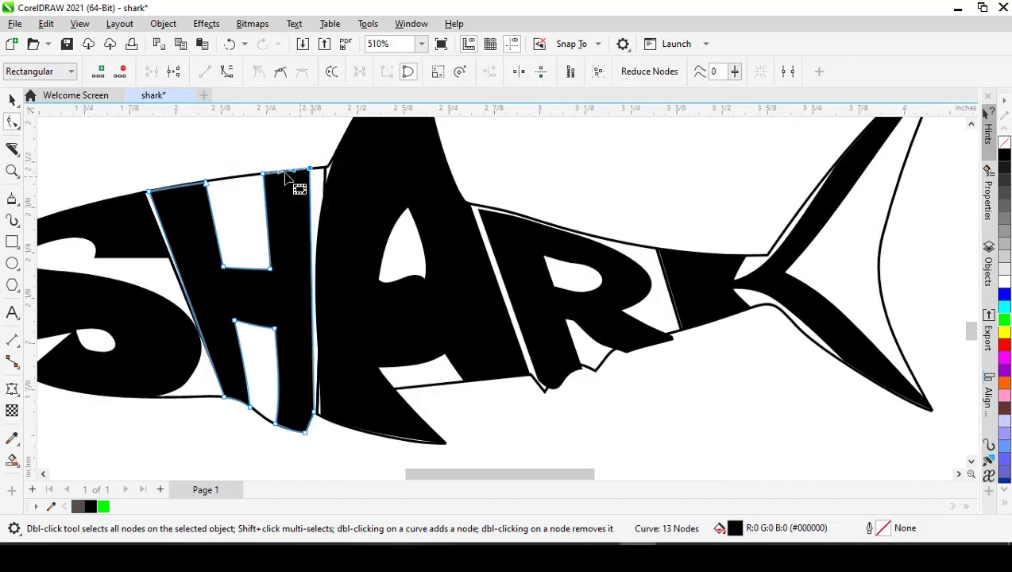
scroll(269, 173, up, 2)
scroll(268, 185, down, 4)
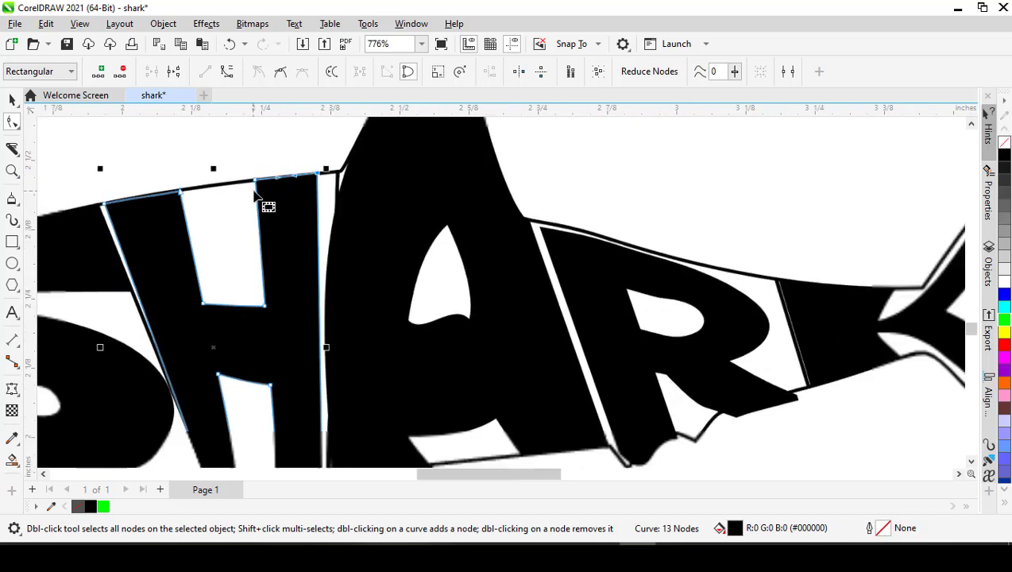
key(space)
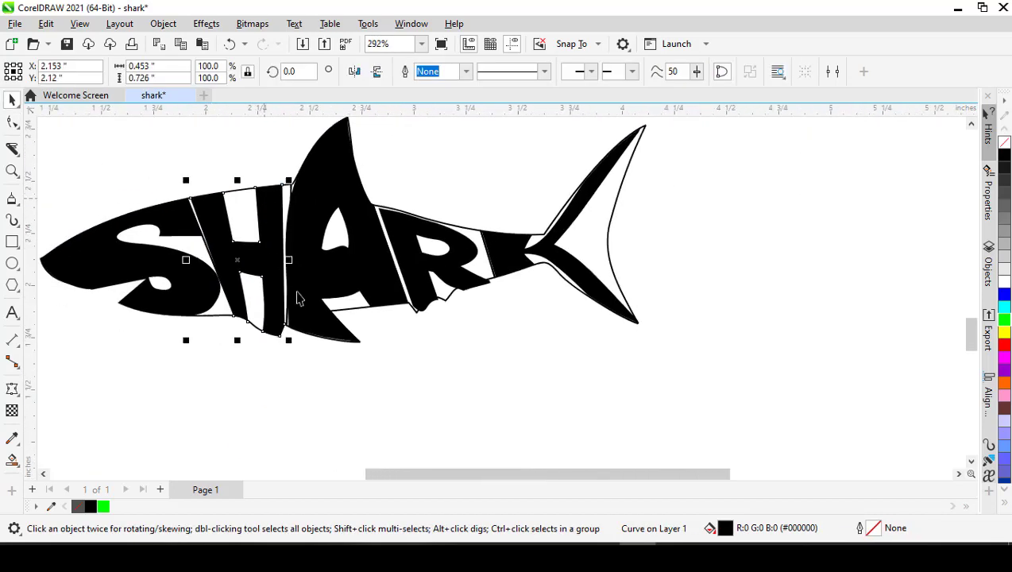
- Reshape the lower edge of the A's inner opening into a smooth downward curve and adjust its rear side
scroll(298, 295, down, 1)
scroll(329, 264, up, 2)
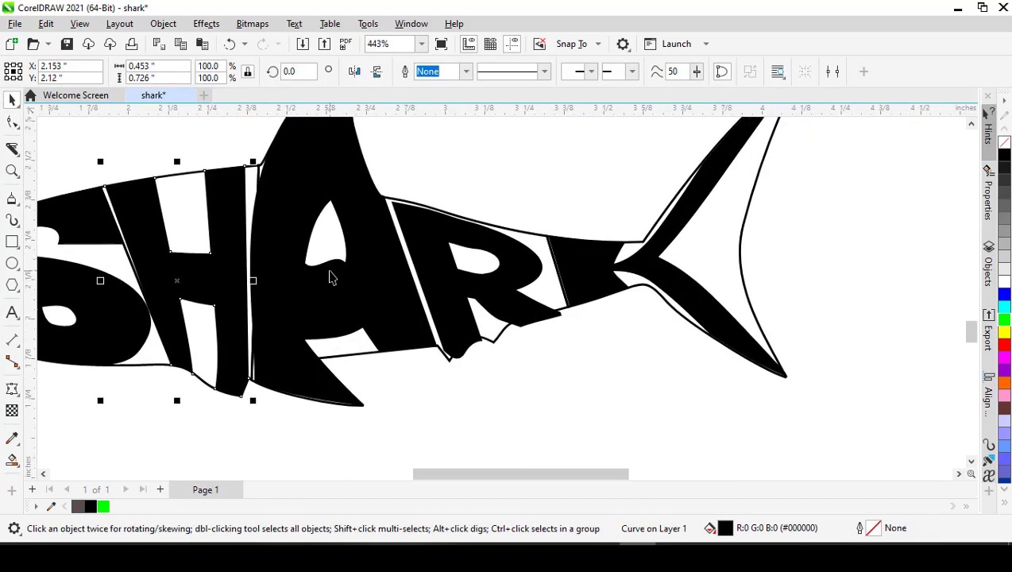
key(space)
click(331, 266)
scroll(332, 268, up, 1)
click(359, 260)
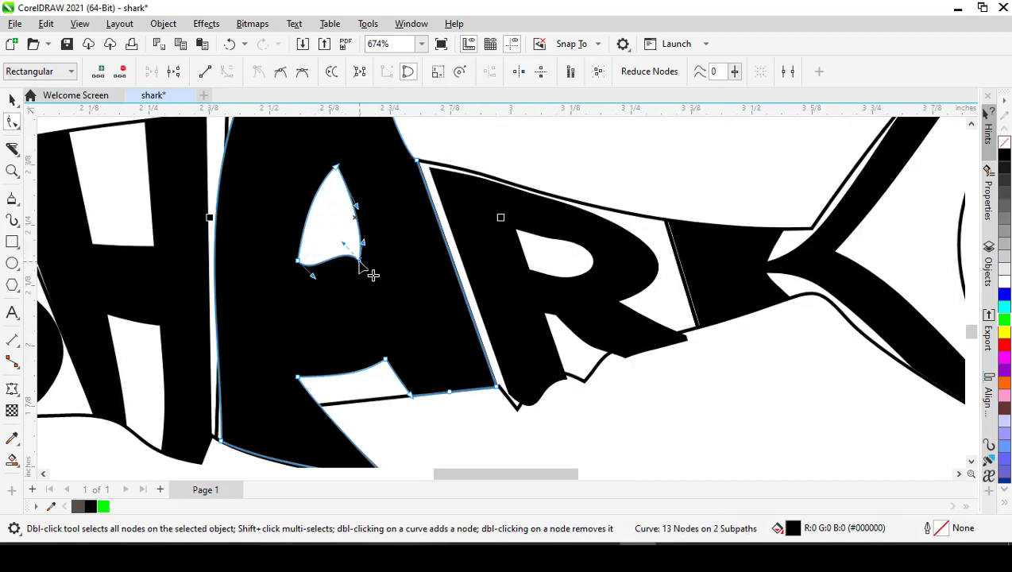
drag(343, 243, 343, 256)
drag(357, 207, 356, 203)
key(space)
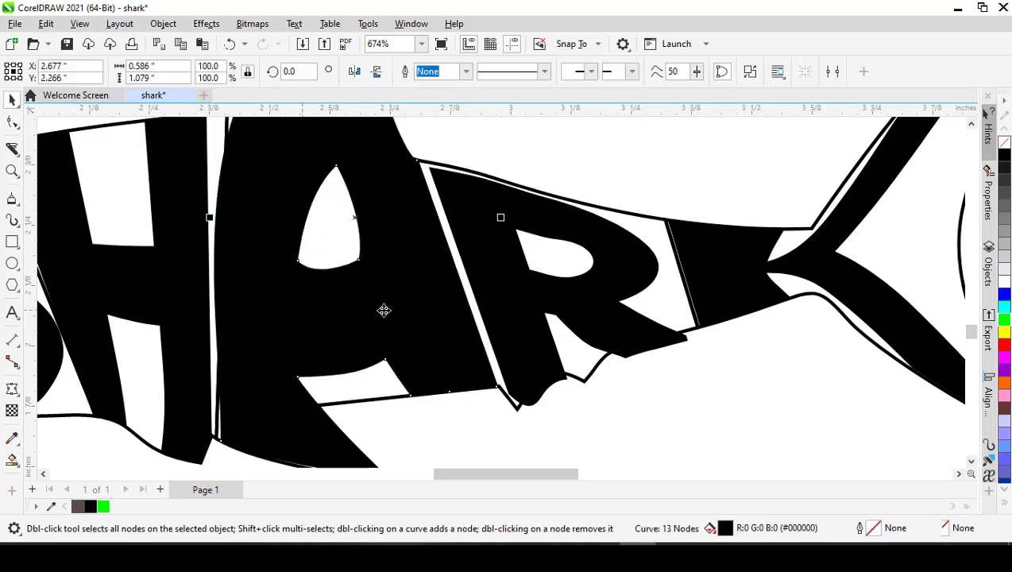
scroll(384, 310, down, 2)
click(389, 374)
scroll(337, 301, down, 1)
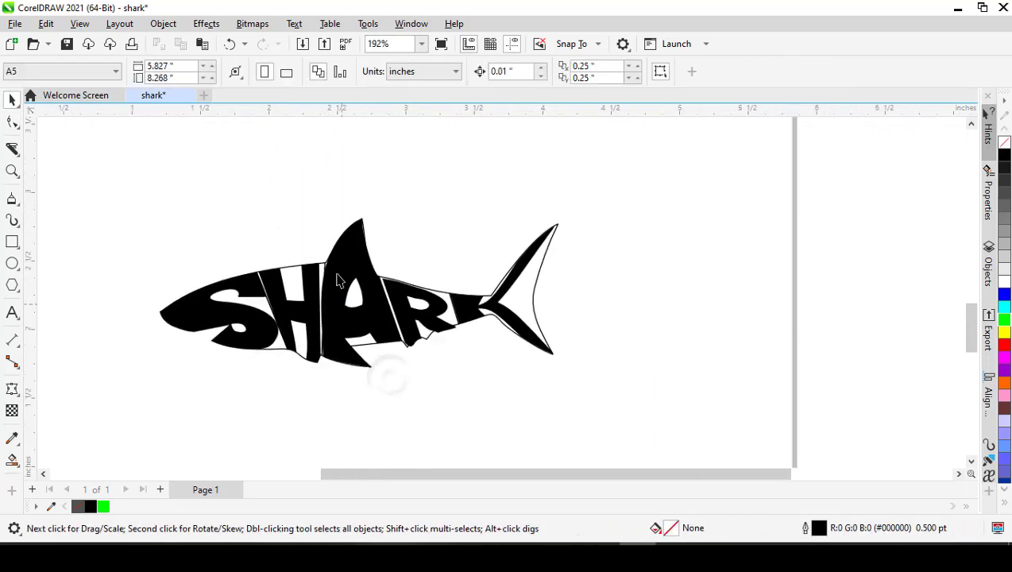
scroll(337, 275, up, 2)
key(space)
click(363, 214)
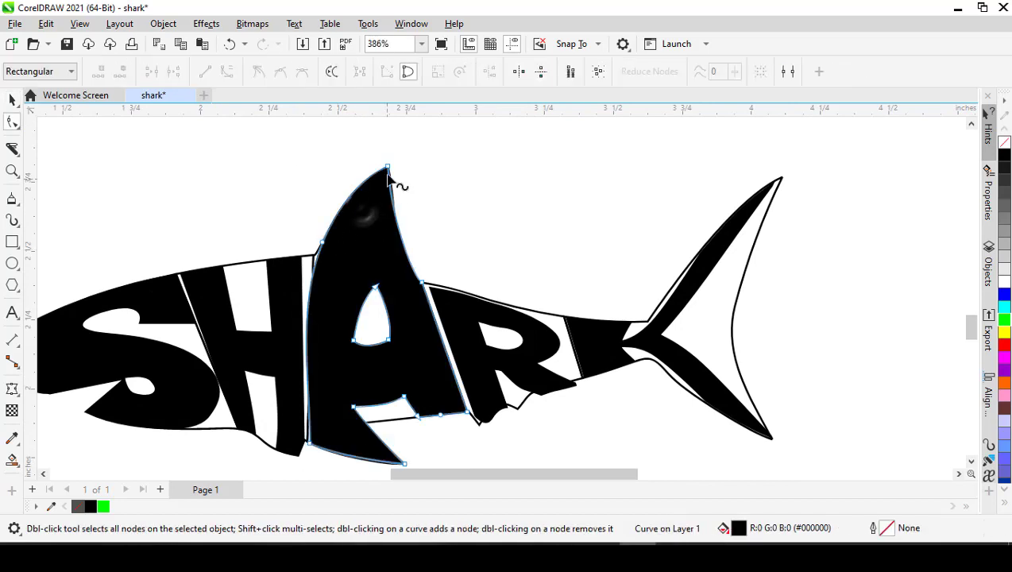
key(space)
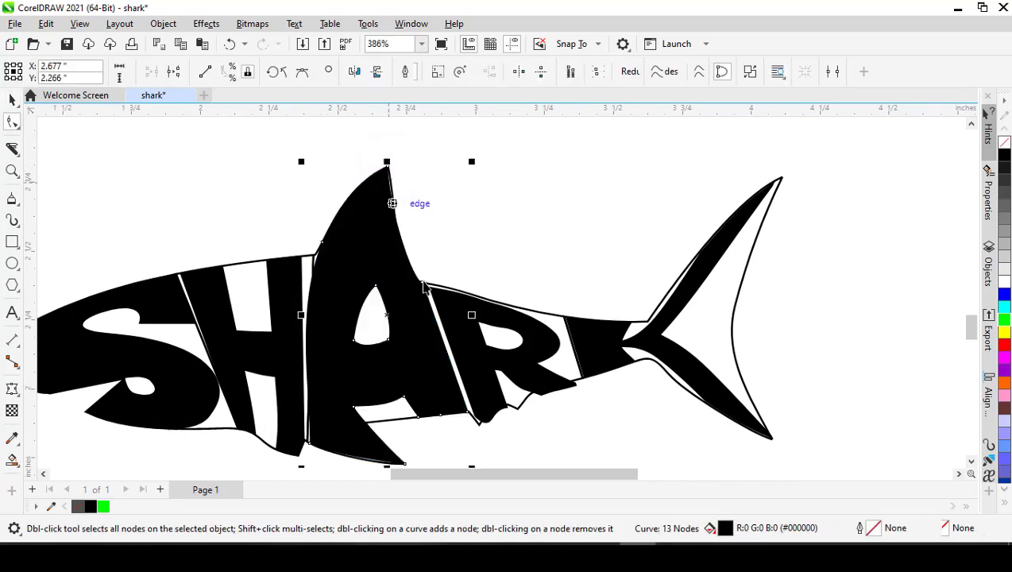
scroll(477, 377, down, 1)
scroll(481, 380, up, 2)
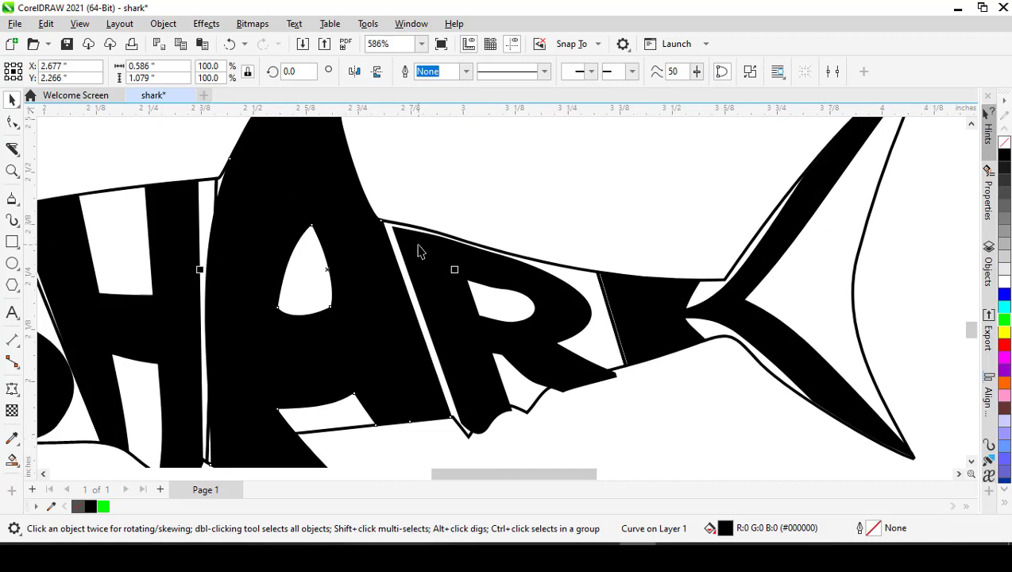
- Convert the enveloped letter R to curves
click(420, 251)
scroll(419, 251, down, 1)
key(ctrl+q)
scroll(419, 241, up, 1)
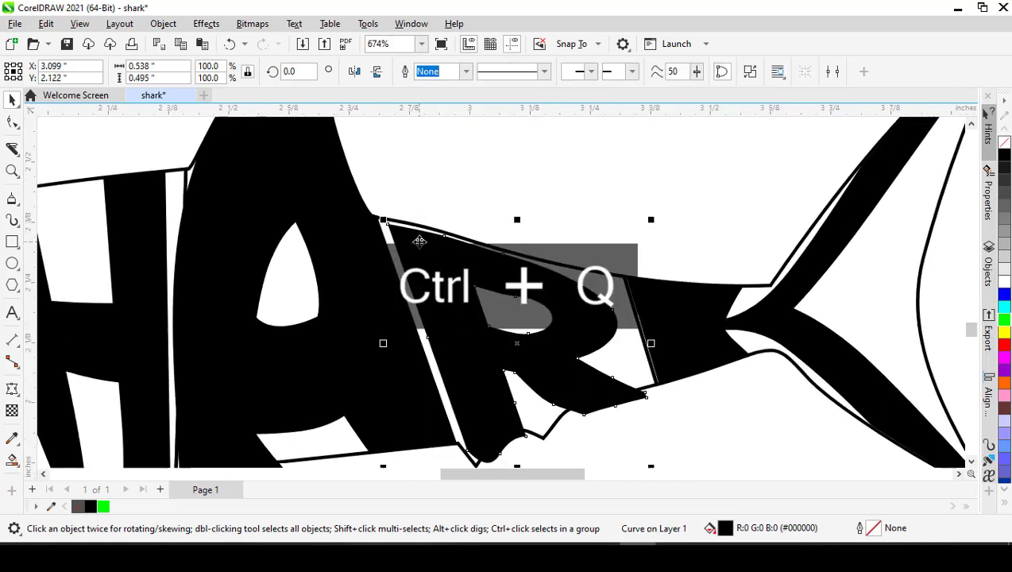
- Move the R's upper front node to the slice corner, delete the front edge's middle node and straighten that edge into a line
key(space)
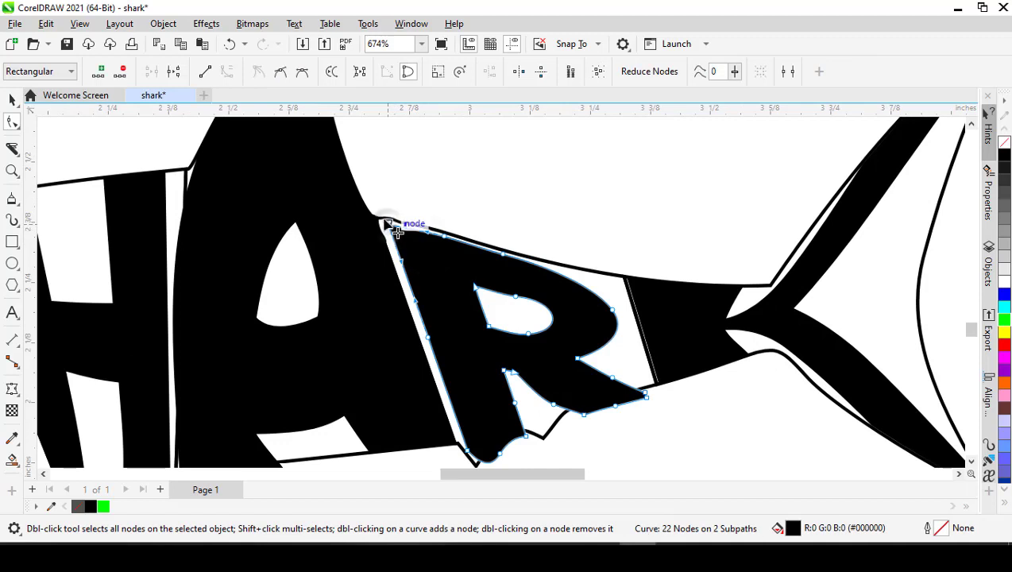
drag(386, 224, 383, 220)
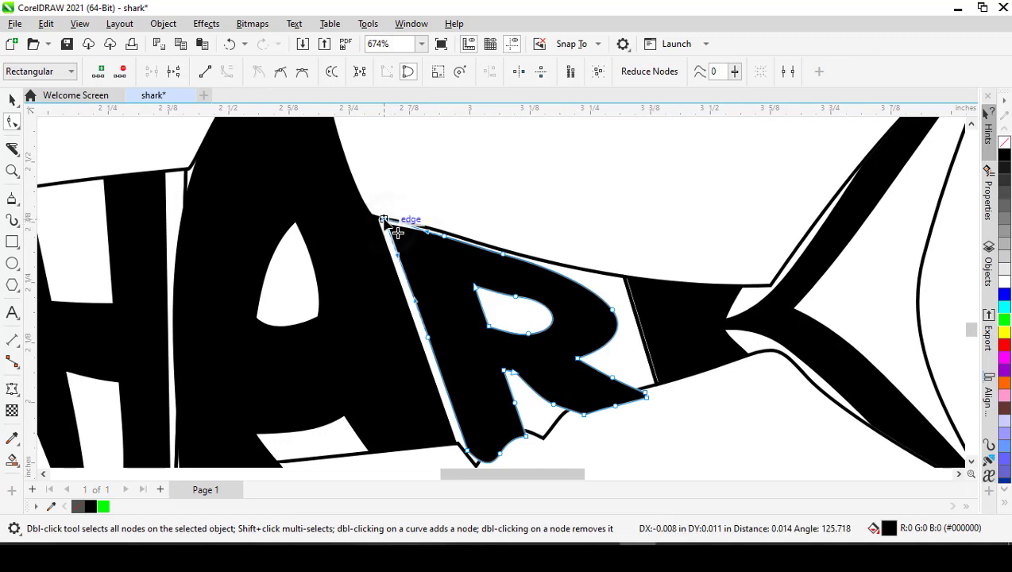
double_click(428, 337)
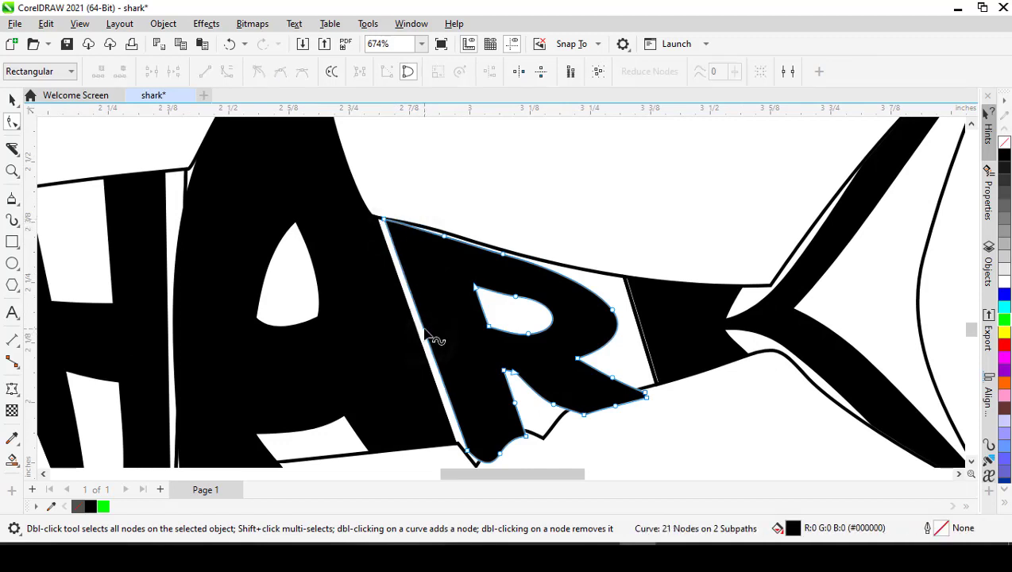
right_click(428, 339)
click(502, 139)
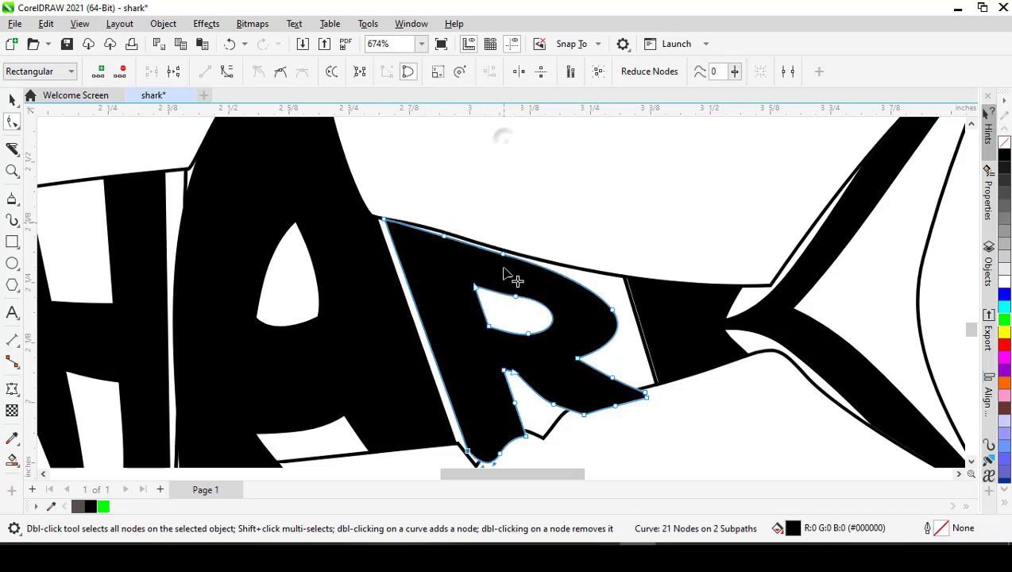
- Move the R stem's lower corner nodes onto the points of the fin outline and delete the middle node on the stem's lower rear edge
scroll(482, 414, up, 6)
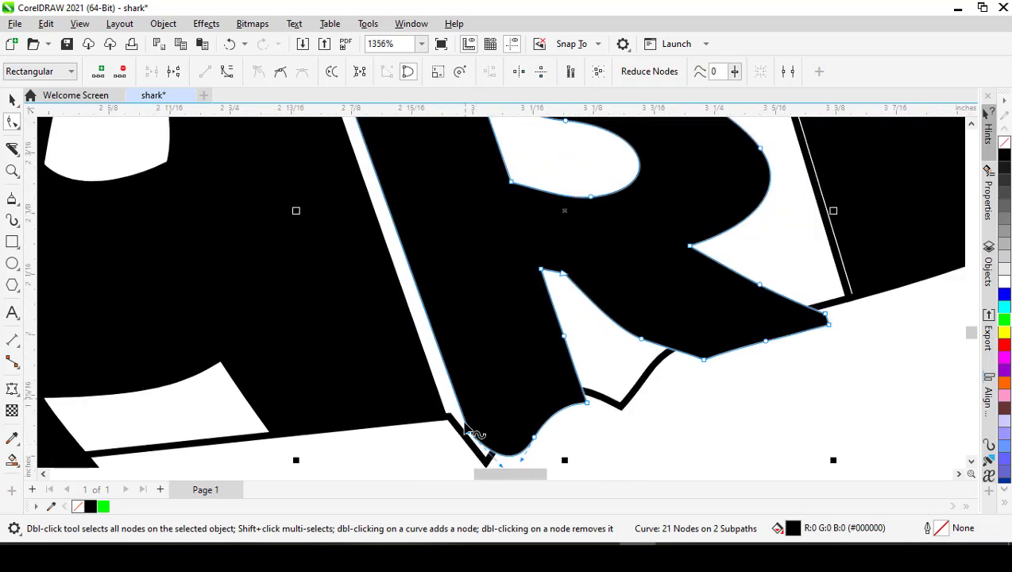
drag(467, 432, 526, 364)
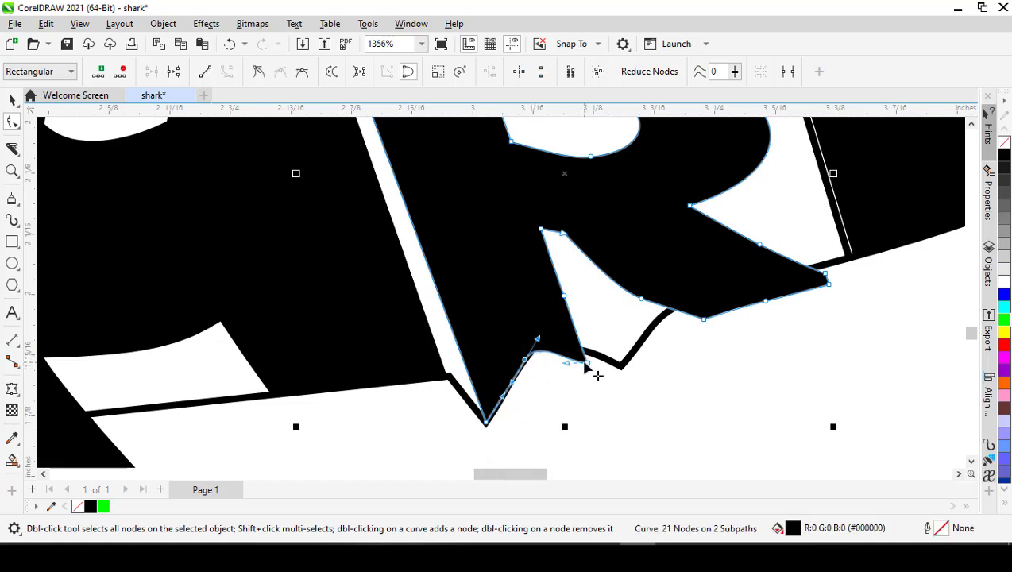
drag(598, 375, 635, 376)
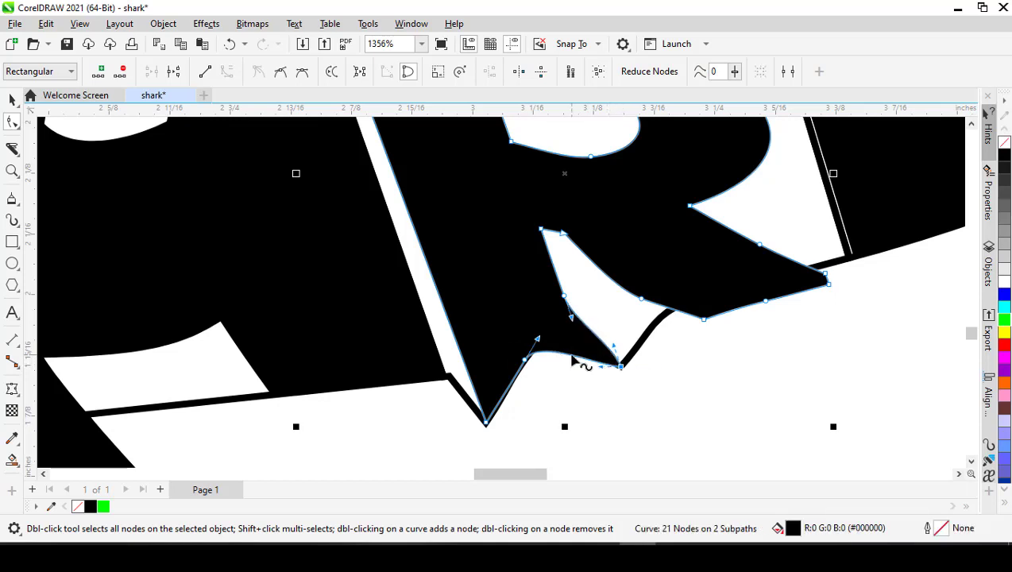
double_click(564, 297)
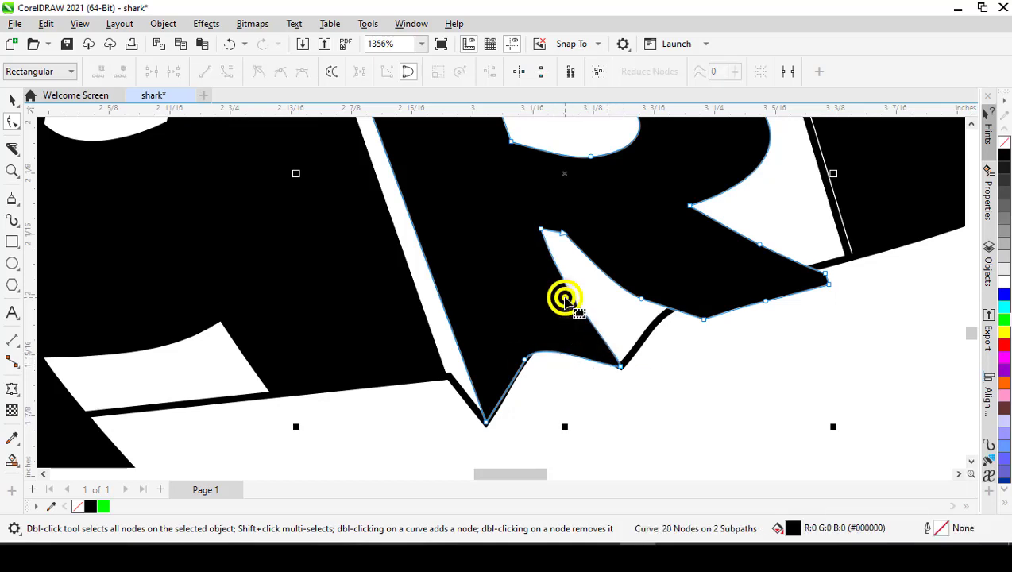
right_click(565, 294)
key(Escape)
- Delete the node on the upper edge of the R's inner opening and fit the R's top edge to the outline, deleting its rear node
scroll(548, 282, down, 2)
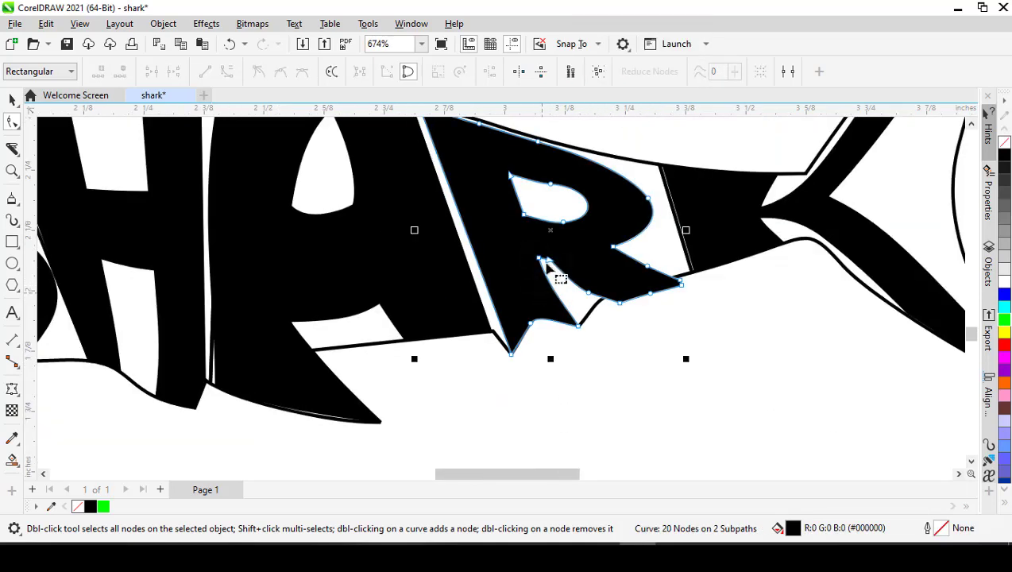
double_click(552, 184)
scroll(554, 190, down, 1)
scroll(540, 171, up, 2)
scroll(534, 163, up, 1)
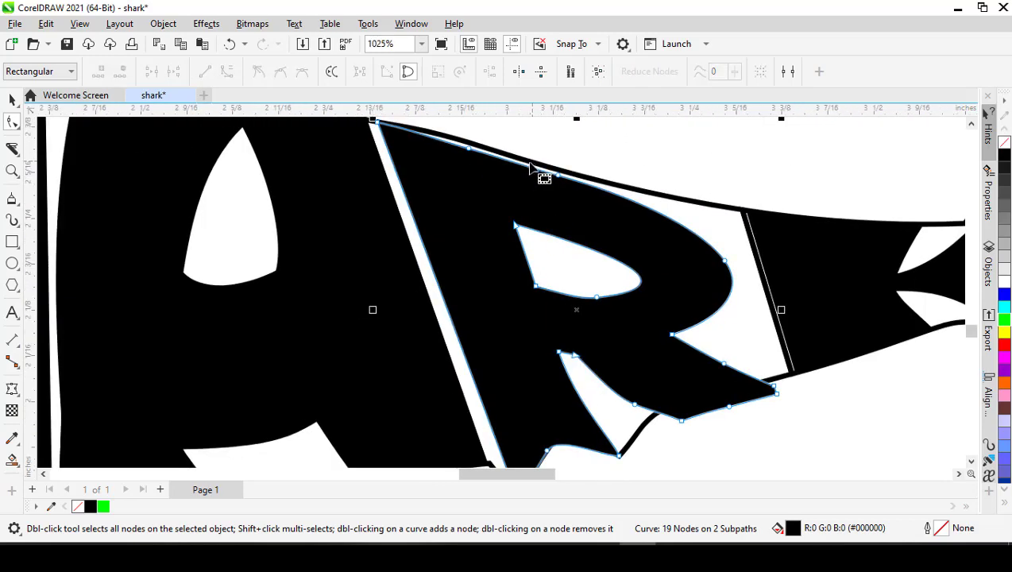
click(469, 149)
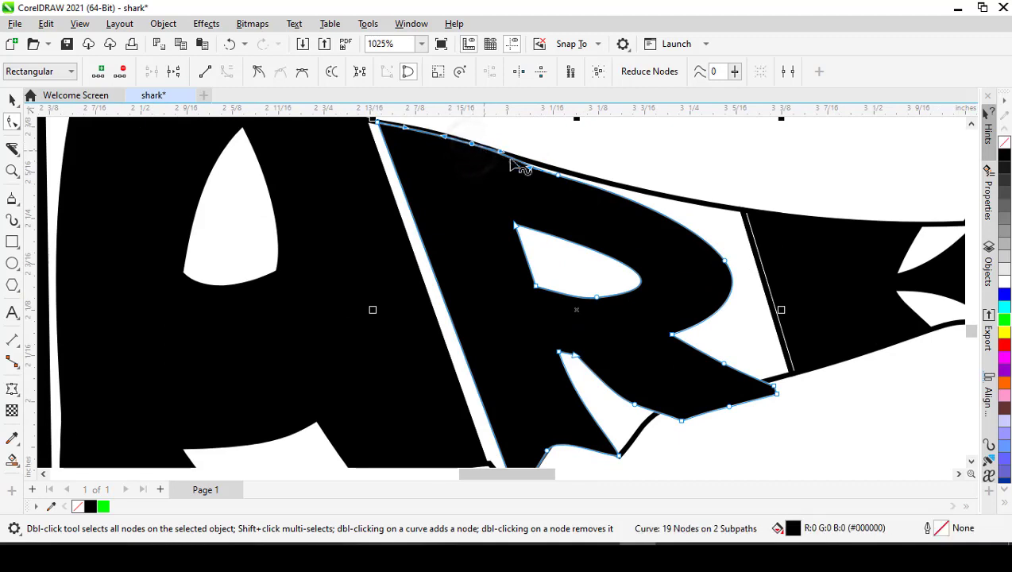
double_click(559, 177)
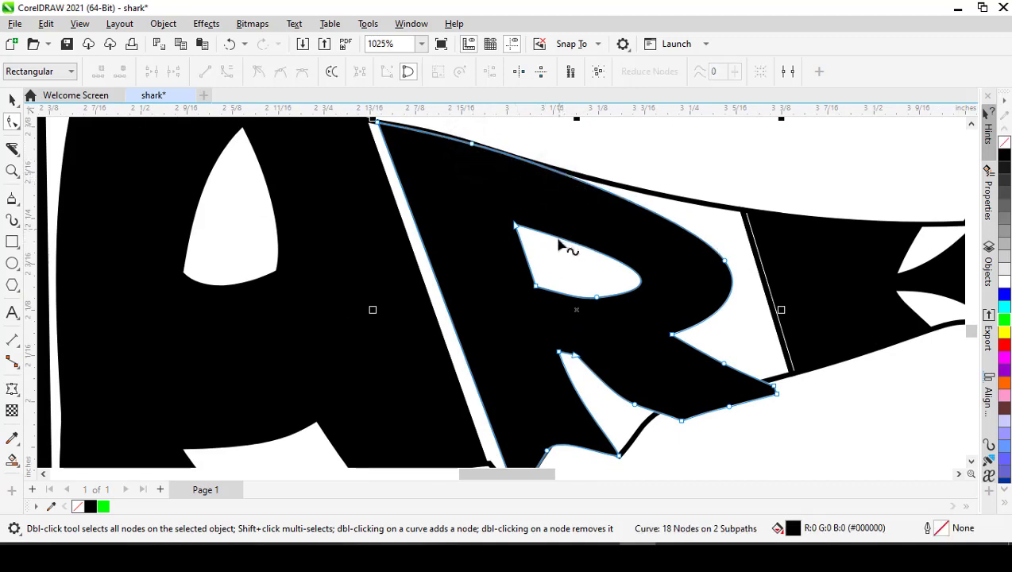
scroll(558, 246, down, 1)
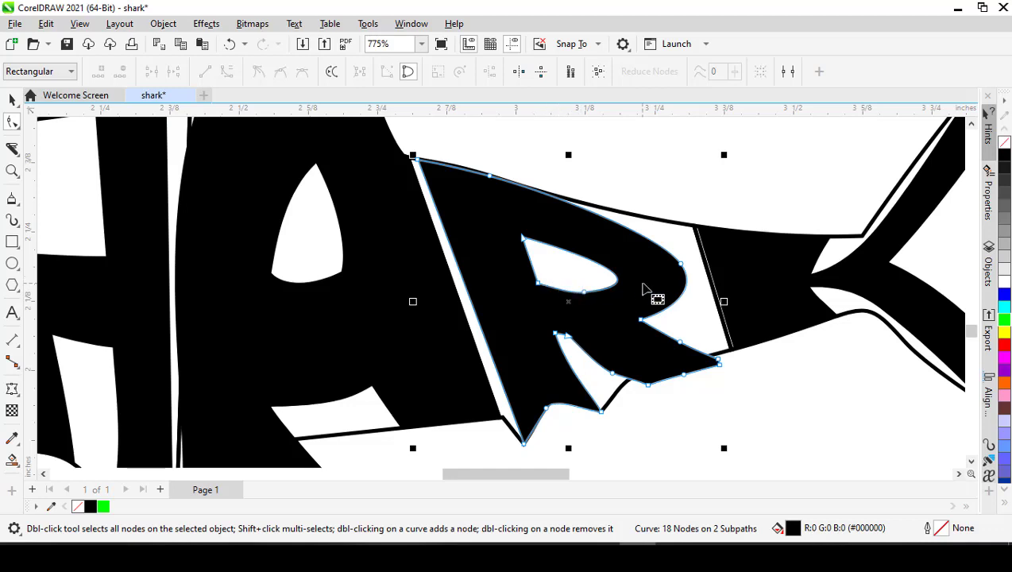
- Move the lower nodes of the R's leg onto the body outline and delete the surplus nodes around the leg's tip
scroll(656, 383, up, 1)
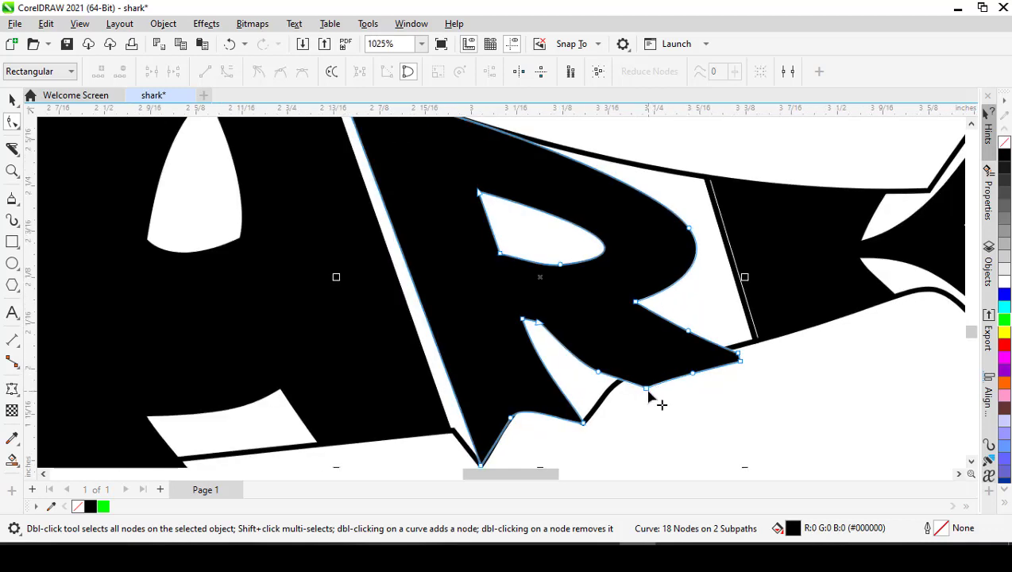
drag(644, 389, 622, 381)
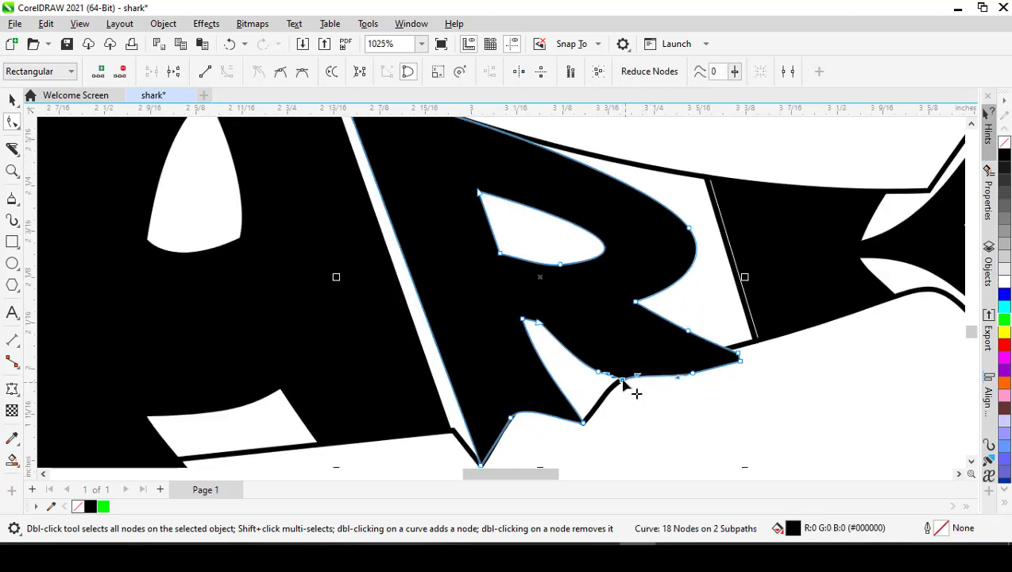
drag(693, 373, 727, 347)
double_click(682, 354)
double_click(740, 361)
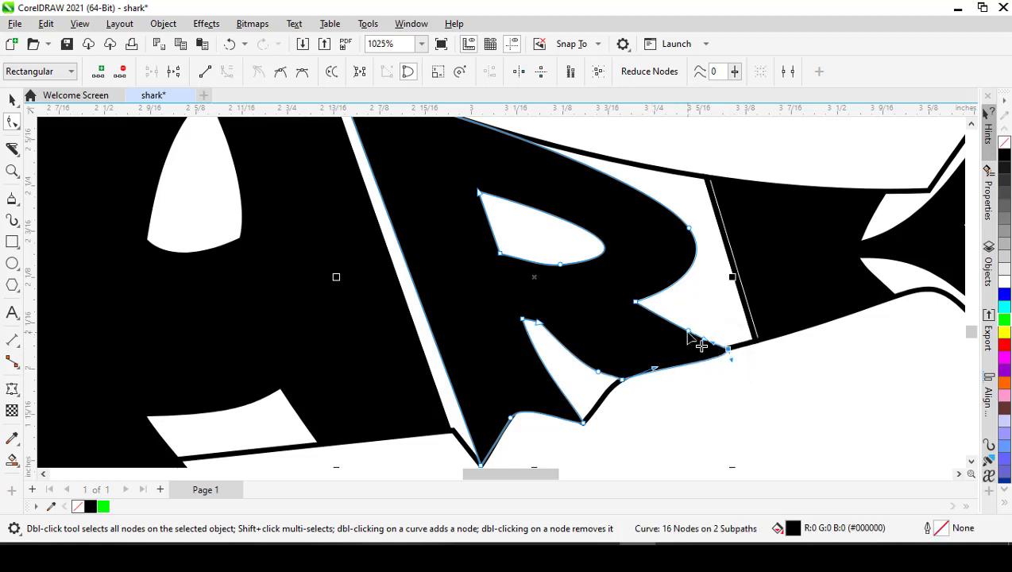
- Delete the middle node on the upper edge of the R's leg and the one on its inner lower edge
double_click(688, 333)
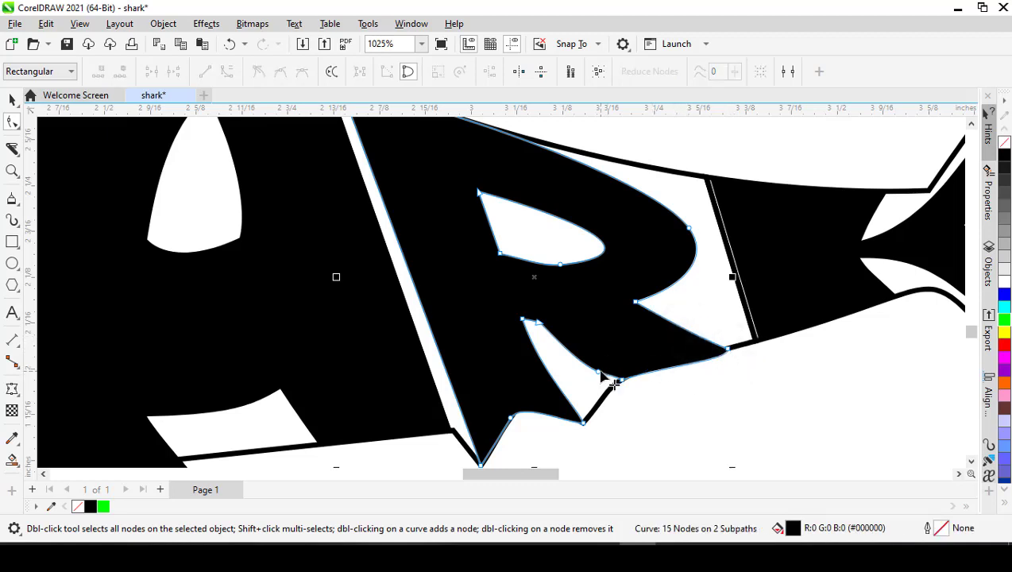
double_click(600, 374)
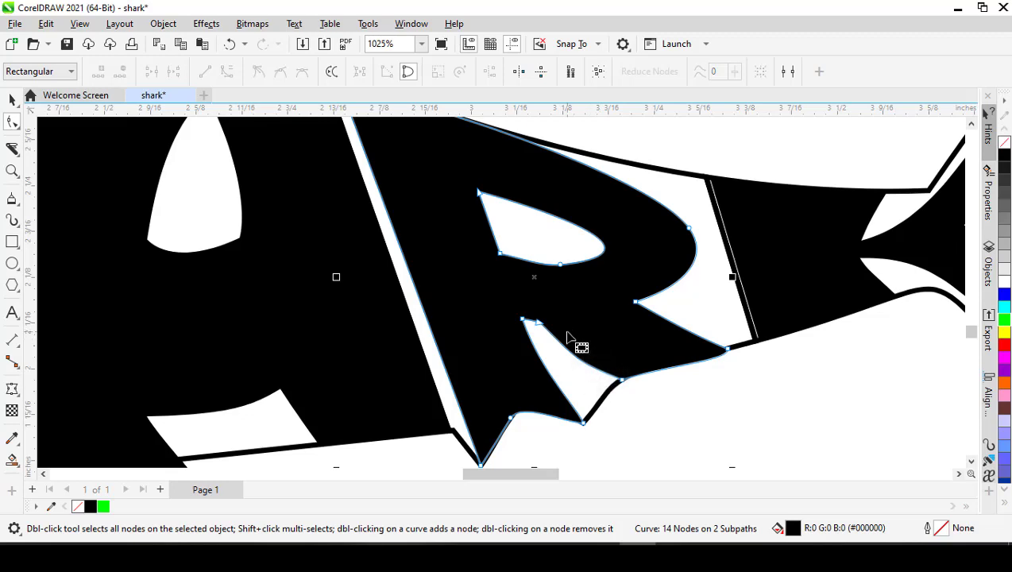
key(space)
scroll(567, 334, down, 1)
click(598, 390)
scroll(596, 387, down, 1)
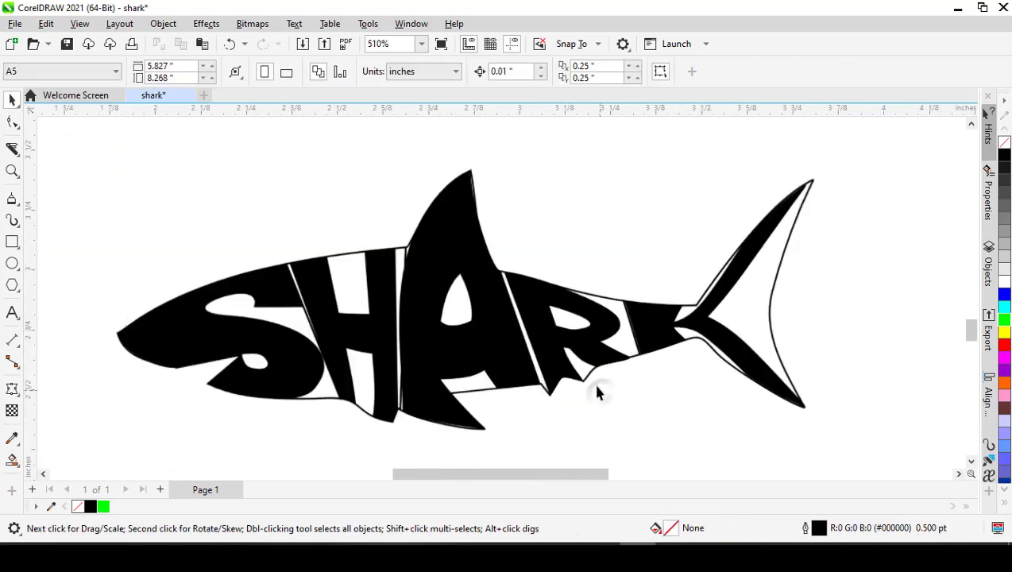
- Convert the enveloped letter K in the tail to curves
scroll(631, 365, up, 2)
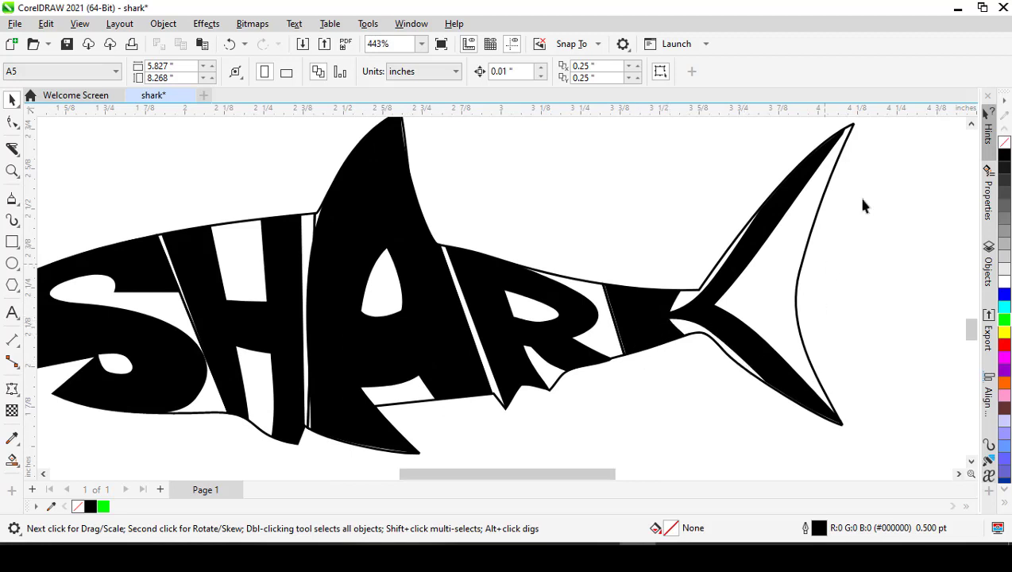
click(756, 364)
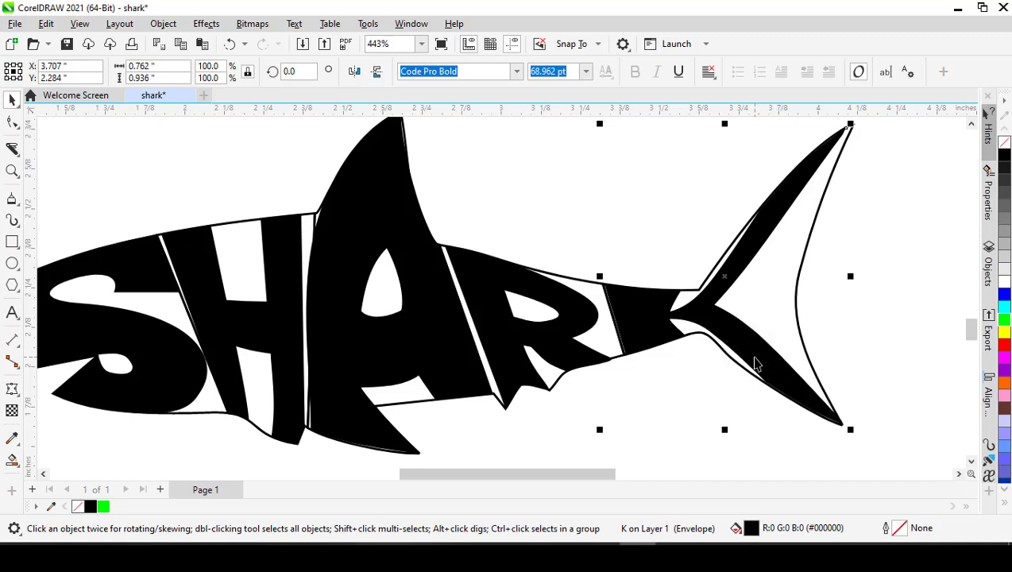
key(ctrl+q)
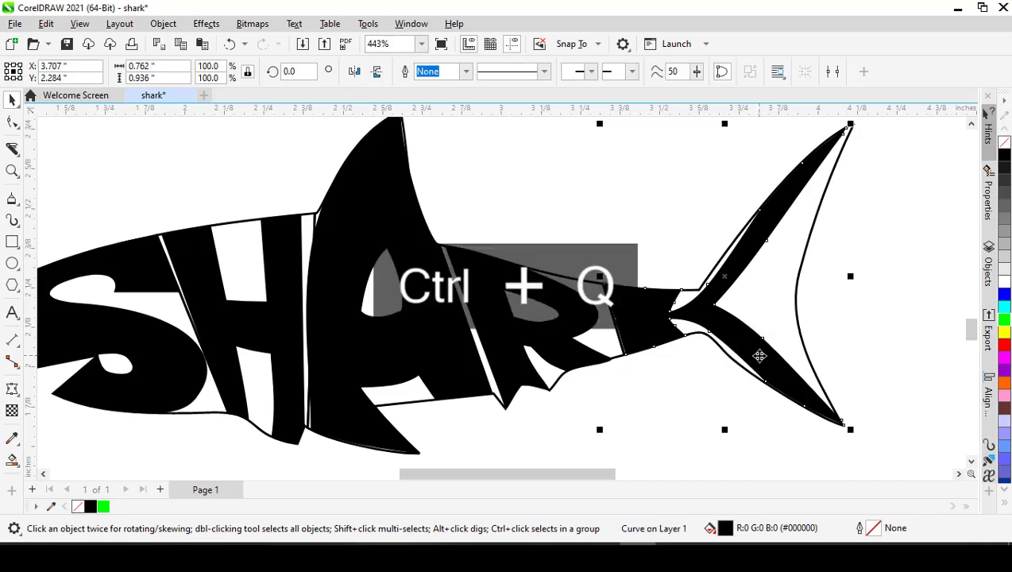
- Move the K's inner junction node rearward to thicken both arms and delete the middle nodes on their rear edges
key(F10)
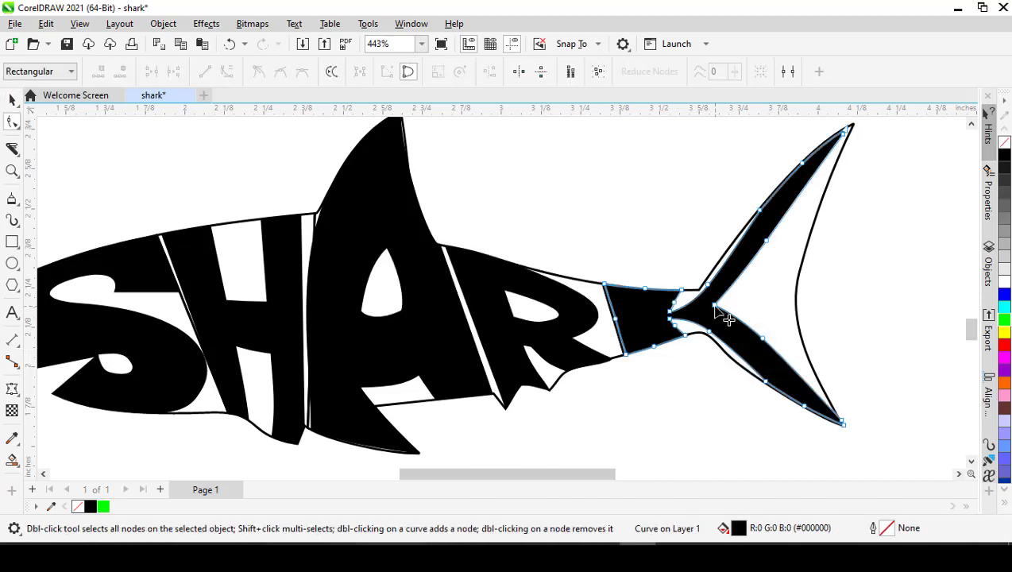
drag(715, 308, 750, 303)
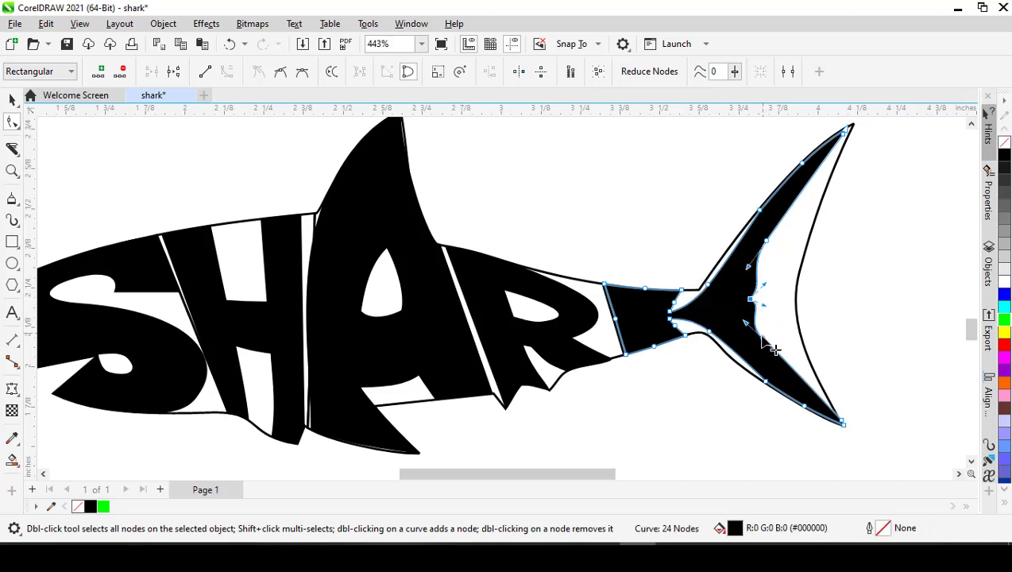
double_click(765, 239)
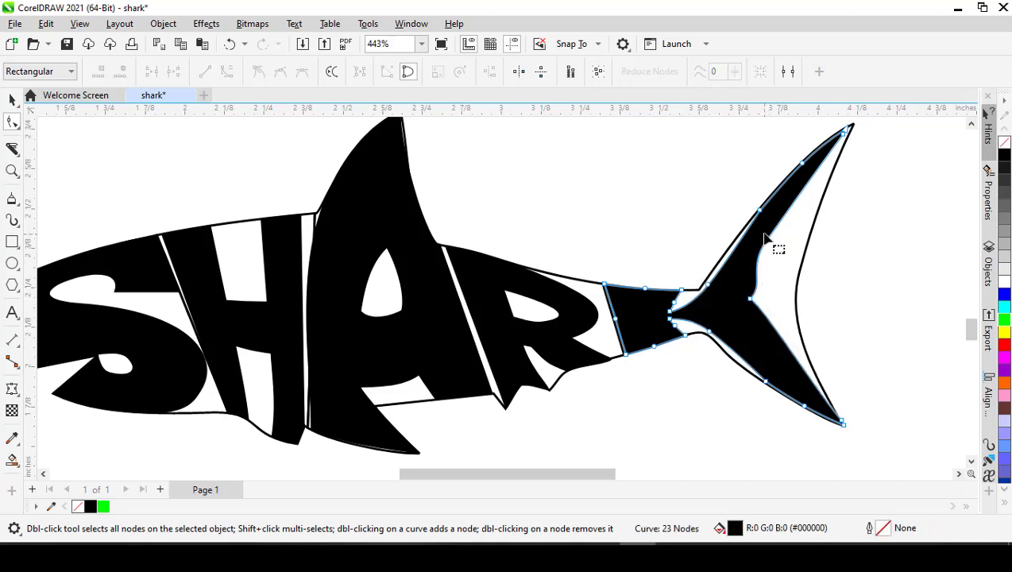
double_click(768, 242)
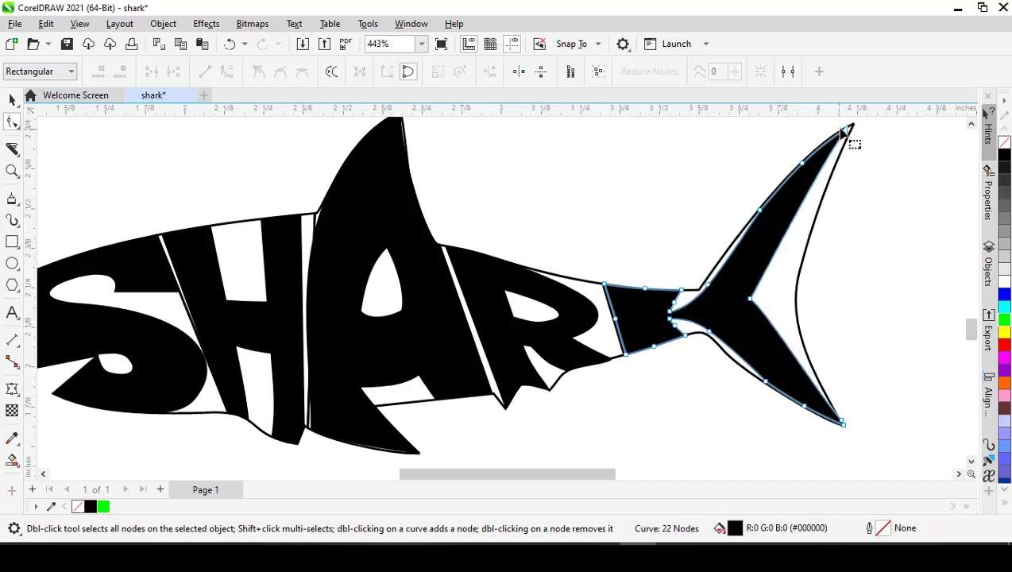
- Move the end nodes of the K's upper arm onto the upper tail tip and the tail's rear outline
scroll(851, 126, up, 2)
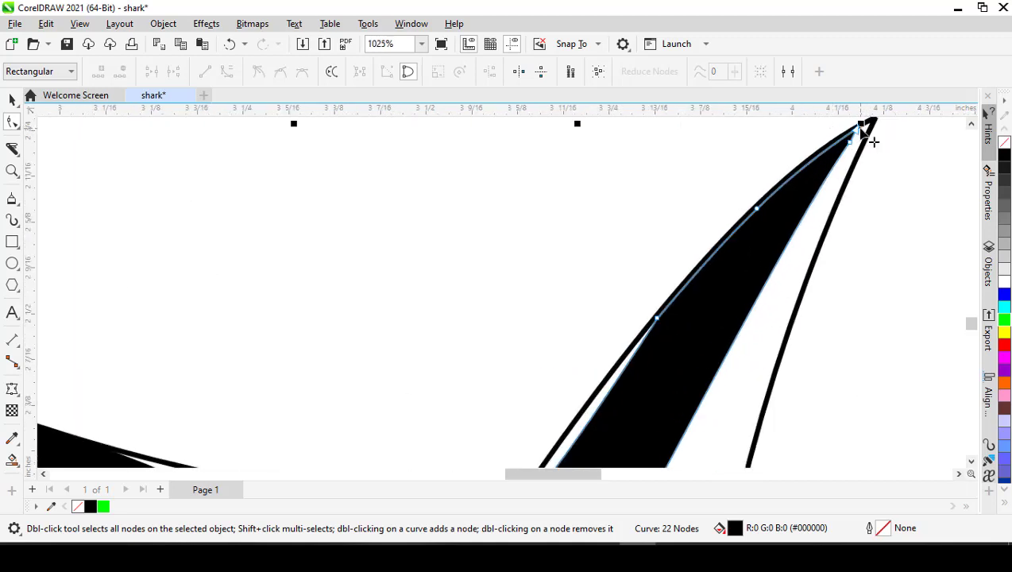
drag(858, 130, 850, 213)
scroll(826, 191, down, 3)
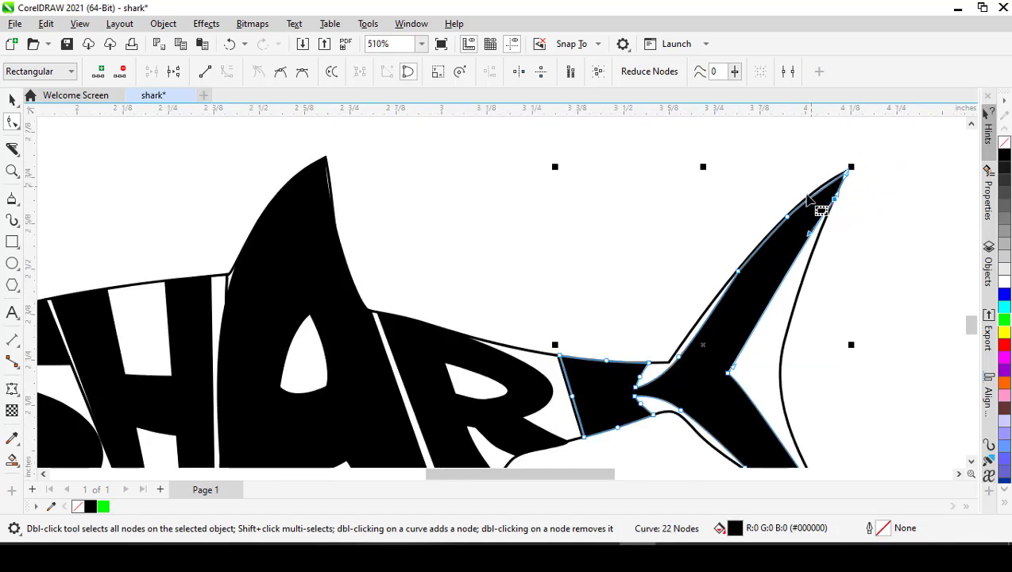
- Fit the end nodes of the K's lower arm to the lower tail tip and rear outline, deleting the outer edge's node near the tip
scroll(798, 437, up, 2)
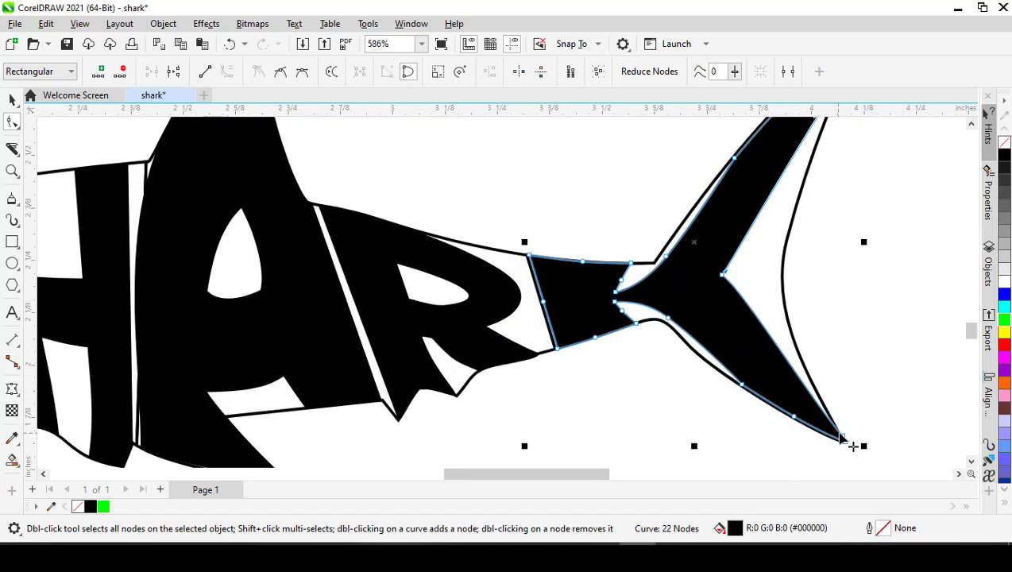
drag(855, 446, 832, 414)
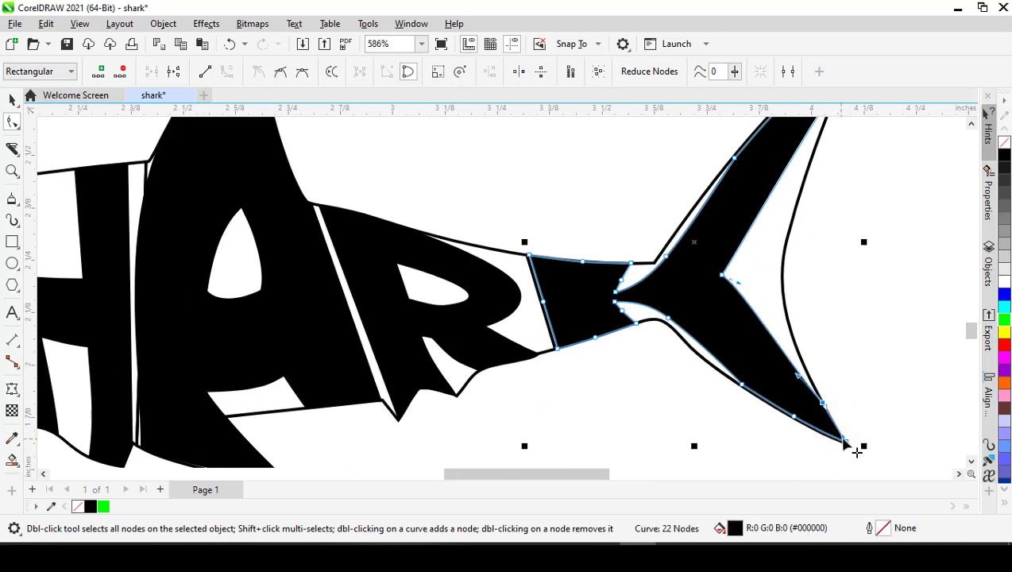
mouse_move(845, 443)
mouse_down()
mouse_move(837, 449)
mouse_move(846, 443)
mouse_up()
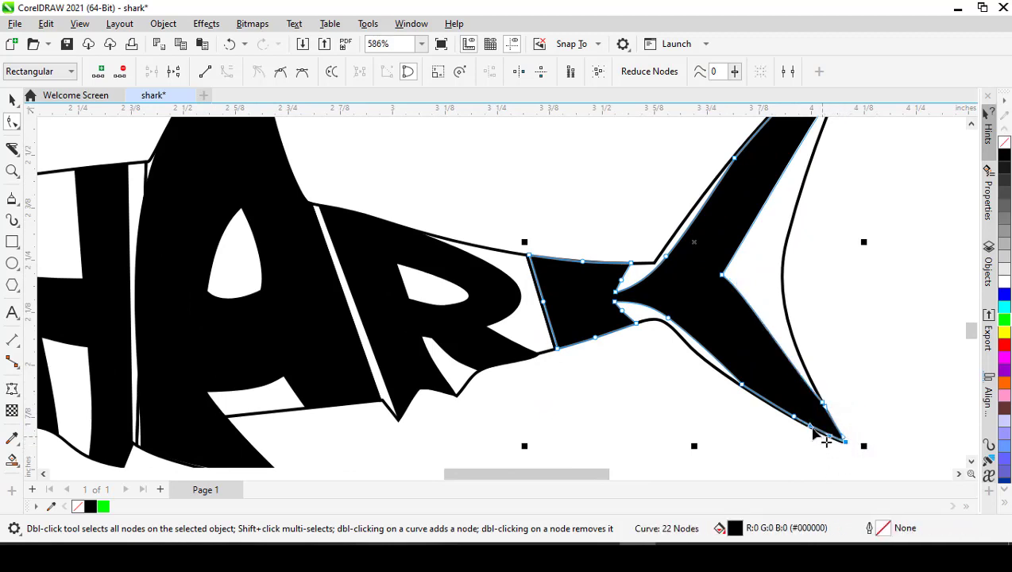
double_click(794, 416)
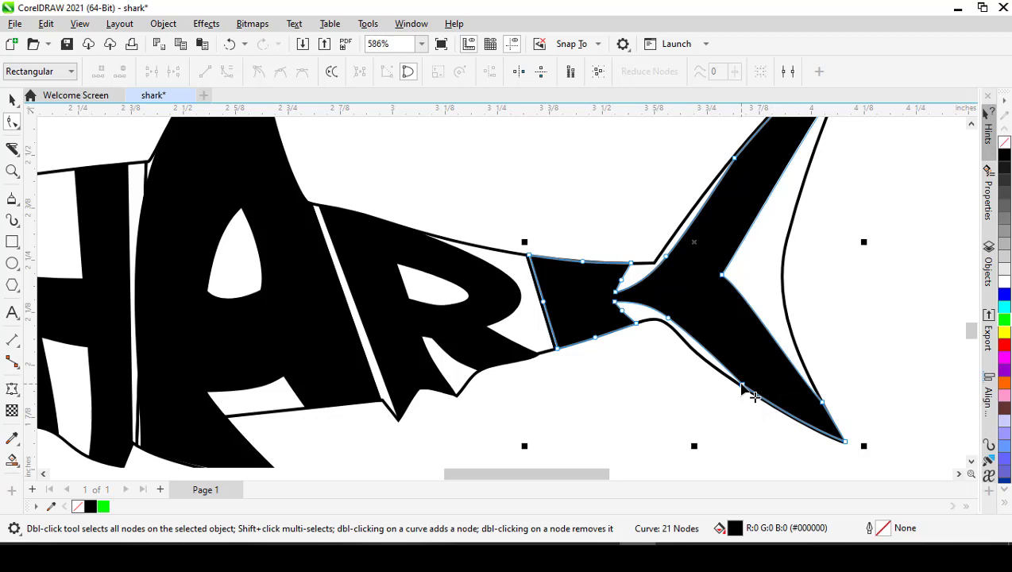
- Delete the middle nodes on the upper and lower edges of the K's stem
double_click(583, 261)
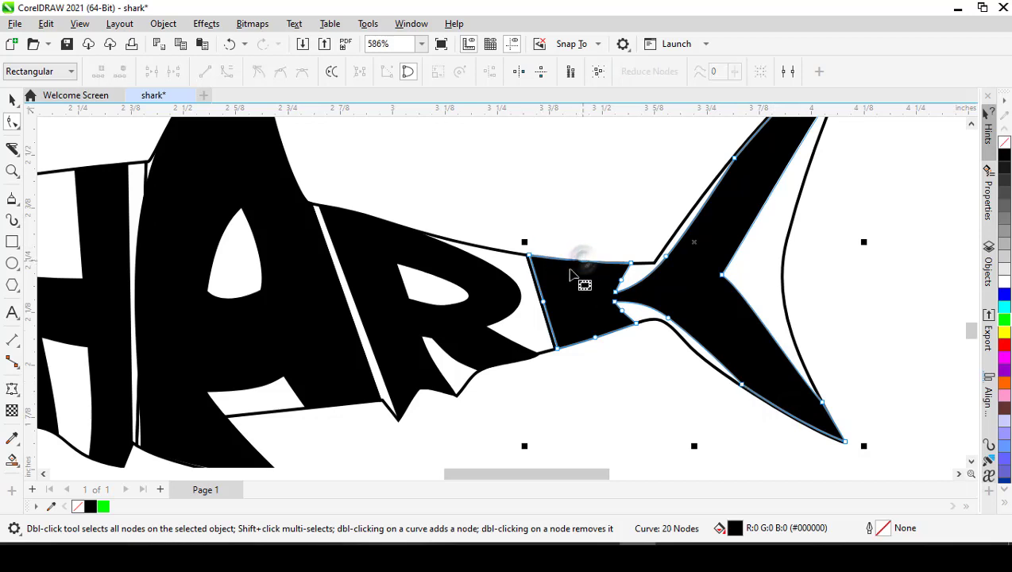
click(596, 340)
double_click(595, 340)
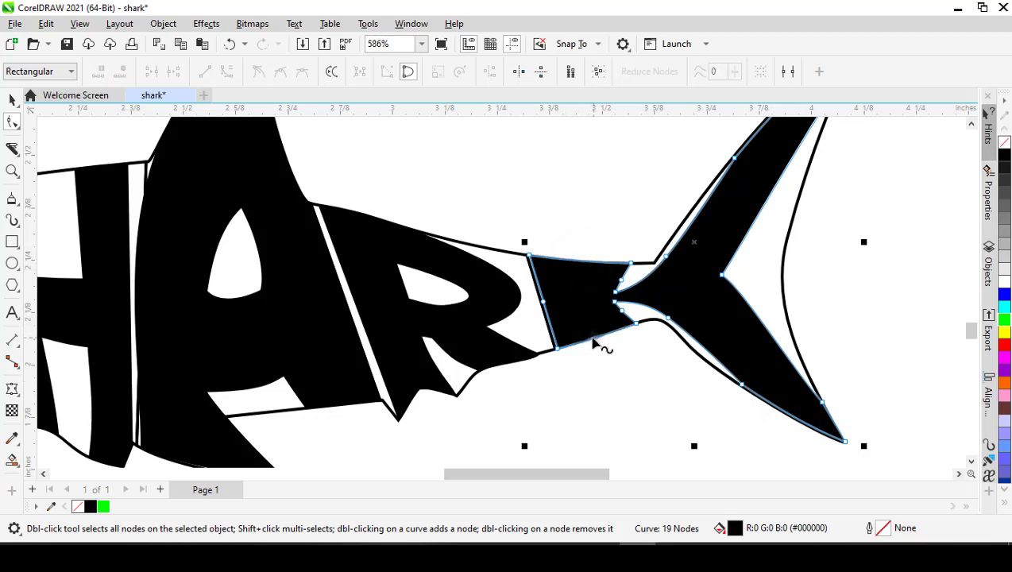
key(space)
scroll(582, 281, down, 5)
click(823, 331)
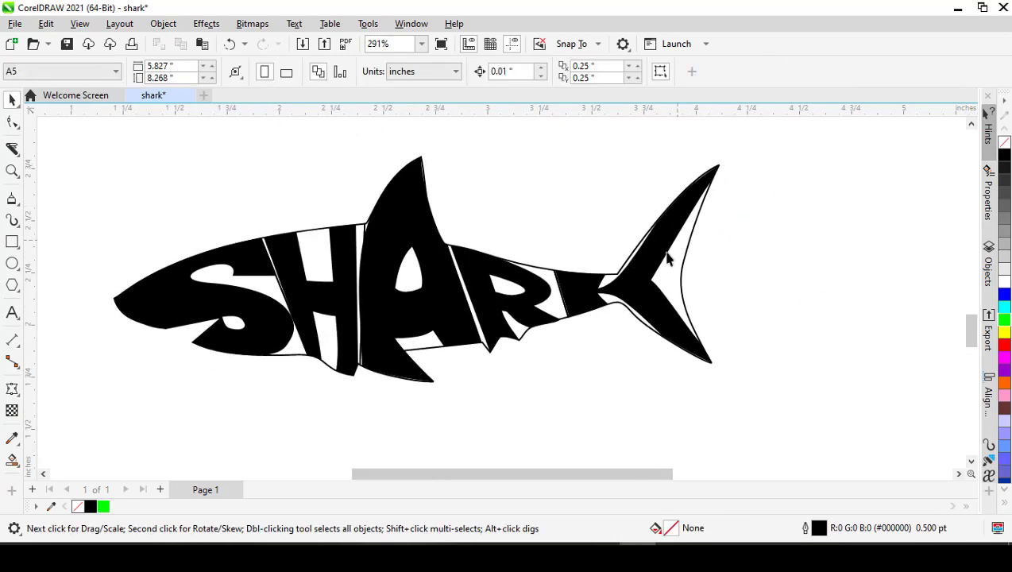
- Move the rear edge node near the K's upper tip slightly farther down along the tail outline
scroll(708, 190, up, 3)
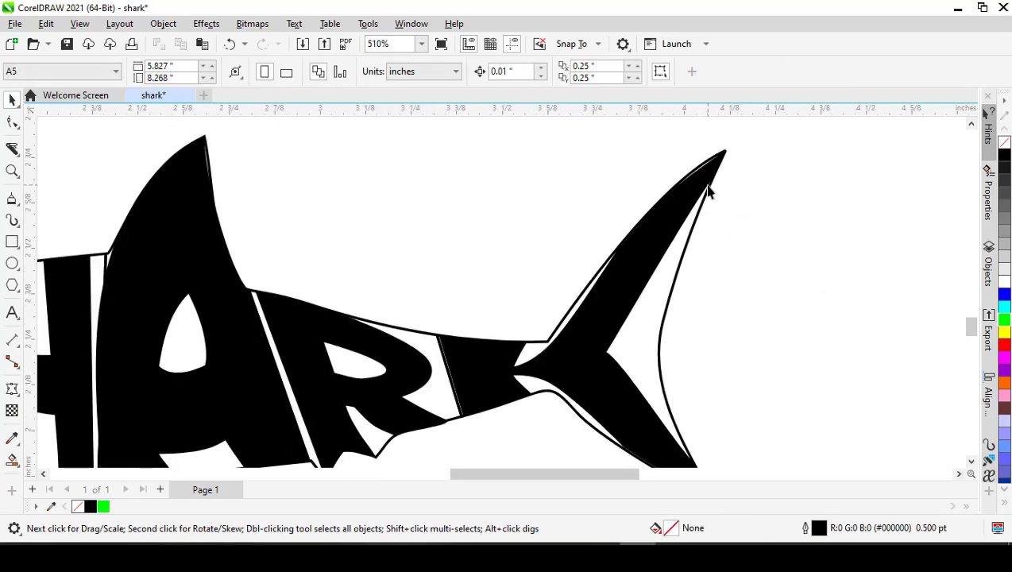
click(710, 179)
key(space)
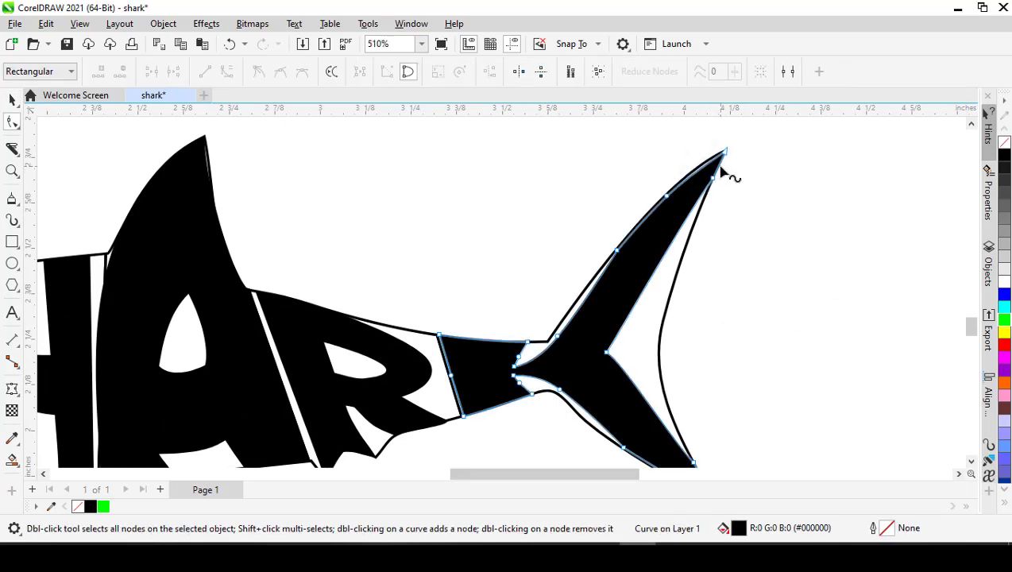
right_click(718, 165)
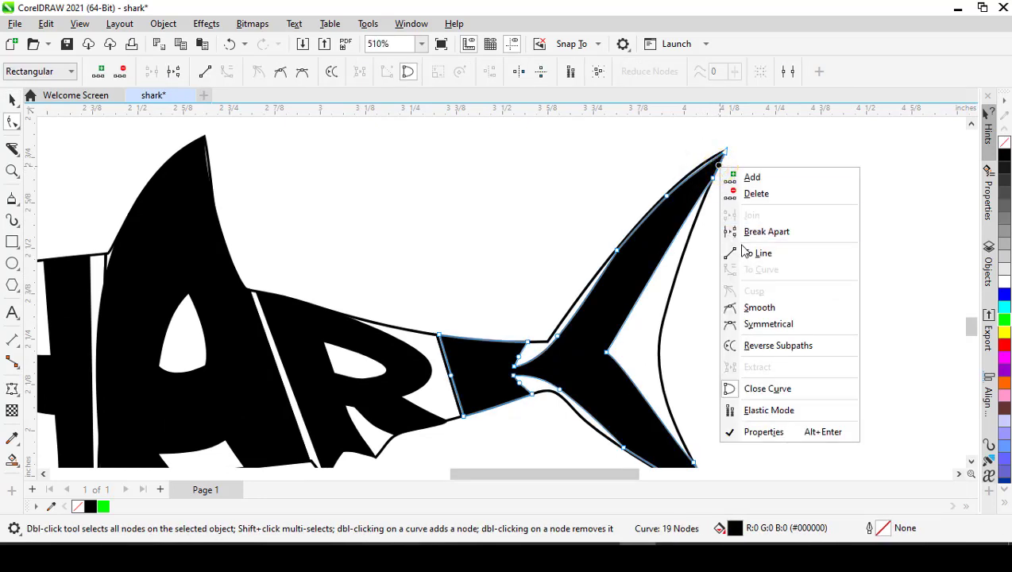
key(Escape)
drag(713, 180, 706, 198)
scroll(594, 301, down, 3)
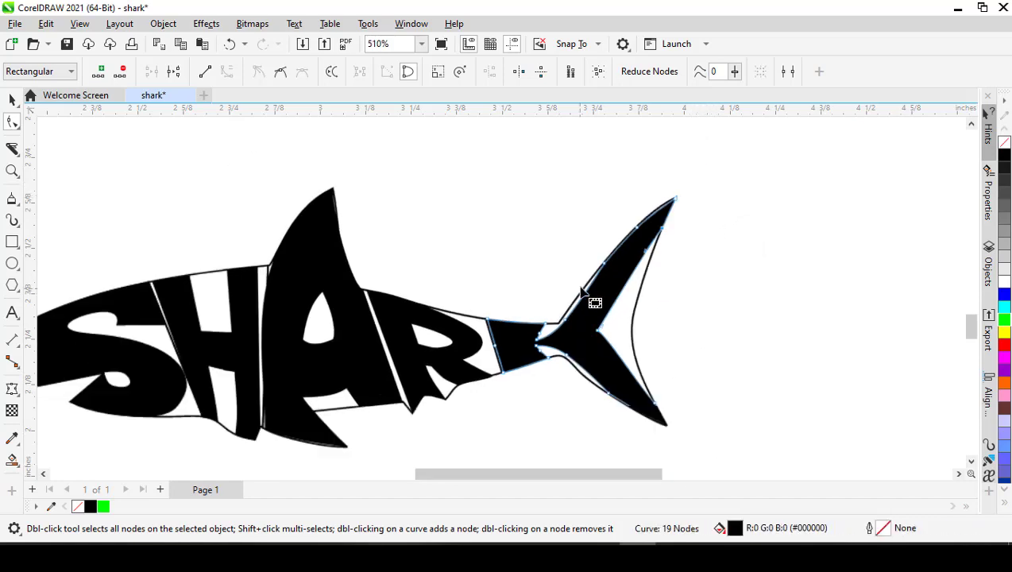
- Straighten the K's rear edge segment at the lower tail tip and reshape the curve beside the inner junction of its arms
scroll(636, 374, up, 1)
scroll(633, 373, up, 2)
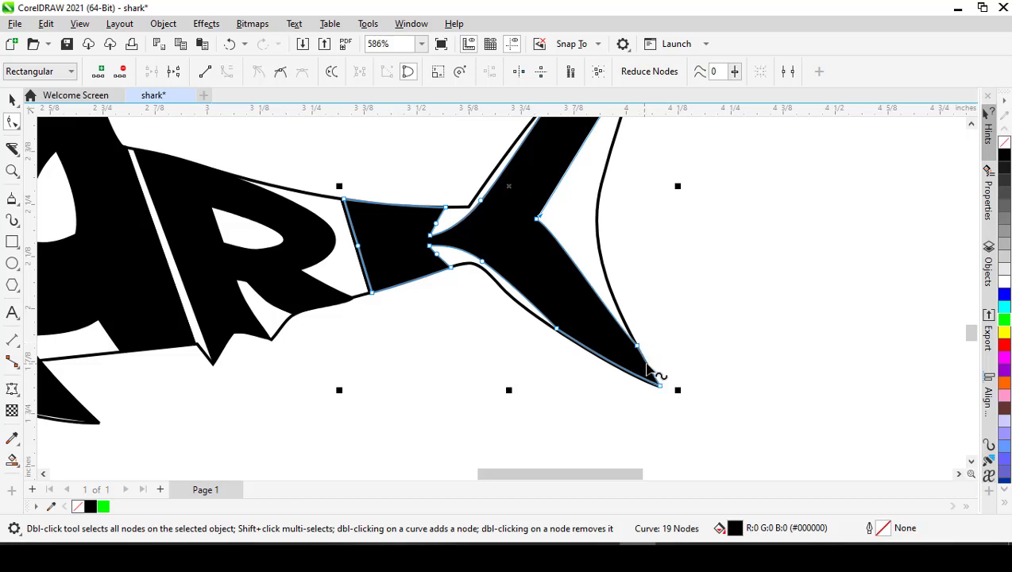
right_click(646, 364)
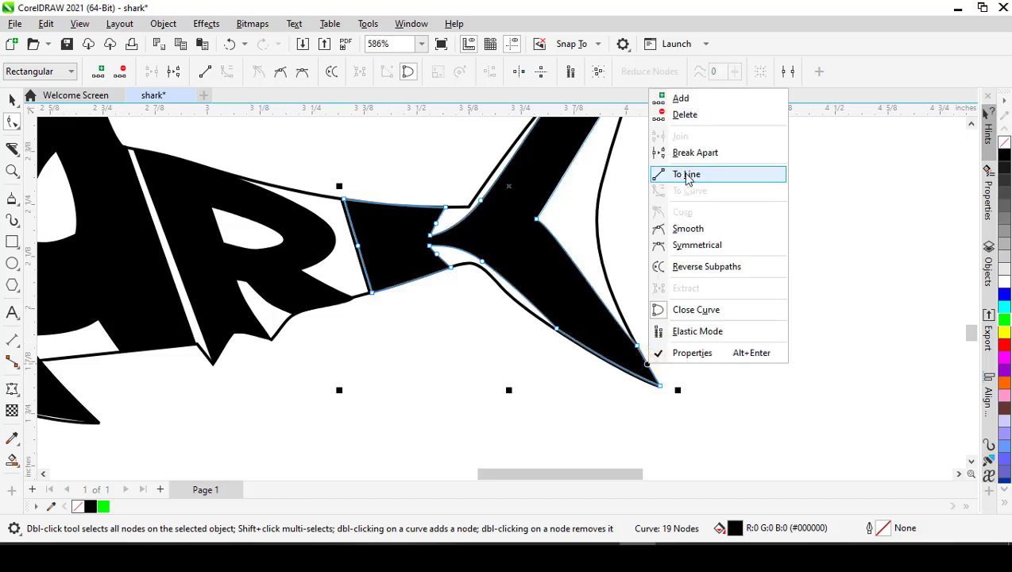
click(688, 176)
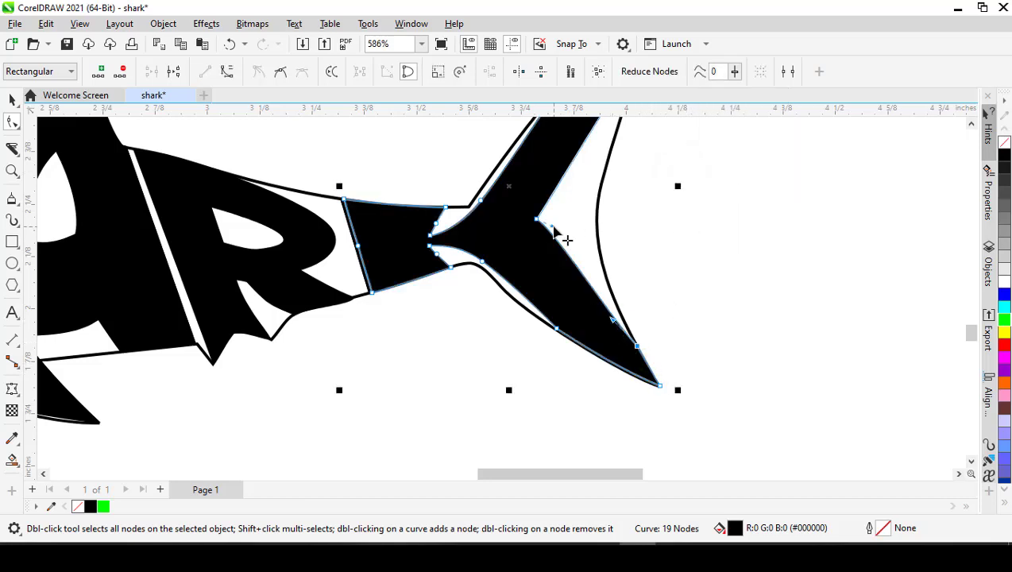
mouse_move(552, 227)
mouse_down()
mouse_move(536, 246)
mouse_move(549, 243)
mouse_move(549, 206)
mouse_move(562, 205)
mouse_move(559, 223)
mouse_up()
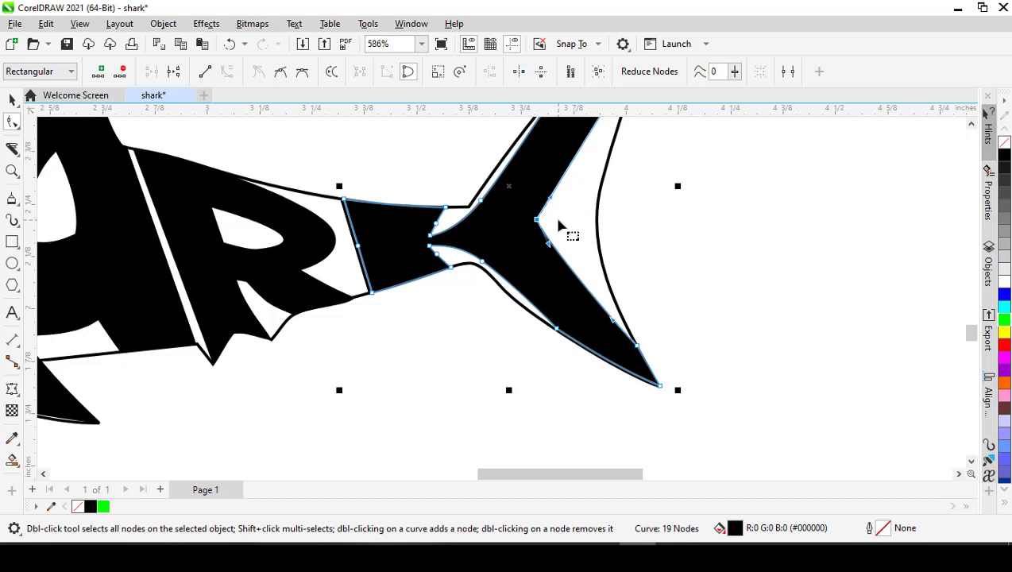
key(space)
scroll(558, 226, down, 2)
scroll(540, 219, down, 2)
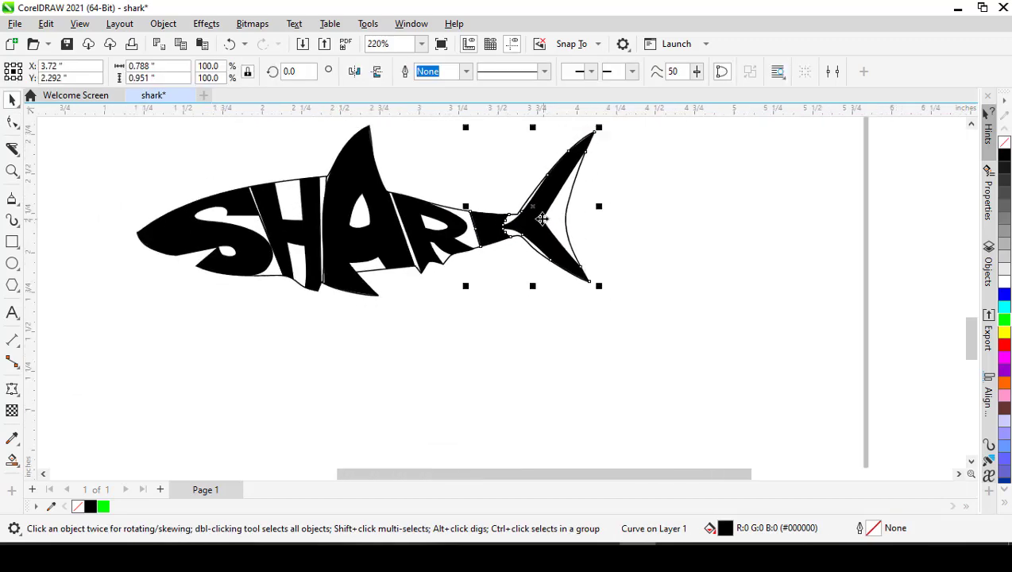
- Move the upper rear corner node of the K's stem inward, remove the node below it and convert that edge to a line
scroll(524, 224, up, 4)
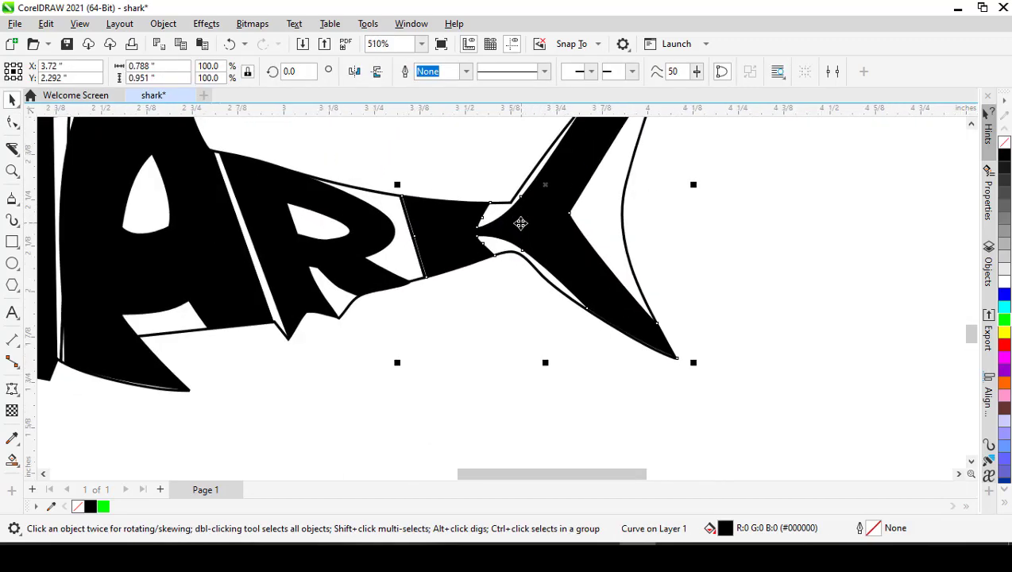
scroll(516, 224, down, 2)
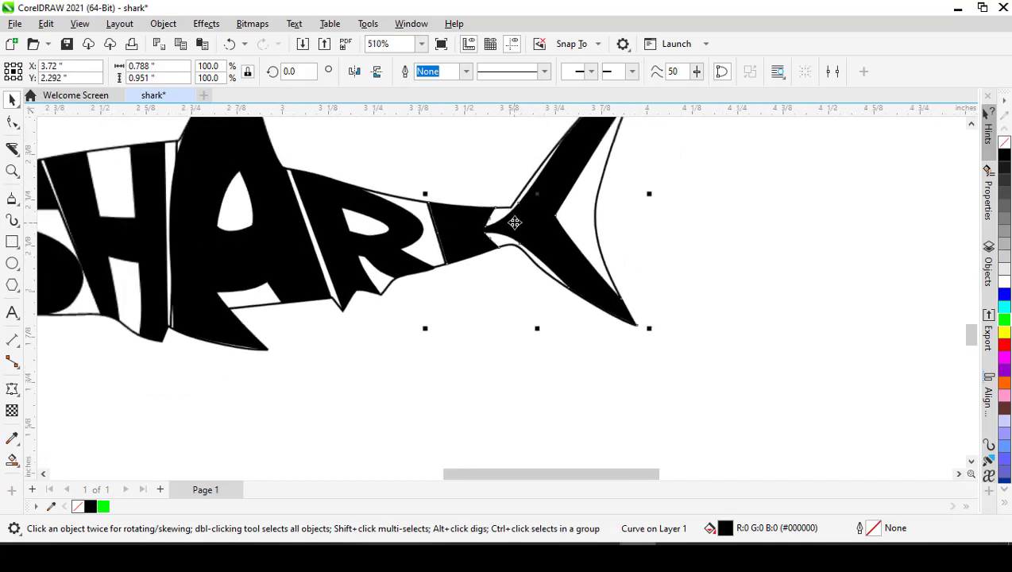
scroll(492, 210, up, 4)
double_click(496, 220)
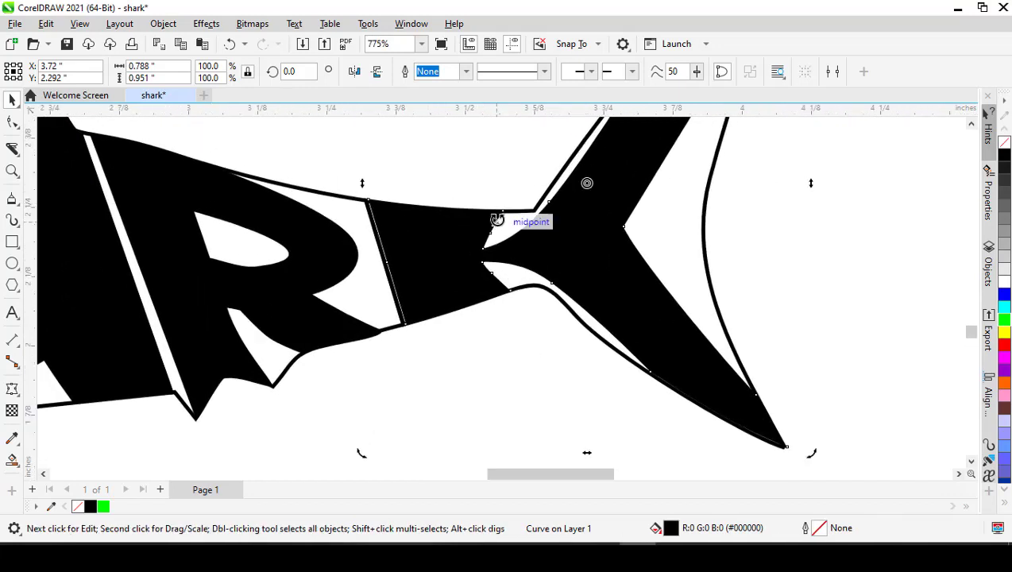
drag(503, 211, 480, 212)
click(486, 228)
right_click(486, 227)
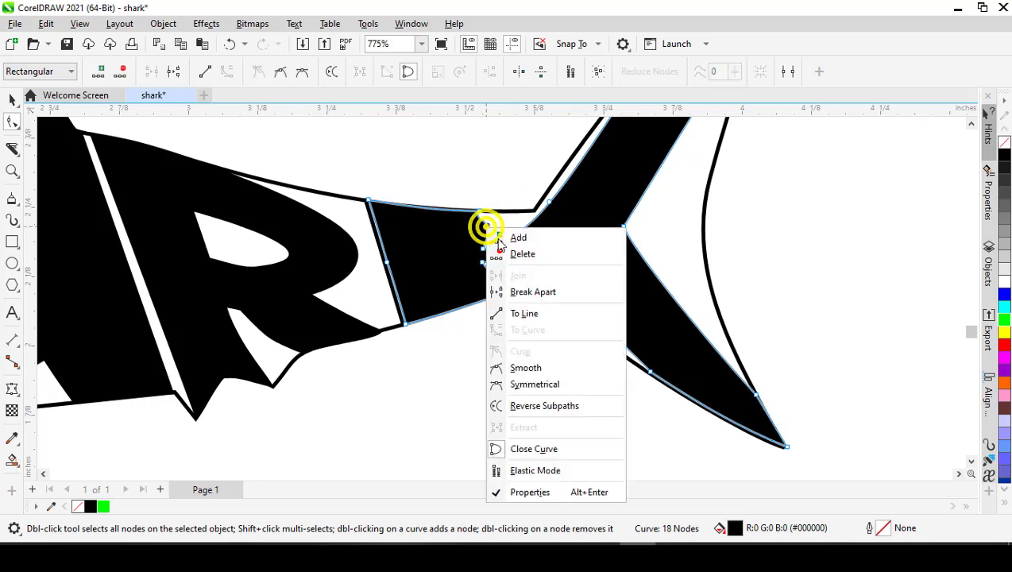
click(511, 312)
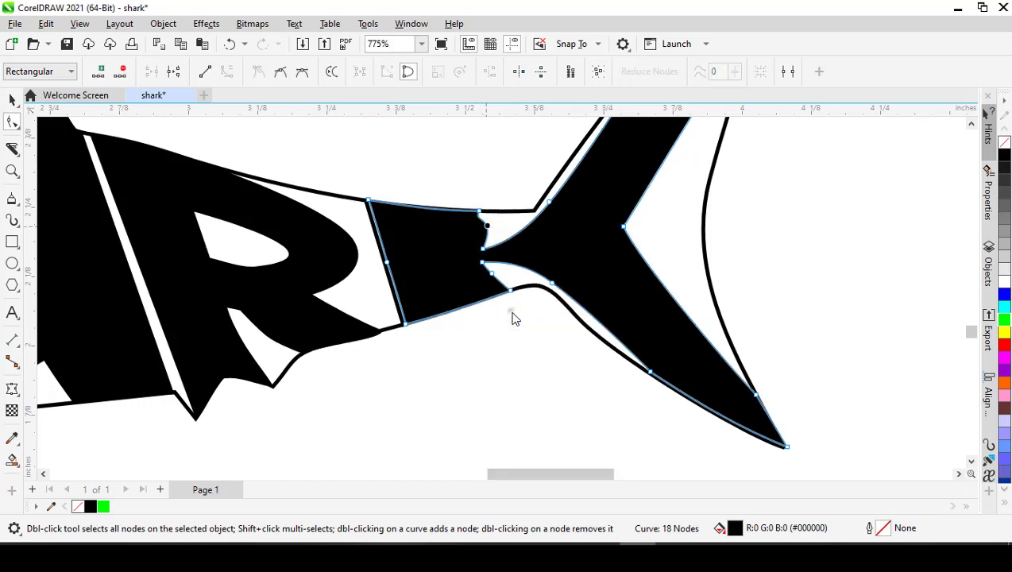
- Delete the middle node on the stem's lower rear edge, move its bottom corner node inward and convert the edge to a line
double_click(492, 273)
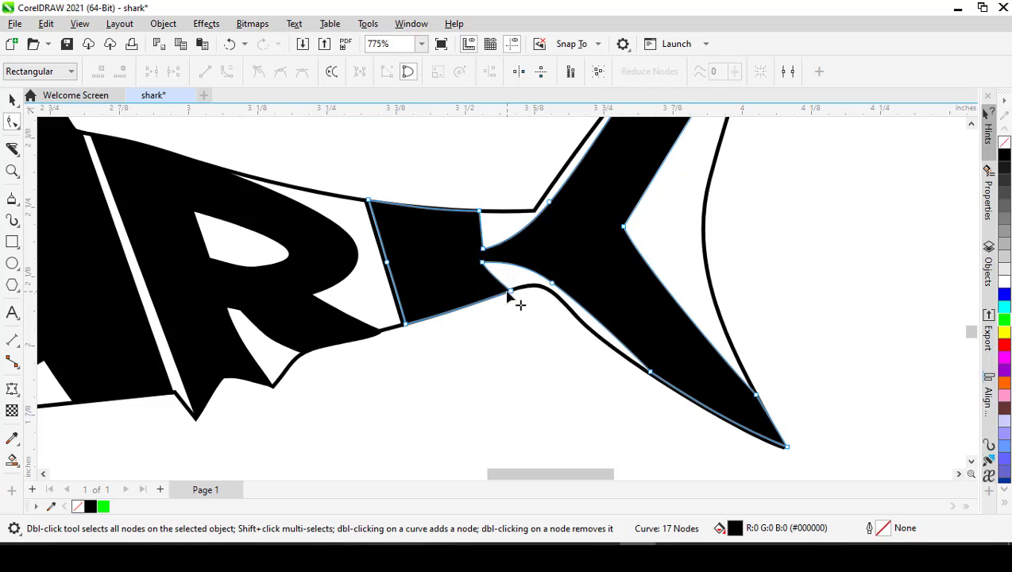
drag(507, 293, 487, 280)
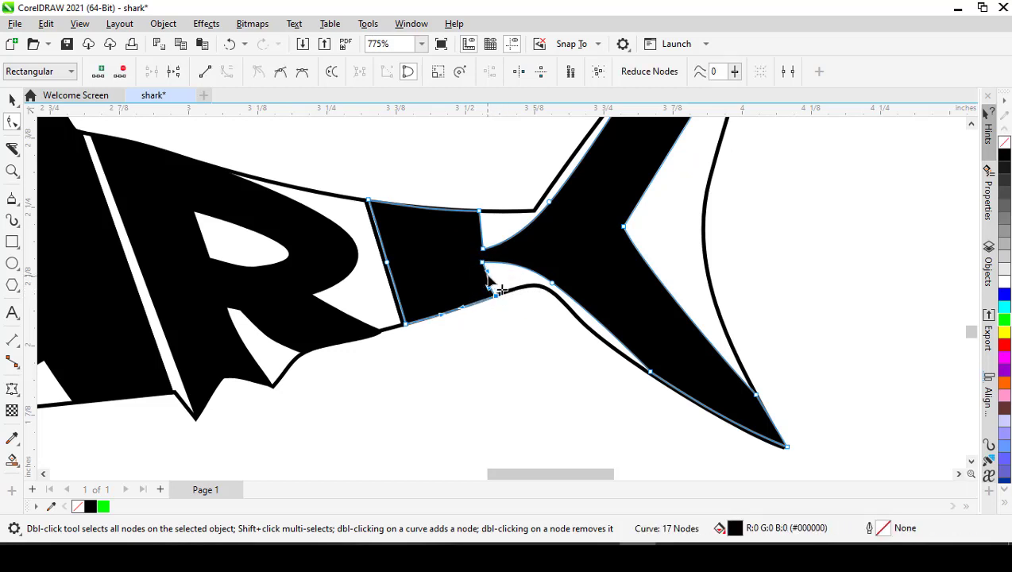
right_click(485, 276)
click(537, 94)
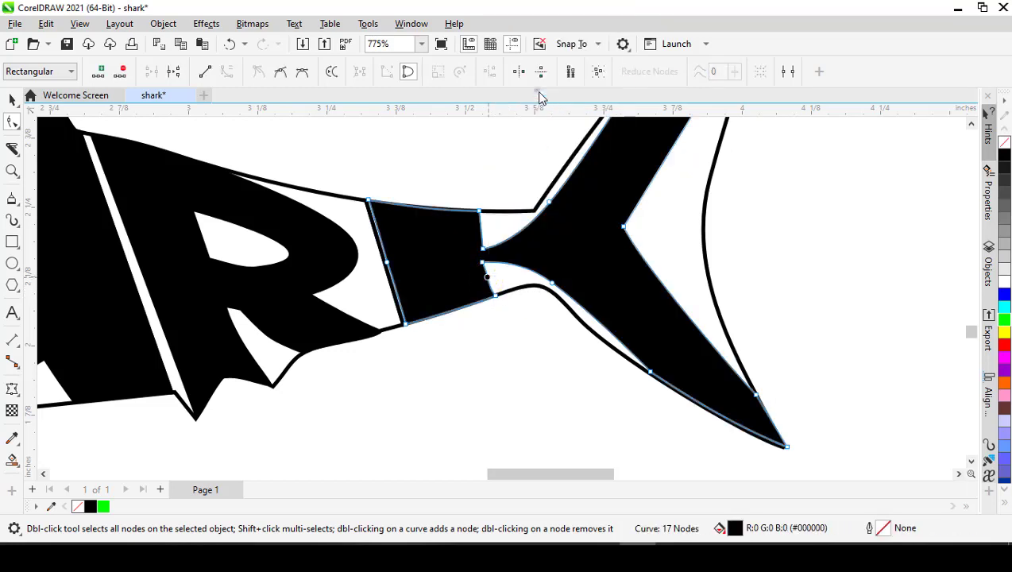
scroll(489, 264, down, 3)
key(space)
scroll(468, 293, down, 1)
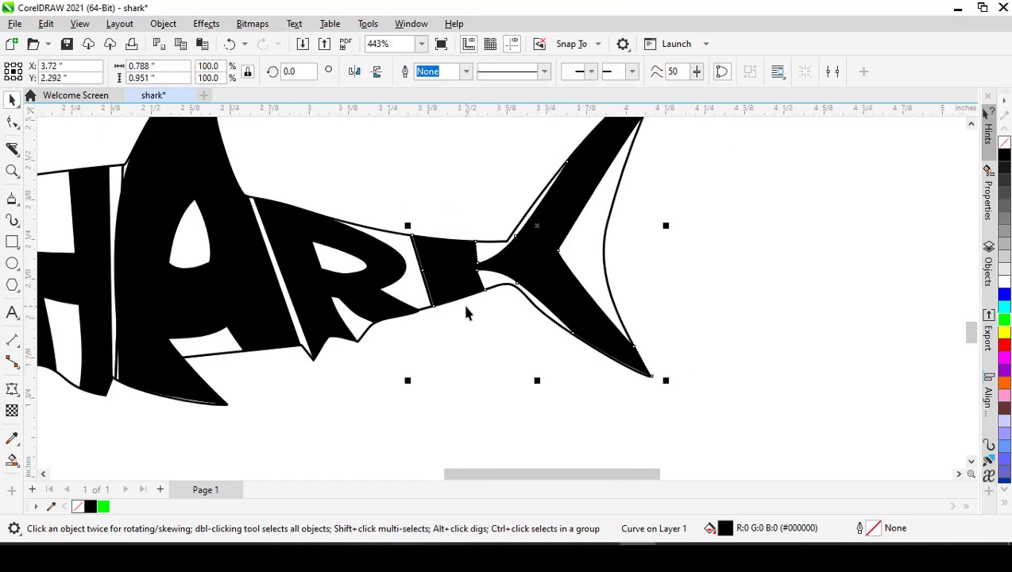
click(475, 350)
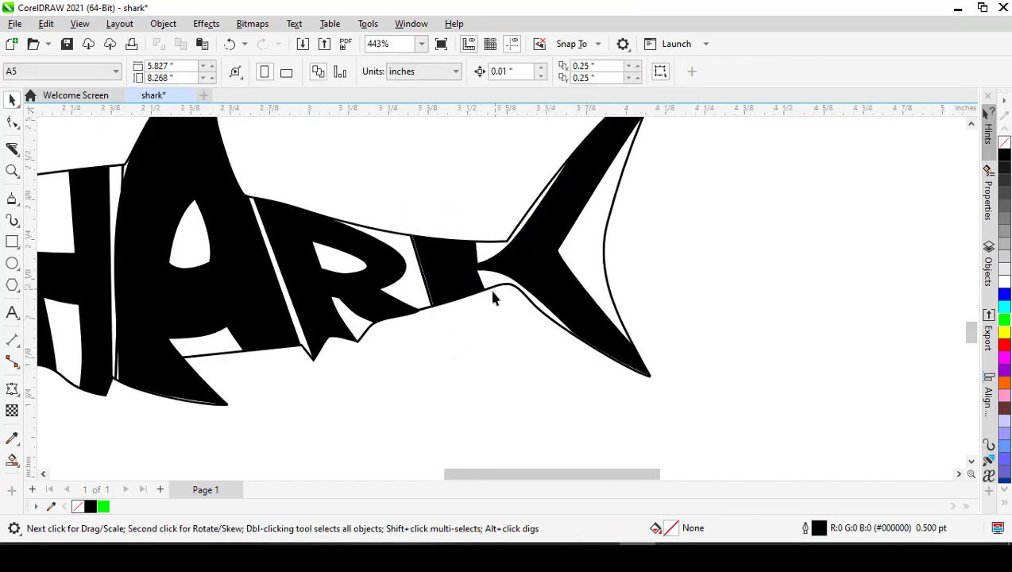
- Select the S, H, A, R and K together and move them off the outline to the empty area below it
scroll(493, 295, down, 4)
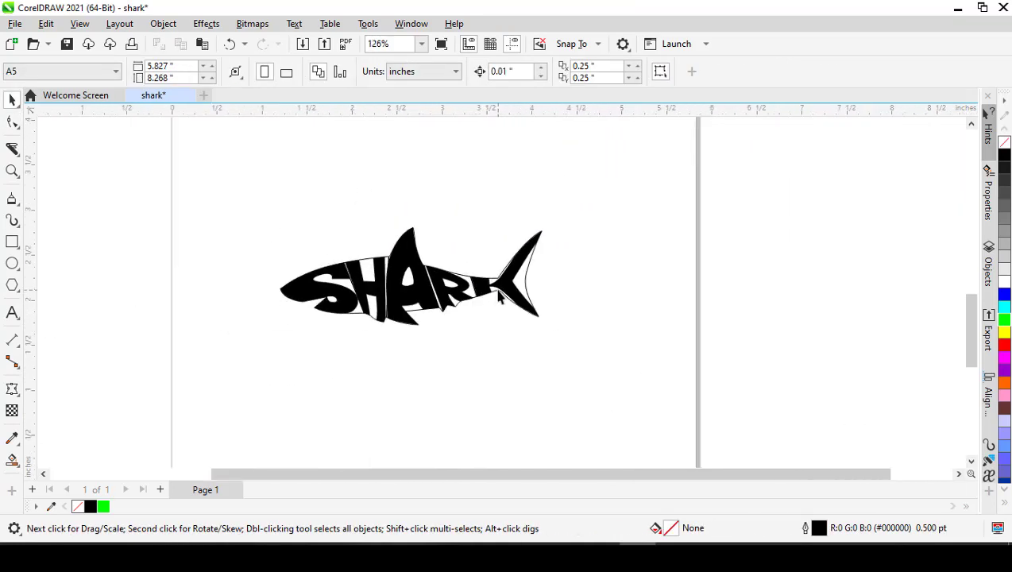
click(323, 294)
shift+click(377, 286)
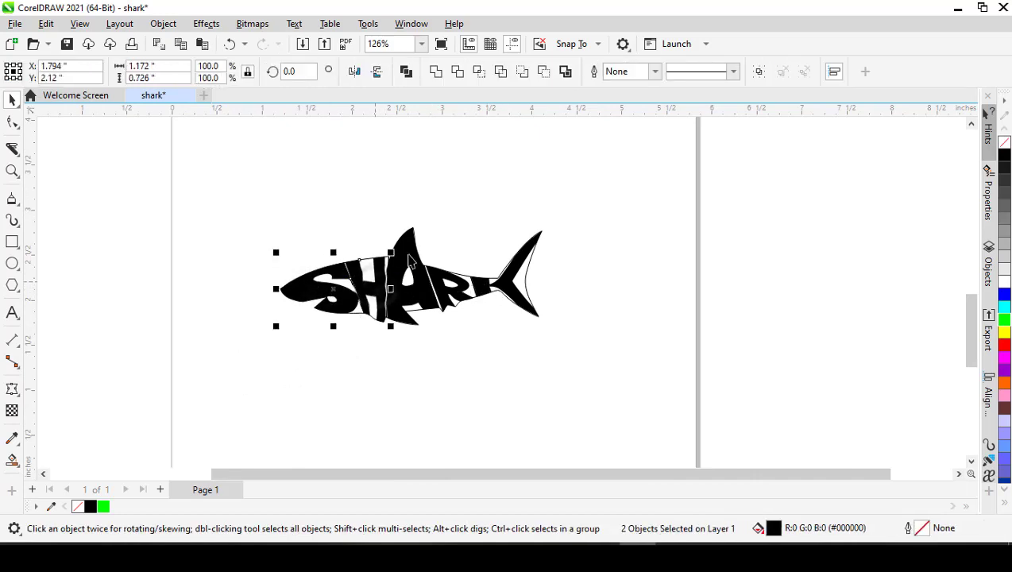
shift+click(419, 264)
shift+click(457, 289)
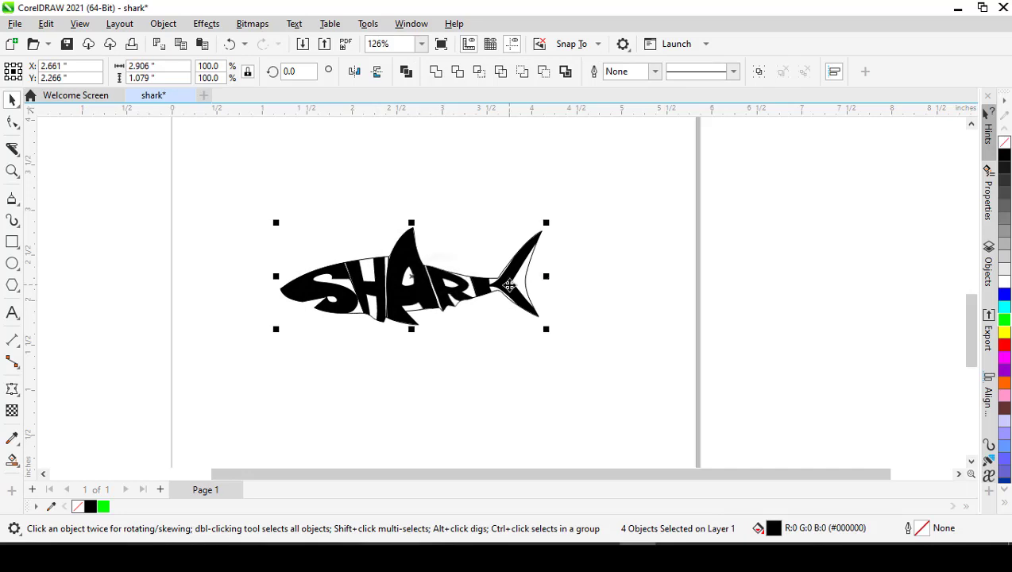
shift+click(524, 278)
drag(524, 278, 590, 404)
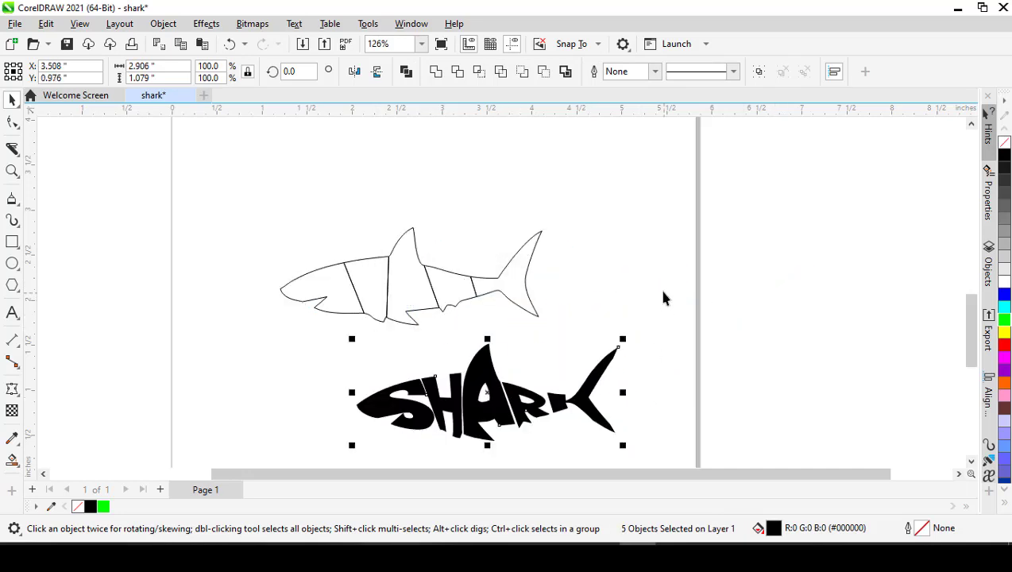
- Select all five shark outline slices and move them up the page to about X 2.66 in, Y 4.12 in
click(659, 290)
scroll(559, 287, down, 3)
drag(423, 253, 545, 230)
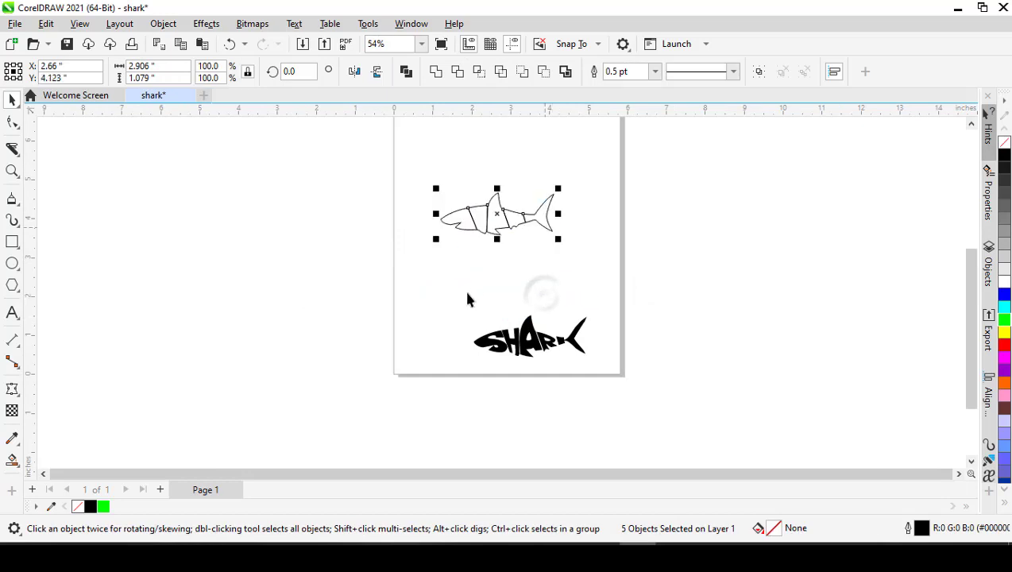
- Enlarge the five letters together to about 3.89 by 1.45 in and position them beneath the outline at about X 2.89, Y 2.27 in
drag(463, 289, 616, 375)
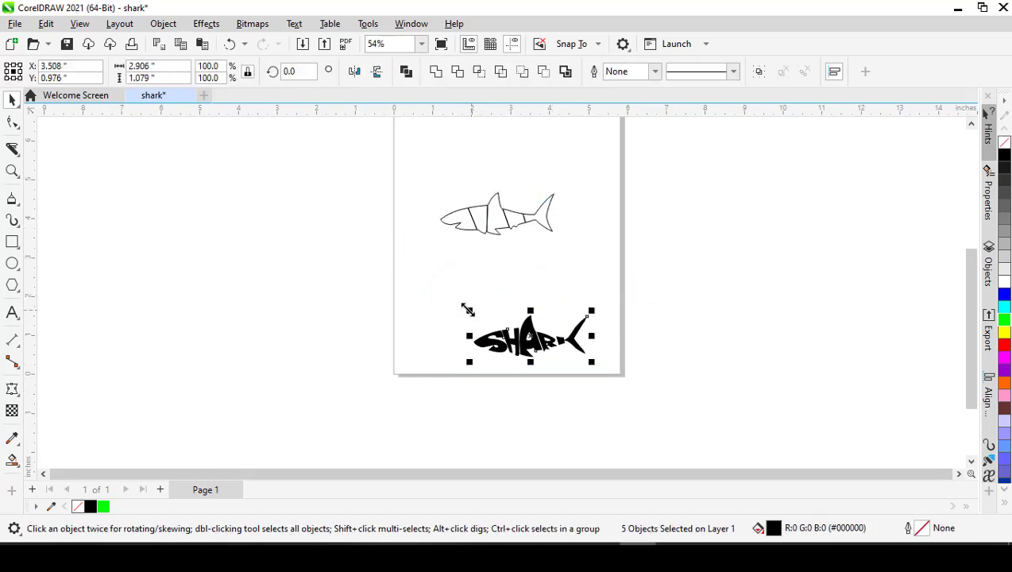
drag(468, 310, 430, 296)
drag(480, 334, 471, 291)
scroll(516, 287, up, 3)
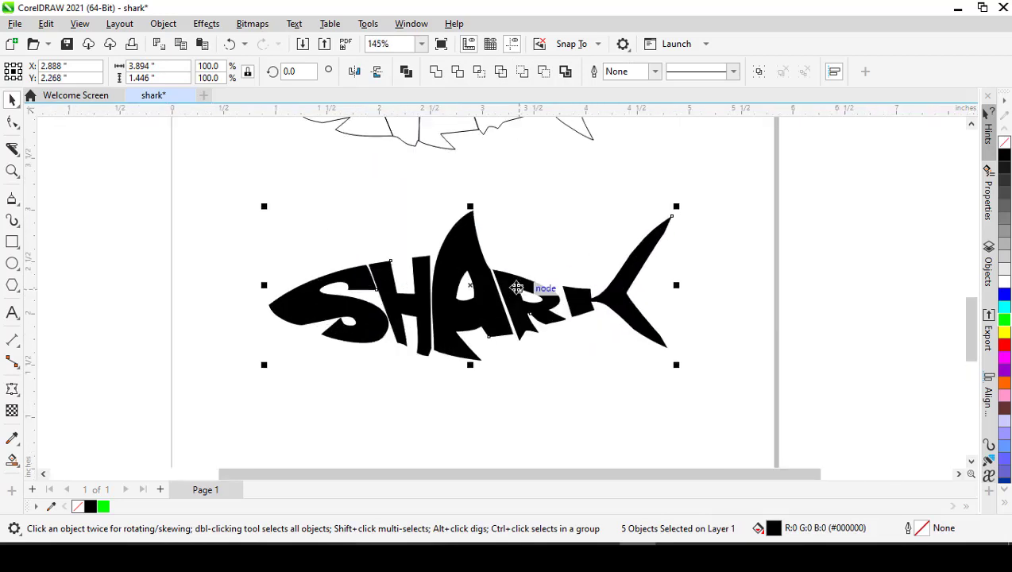
click(513, 360)
scroll(512, 363, down, 1)
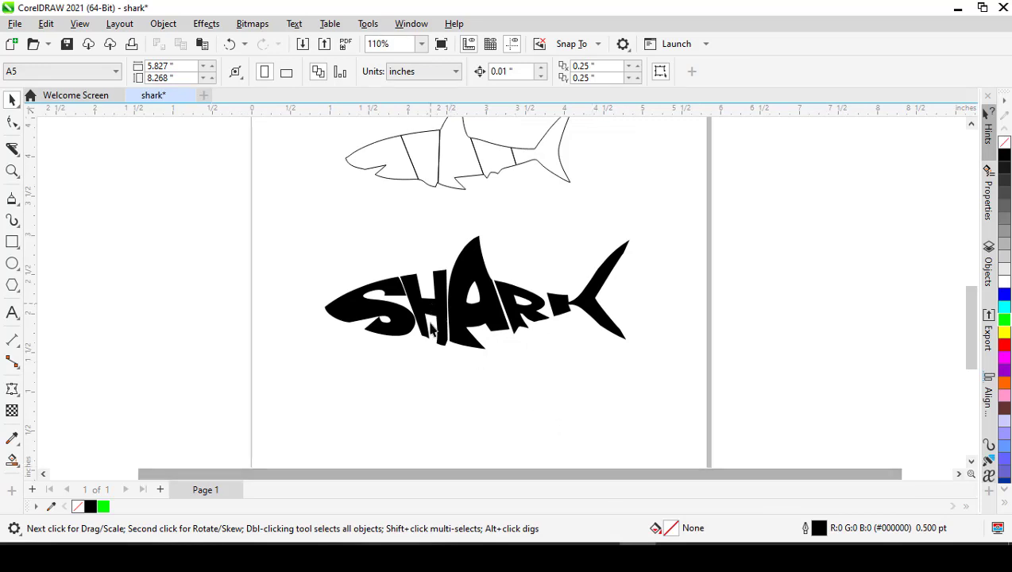
scroll(430, 354, down, 1)
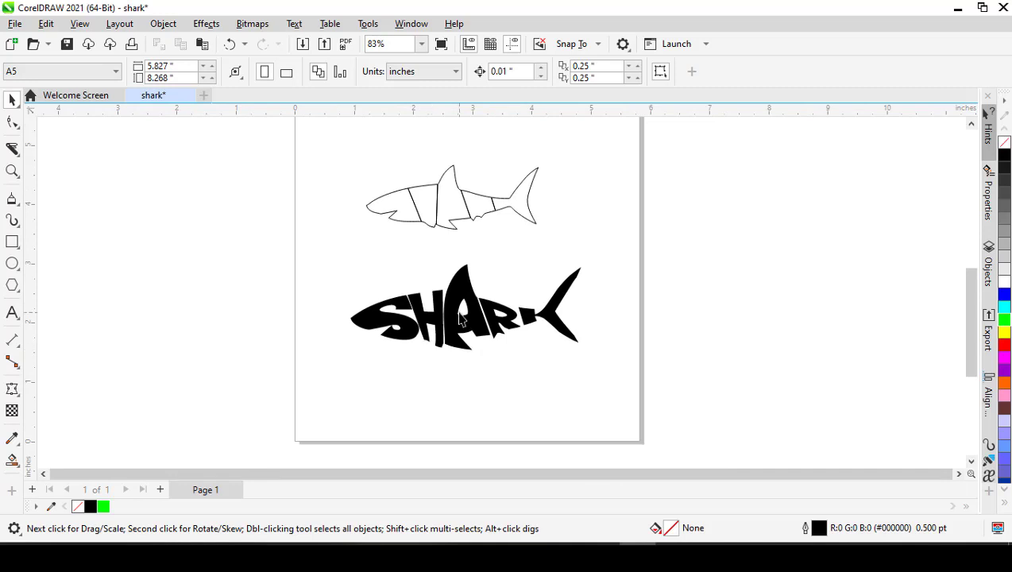
- Compare the head, second and fin slices of the outline with the matching S, H and A letters
scroll(459, 315, up, 1)
scroll(461, 320, up, 1)
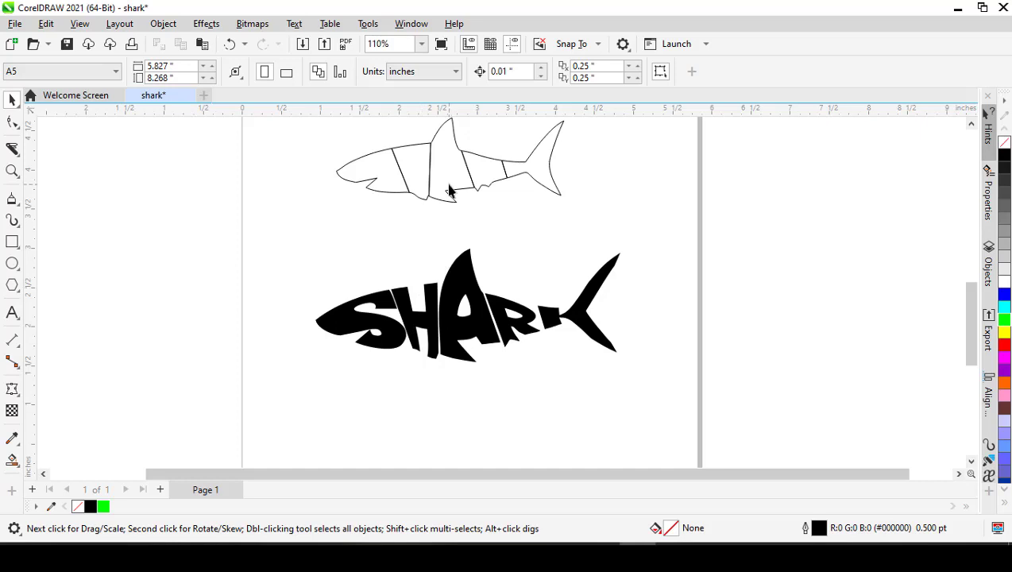
scroll(442, 184, up, 1)
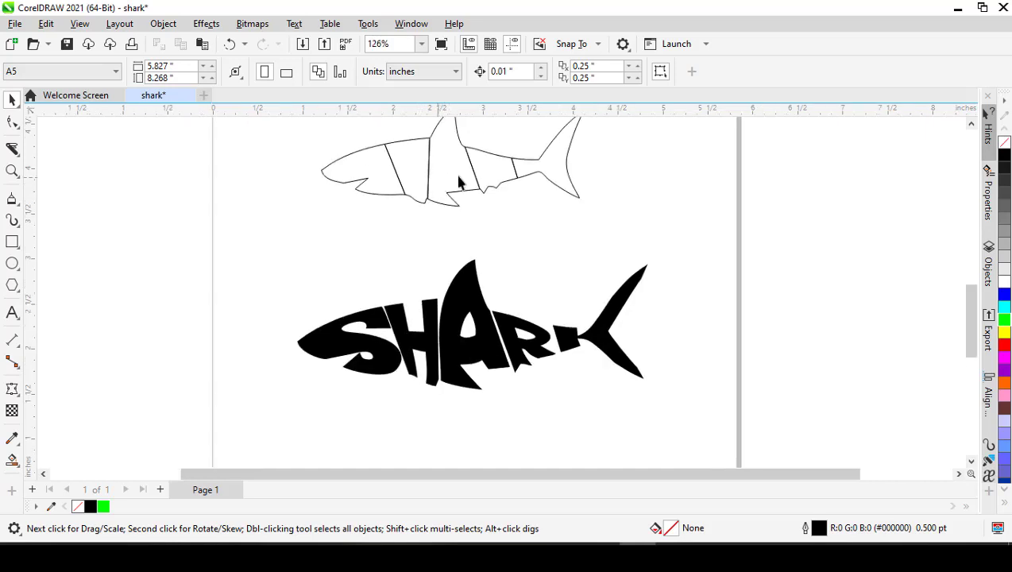
click(460, 177)
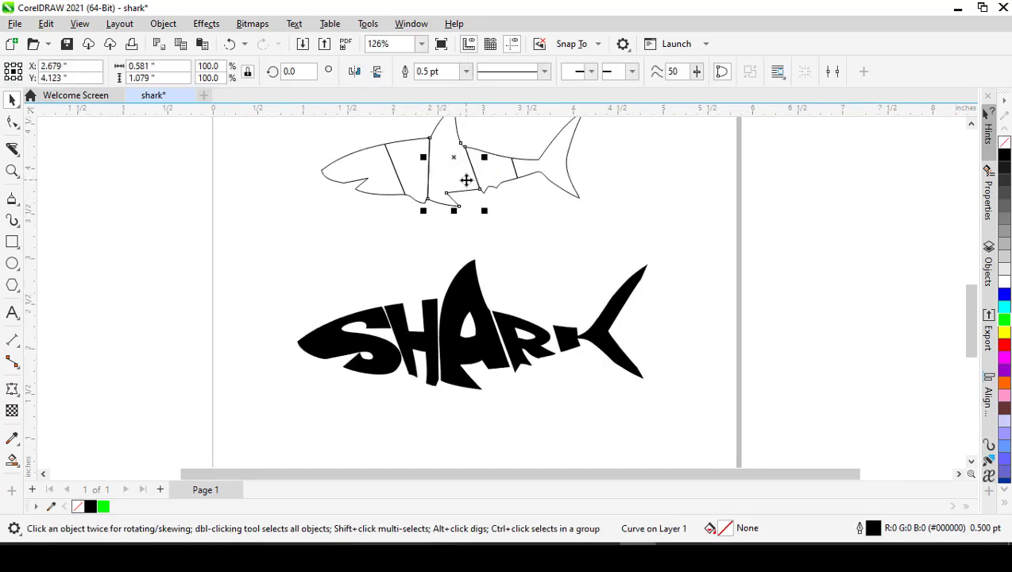
scroll(459, 292, down, 2)
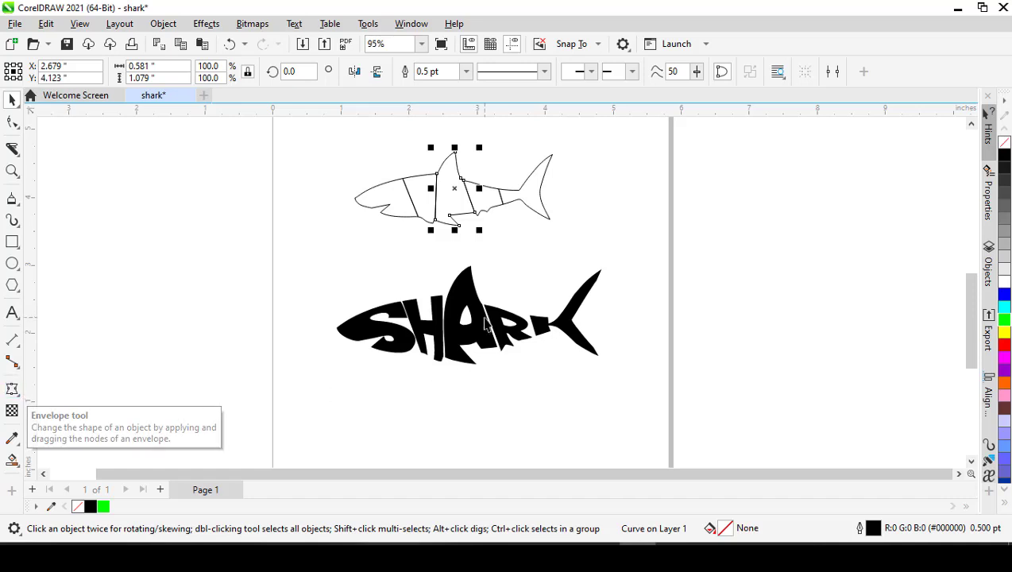
click(451, 308)
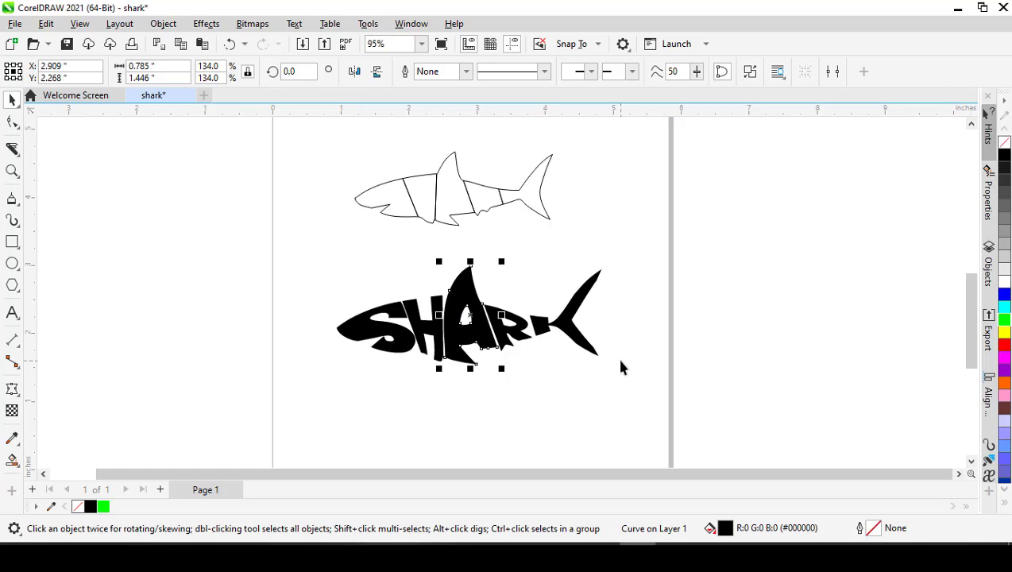
scroll(403, 207, up, 2)
click(405, 204)
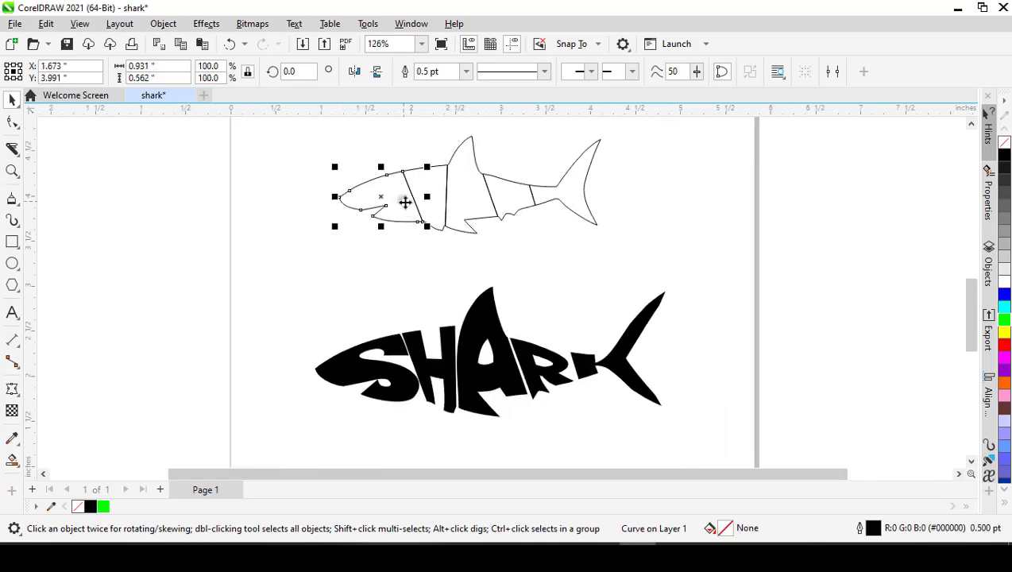
click(428, 204)
click(417, 386)
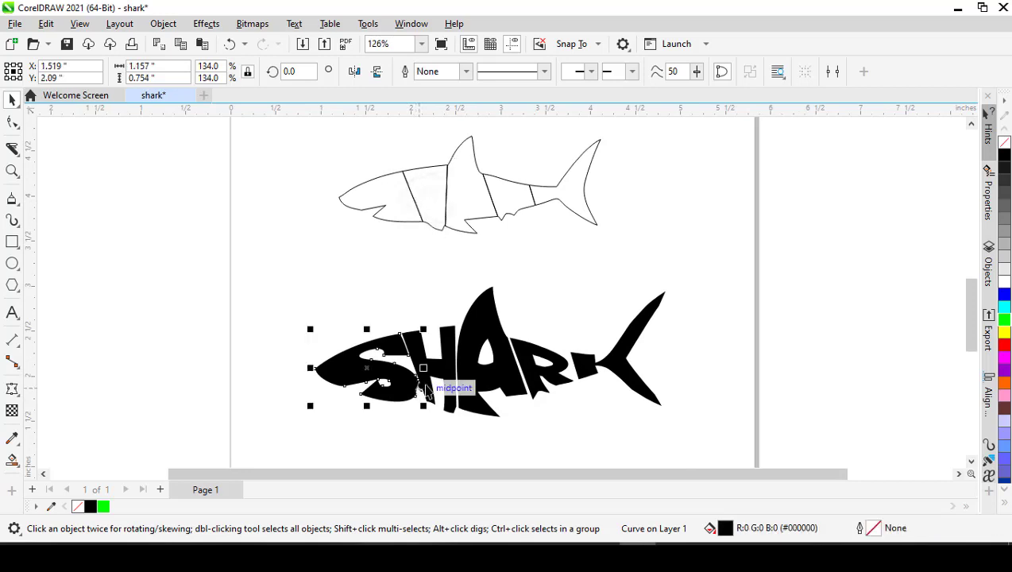
click(447, 374)
click(479, 377)
click(468, 203)
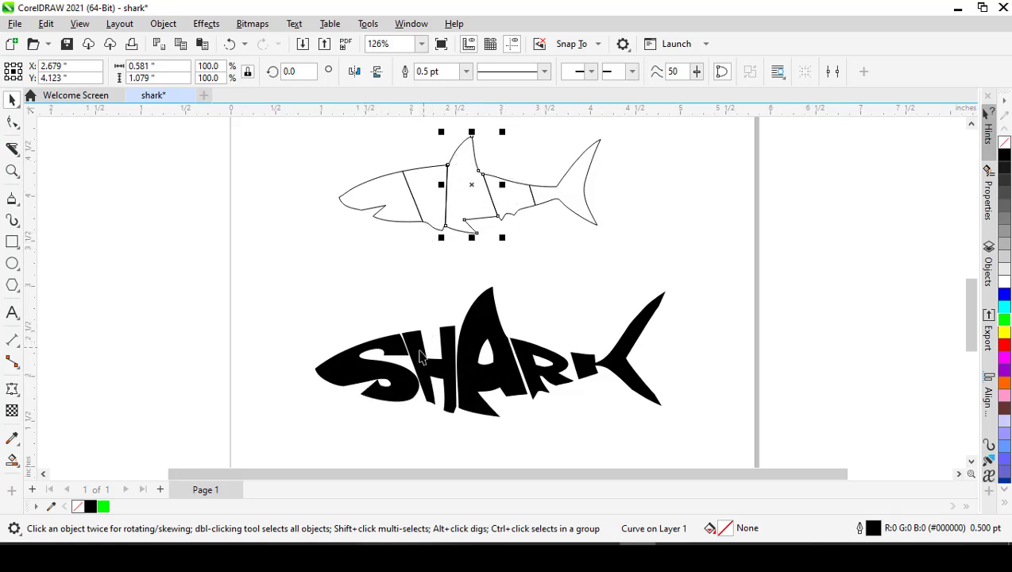
click(335, 384)
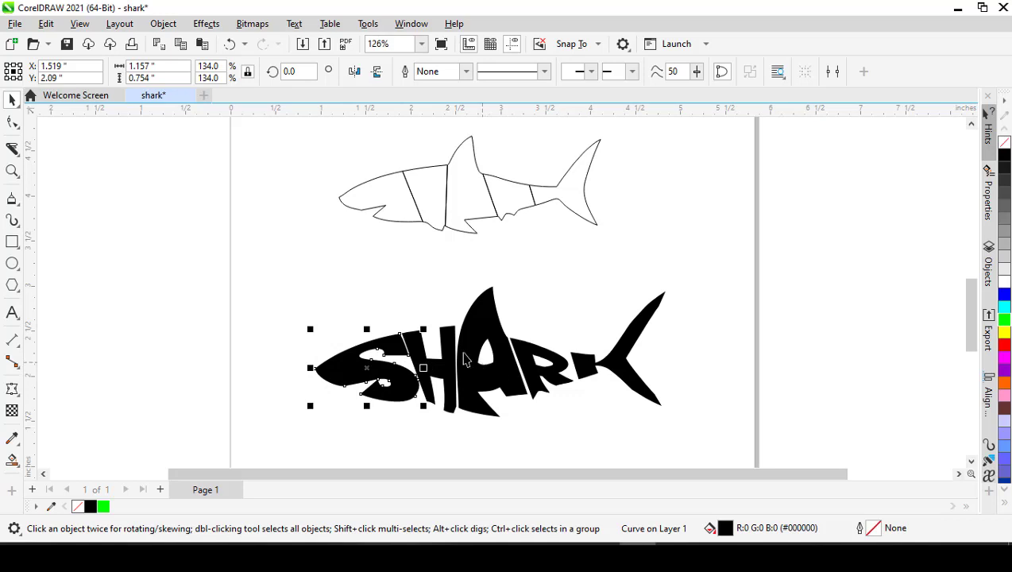
click(421, 295)
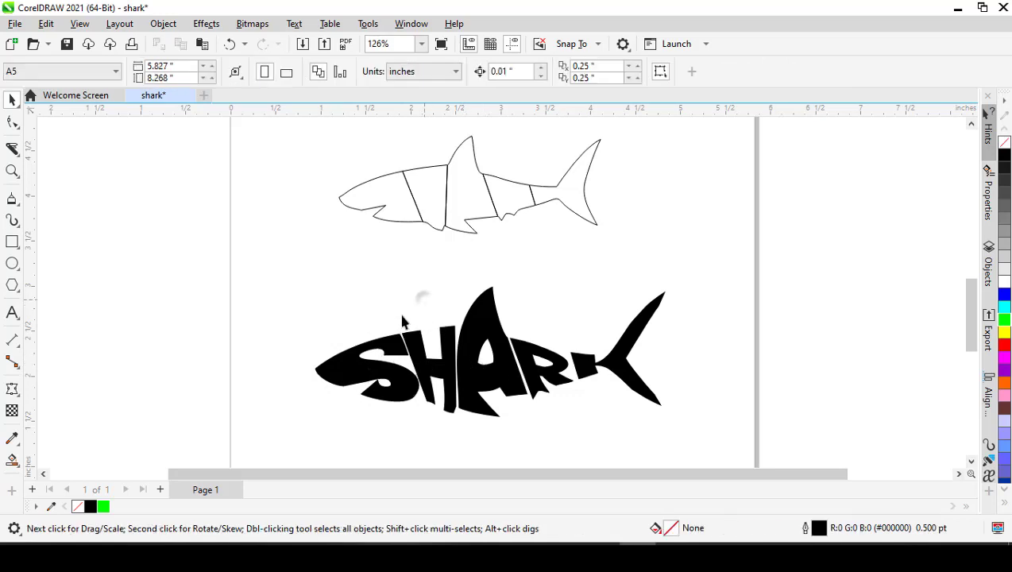
click(363, 370)
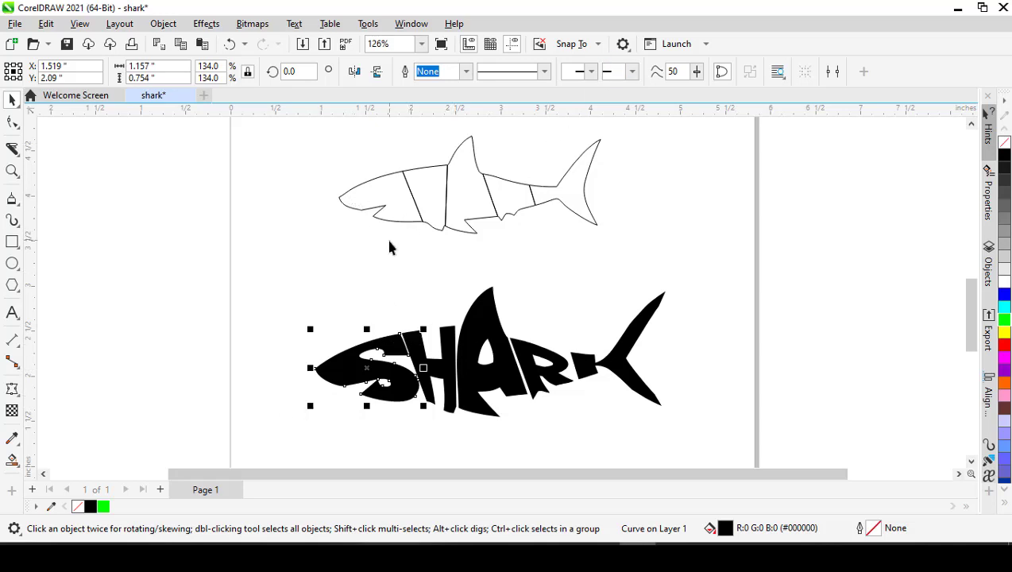
- Show the nodes of the S with the Shape tool and examine its contour and the full lettering against the shark outline
click(381, 274)
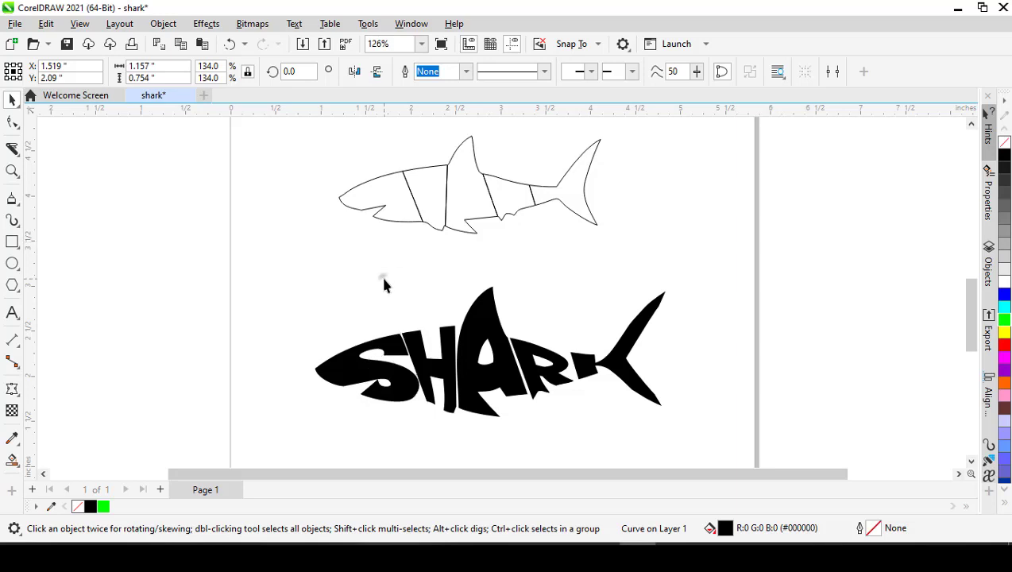
click(13, 123)
click(346, 381)
scroll(346, 381, up, 5)
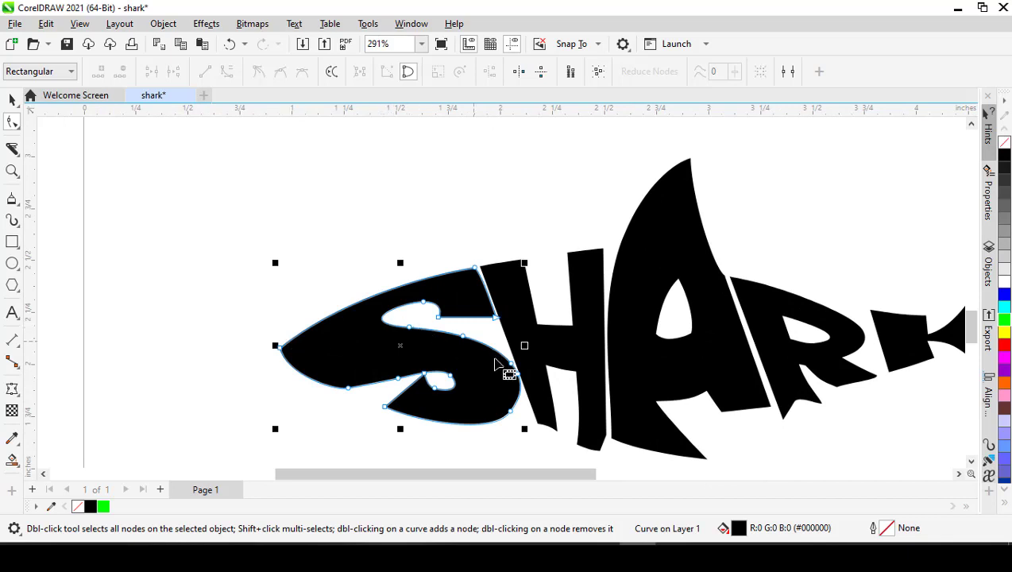
scroll(425, 341, down, 2)
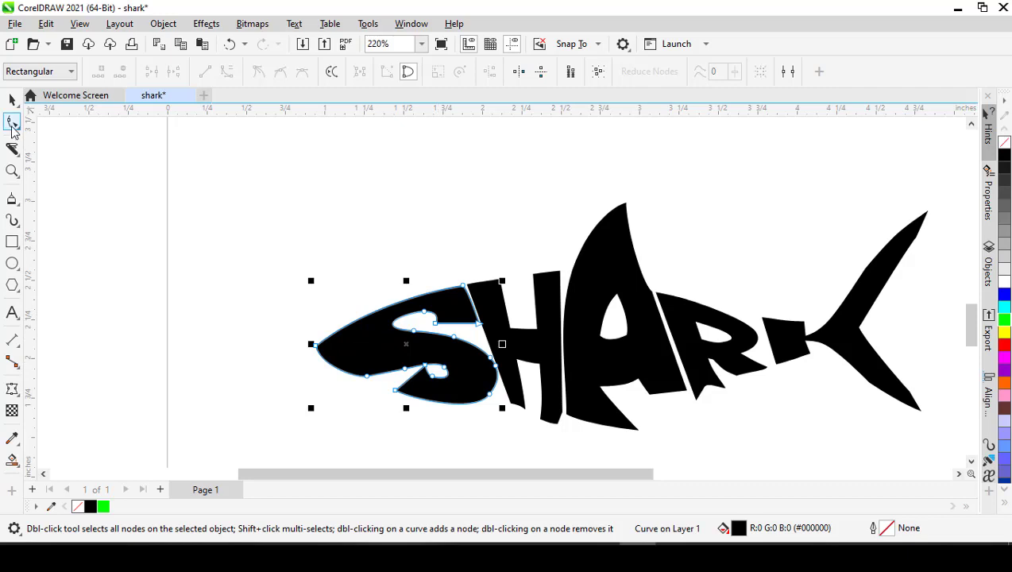
scroll(334, 332, down, 2)
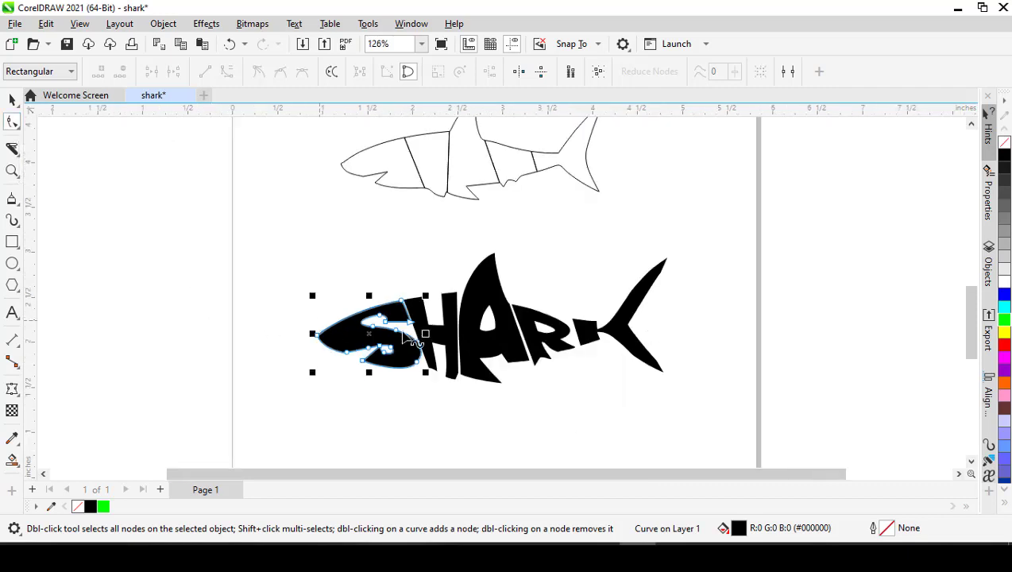
scroll(405, 343, up, 3)
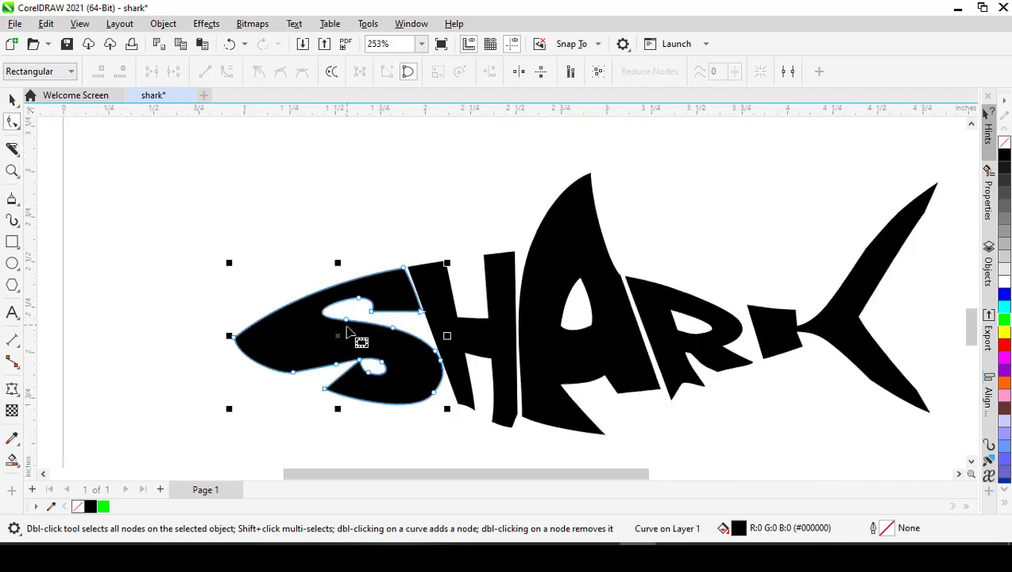
scroll(353, 337, down, 3)
scroll(361, 182, down, 2)
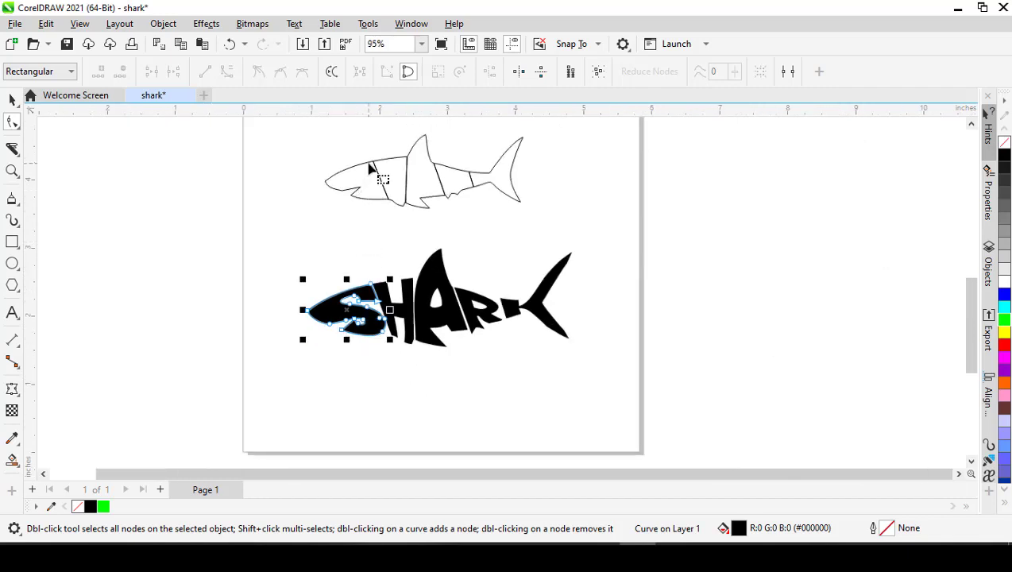
scroll(365, 167, up, 3)
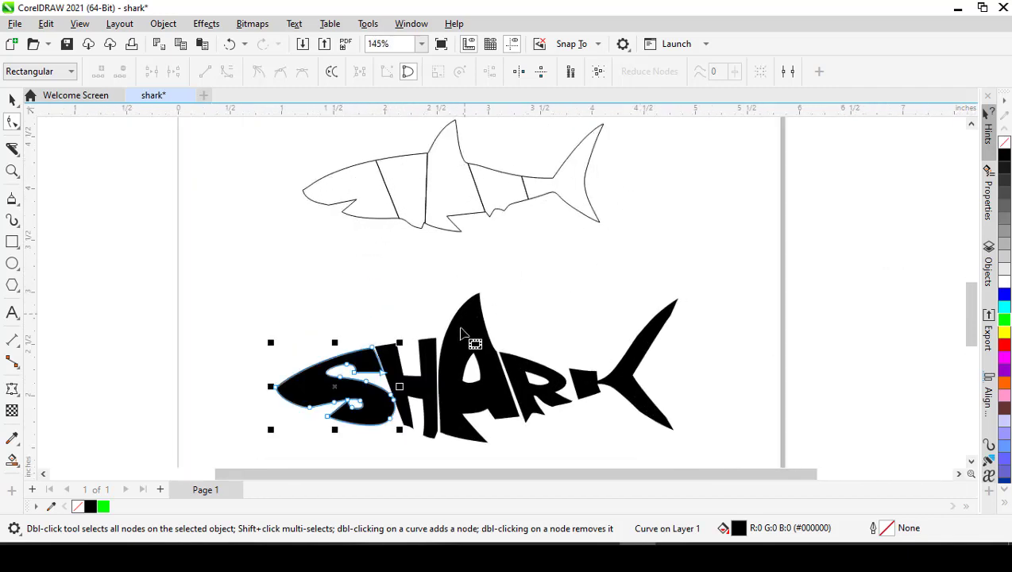
key(space)
scroll(374, 317, down, 1)
click(343, 299)
scroll(325, 296, down, 1)
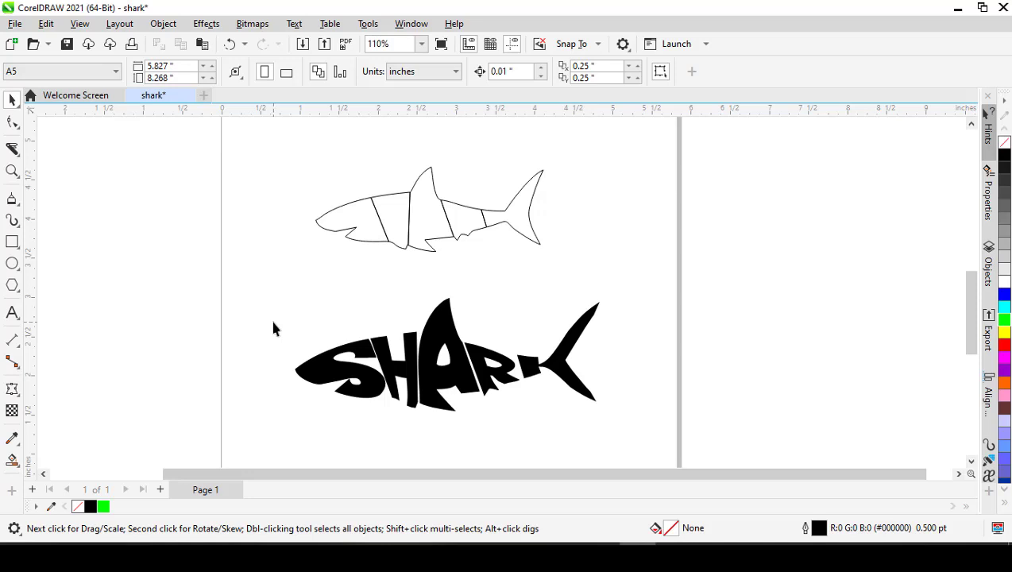
drag(274, 292, 653, 431)
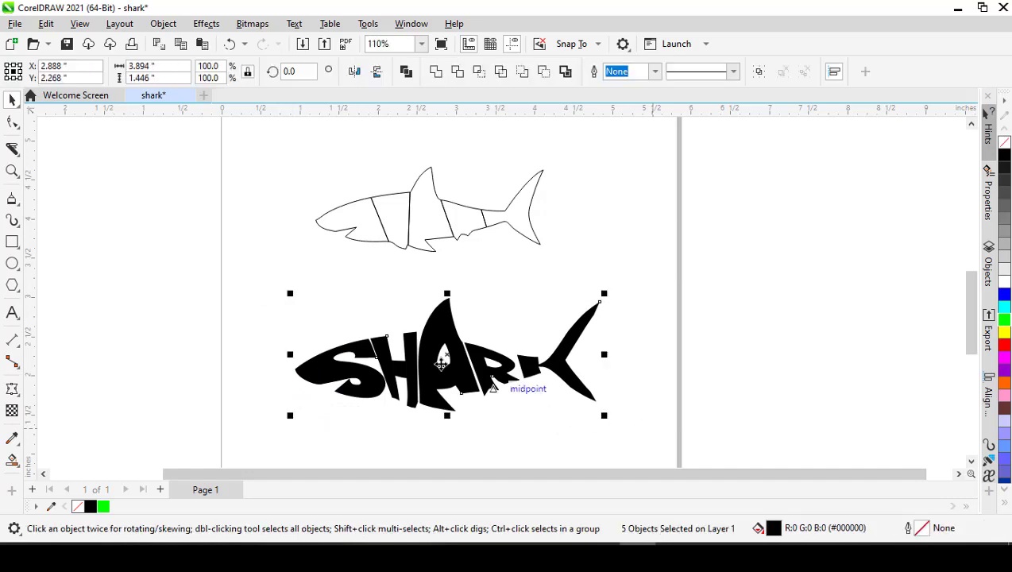
click(284, 319)
drag(270, 282, 633, 431)
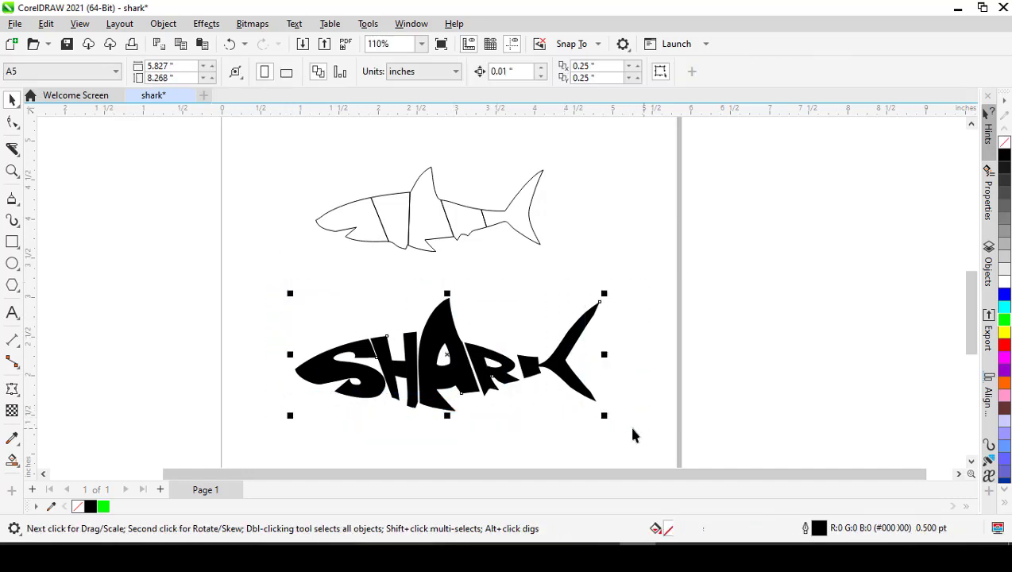
click(307, 322)
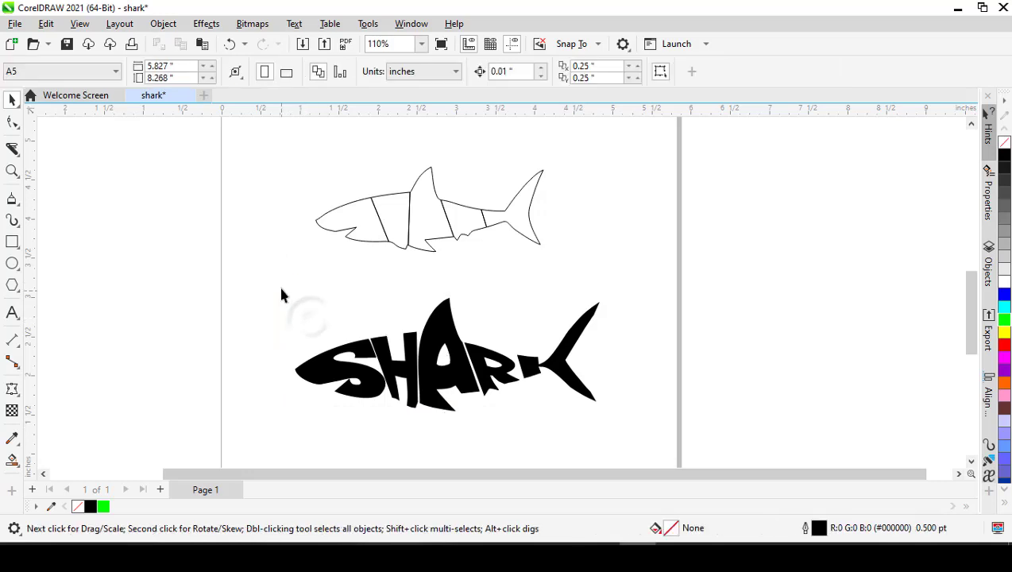